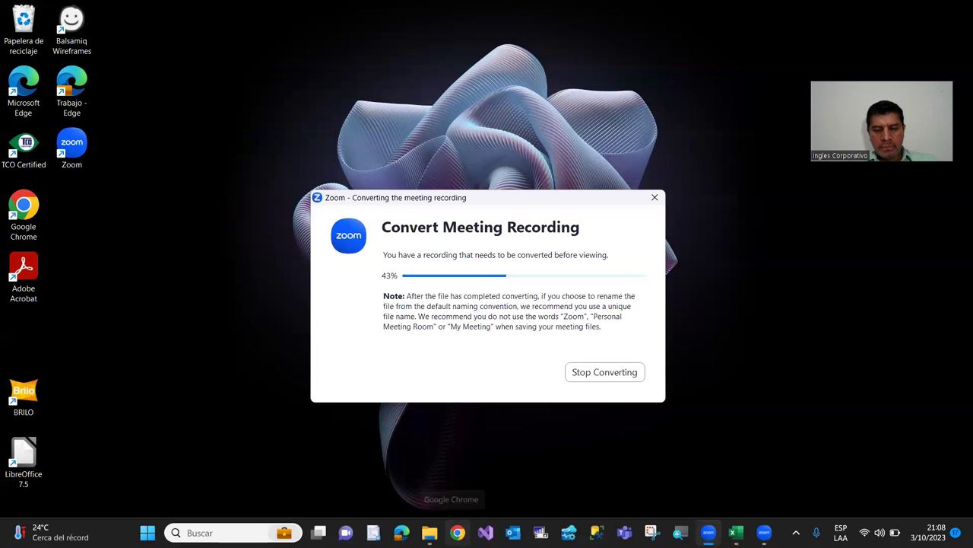
Step: In Chrome, open the 'Panel de Control | Inglés Corporativo' bookmark from the bookmarks overflow
left_click(458, 532)
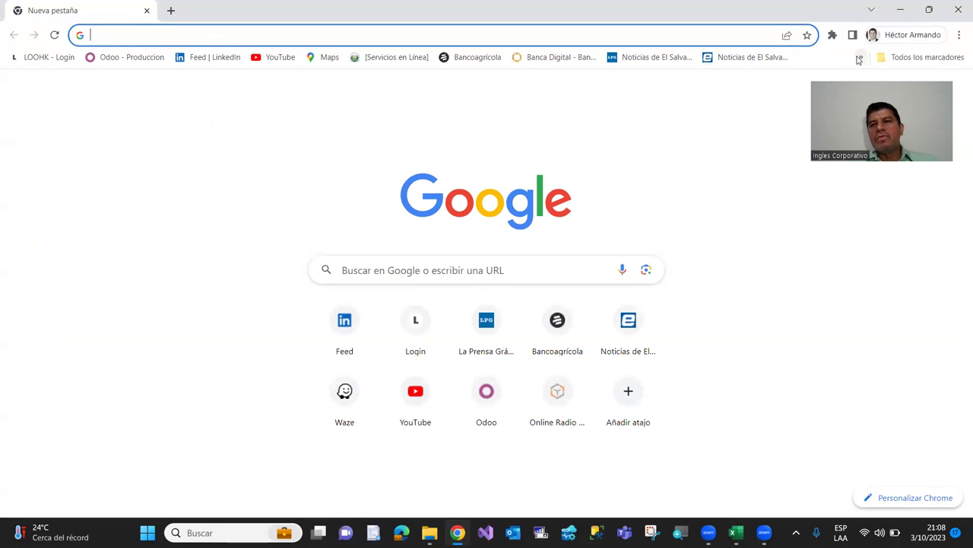
left_click(862, 58)
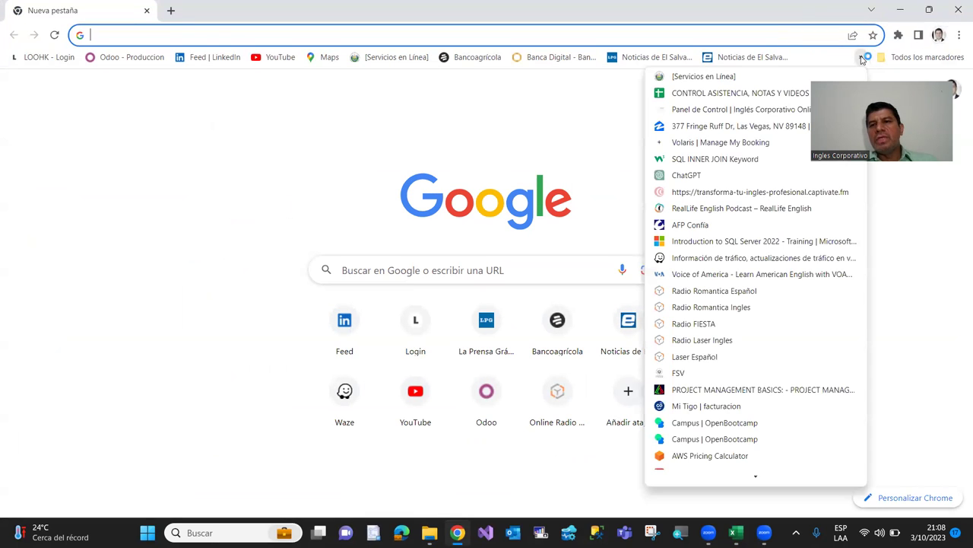
left_click(699, 109)
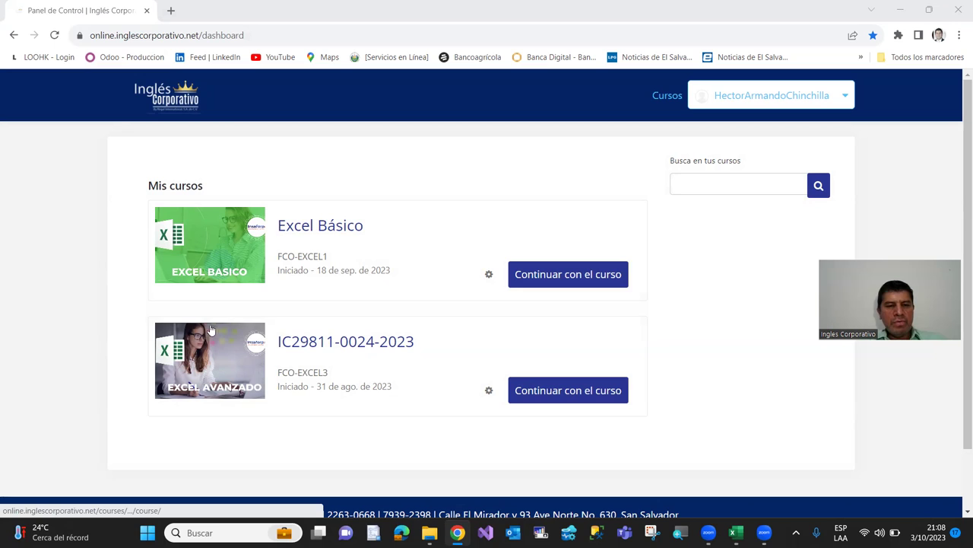
Step: Open Excel Básico and its Sección 1 Conceptos básicos y entorno de trabajo de Excel lesson
left_click(226, 241)
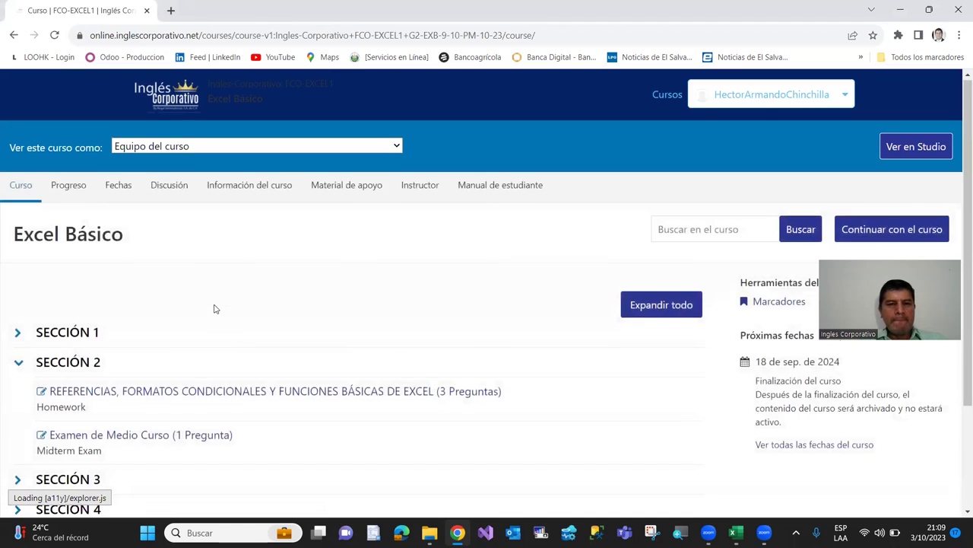
scroll(215, 310, "down", 2)
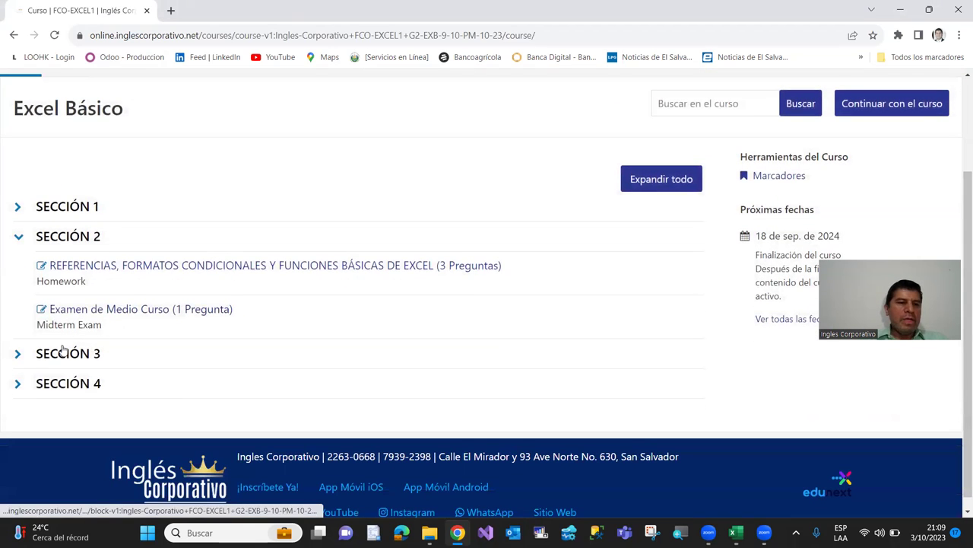
left_click(18, 240)
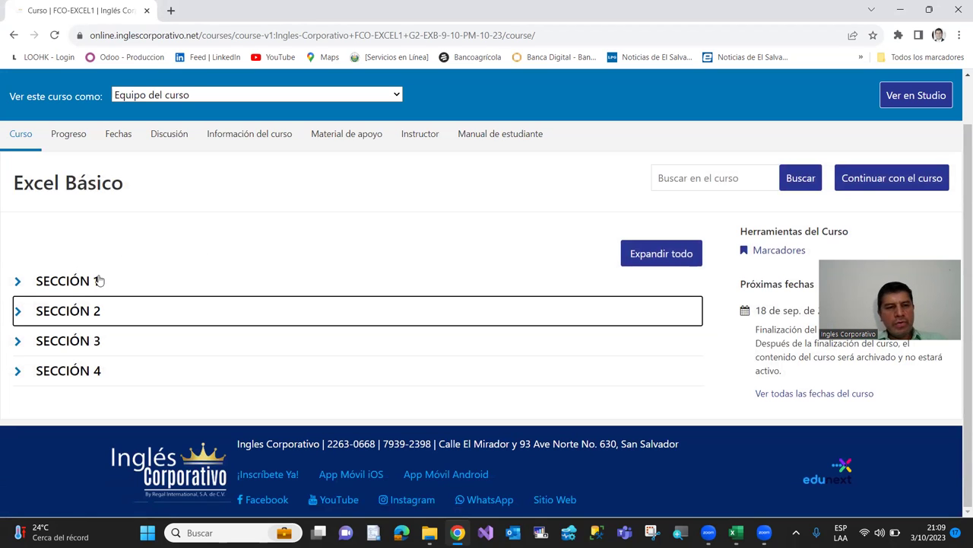
left_click(55, 286)
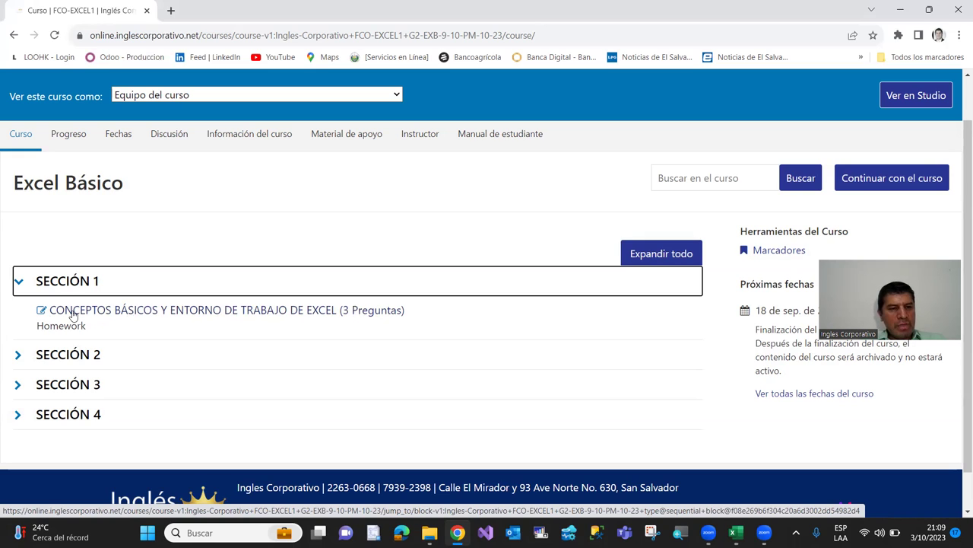
left_click(70, 315)
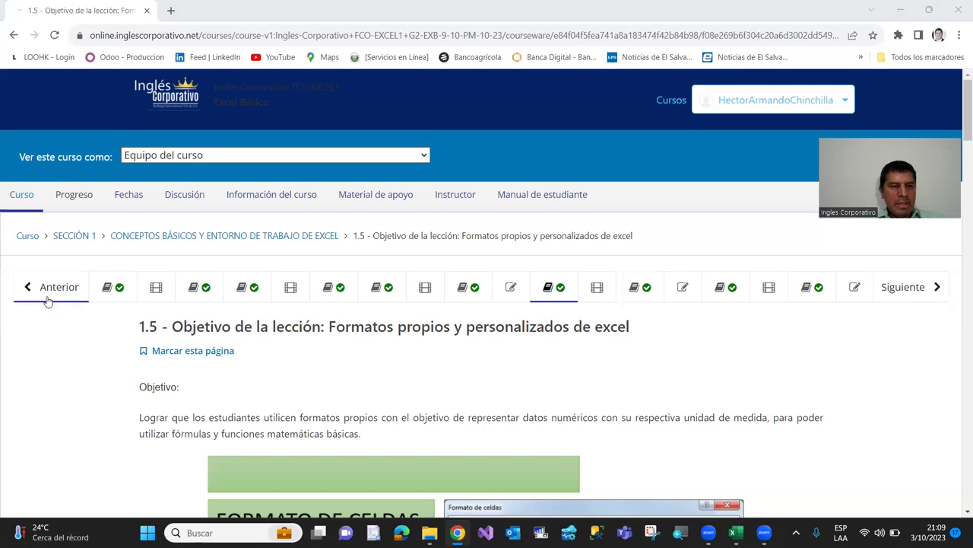
Step: Step from unit 1.1 through Videoconferencias #1, #3 and #4 to #5 Portapapeles
left_click(108, 291)
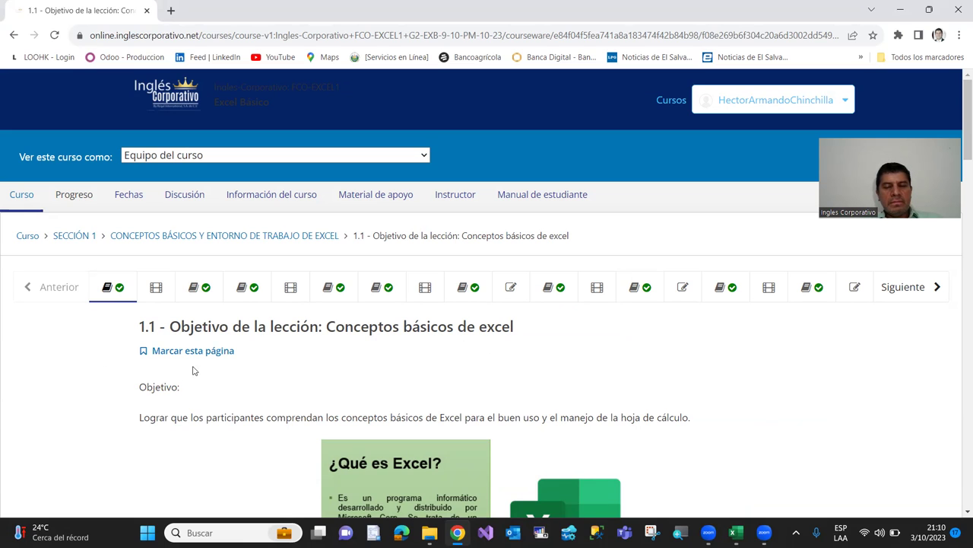
left_click(155, 289)
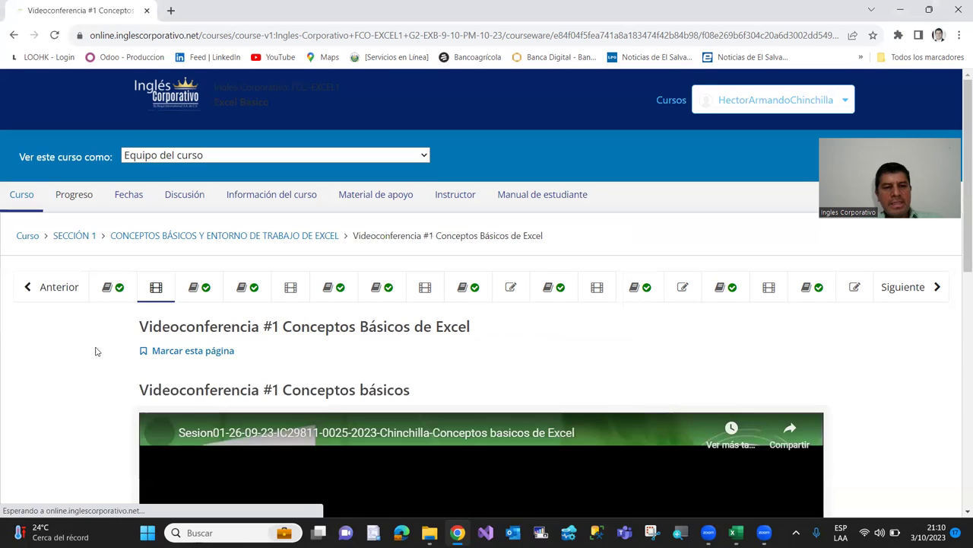
scroll(500, 342, "down", 3)
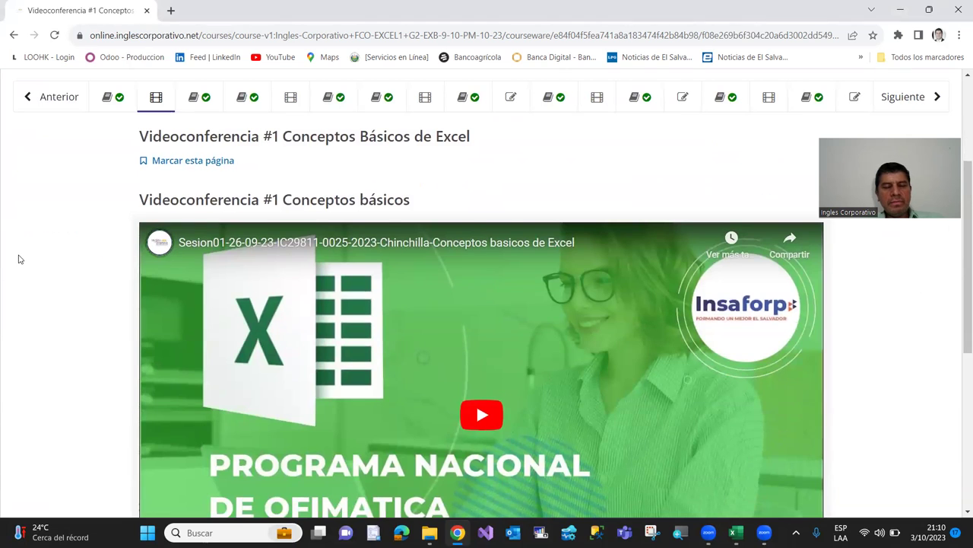
scroll(19, 259, "up", 1)
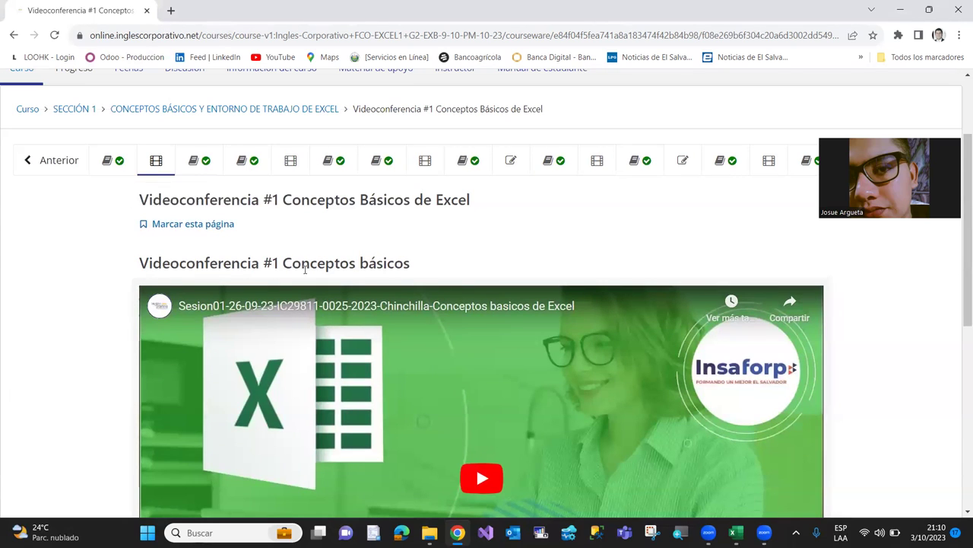
left_click(425, 162)
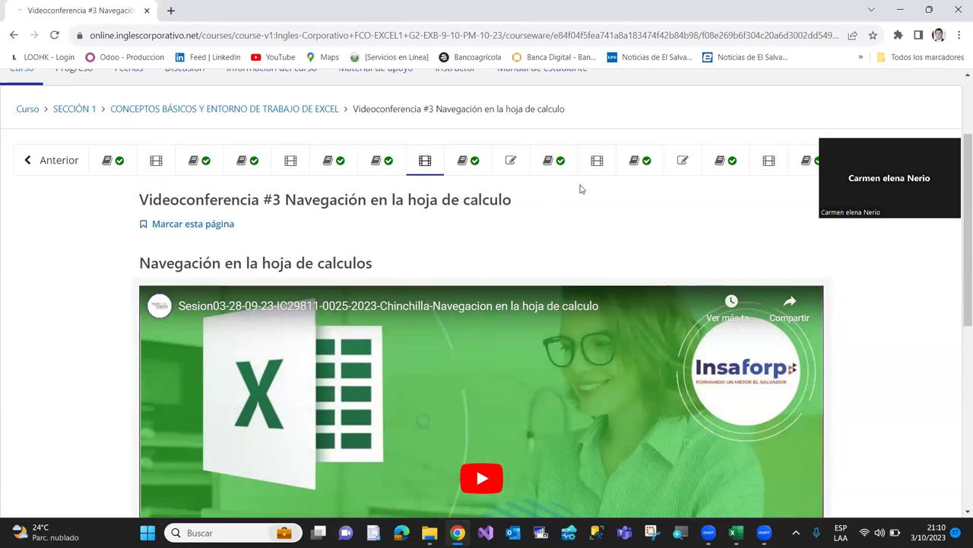
left_click(598, 163)
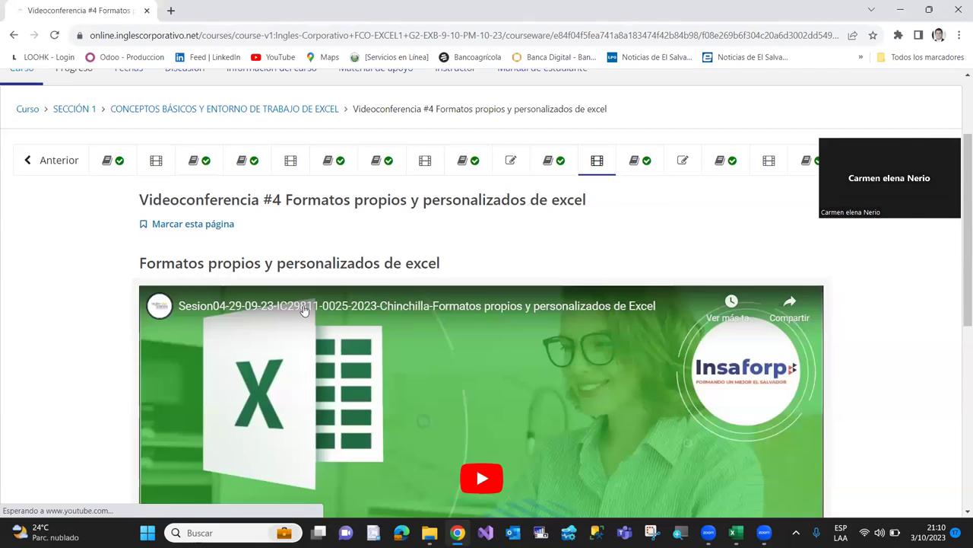
left_click(768, 163)
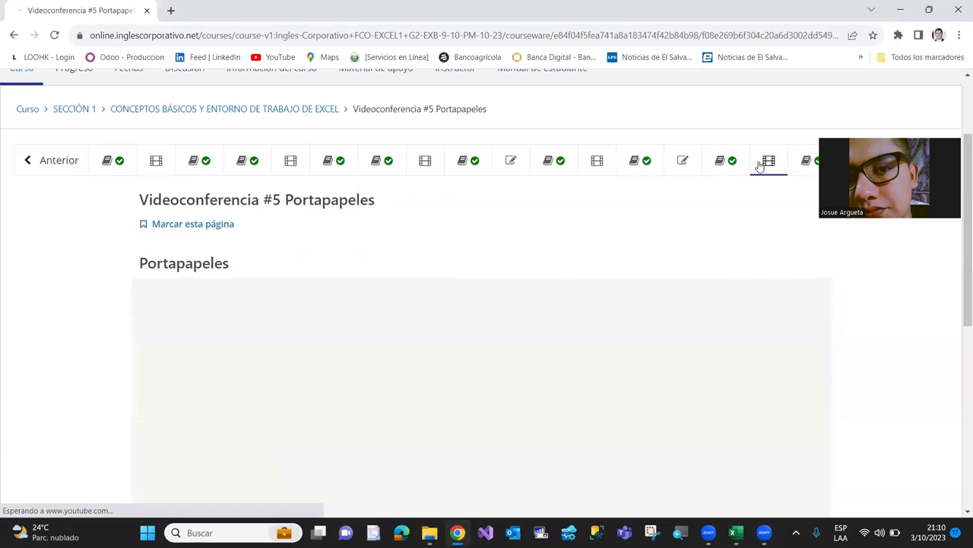
scroll(192, 385, "down", 3)
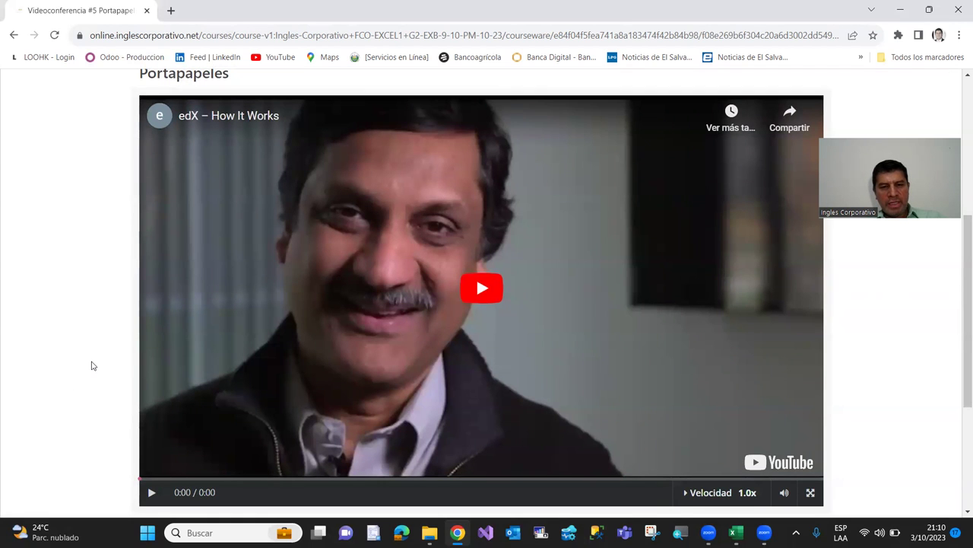
scroll(91, 366, "down", 1)
scroll(91, 366, "up", 3)
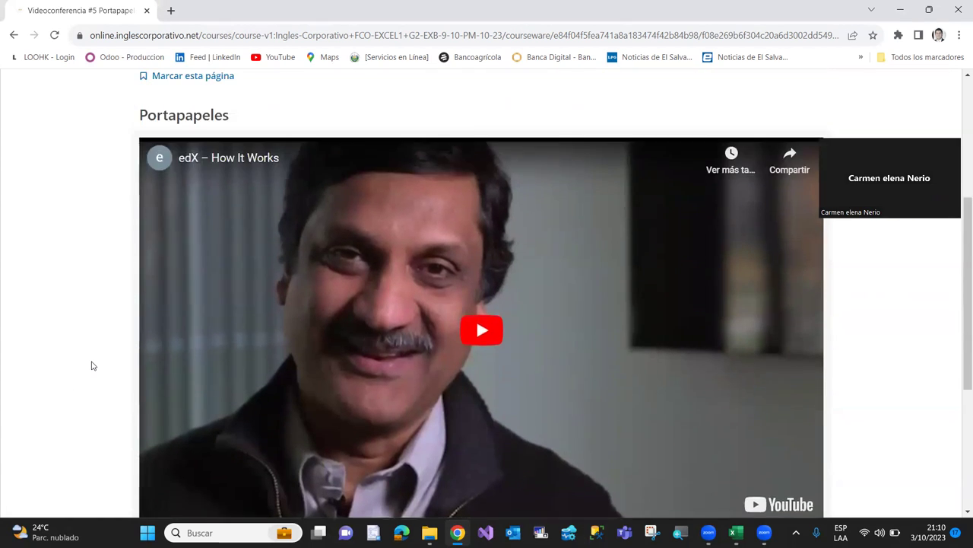
scroll(91, 366, "up", 2)
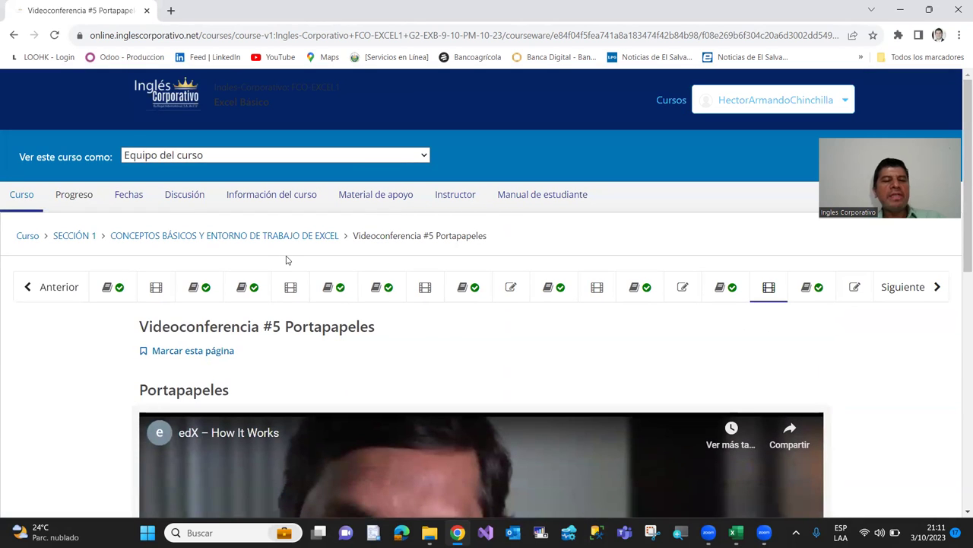
Step: Go back to unit 1.1, then step through Videoconferencias #1–#3 to #4 and its Sesion04 video
left_click(106, 289)
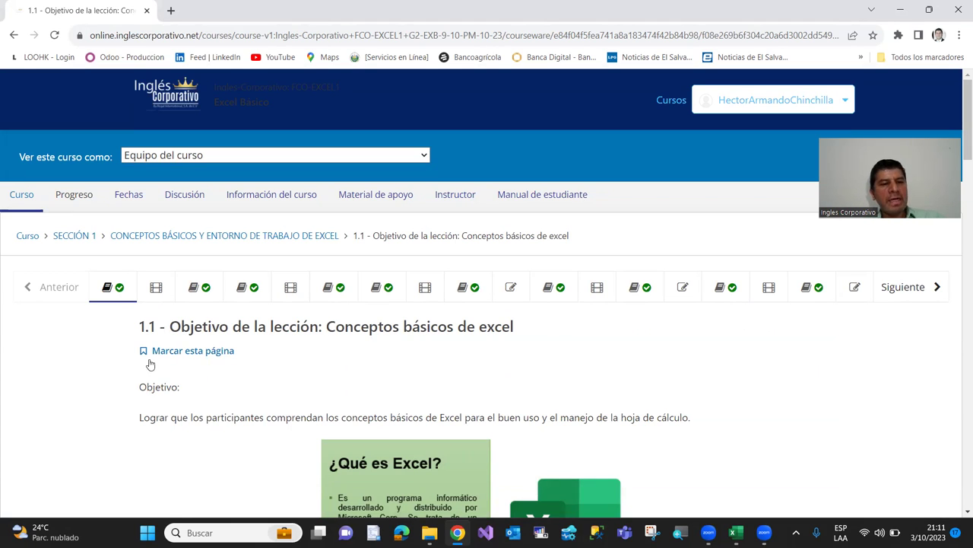
left_click(156, 288)
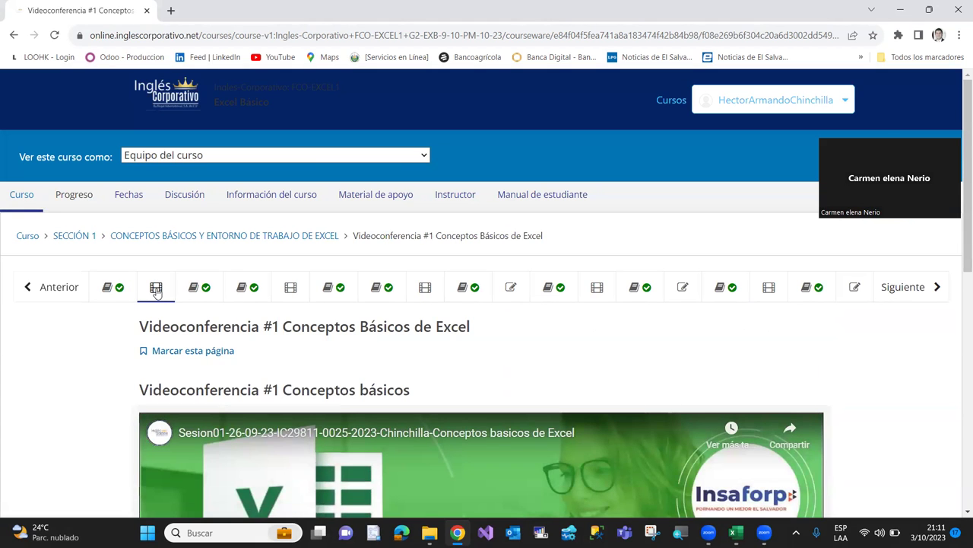
left_click(288, 303)
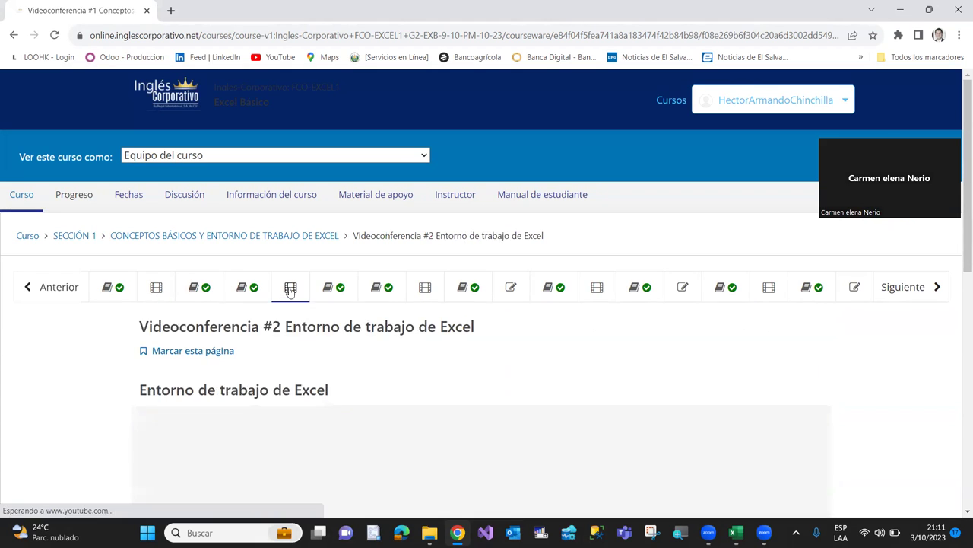
left_click(426, 288)
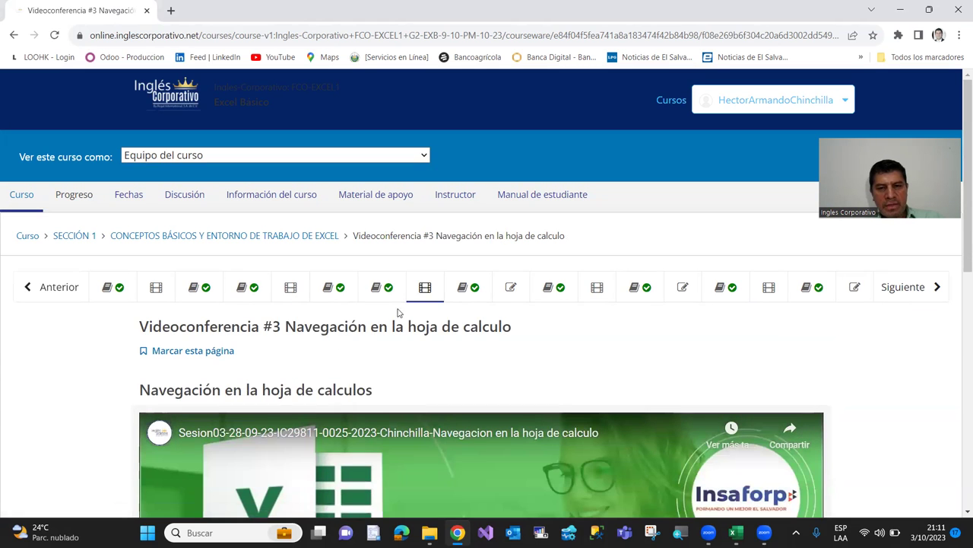
left_click(598, 288)
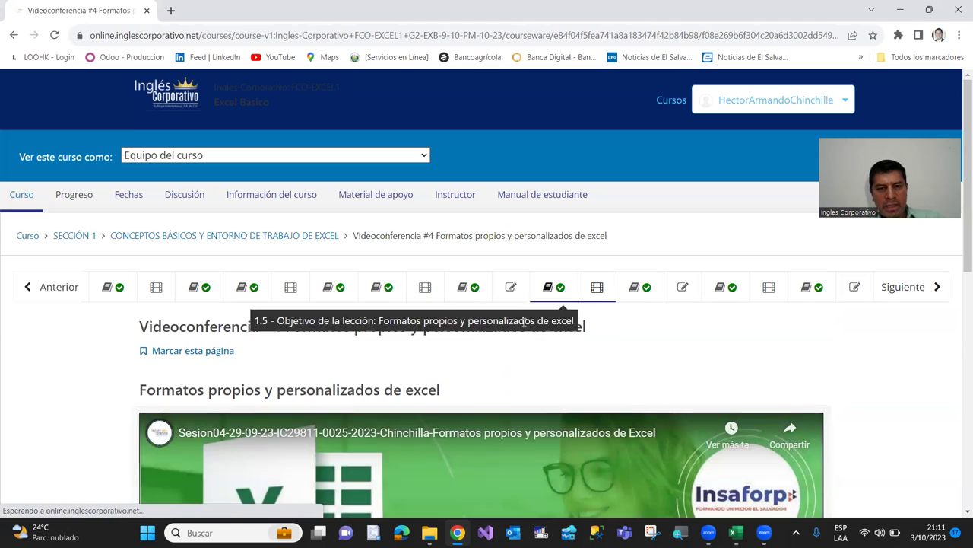
scroll(68, 376, "down", 1)
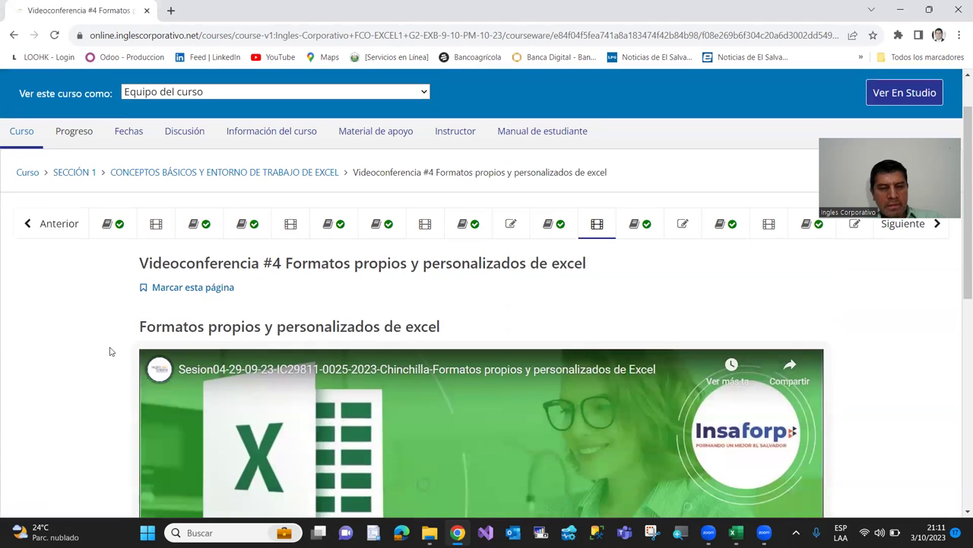
scroll(213, 329, "down", 2)
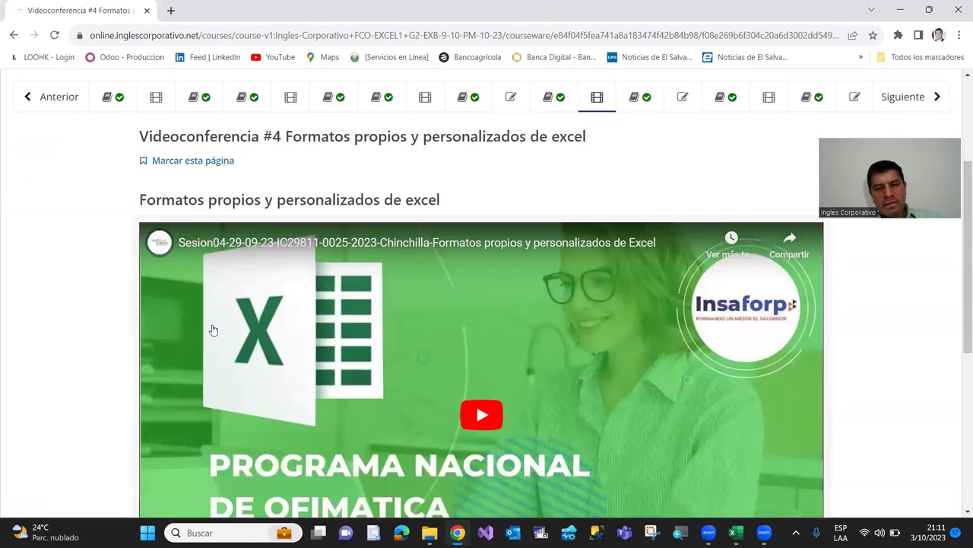
scroll(213, 329, "down", 2)
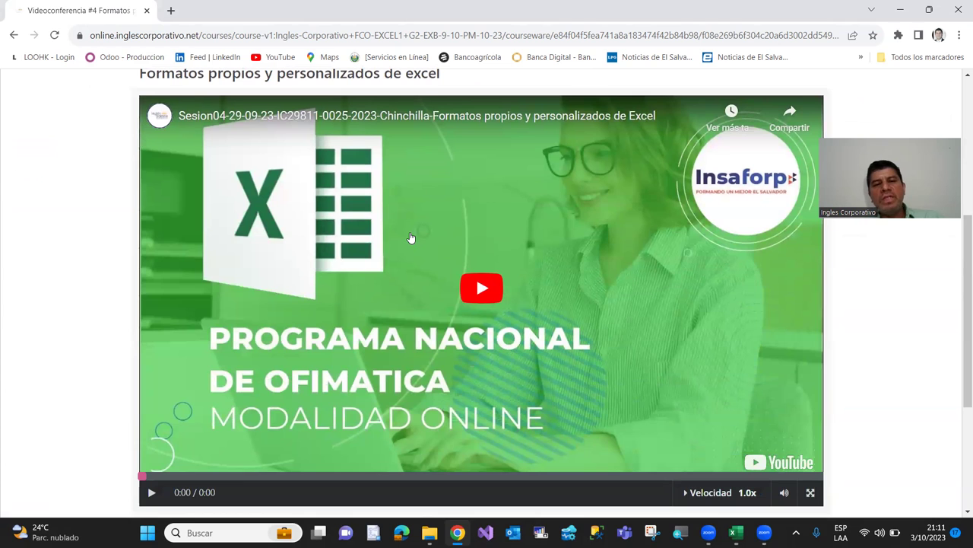
scroll(410, 238, "up", 1)
Step: Start playing the Sesion04 class recording
left_click(478, 355)
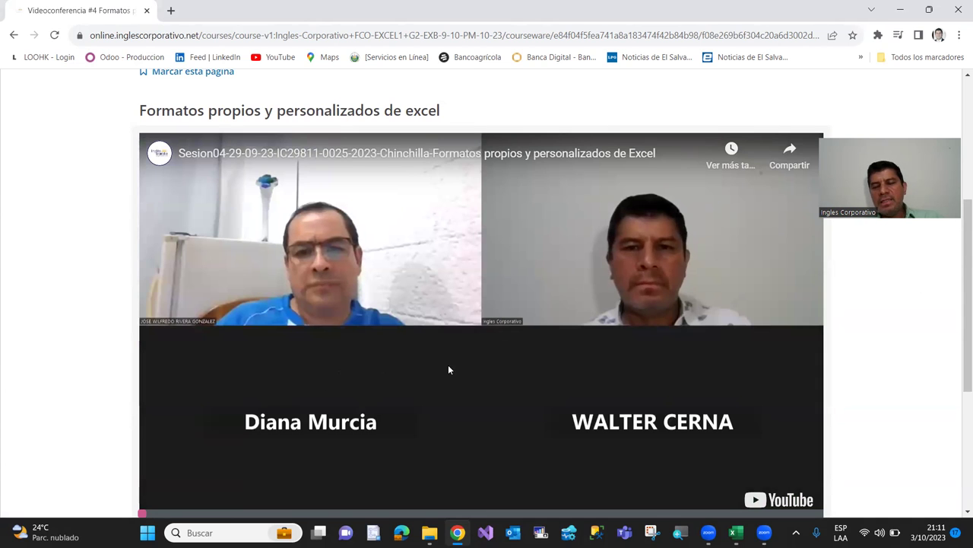
scroll(249, 347, "down", 1)
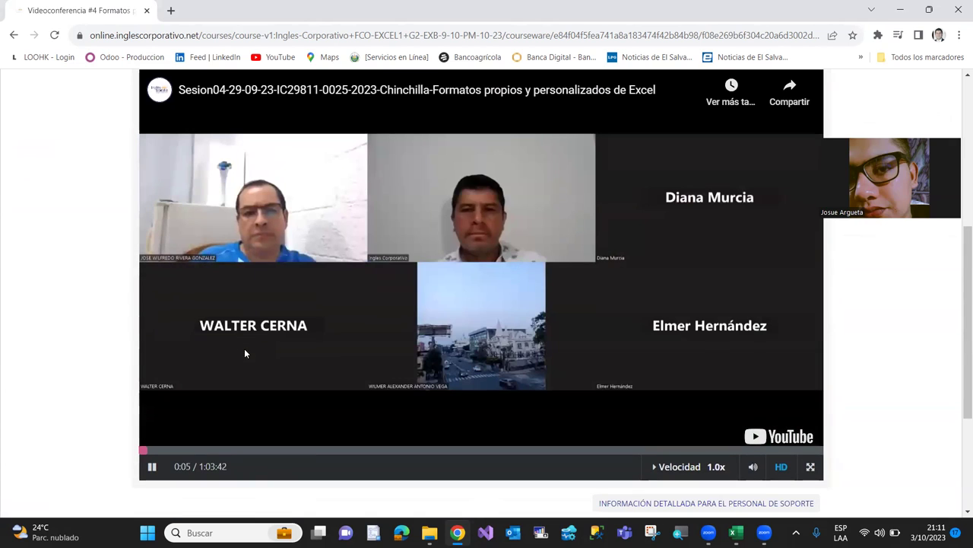
scroll(194, 339, "up", 1)
scroll(195, 339, "down", 1)
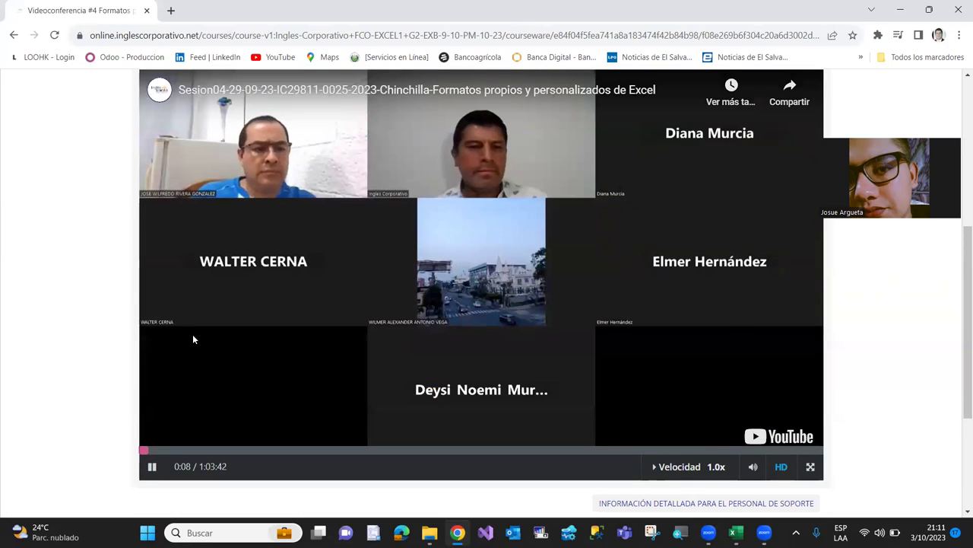
Step: Pause the video after a few seconds and return to the unit heading
left_click(152, 467)
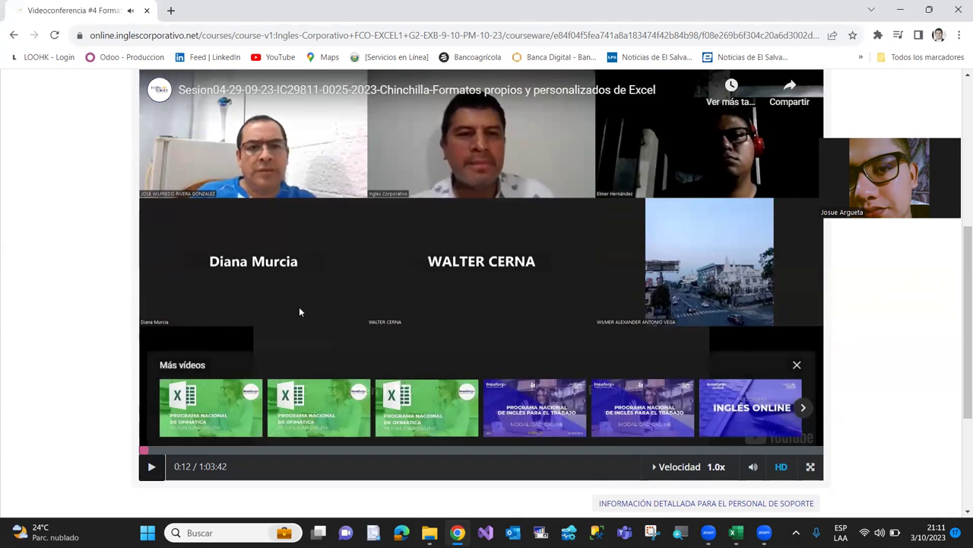
scroll(301, 293, "up", 2)
scroll(301, 297, "up", 3)
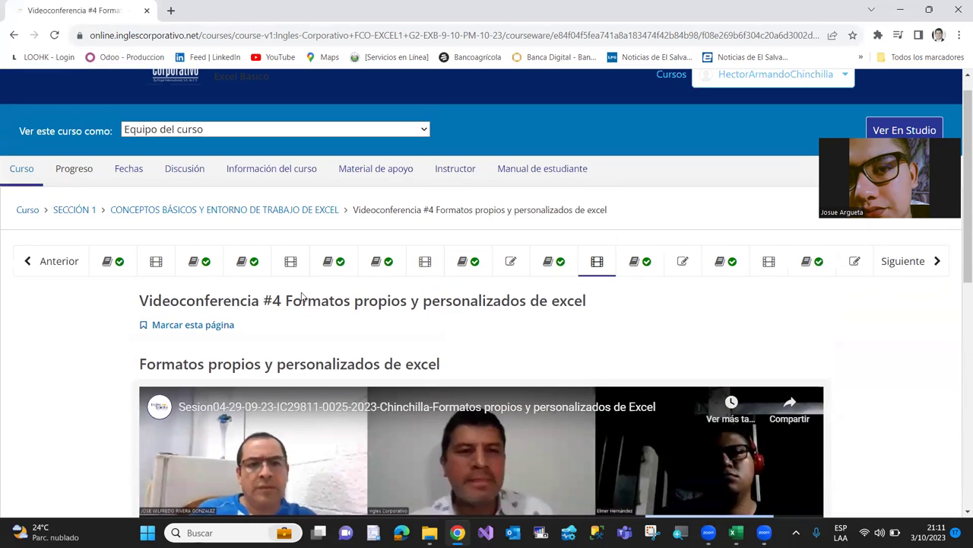
scroll(263, 353, "down", 1)
scroll(263, 354, "up", 1)
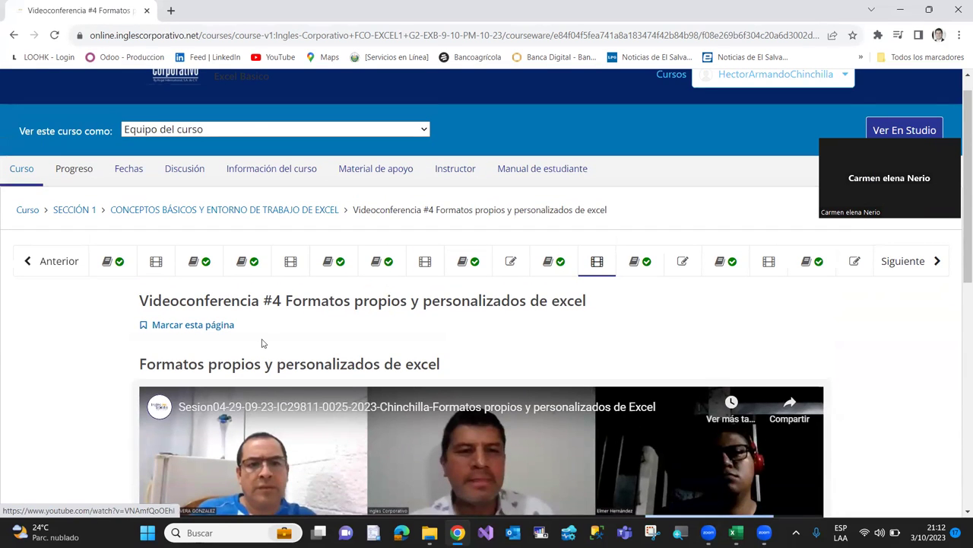
scroll(266, 350, "down", 1)
scroll(272, 347, "up", 2)
scroll(277, 344, "down", 1)
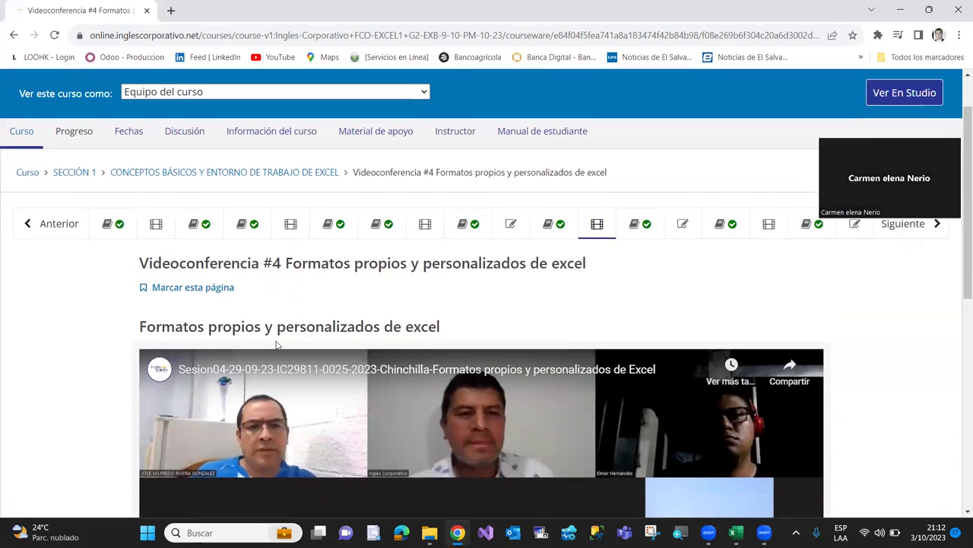
scroll(280, 301, "down", 2)
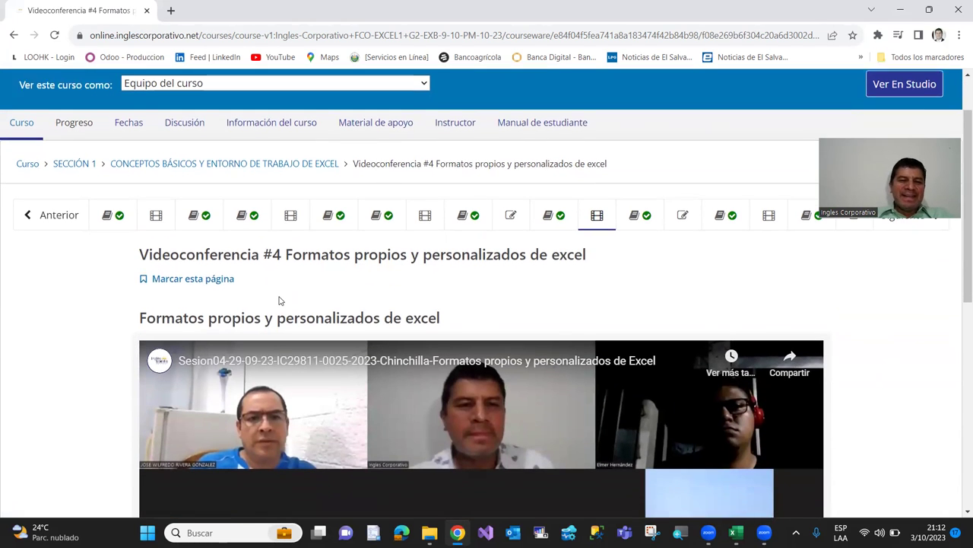
scroll(289, 295, "up", 1)
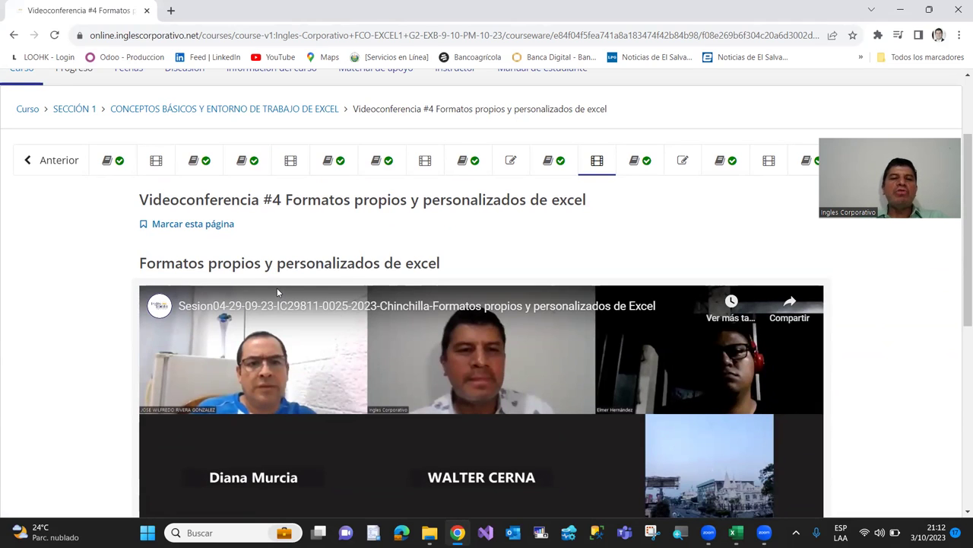
scroll(132, 260, "up", 1)
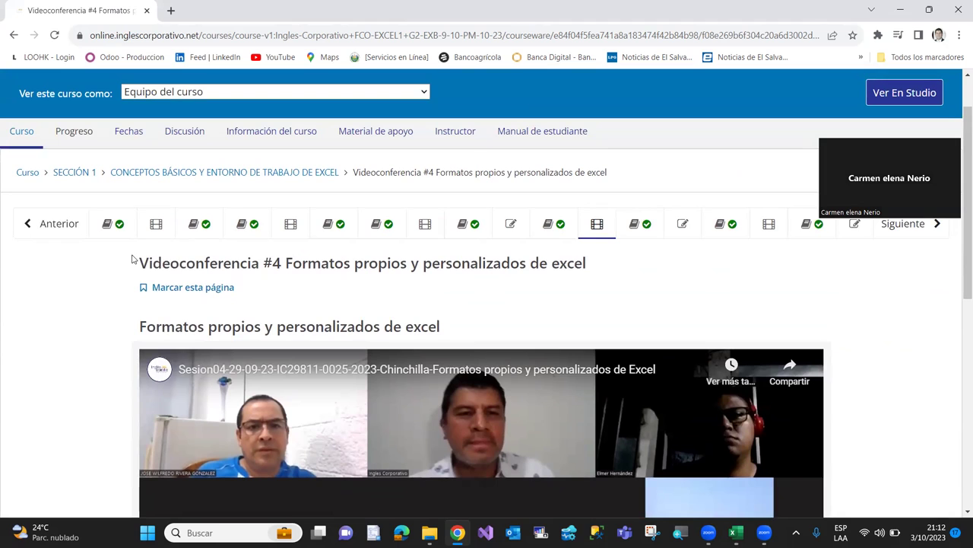
Step: Open the course's Instructor Dashboard
left_click(445, 135)
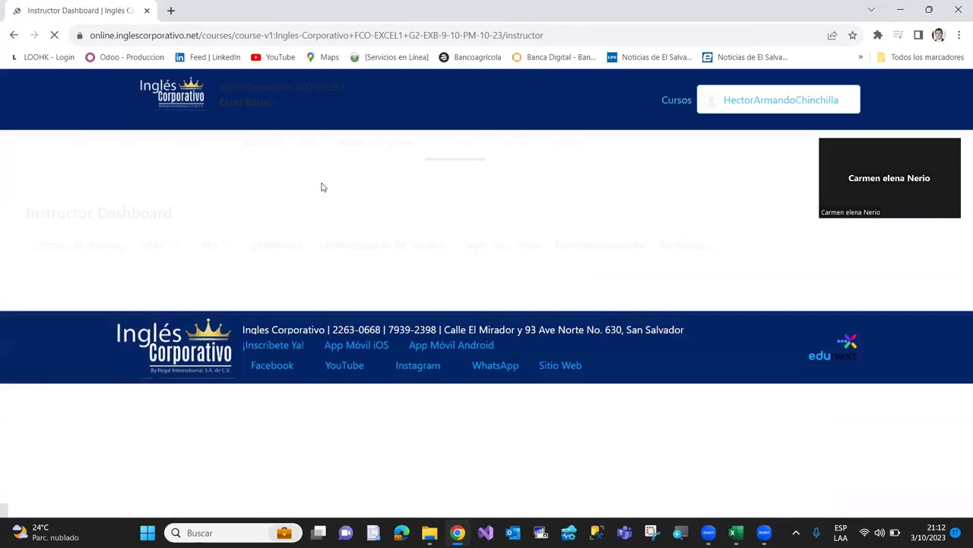
scroll(76, 335, "down", 2)
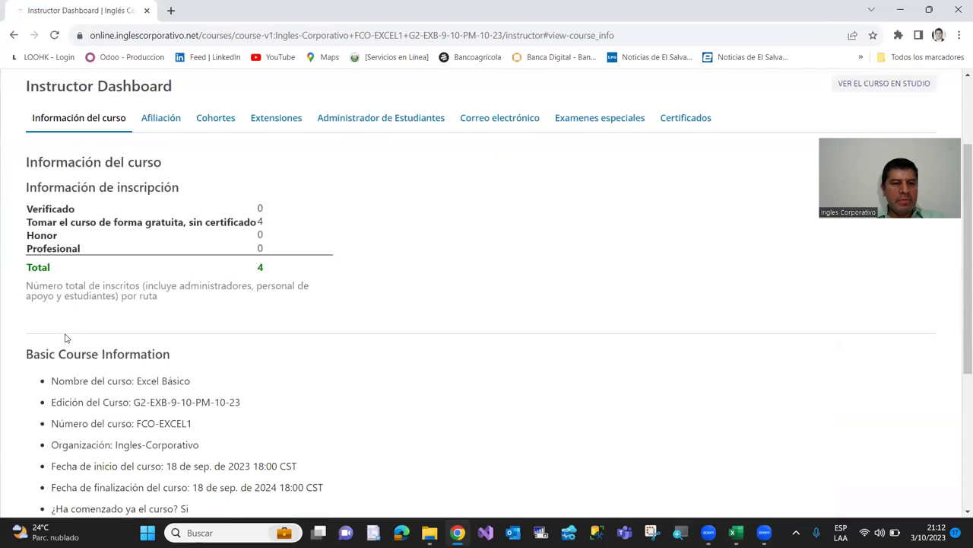
scroll(61, 341, "down", 3)
scroll(61, 341, "up", 4)
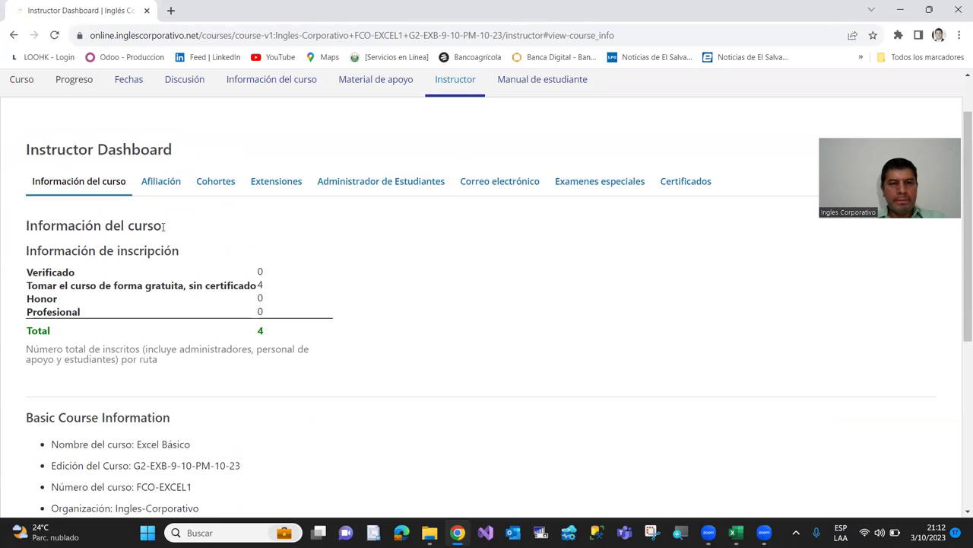
Step: In Administrador de Estudiantes, try Ver página de progreso and Ver estado de inscripción
left_click(381, 187)
scroll(184, 304, "down", 3)
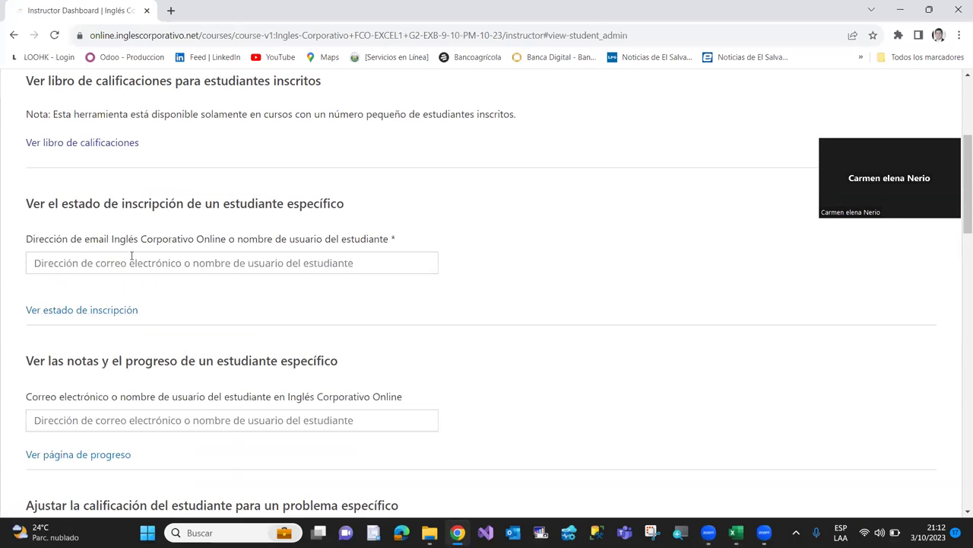
scroll(76, 304, "down", 3)
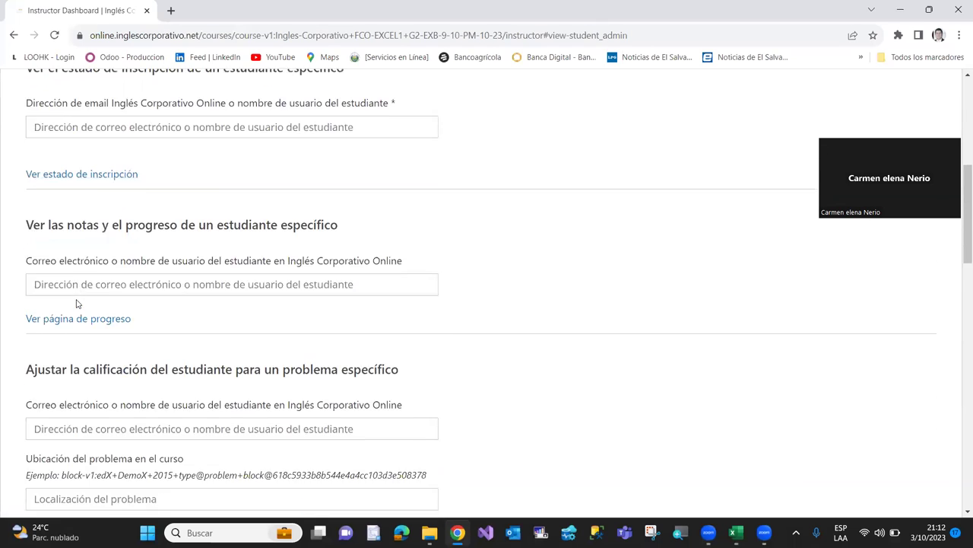
scroll(80, 305, "down", 2)
scroll(81, 305, "up", 2)
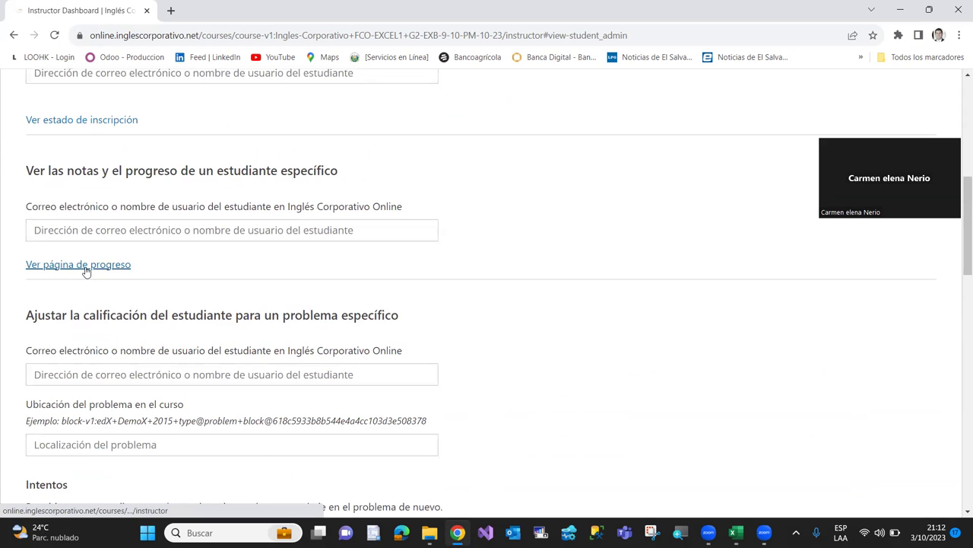
left_click(86, 271)
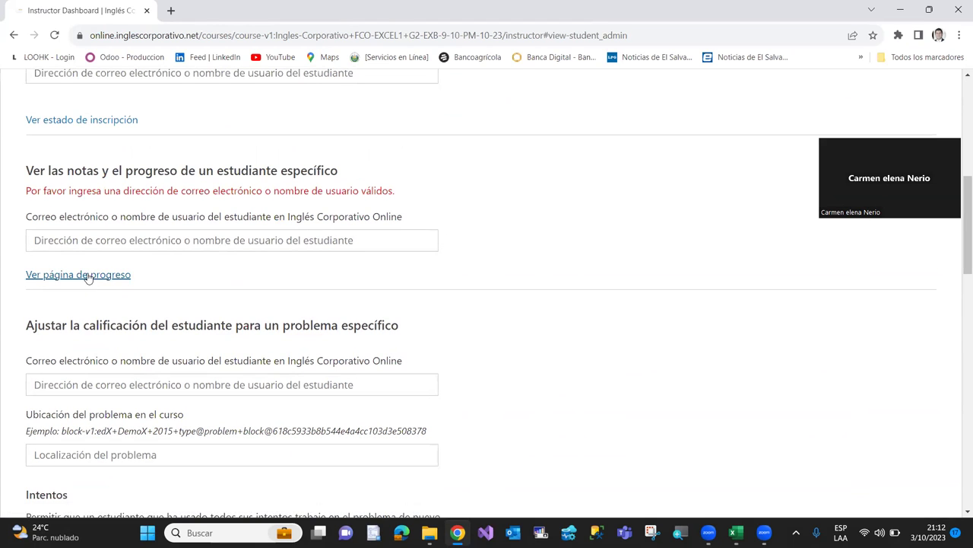
scroll(224, 278, "up", 2)
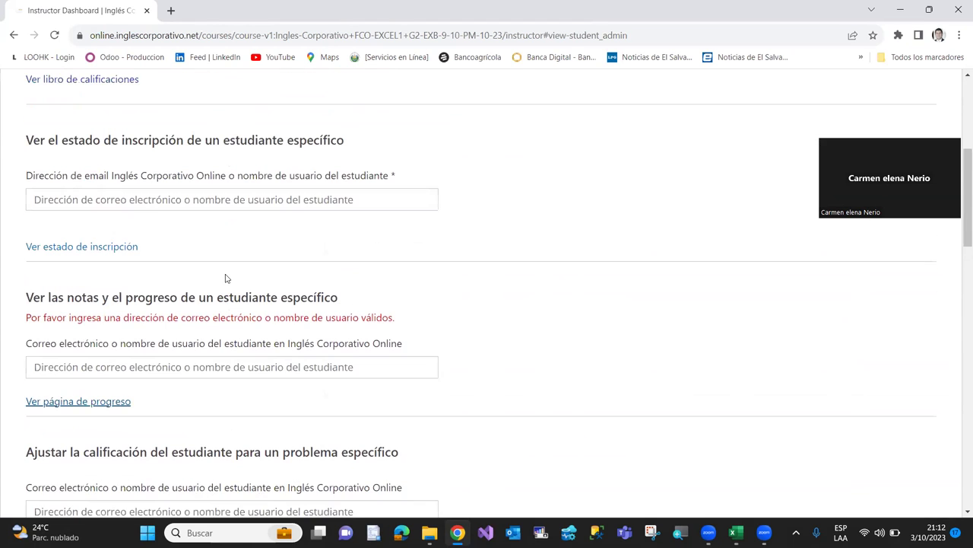
left_click(102, 249)
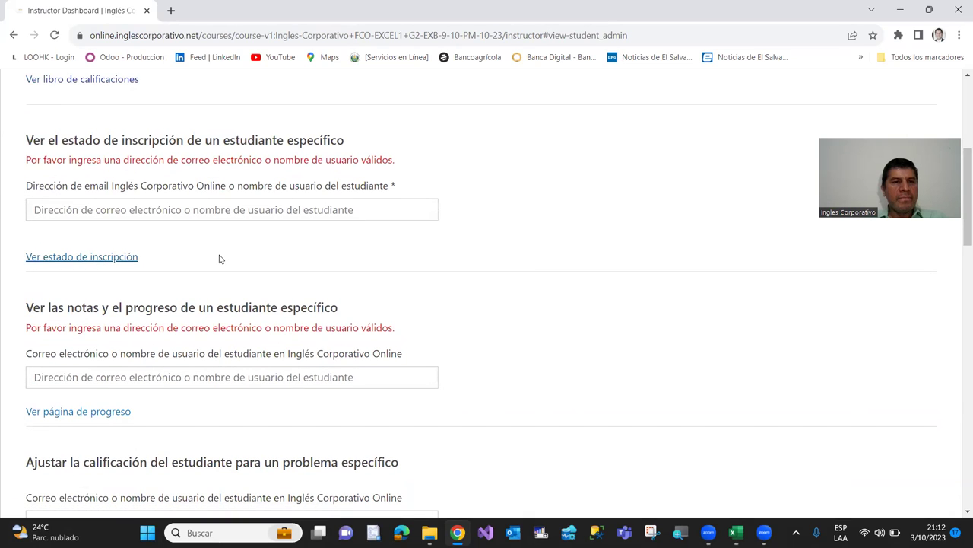
scroll(225, 274, "up", 4)
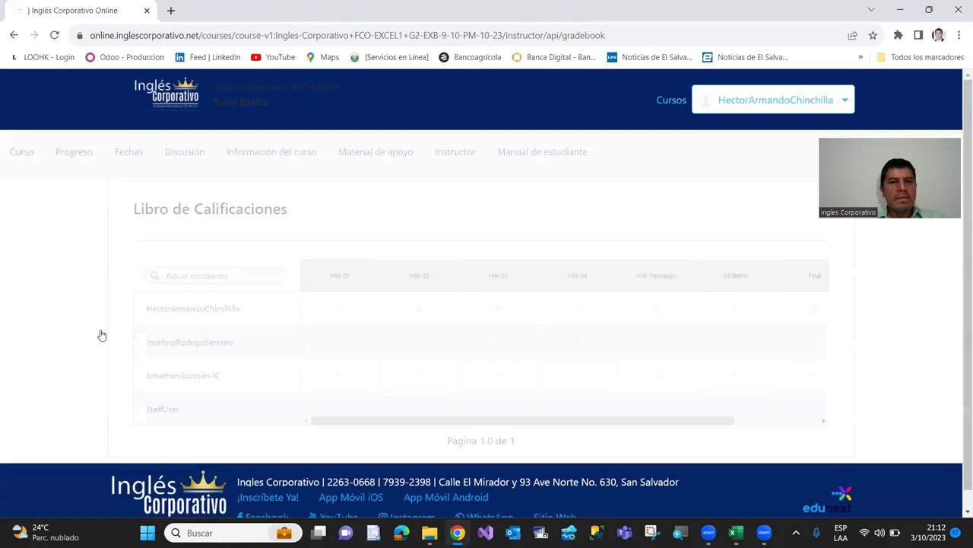
Step: Review the Libro de Calificaciones scores, then go back to Administrador de Estudiantes
scroll(92, 274, "down", 1)
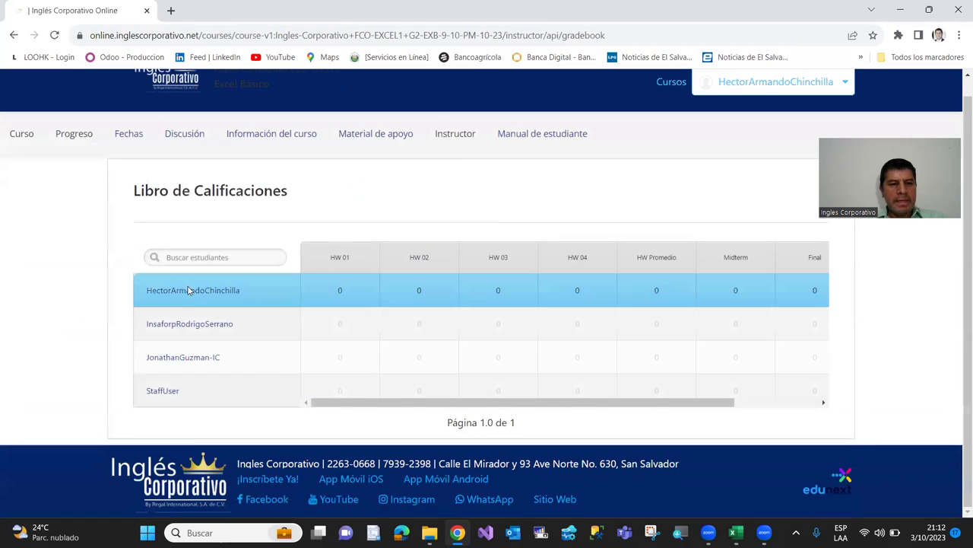
scroll(250, 322, "up", 1)
scroll(250, 341, "down", 1)
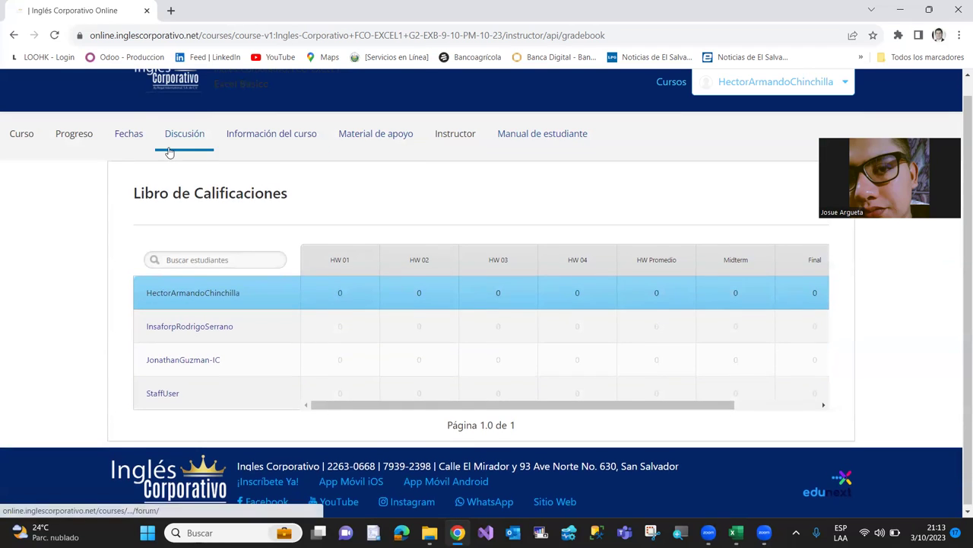
scroll(72, 254, "up", 1)
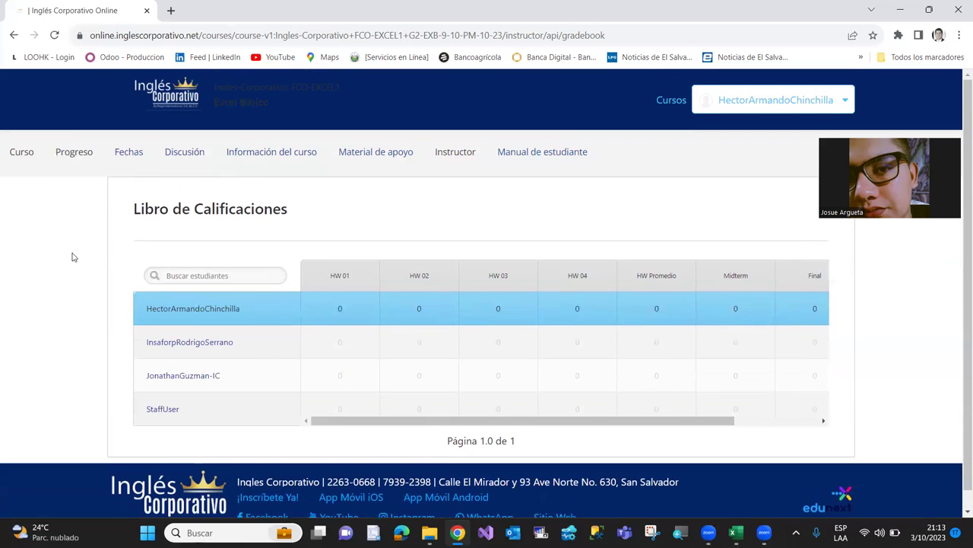
left_click(15, 36)
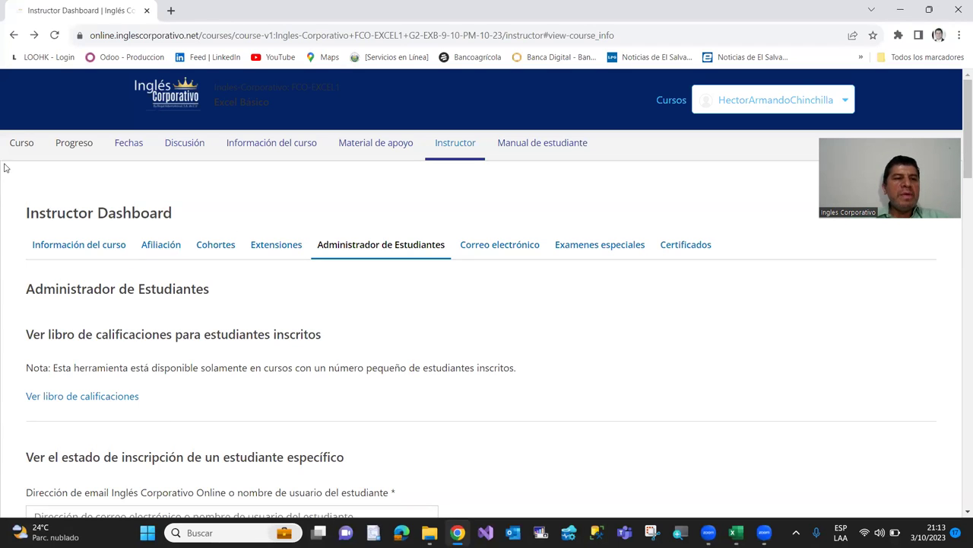
left_click(23, 150)
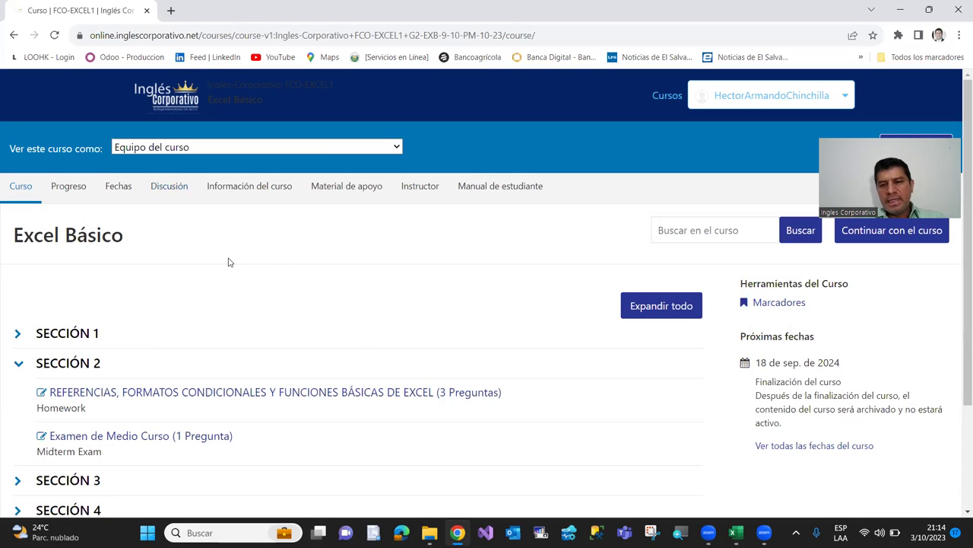
scroll(135, 348, "down", 2)
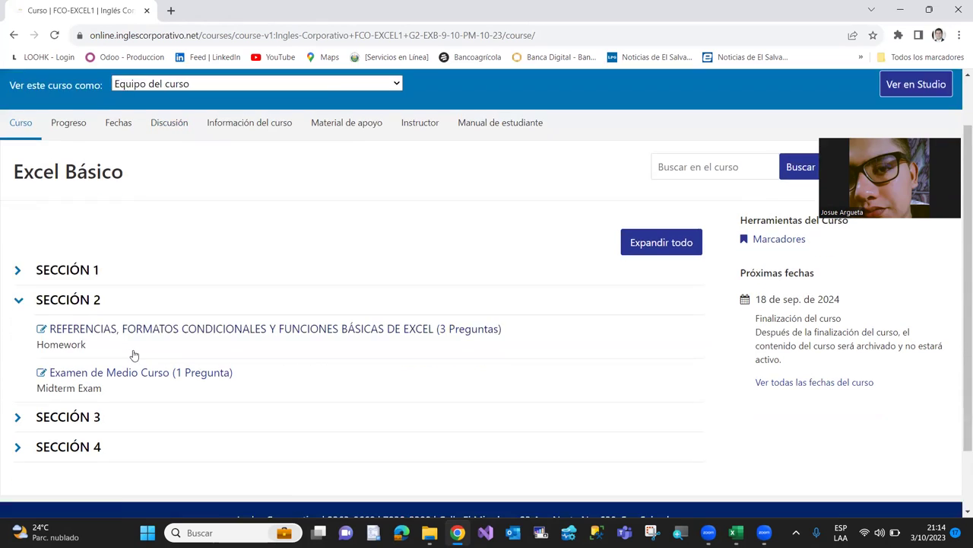
scroll(131, 354, "up", 2)
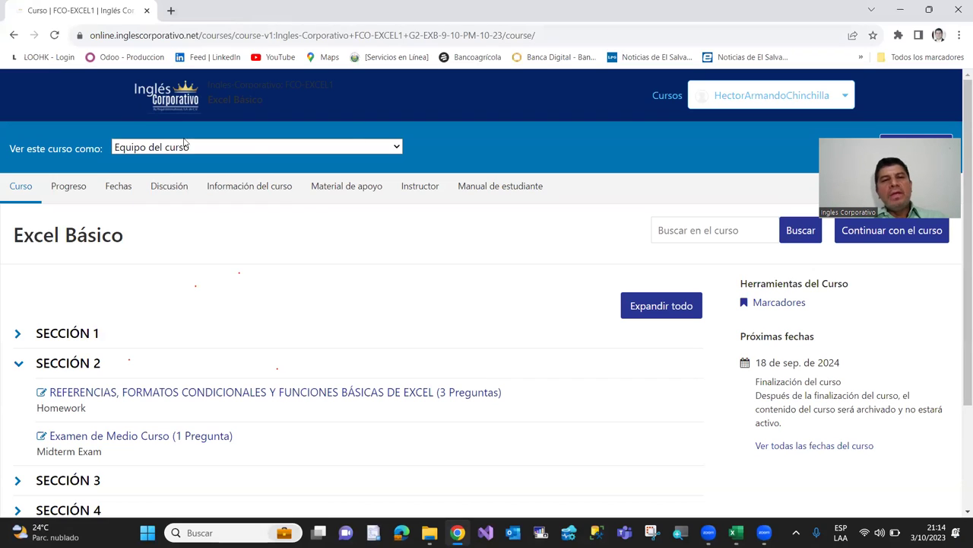
Step: Replace the course tab with a new tab showing the online.inglescorporativo.net dashboard
left_click(170, 11)
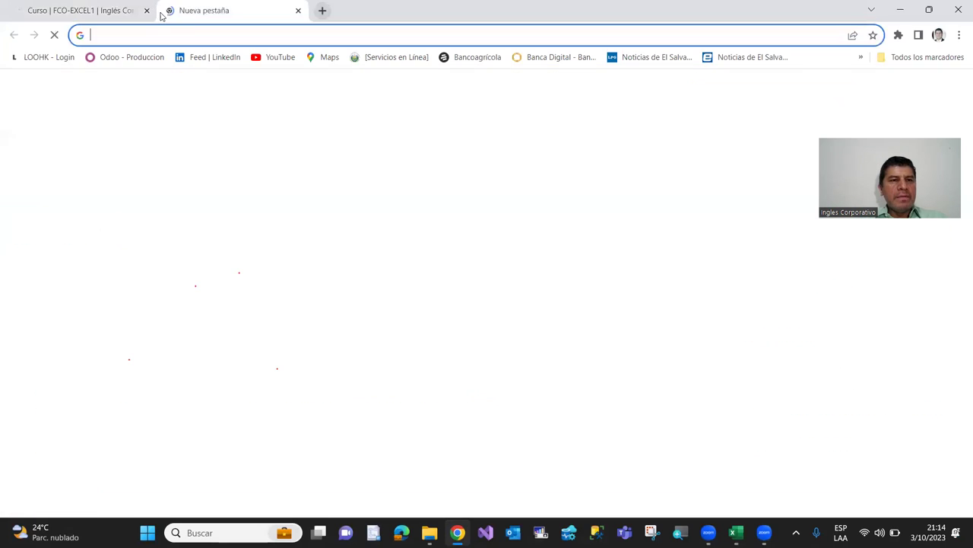
left_click(147, 10)
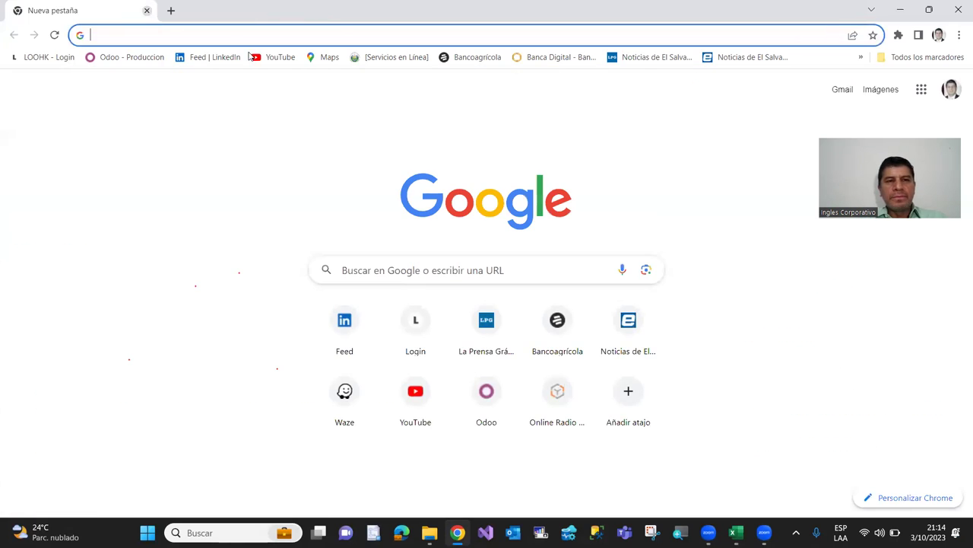
left_click(861, 57)
left_click(702, 107)
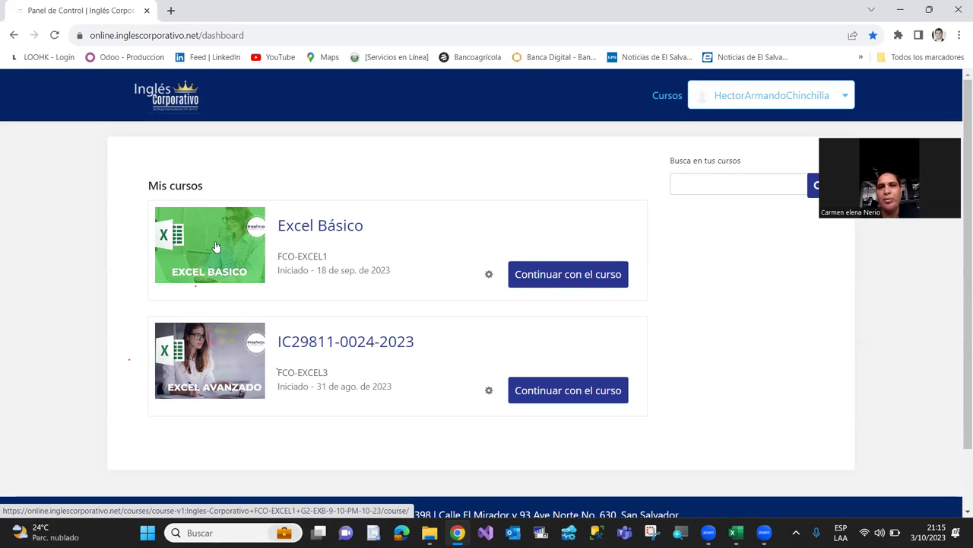
Step: Open Excel Básico's Sección 1 Conceptos básicos y entorno de trabajo de Excel lesson
left_click(216, 247)
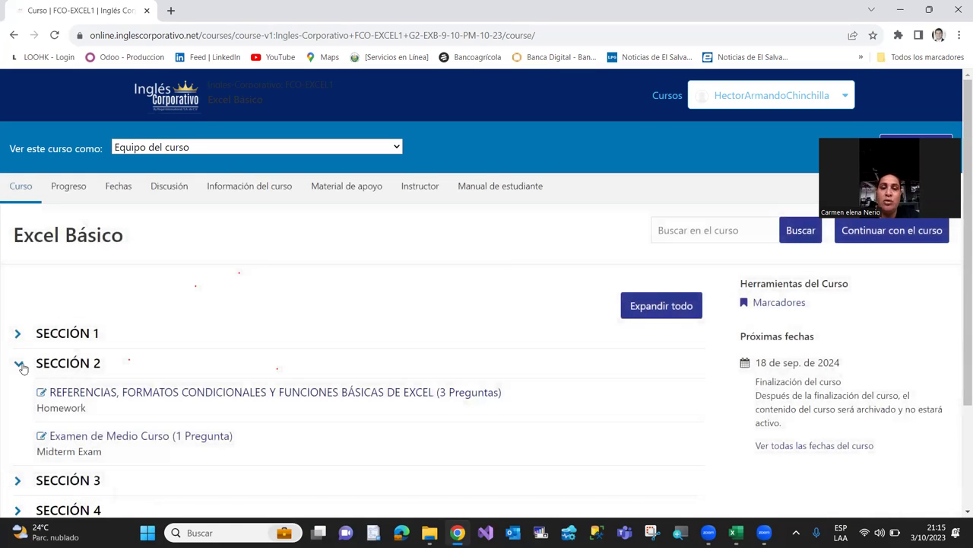
left_click(20, 363)
left_click(20, 334)
left_click(80, 369)
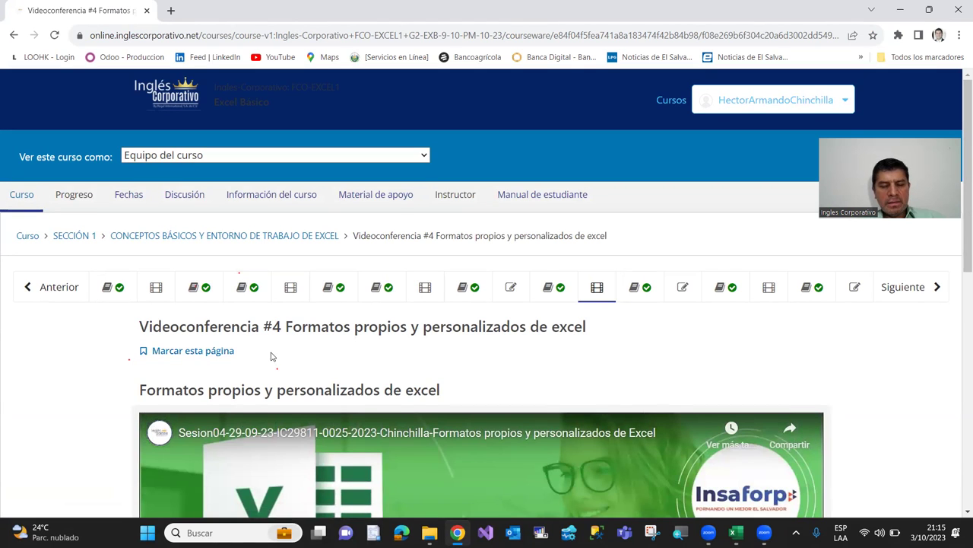
Step: Scroll through the Videoconferencia #4 unit page to its embedded Sesion04 recording
scroll(278, 357, "down", 1)
scroll(281, 358, "down", 1)
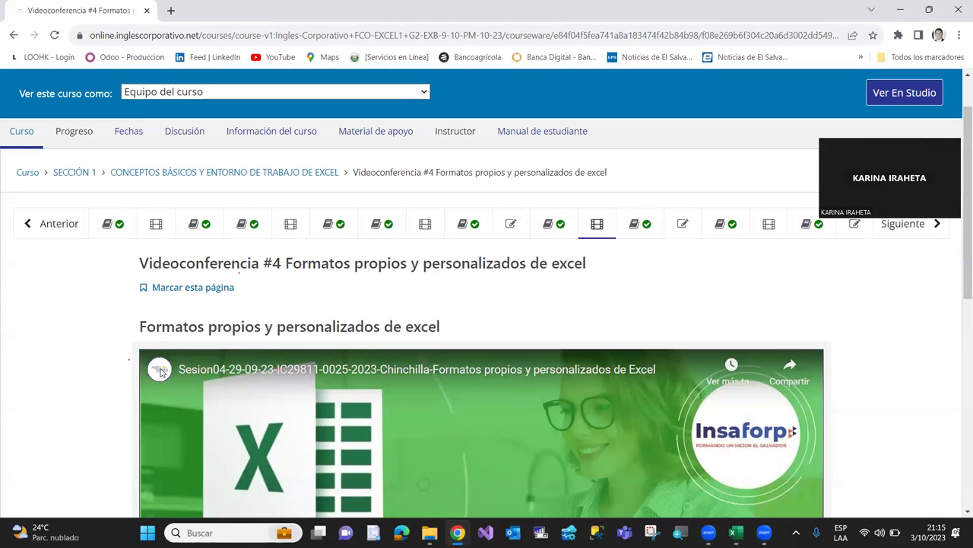
scroll(168, 376, "down", 2)
scroll(167, 376, "down", 2)
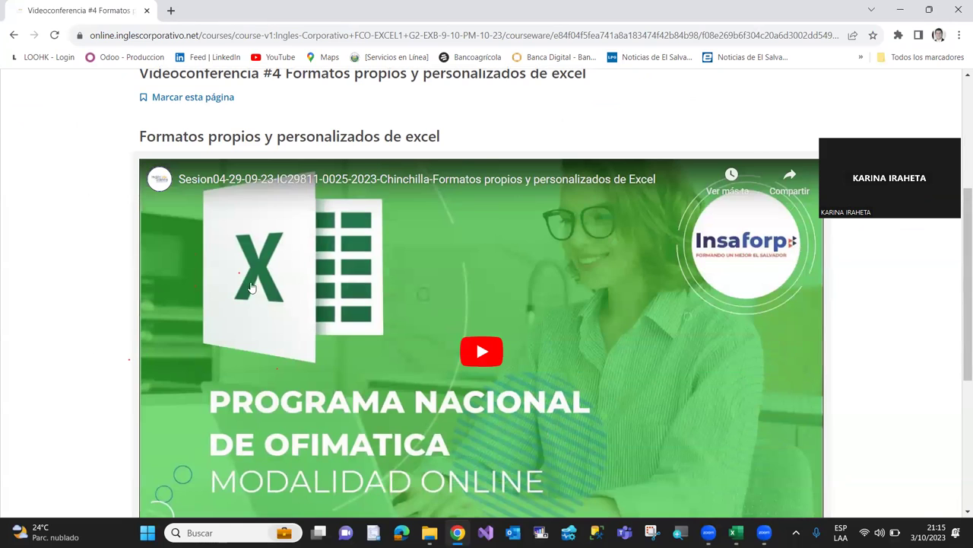
scroll(365, 287, "up", 3)
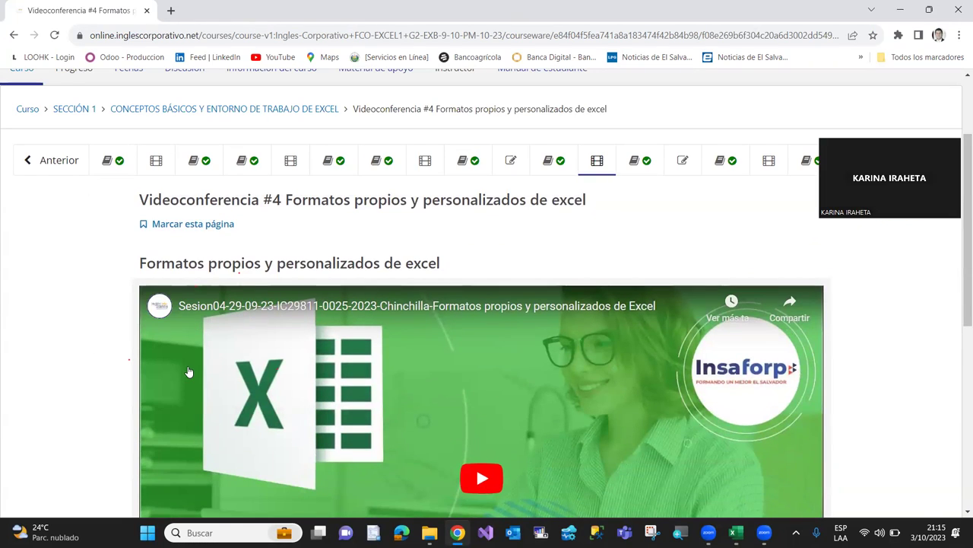
scroll(357, 320, "down", 3)
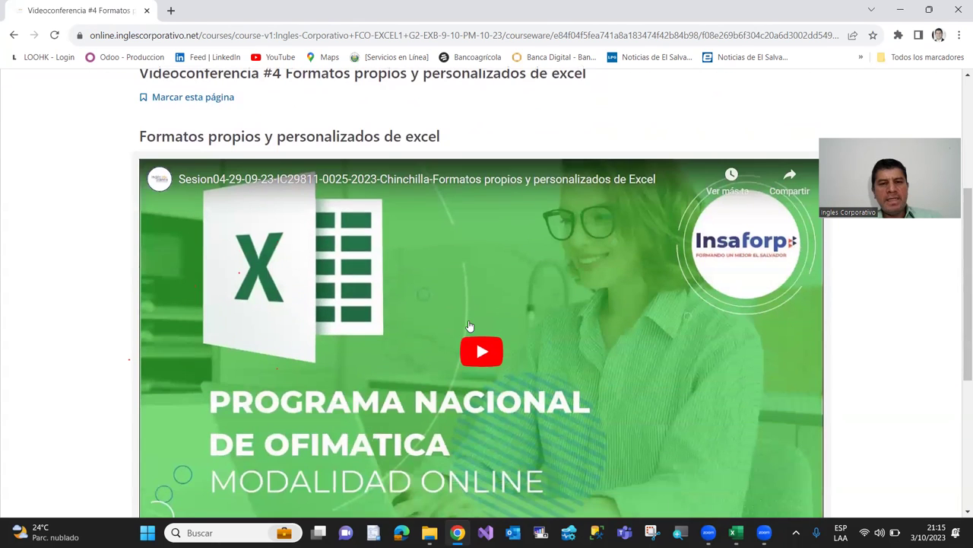
scroll(410, 324, "down", 1)
scroll(410, 323, "up", 3)
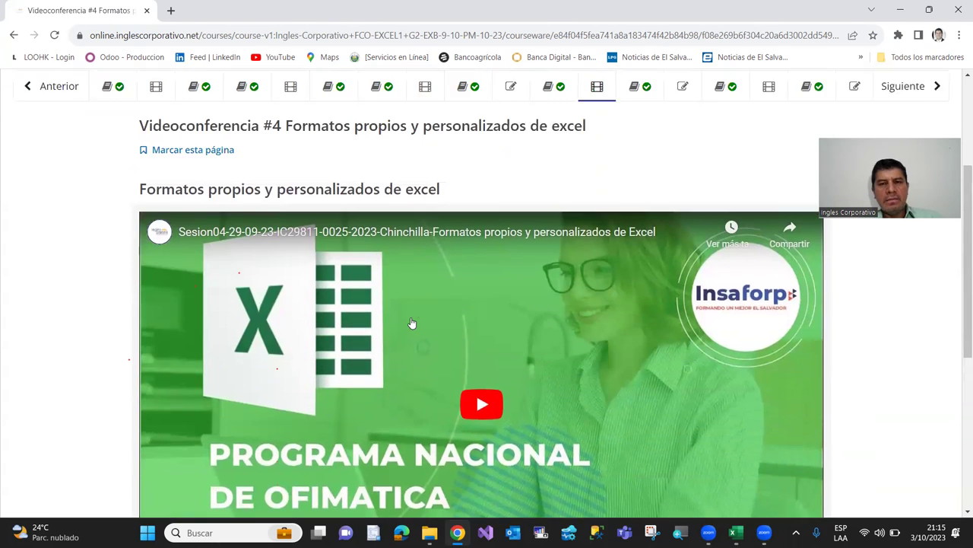
scroll(411, 323, "down", 3)
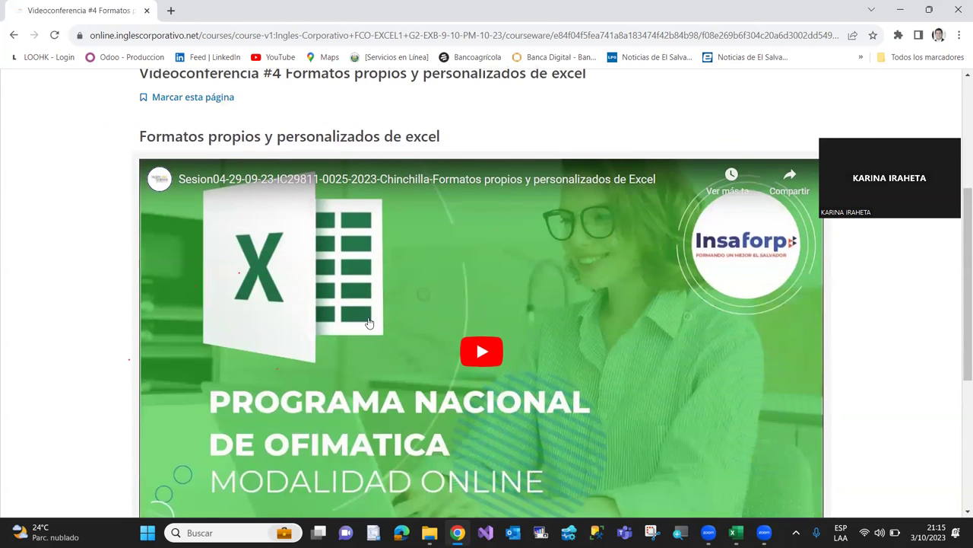
scroll(369, 319, "up", 3)
scroll(352, 315, "down", 1)
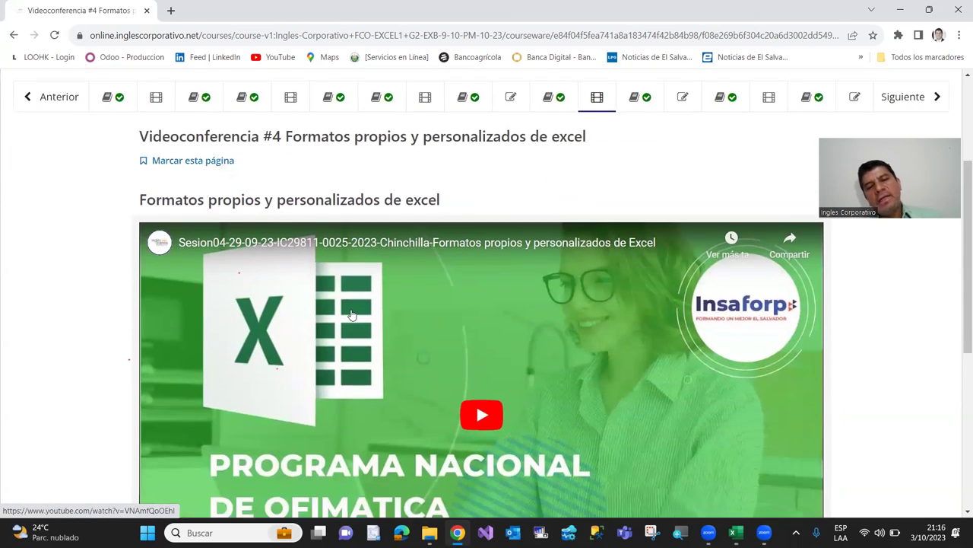
scroll(352, 314, "up", 3)
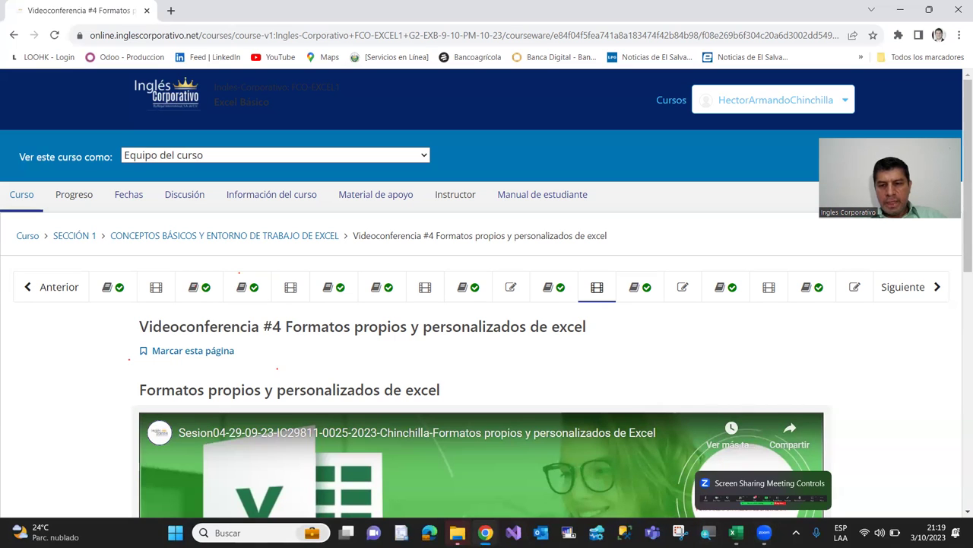
Step: Use Alt+Tab to switch to the 2023-10-03 19.57.22 g9-exa-8-9-pm-09-23 recording folder
key("alt+Tab")
key("Tab")
key("Tab")
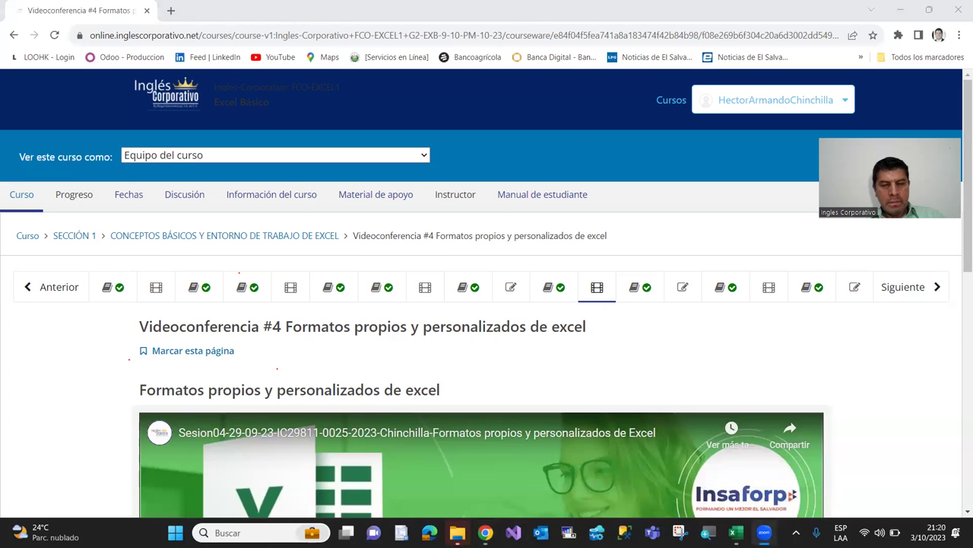
key("alt+Tab")
key("Tab")
key("Tab")
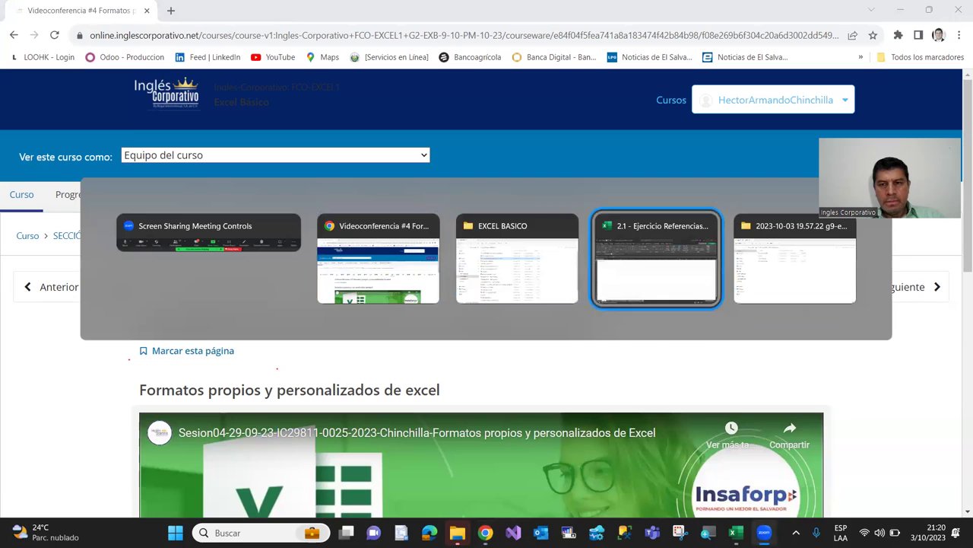
key("Tab")
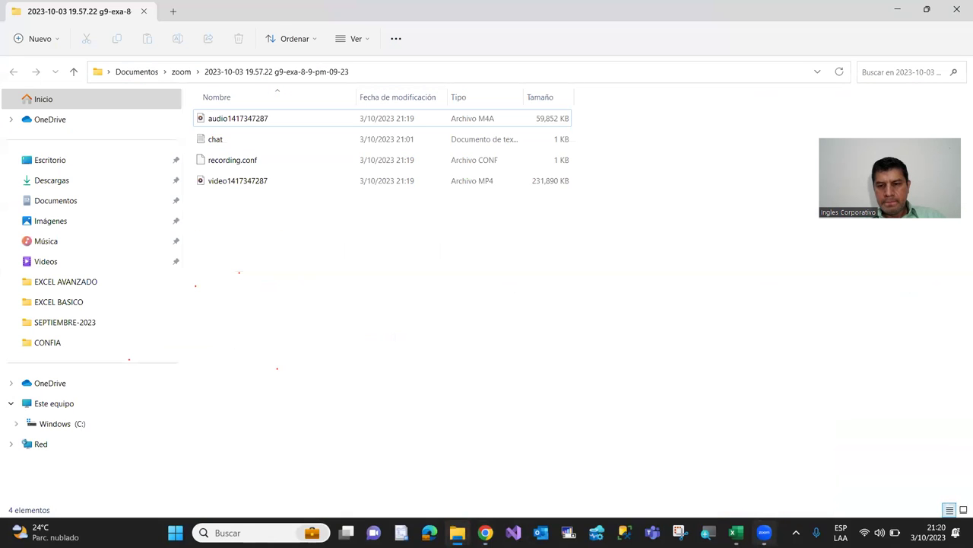
left_click(764, 532)
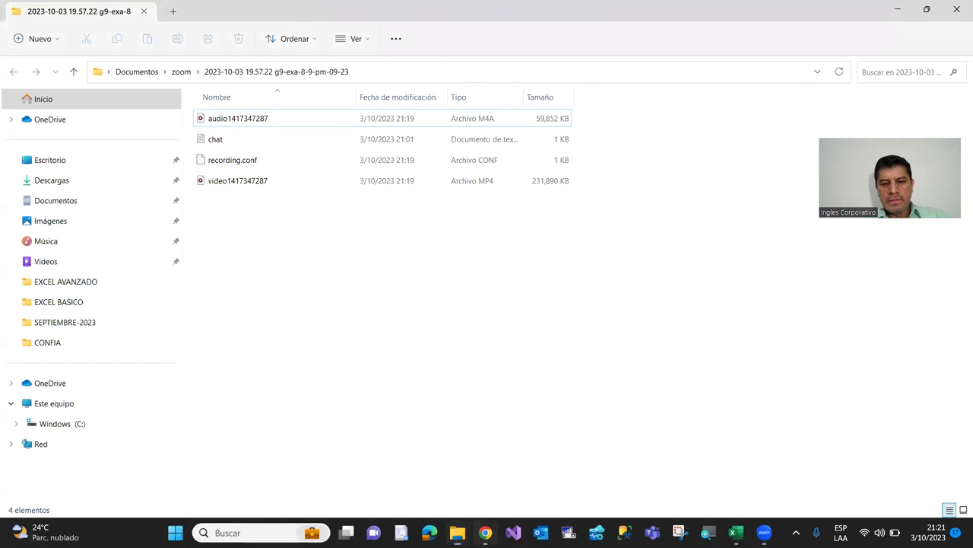
Step: Switch back to Chrome and scroll the Videoconferencia #4 page showing its Sesion04 recording
left_click(486, 533)
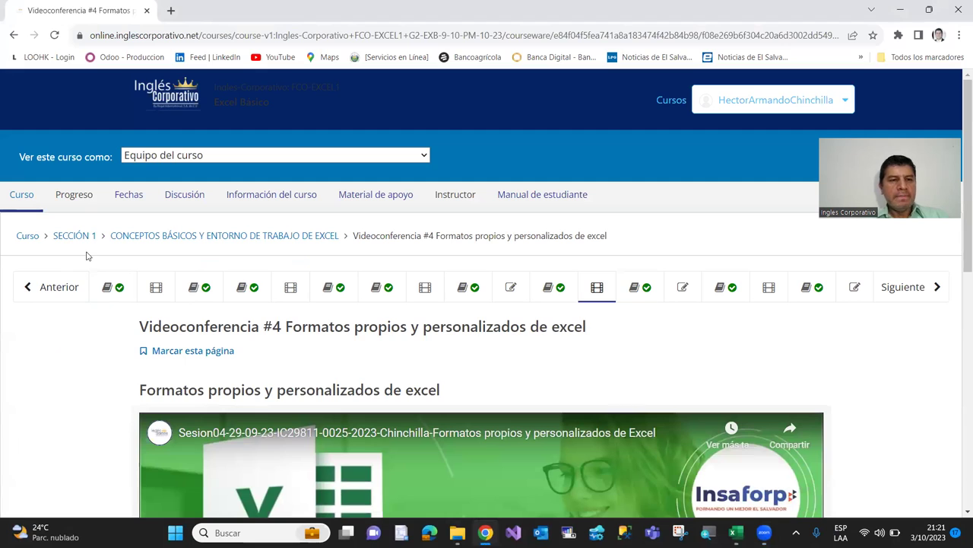
scroll(90, 254, "down", 2)
scroll(90, 252, "up", 1)
scroll(89, 254, "up", 1)
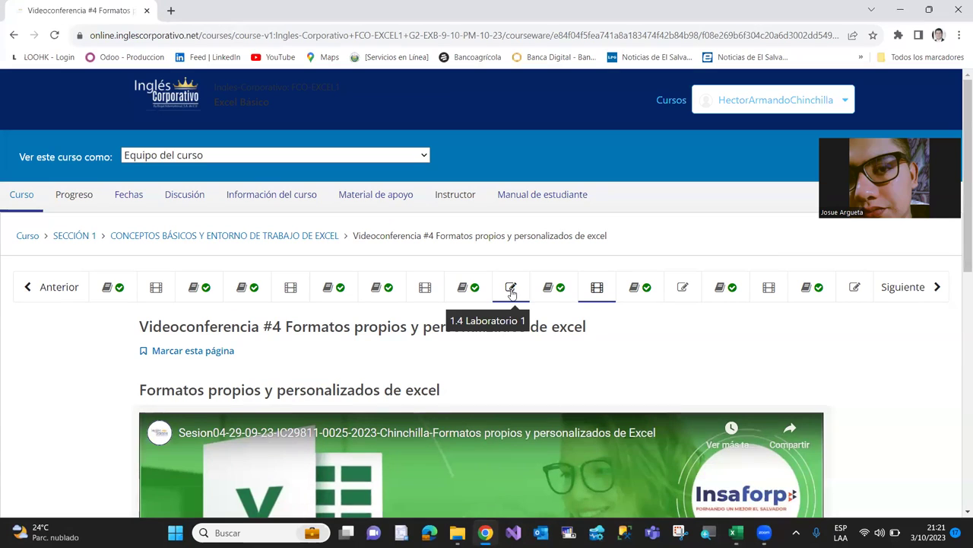
left_click(511, 289)
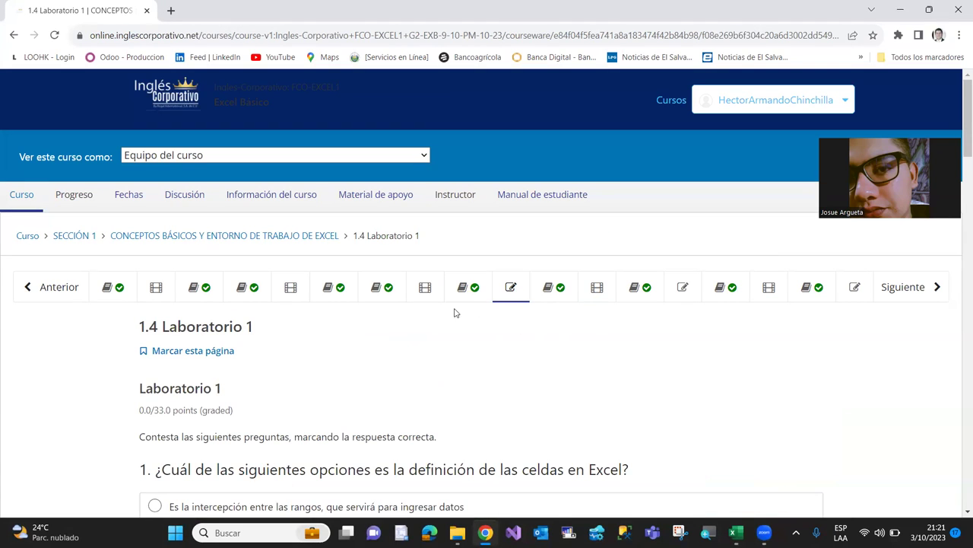
scroll(259, 346, "down", 4)
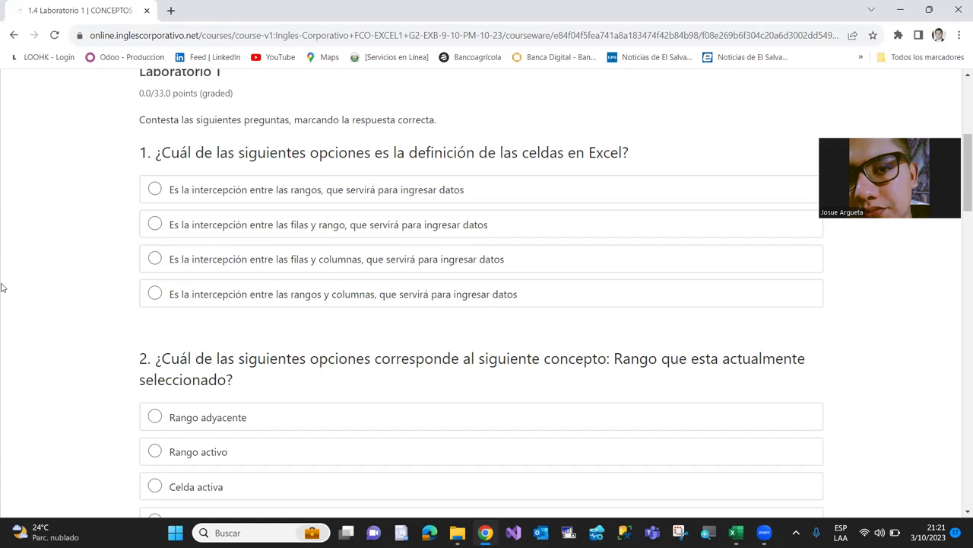
scroll(101, 324, "down", 1)
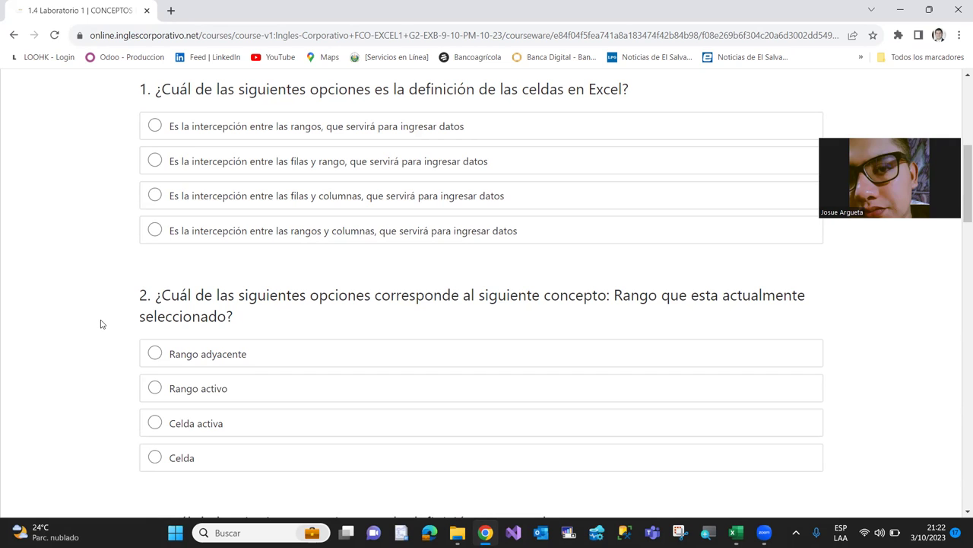
scroll(242, 251, "up", 4)
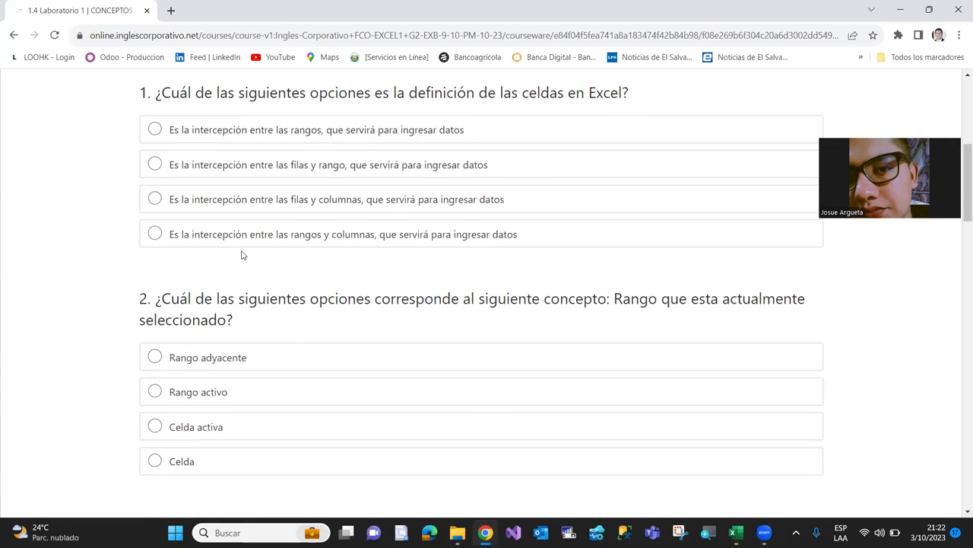
scroll(241, 243, "down", 3)
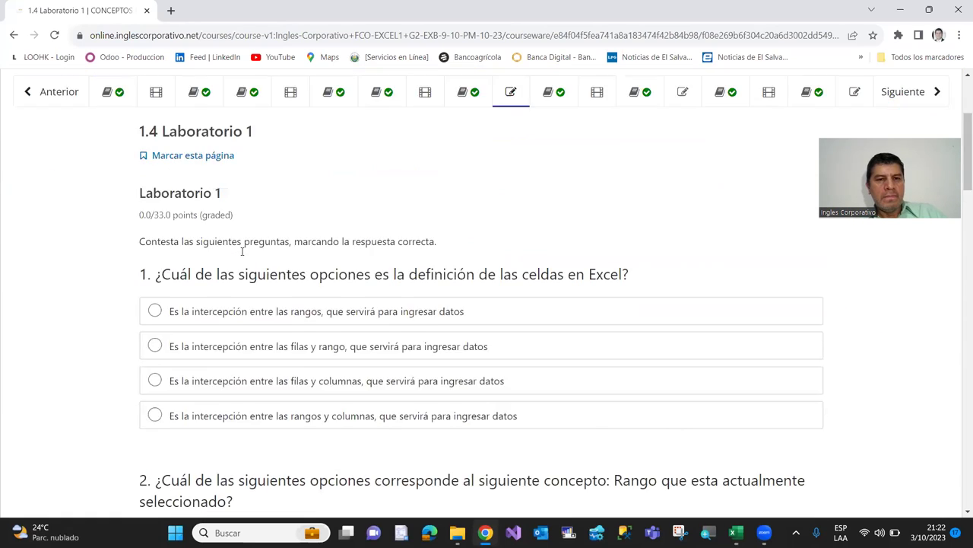
scroll(242, 251, "down", 2)
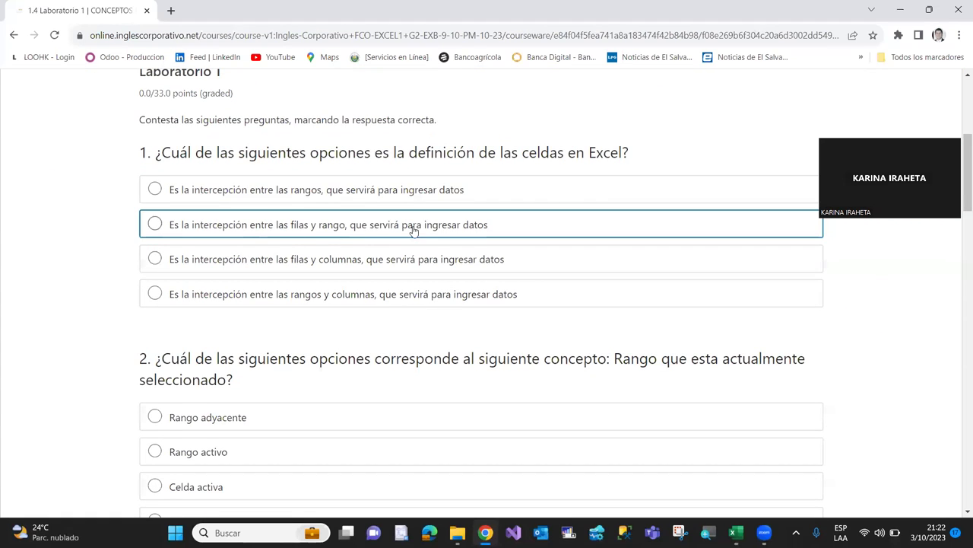
scroll(115, 302, "up", 2)
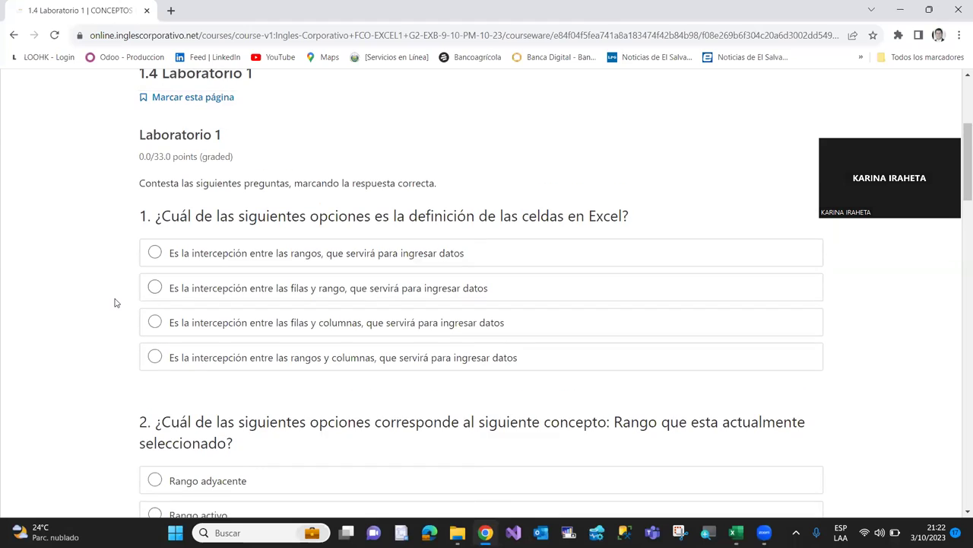
scroll(116, 303, "down", 2)
scroll(115, 303, "down", 1)
scroll(115, 303, "up", 1)
scroll(116, 303, "up", 1)
scroll(115, 302, "down", 2)
scroll(116, 303, "up", 1)
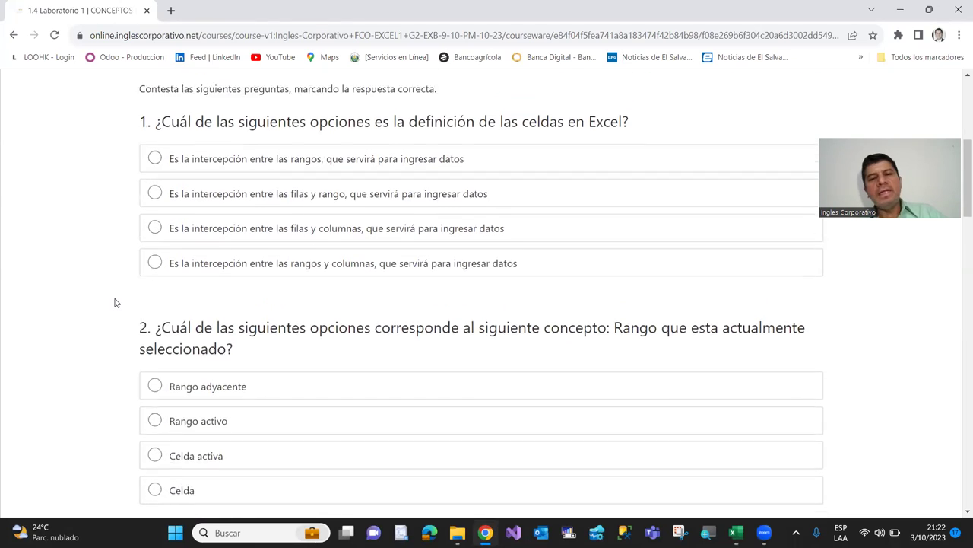
scroll(114, 303, "up", 1)
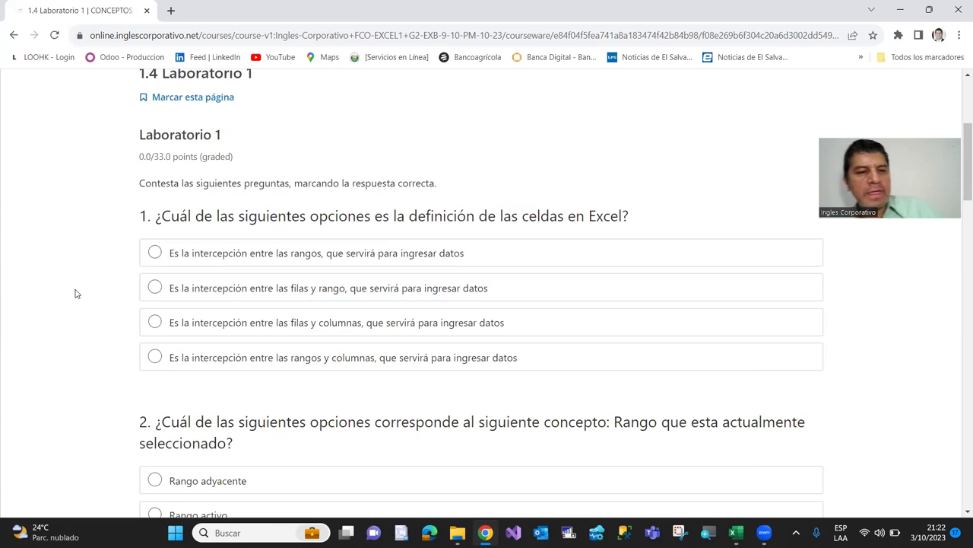
scroll(76, 292, "up", 1)
scroll(74, 292, "down", 2)
scroll(74, 292, "up", 1)
scroll(75, 293, "up", 1)
scroll(75, 292, "up", 1)
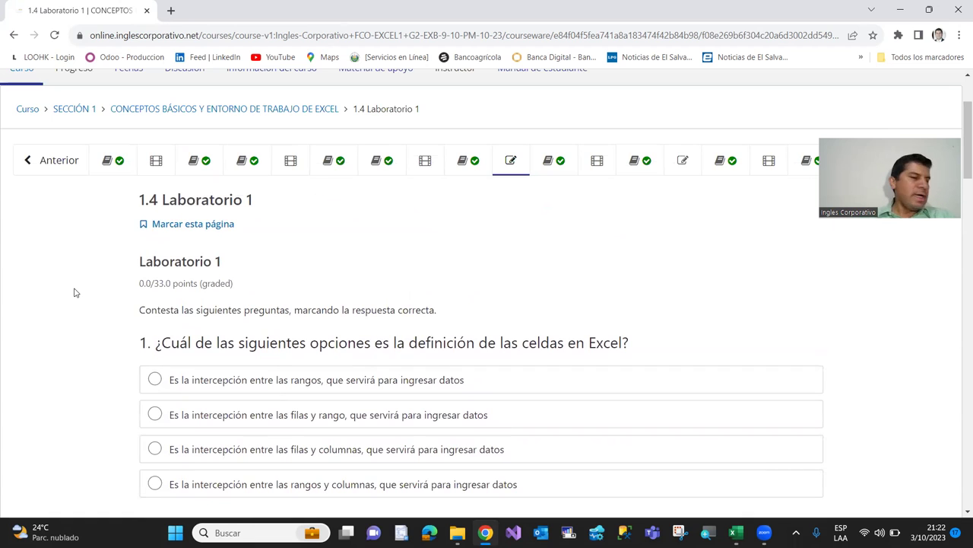
scroll(63, 287, "down", 2)
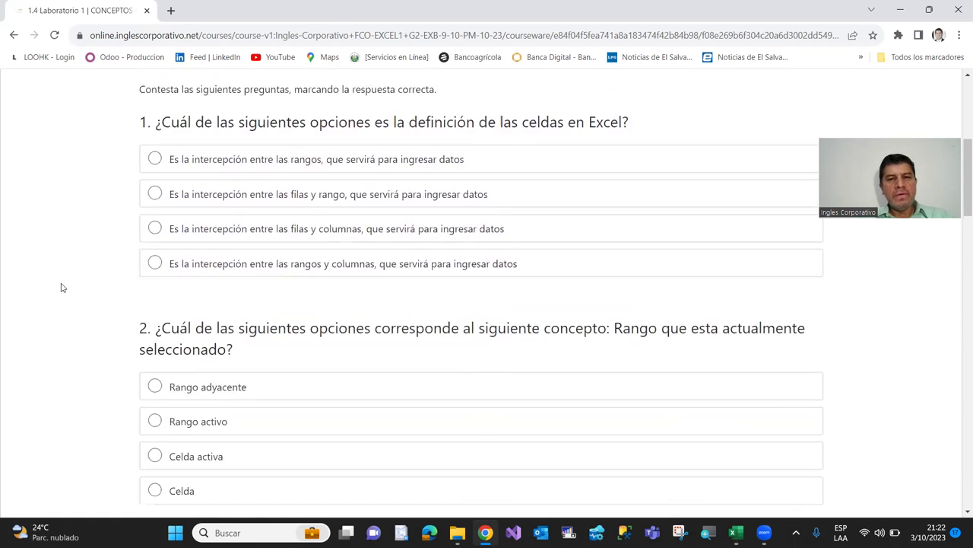
scroll(61, 285, "up", 3)
scroll(60, 285, "up", 1)
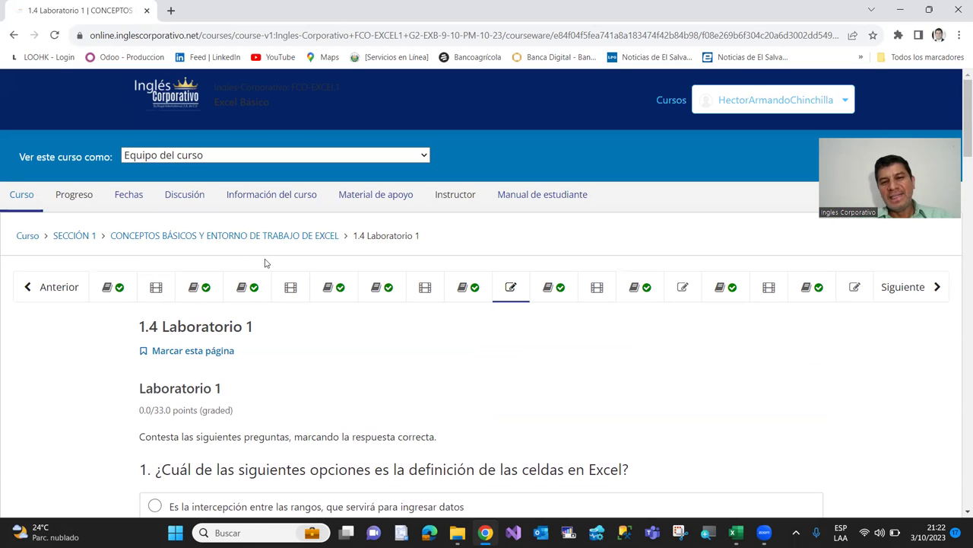
scroll(72, 392, "down", 1)
scroll(72, 392, "down", 1)
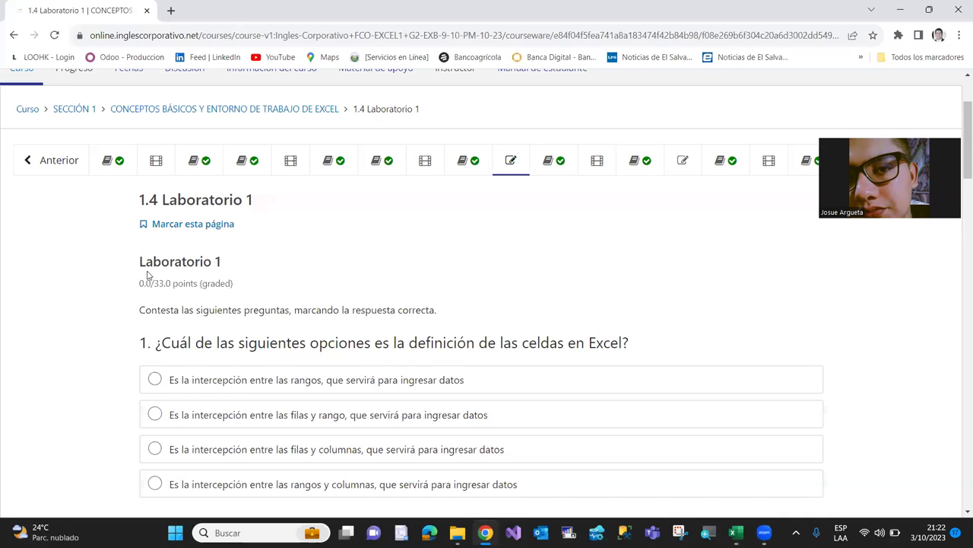
scroll(211, 165, "up", 2)
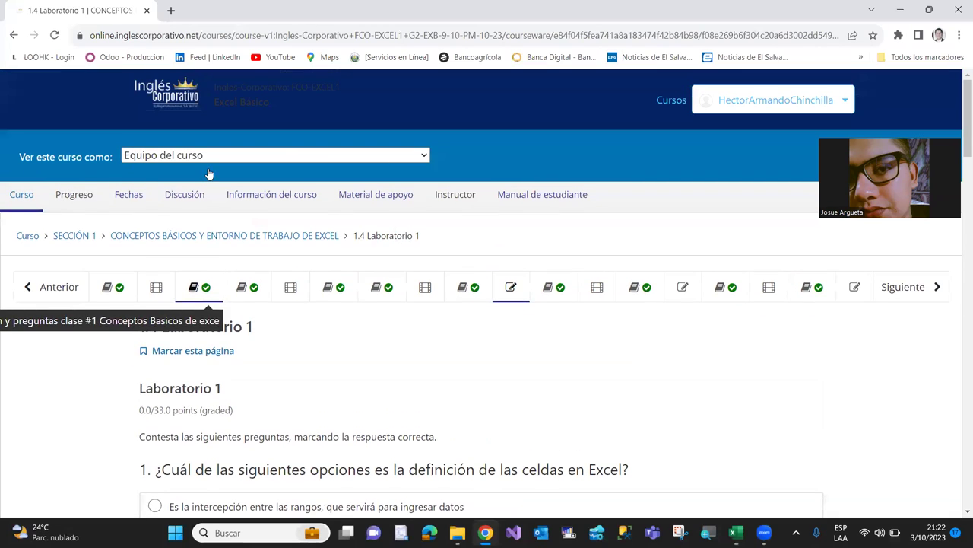
left_click(13, 36)
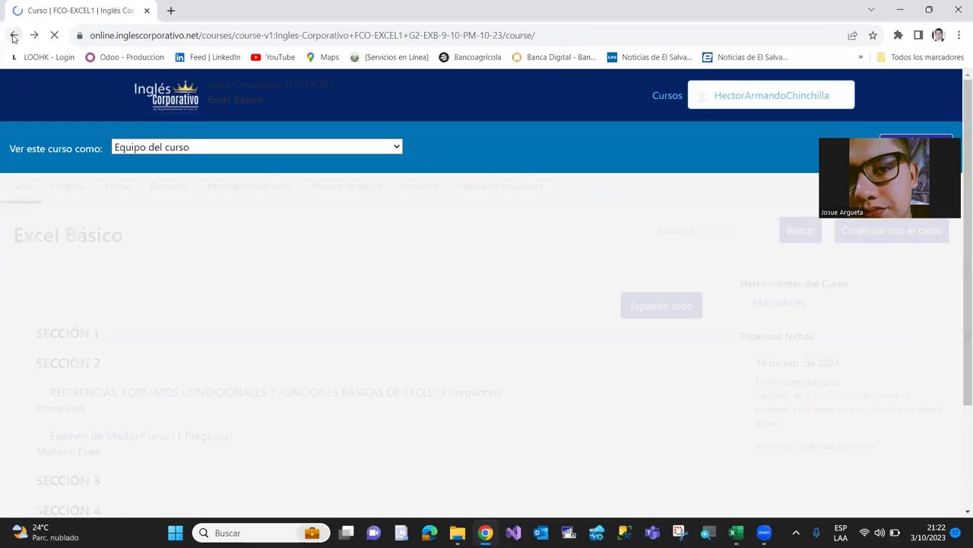
left_click(14, 36)
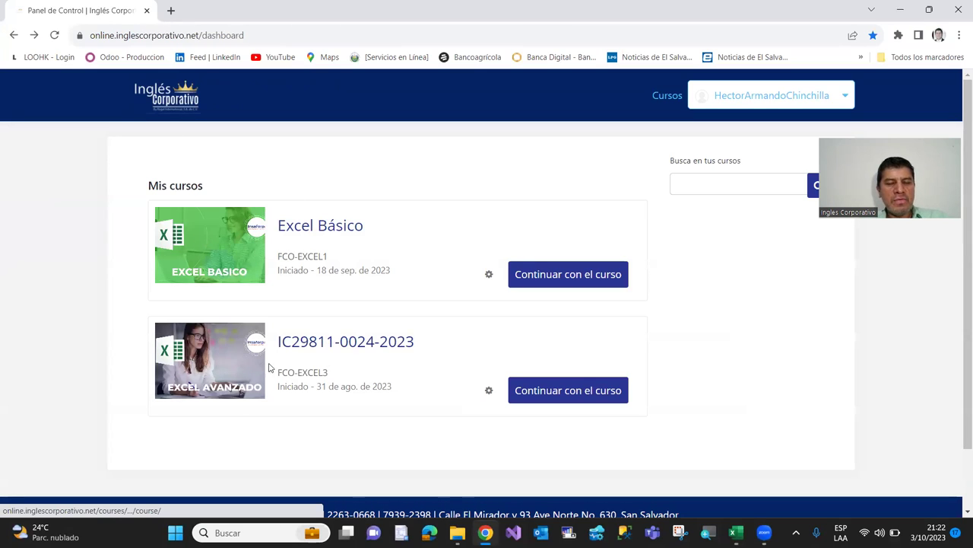
left_click(216, 351)
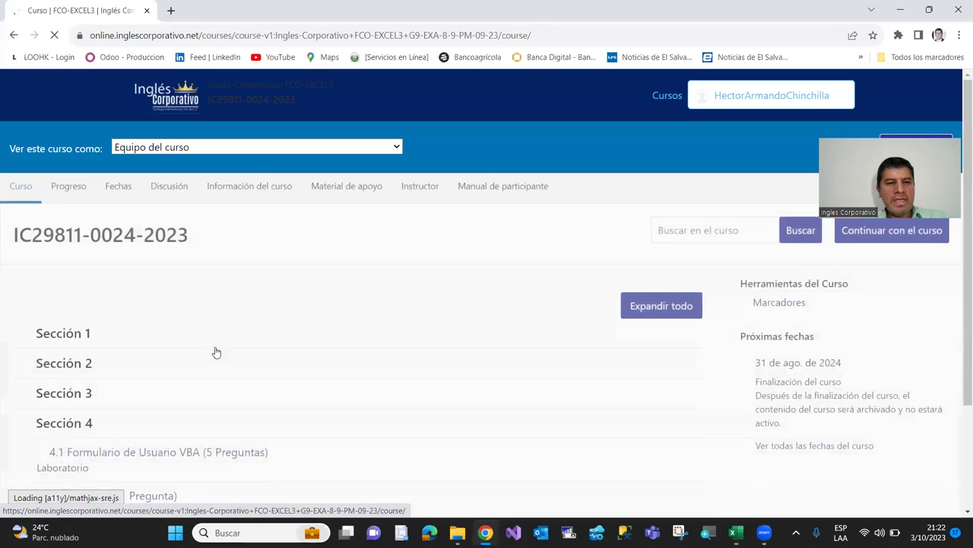
left_click(21, 335)
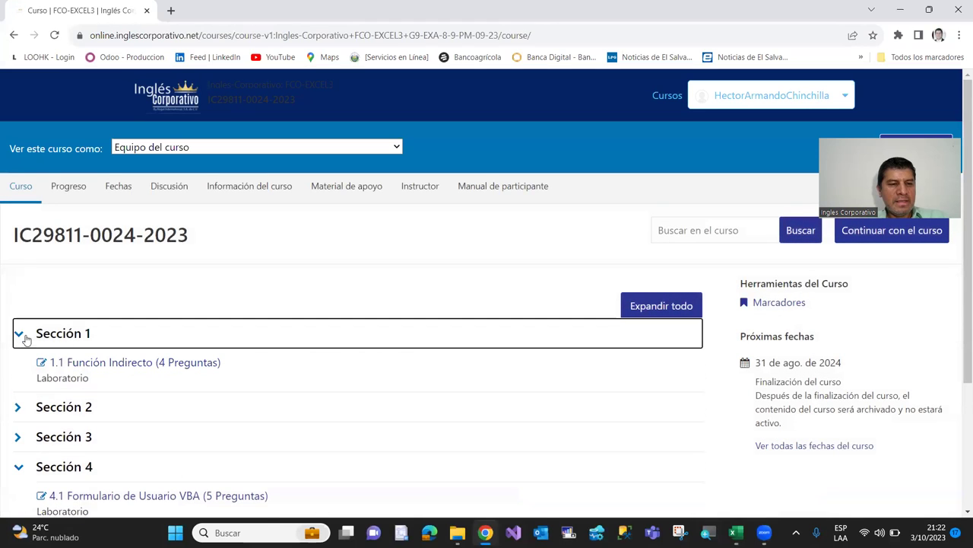
left_click(97, 366)
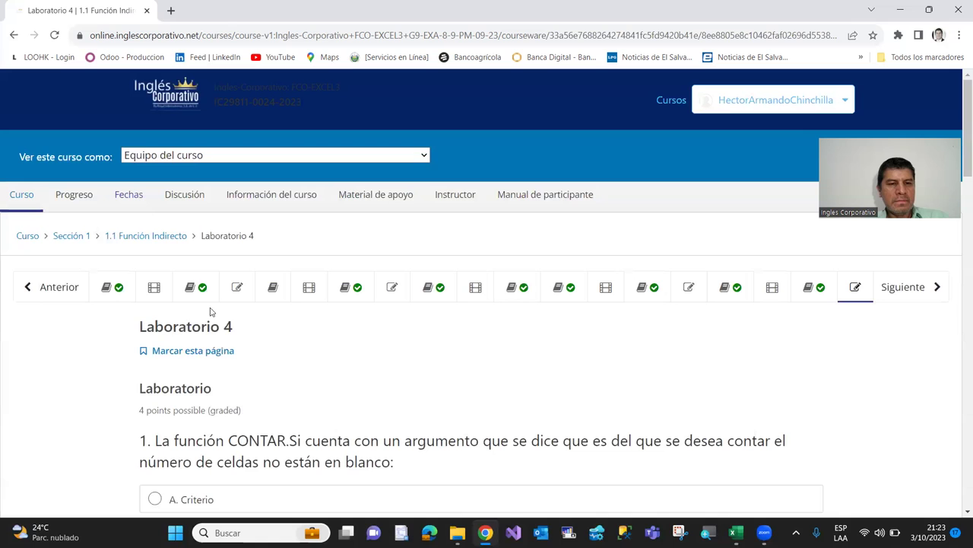
Step: Open the 25-point Laboratorio 1 true/false quiz on INDIRECTO and scroll through its questions
left_click(235, 290)
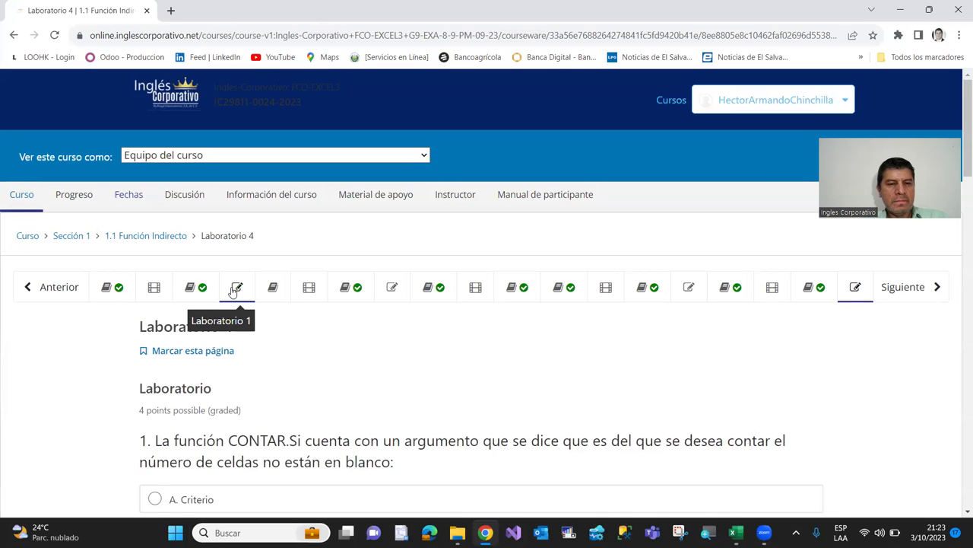
scroll(126, 355, "down", 3)
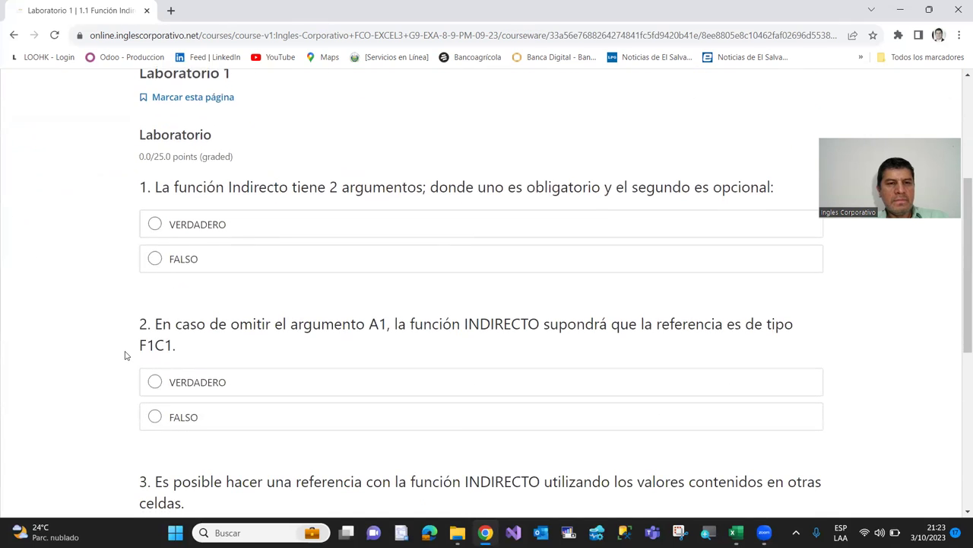
scroll(126, 355, "up", 1)
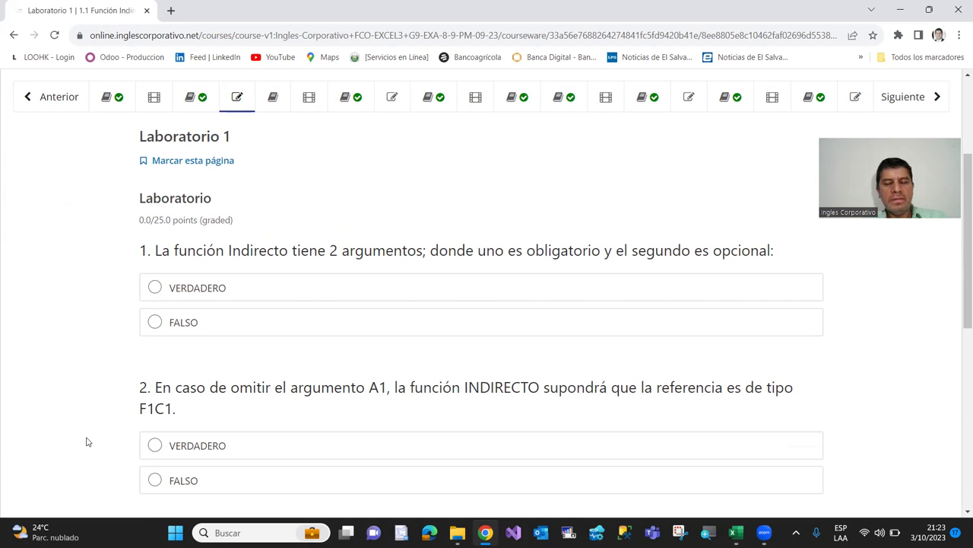
scroll(87, 441, "down", 1)
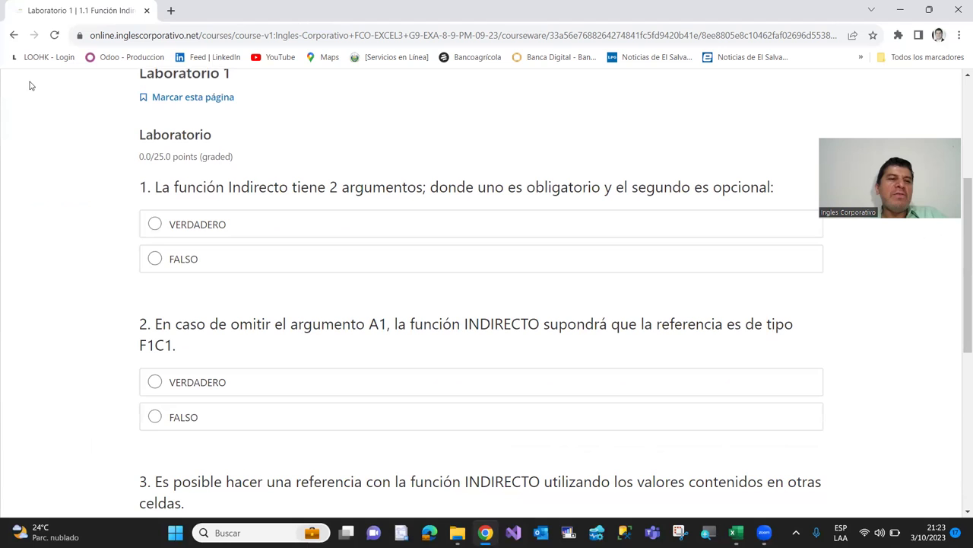
Step: Navigate back twice from the Laboratorio 1 quiz to the Mis cursos dashboard
left_click(14, 36)
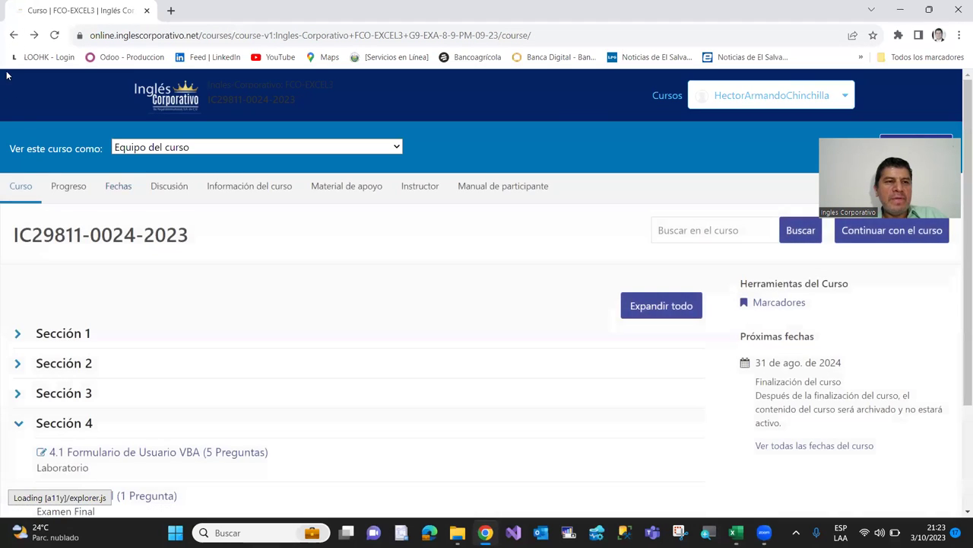
left_click(14, 36)
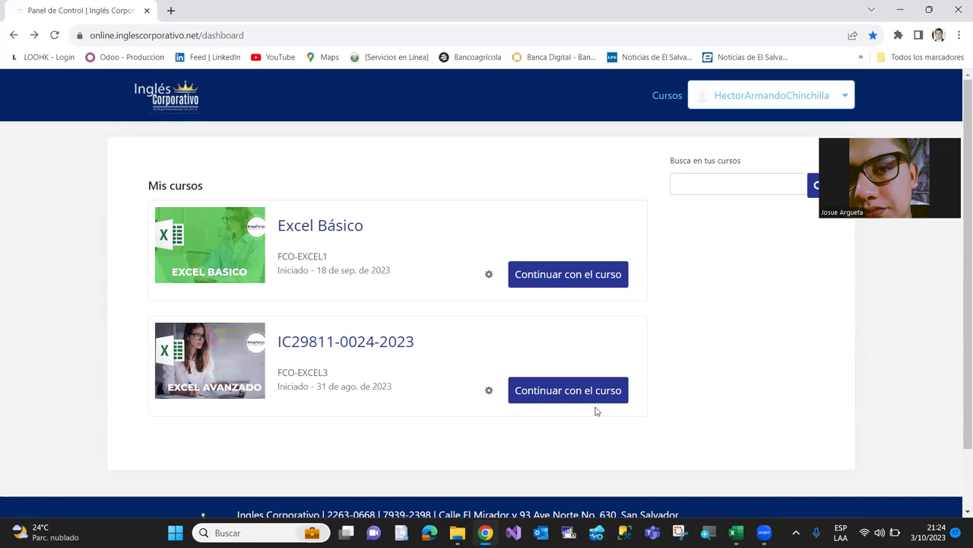
mouse_move(485, 532)
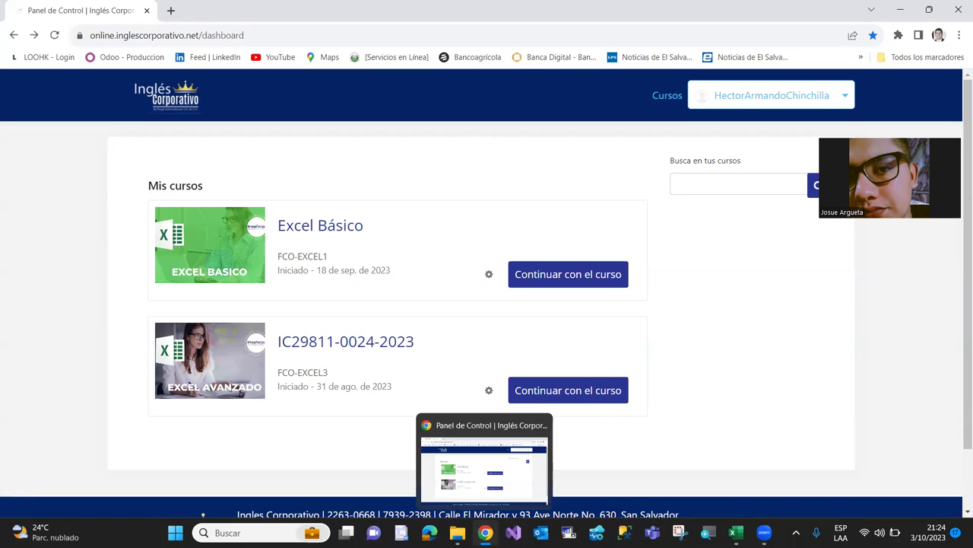
left_click(501, 484)
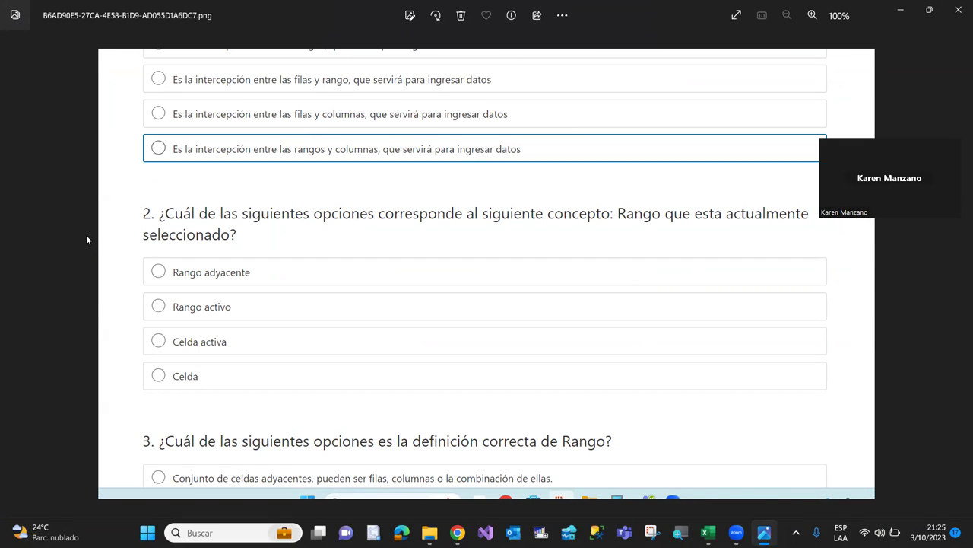
Step: Close the Photos window showing the quiz-questions screenshot with Alt+F4
key("alt+F4")
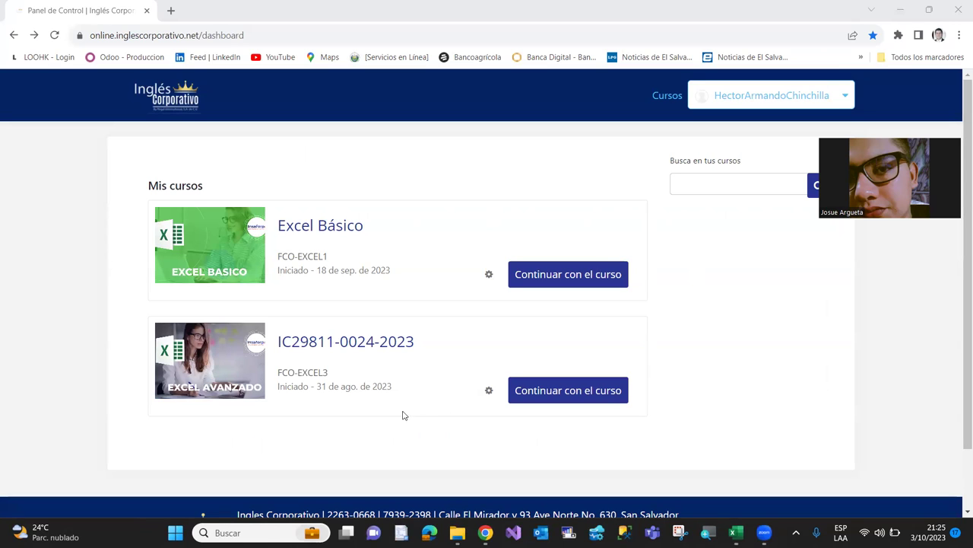
scroll(332, 416, "down", 1)
scroll(333, 416, "up", 1)
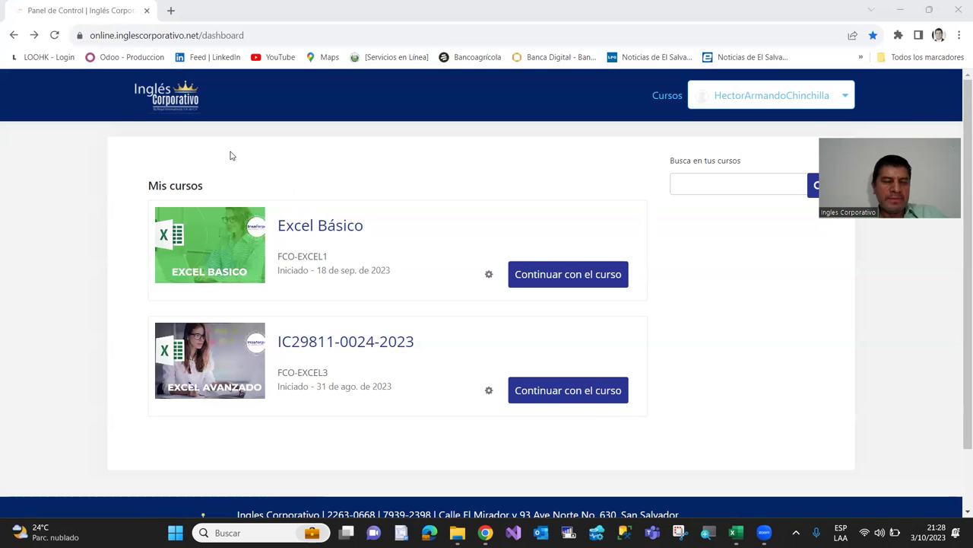
Step: Open the Excel Básico course and collapse SECCIÓN 2 and SECCIÓN 1 in its outline
left_click(218, 241)
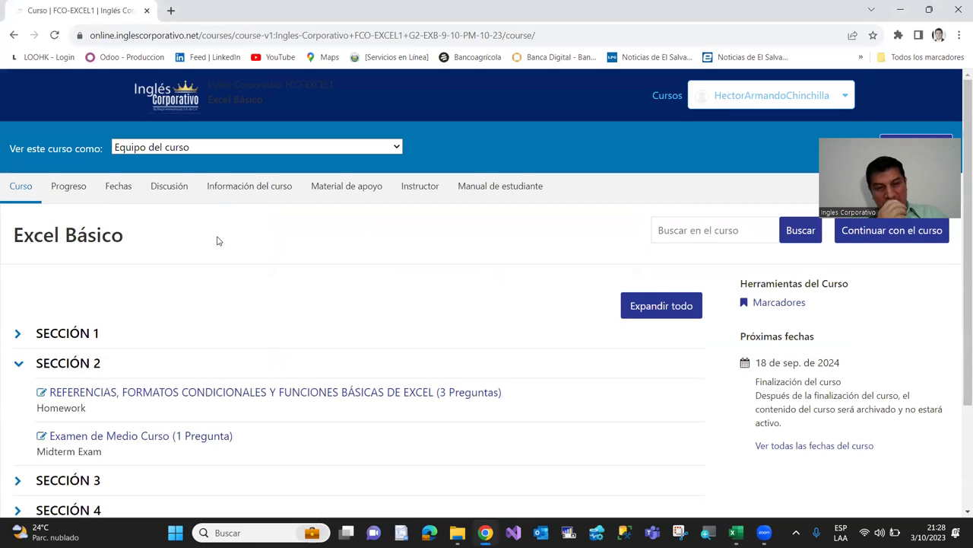
left_click(19, 369)
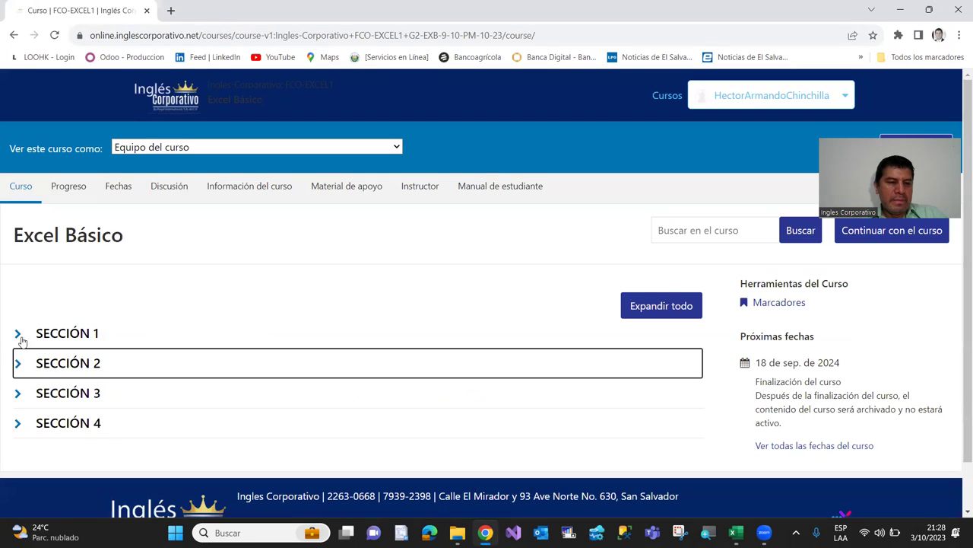
left_click(22, 338)
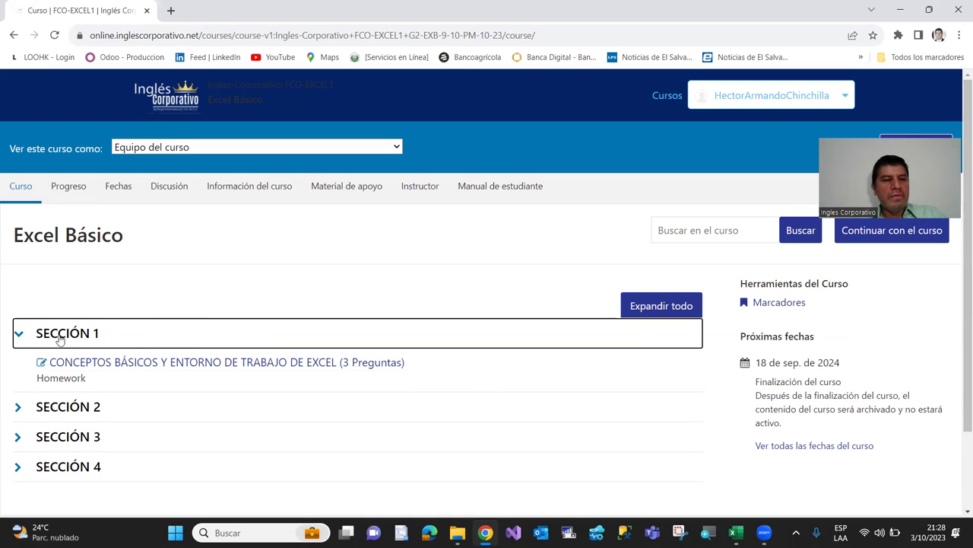
left_click(17, 334)
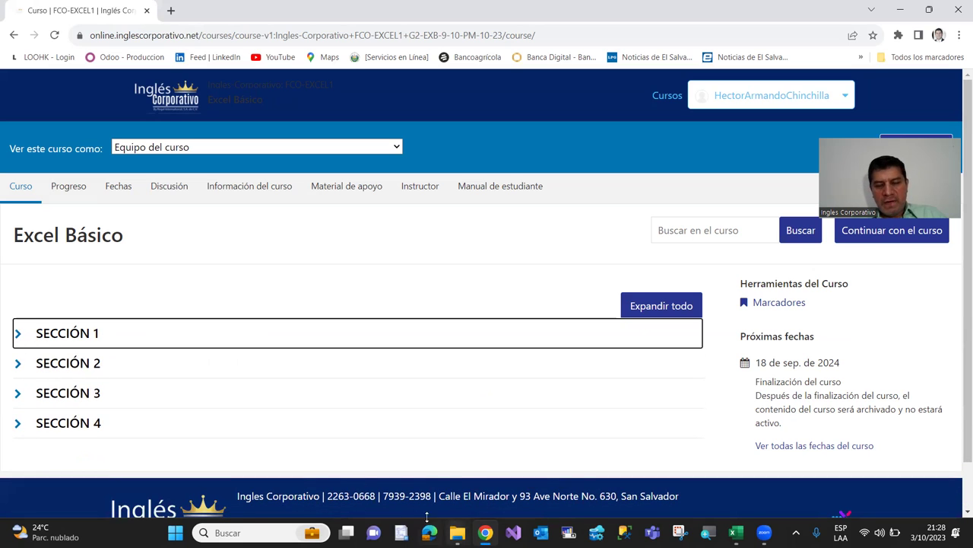
mouse_move(457, 532)
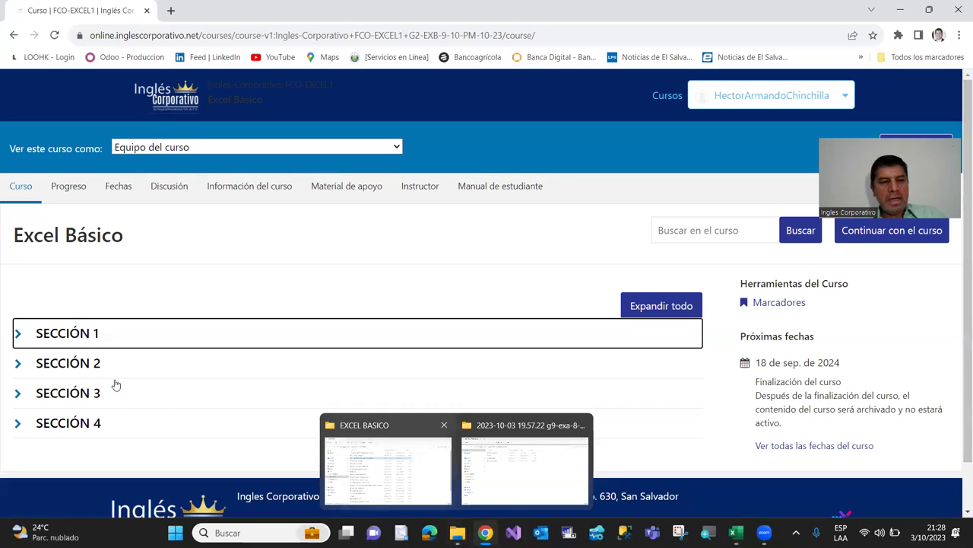
Step: Expand SECCIÓN 1 of Excel Básico, then switch to the 02 Semana2 - Excel Basico presentation
left_click(18, 334)
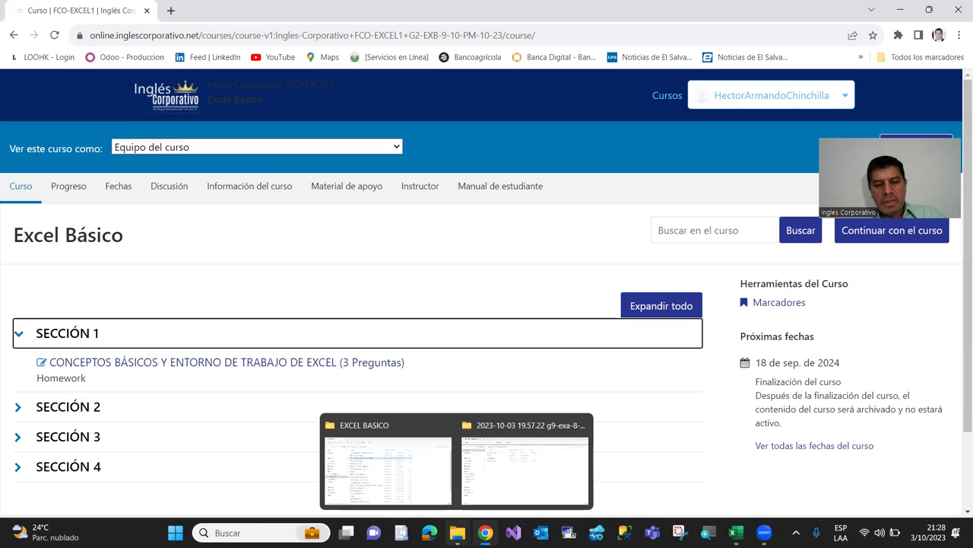
left_click(457, 532)
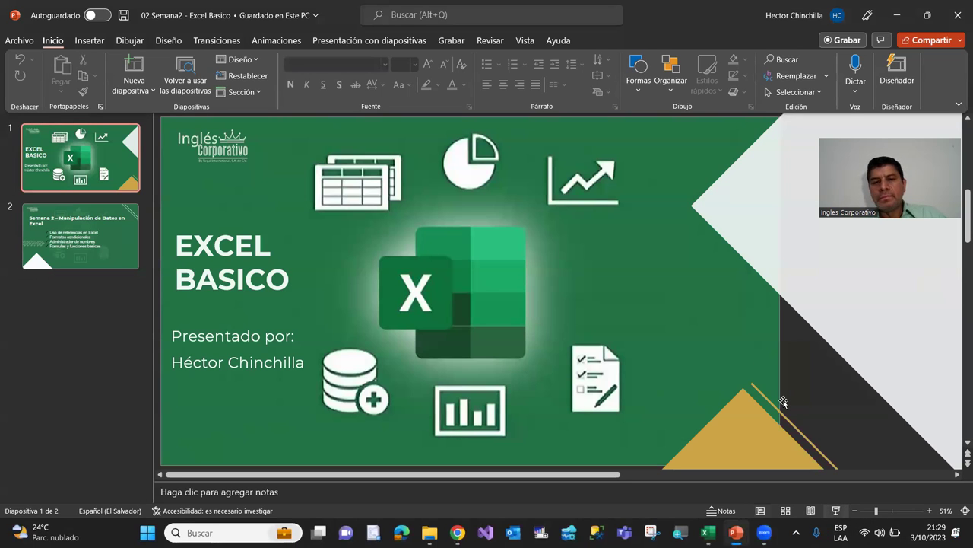
Step: Run the Excel Basico slideshow past the Semana 2 – Manipulación de Datos en Excel slide to the end
key("F5")
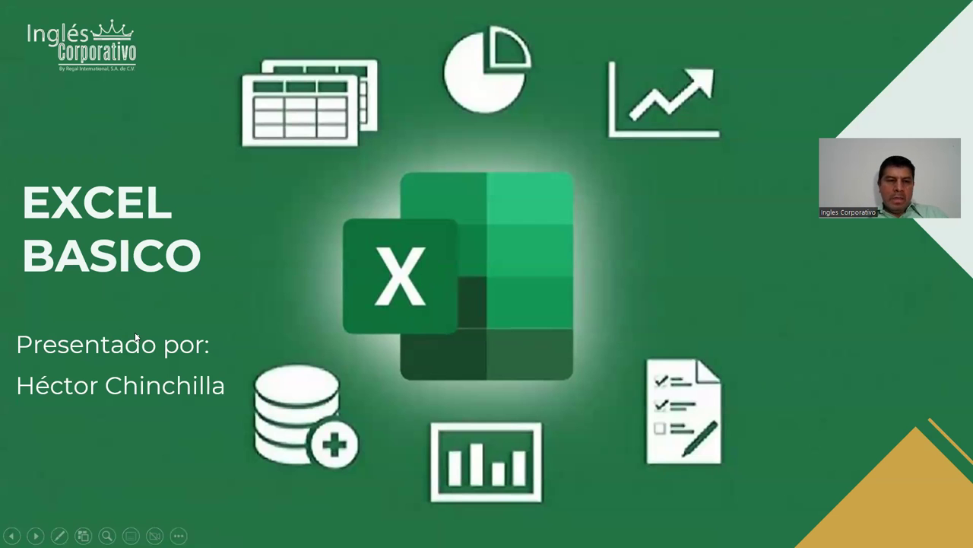
left_click(204, 295)
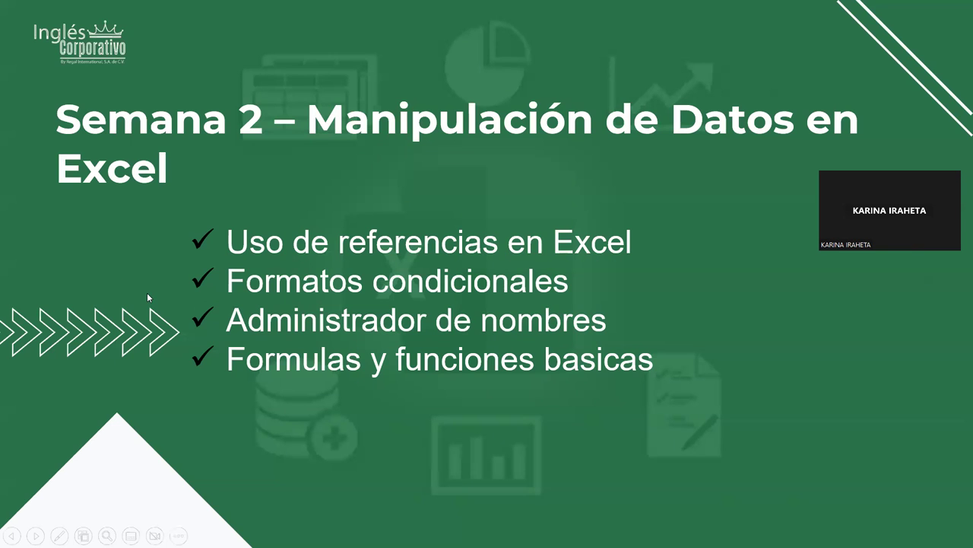
left_click(200, 292)
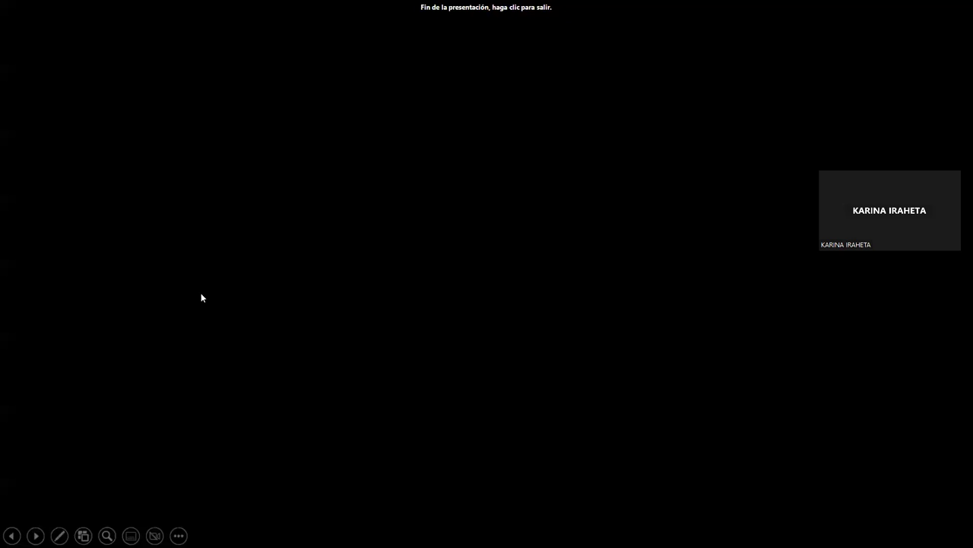
Step: Exit the slideshow and collapse SECCIÓN 1 in the Excel Básico course outline
left_click(369, 336)
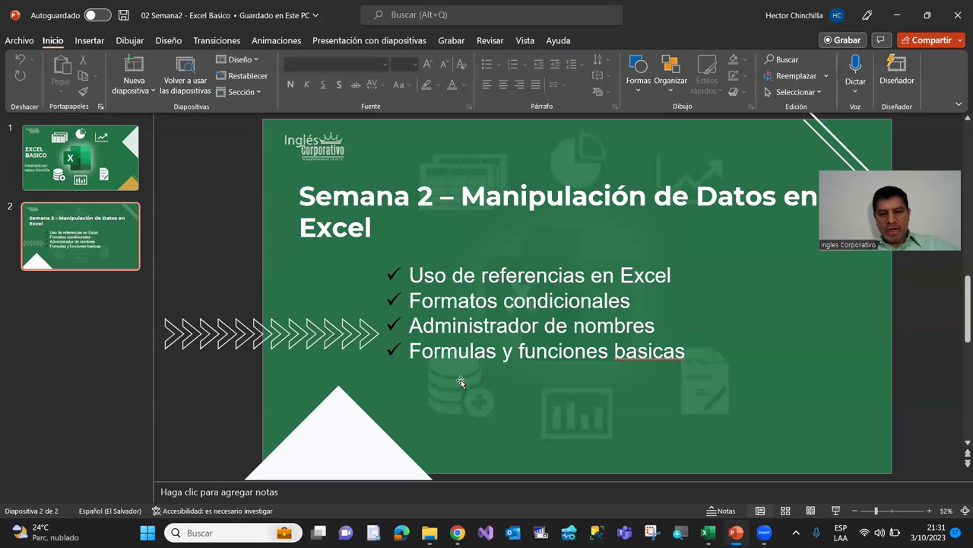
left_click(457, 532)
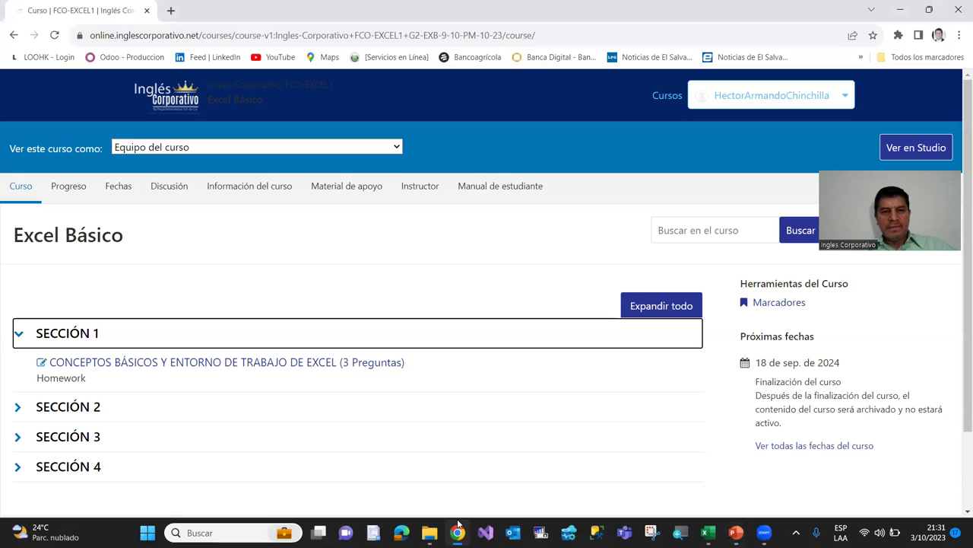
left_click(21, 335)
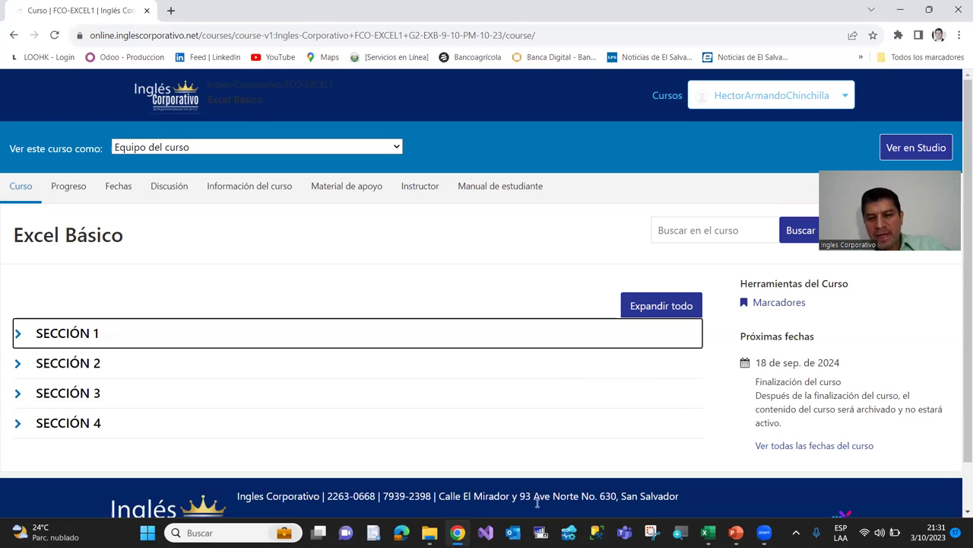
Step: Close the 2.1 - Ejercicio Referencias Relativas y Absolutas workbook in Excel
left_click(708, 532)
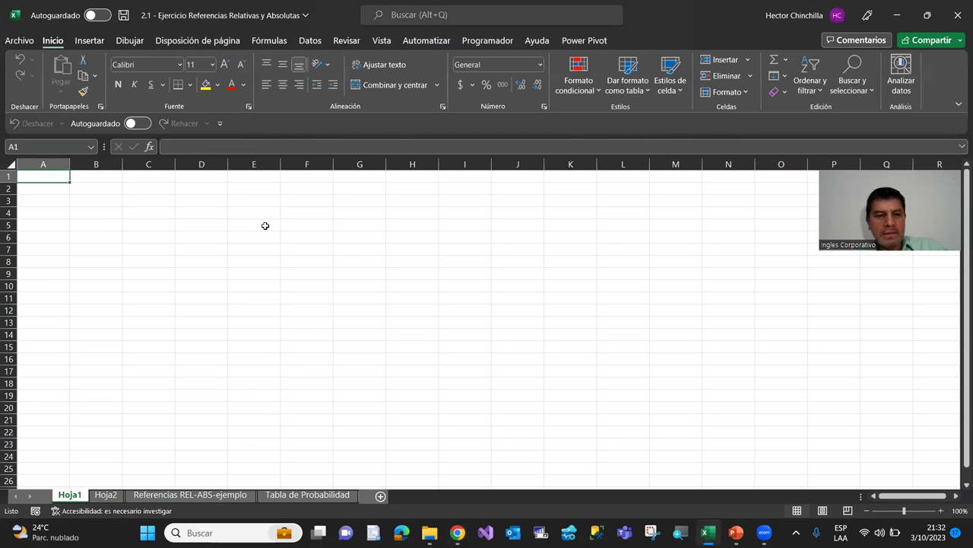
left_click(265, 226)
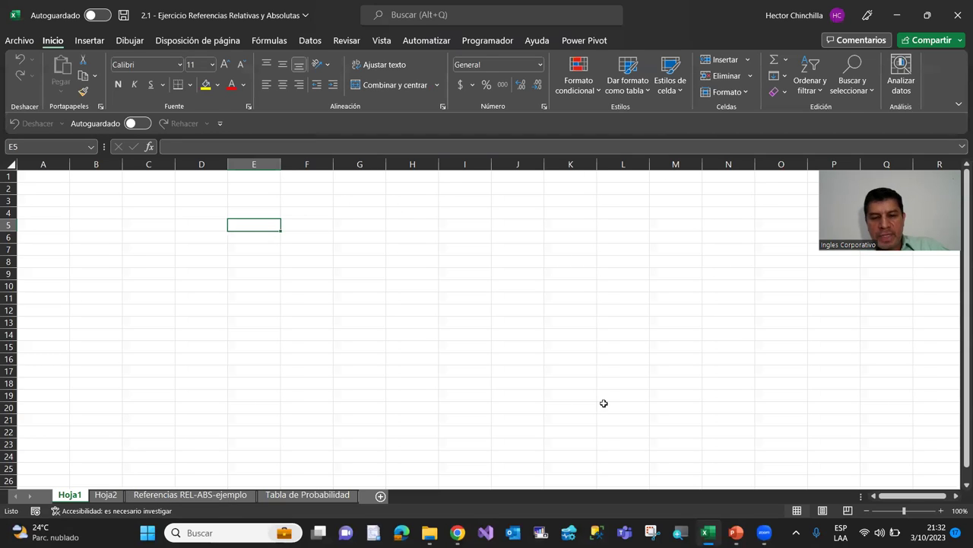
left_click(957, 21)
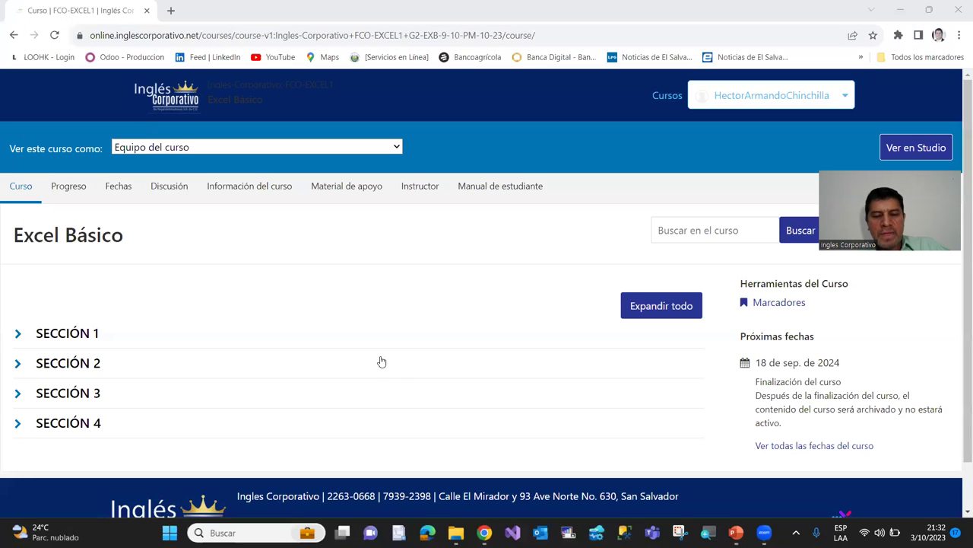
mouse_move(430, 532)
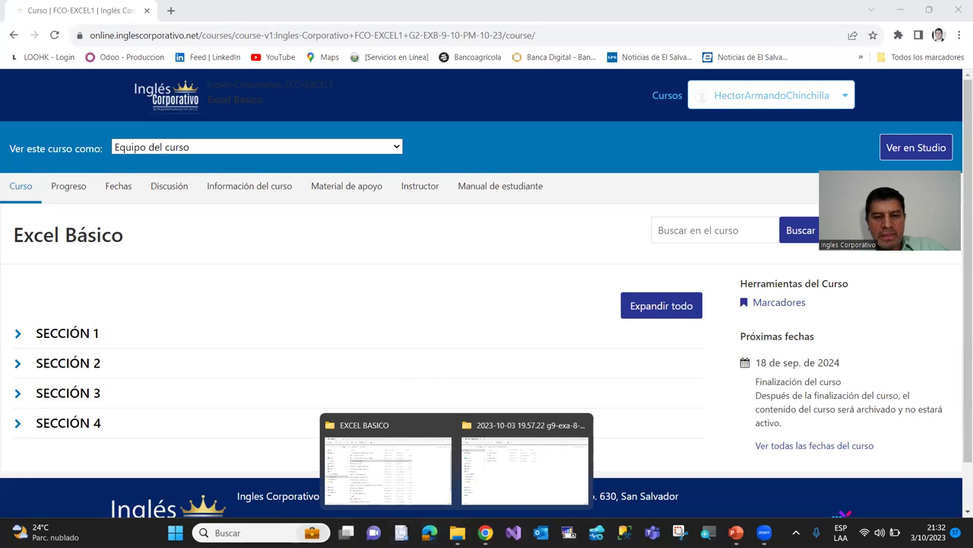
Step: Open 'Libro de Ejemplos de Microsoft Excel' from the EXCEL BASICO folder and maximize the Excel window
left_click(434, 491)
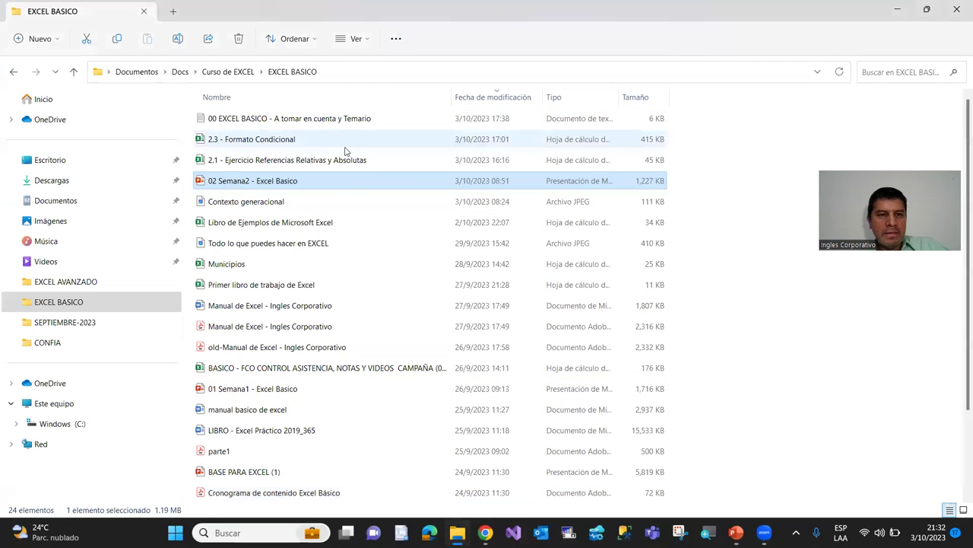
left_click(238, 224)
double_click(238, 223)
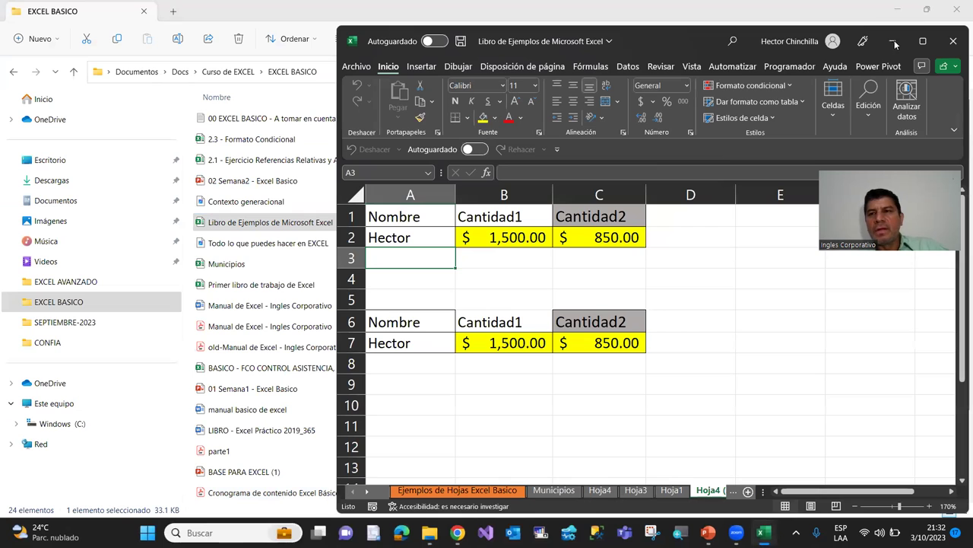
left_click(922, 41)
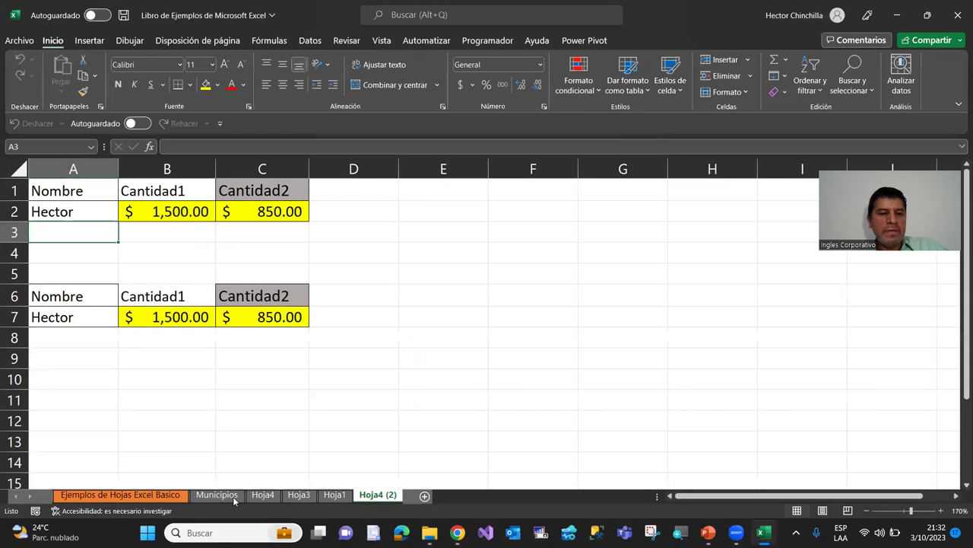
left_click(228, 497)
left_click(332, 498)
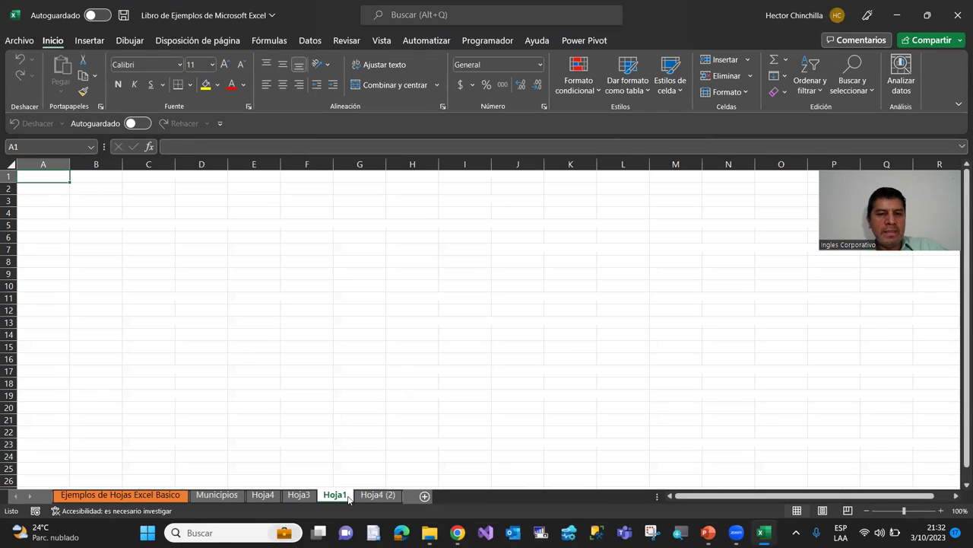
left_click(368, 496)
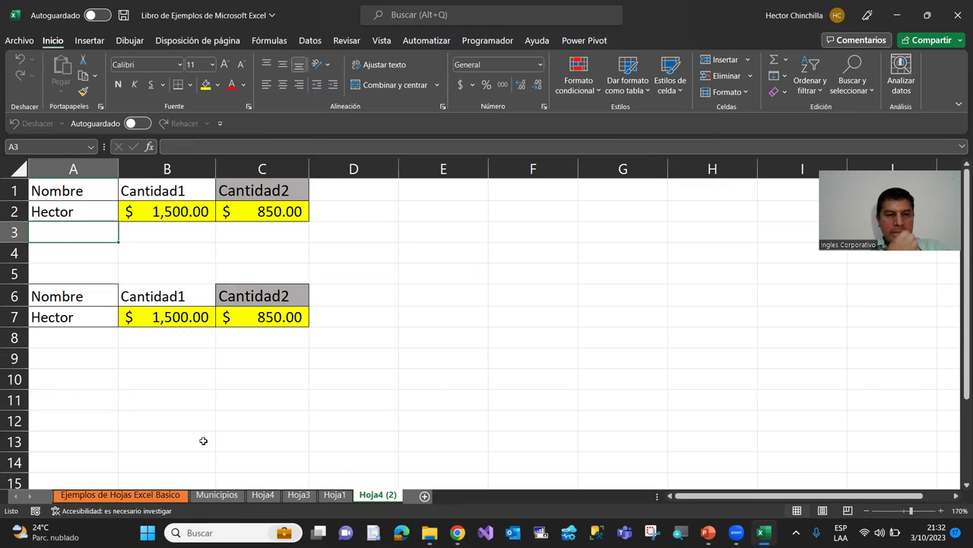
left_click(78, 257)
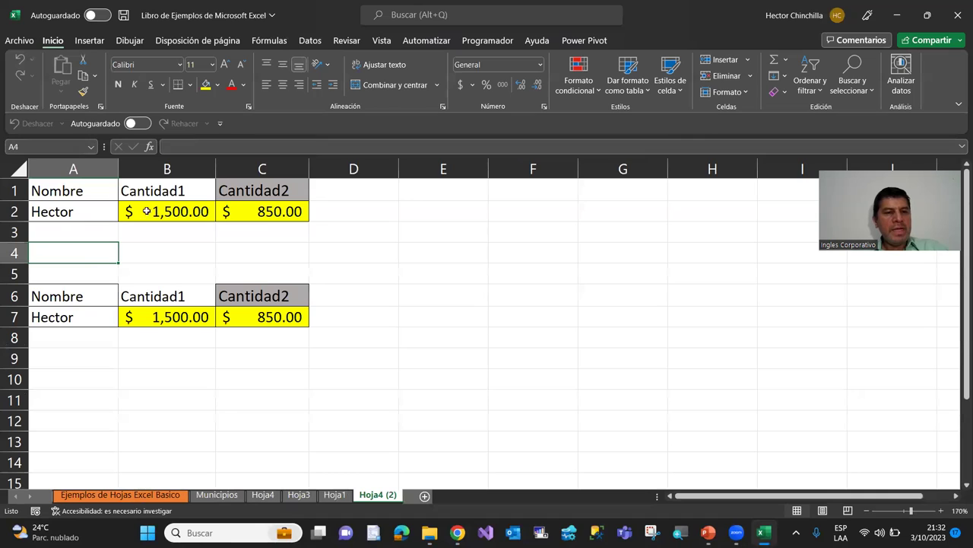
left_click(336, 495)
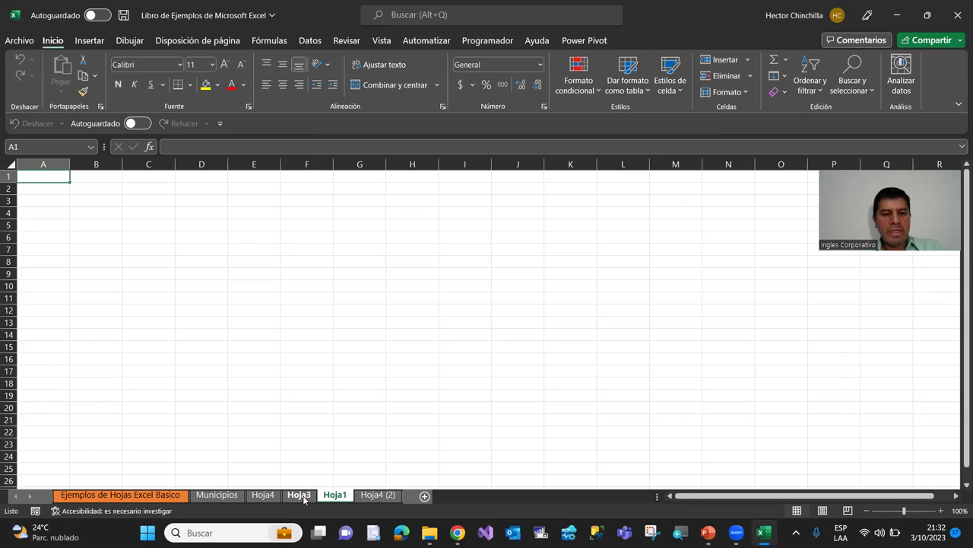
left_click(300, 495)
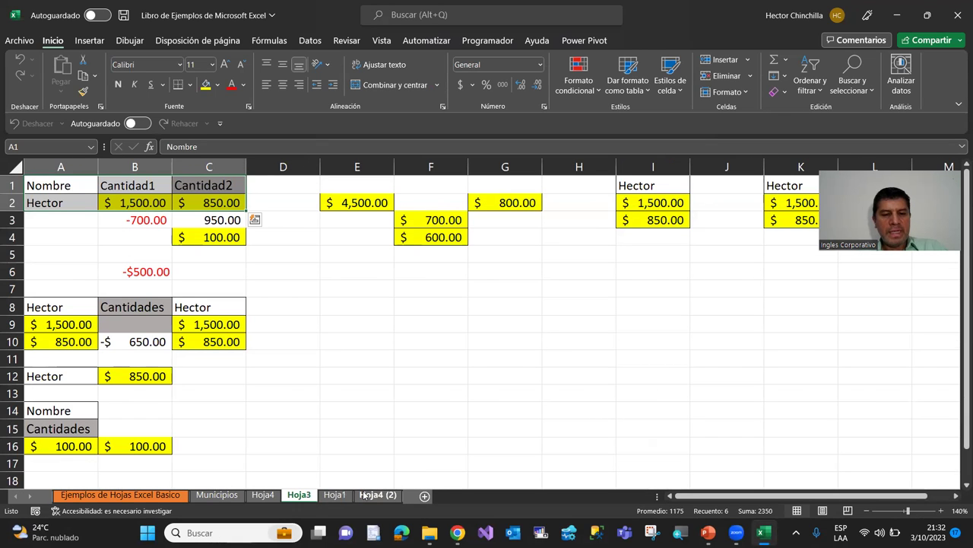
left_click(377, 495)
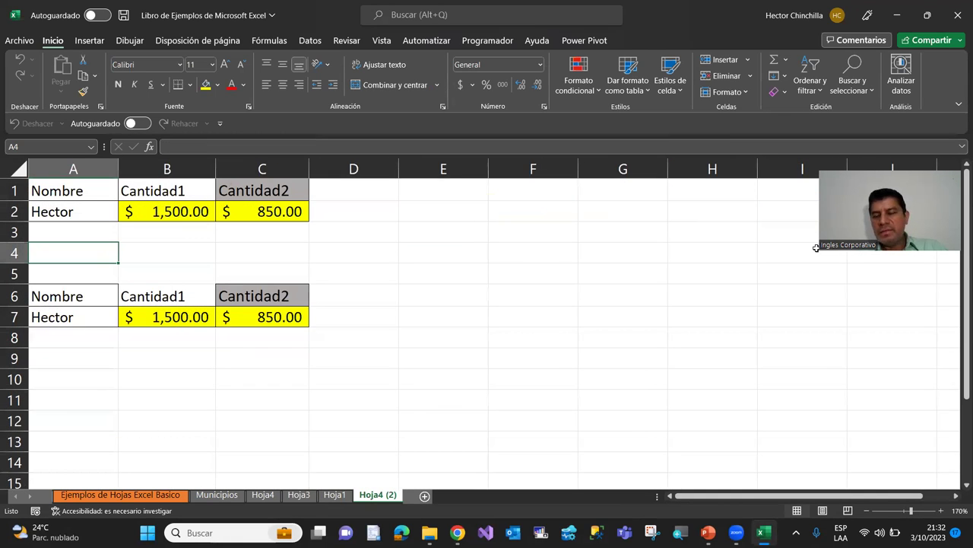
left_click_drag(816, 247, 807, 303)
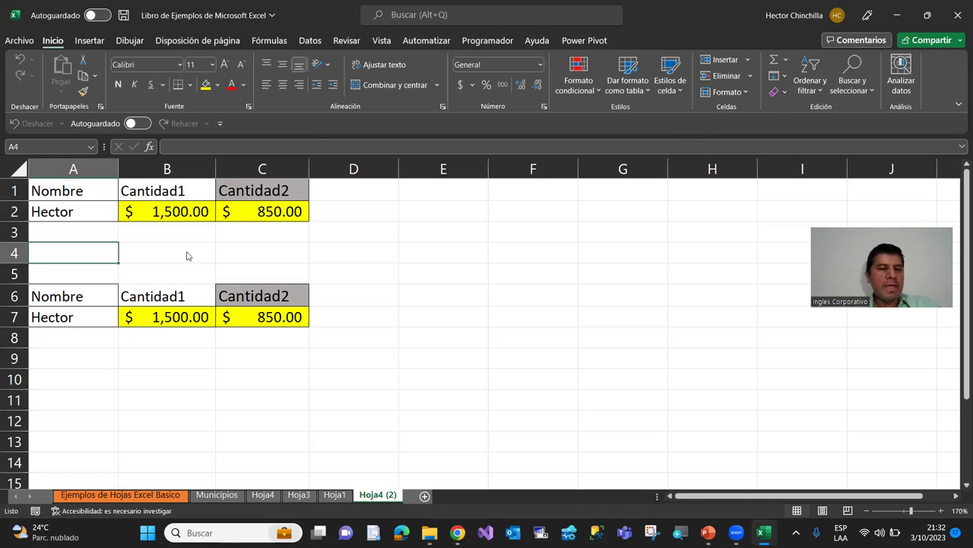
left_click(93, 251)
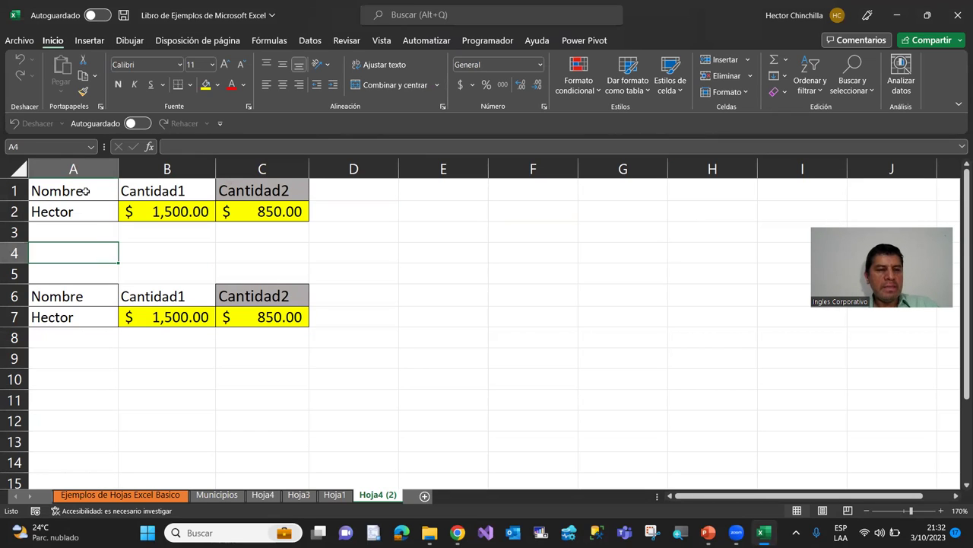
left_click(86, 191)
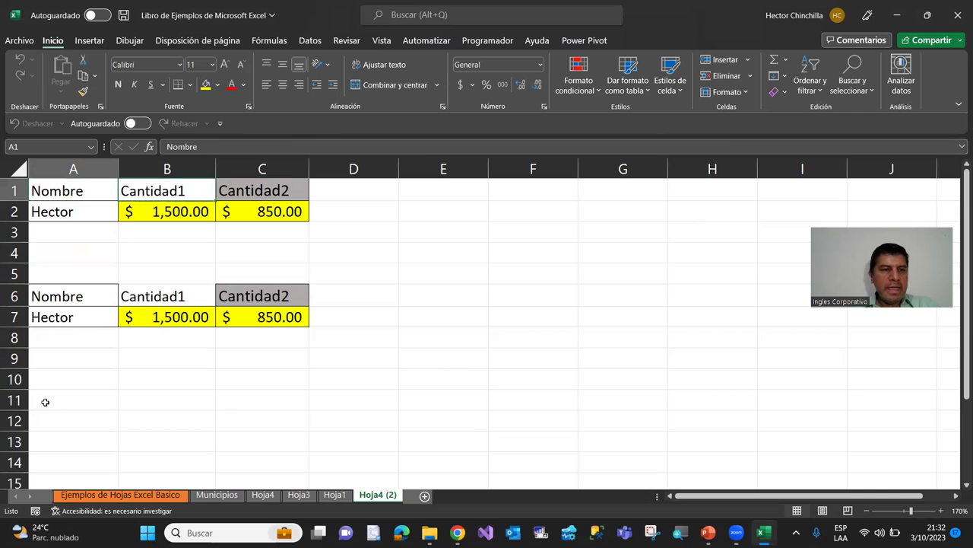
key("Down")
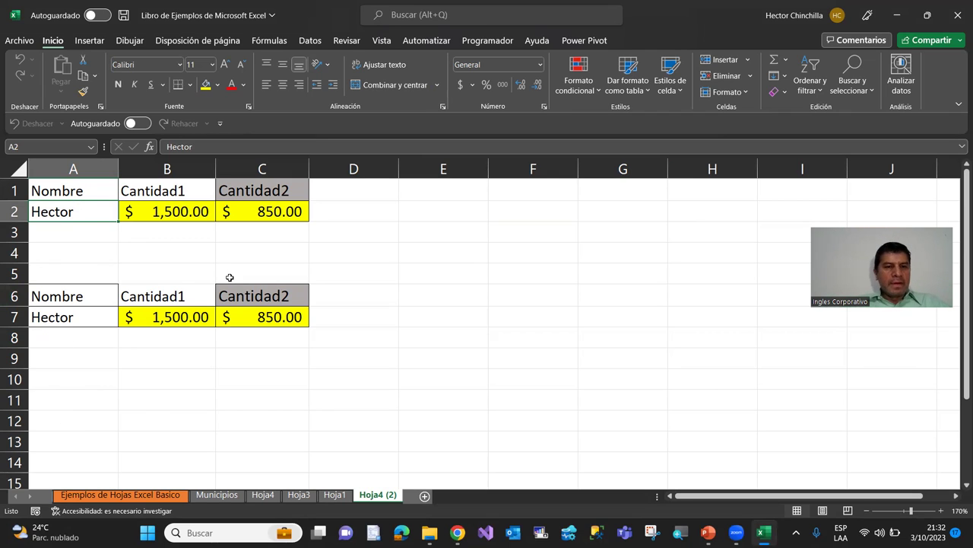
left_click(256, 211)
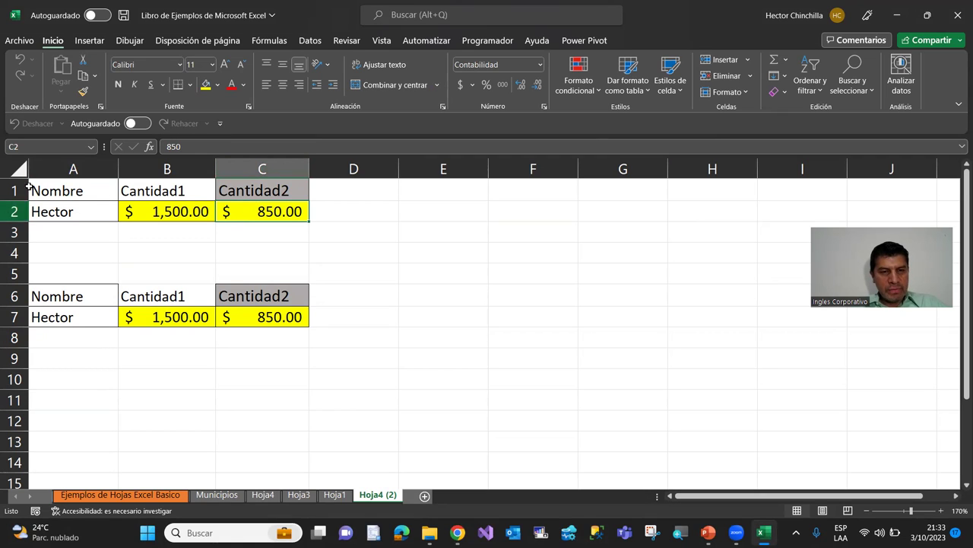
left_click(266, 235)
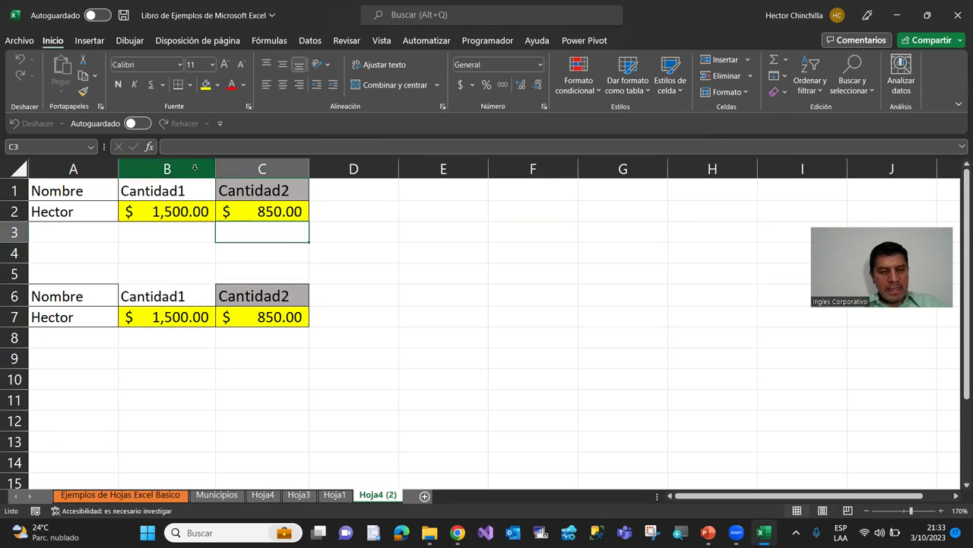
left_click(274, 212)
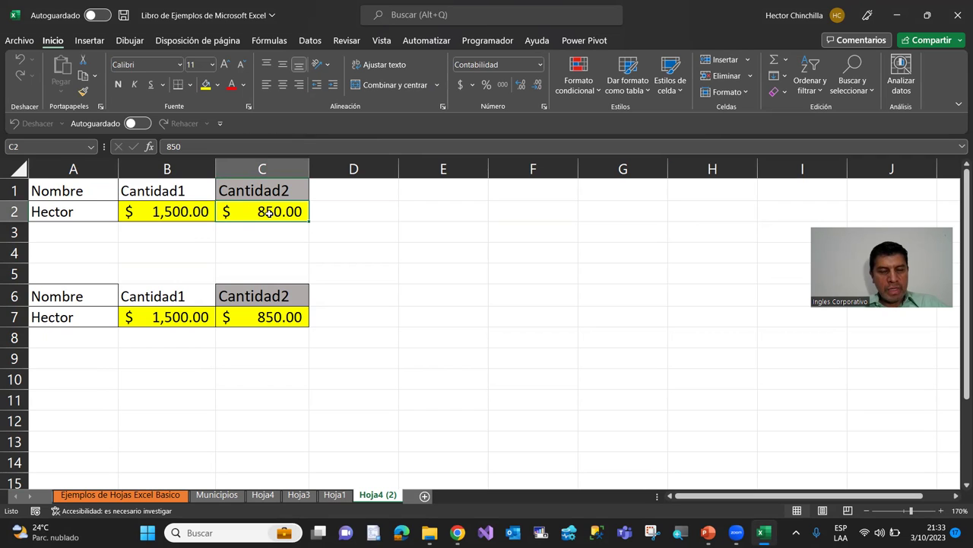
left_click(271, 230)
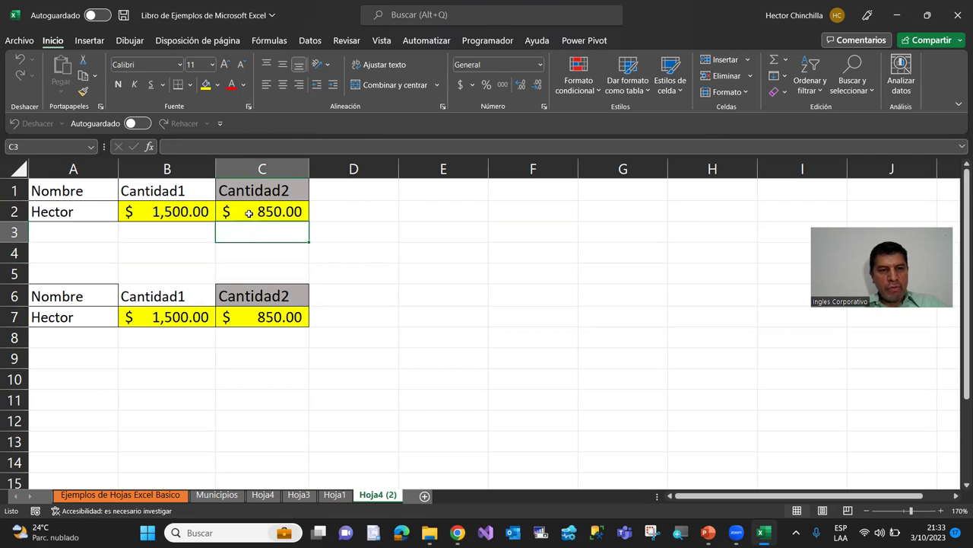
left_click(250, 211)
left_click(256, 244)
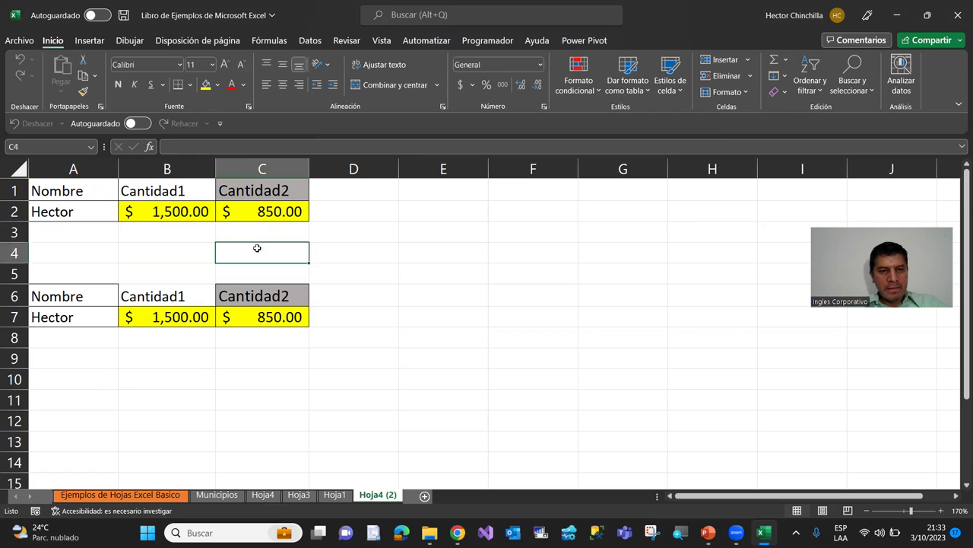
left_click(245, 210)
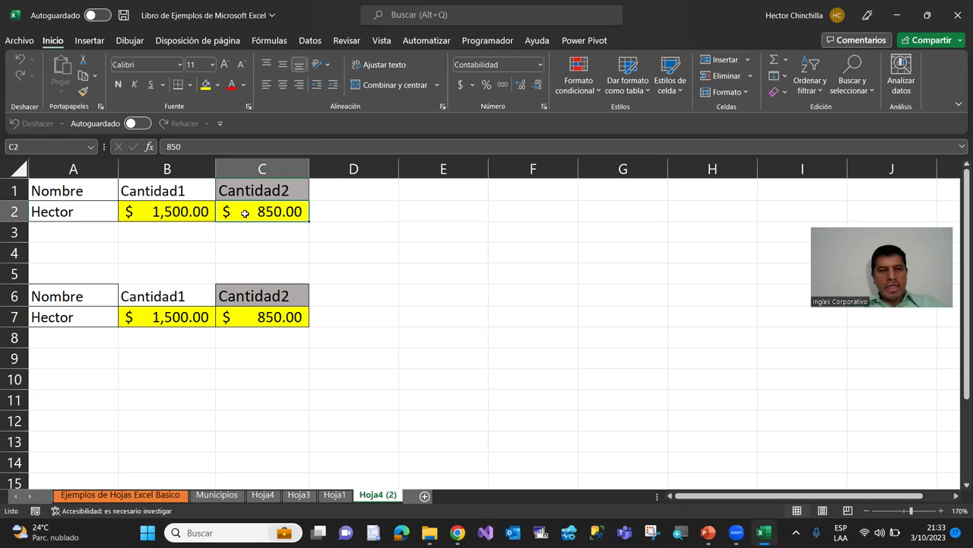
left_click(246, 236)
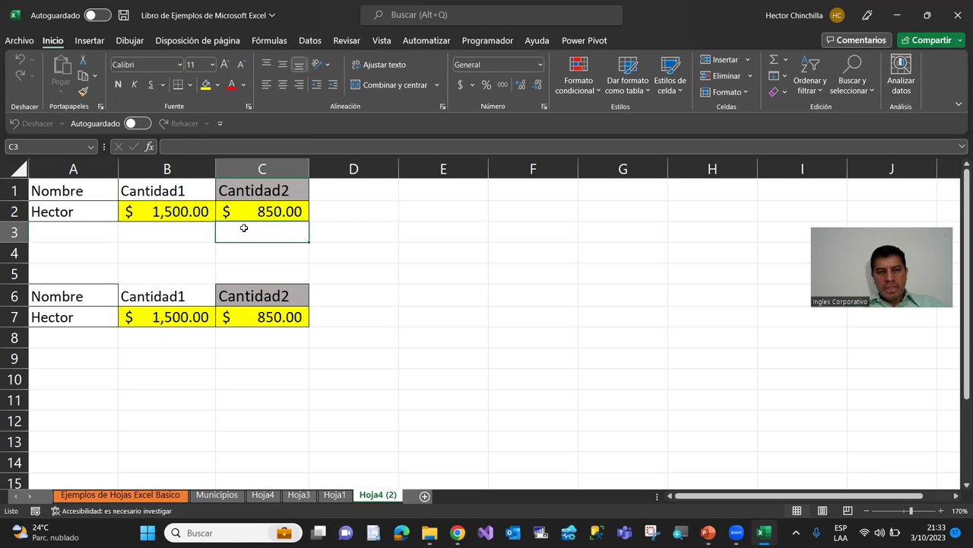
left_click(240, 216)
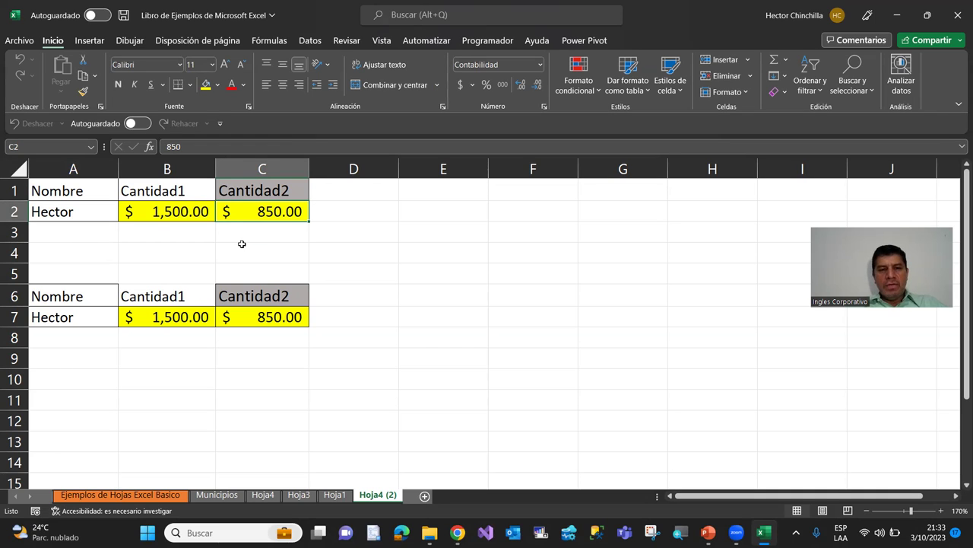
Step: Delete the $850.00 in C2, then undo to restore it
key("Delete")
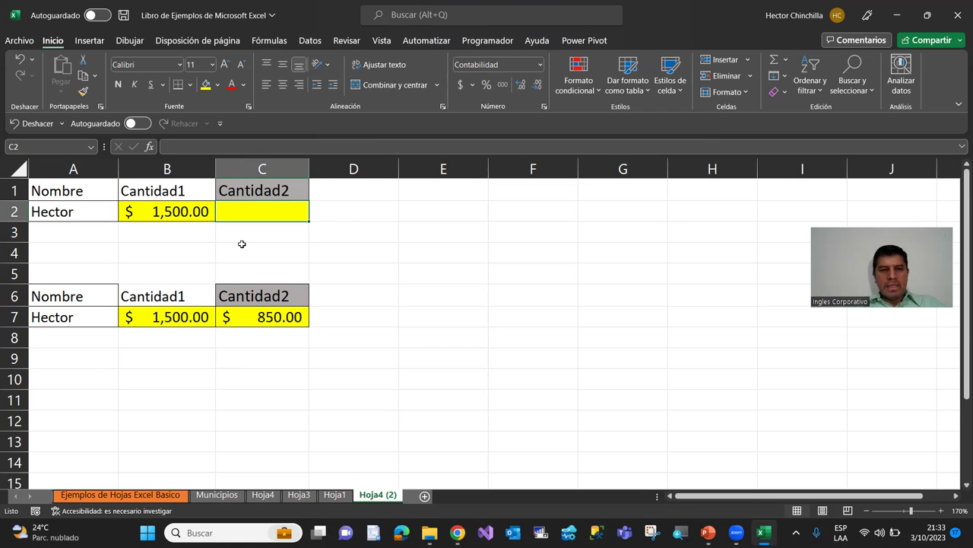
left_click(241, 240)
key("Up")
key("ctrl+z")
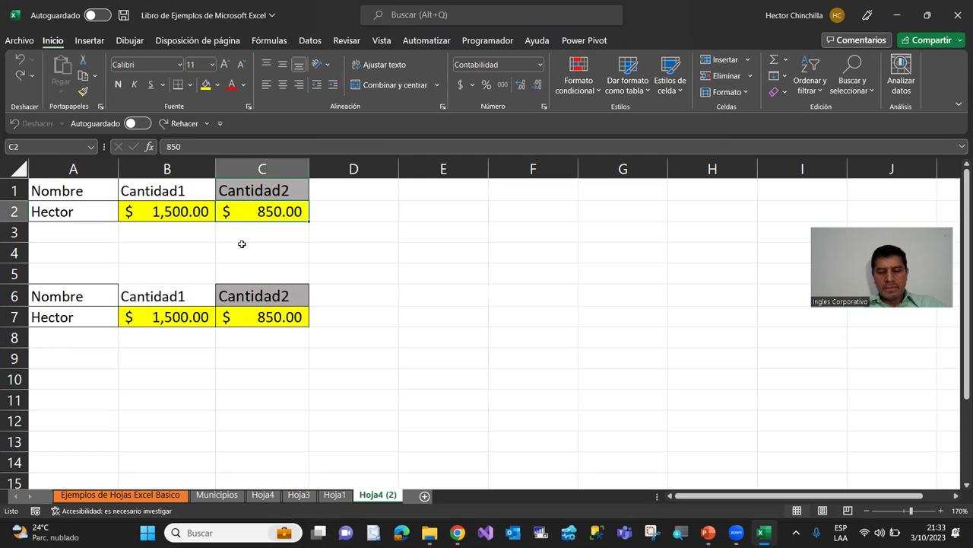
left_click(241, 242)
key("Up")
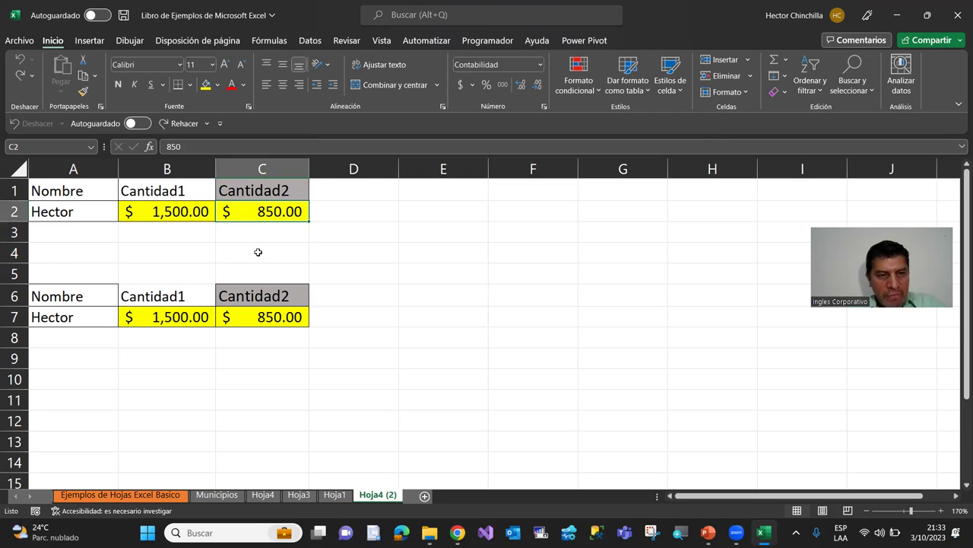
Step: Enter a plain 850 in D2 and compare it with C2's formatted $850.00
left_click(363, 206)
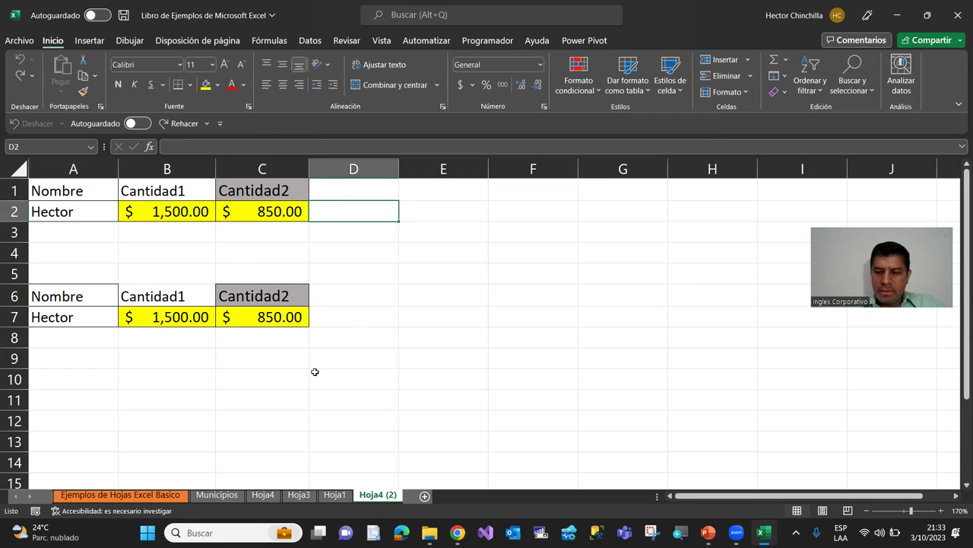
type("850")
key("Return")
key("Up")
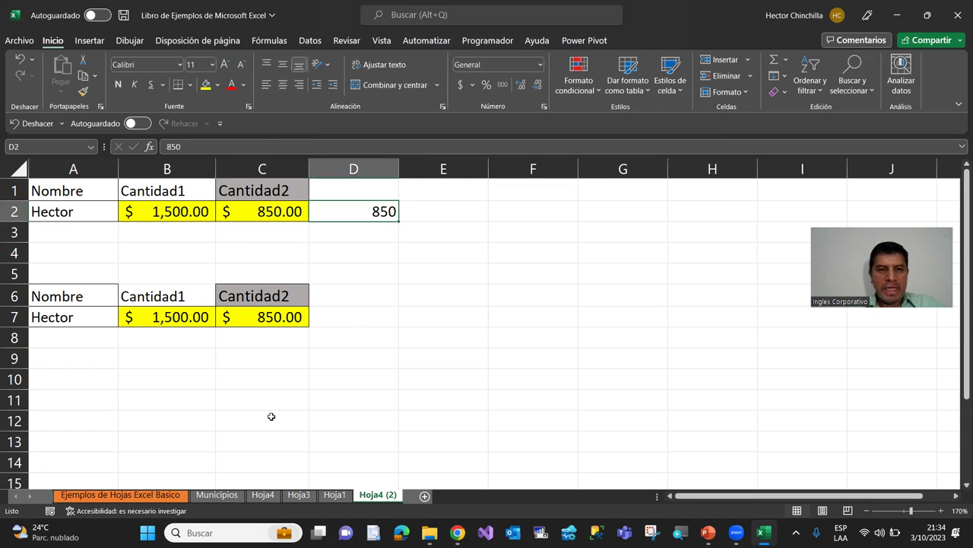
key("Left")
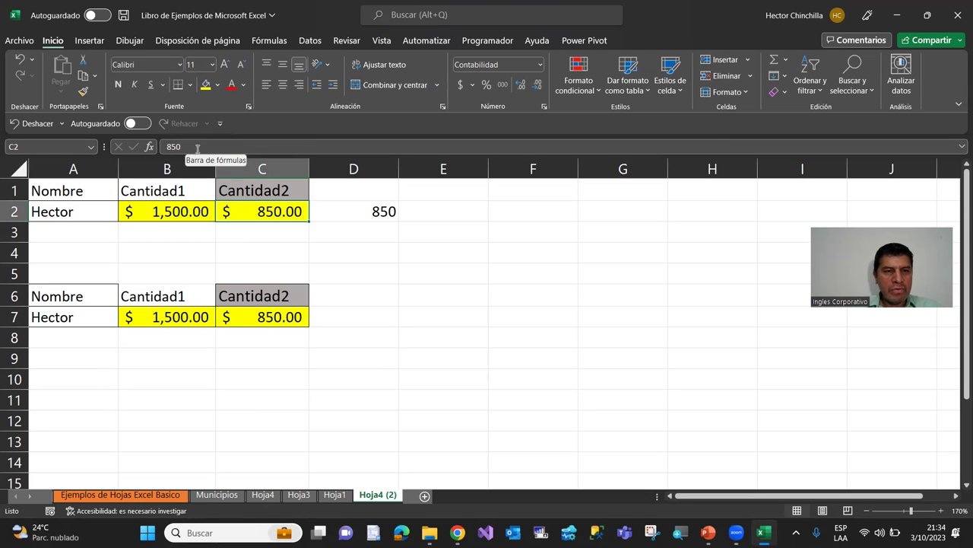
left_click(338, 213)
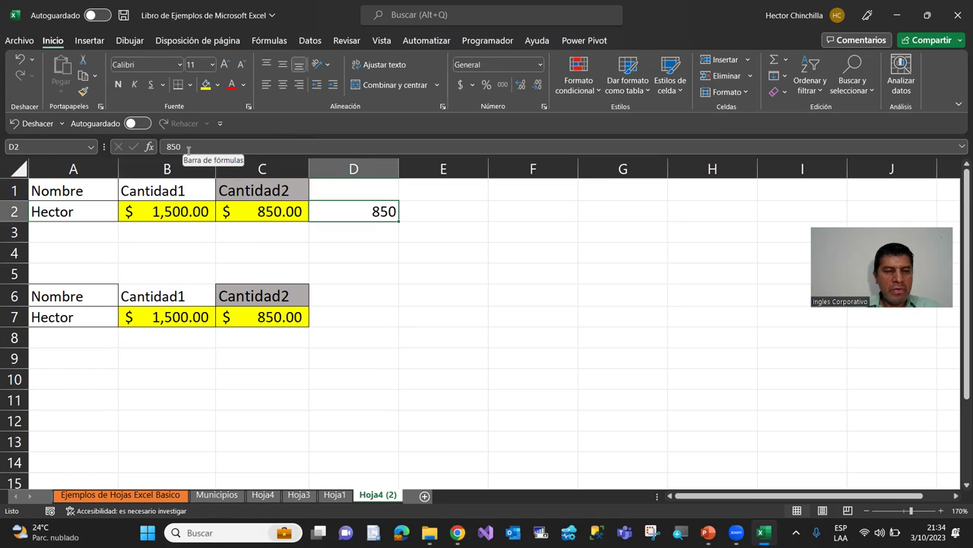
left_click(261, 248)
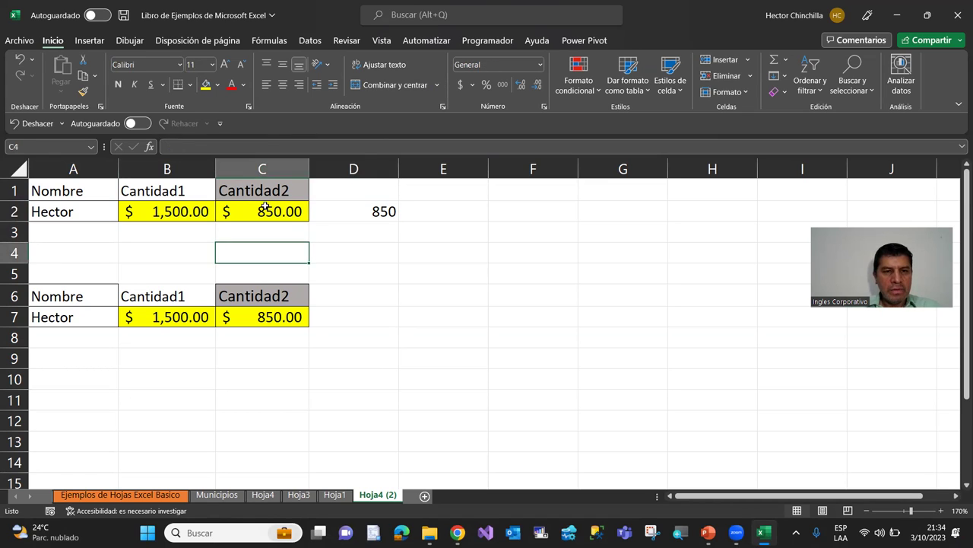
left_click(265, 212)
left_click(343, 207)
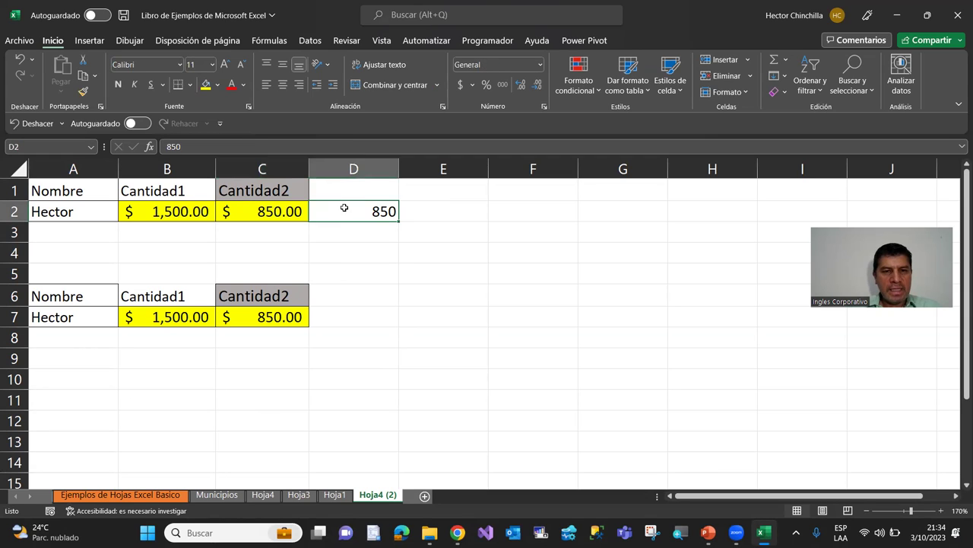
left_click(287, 208)
left_click(355, 208)
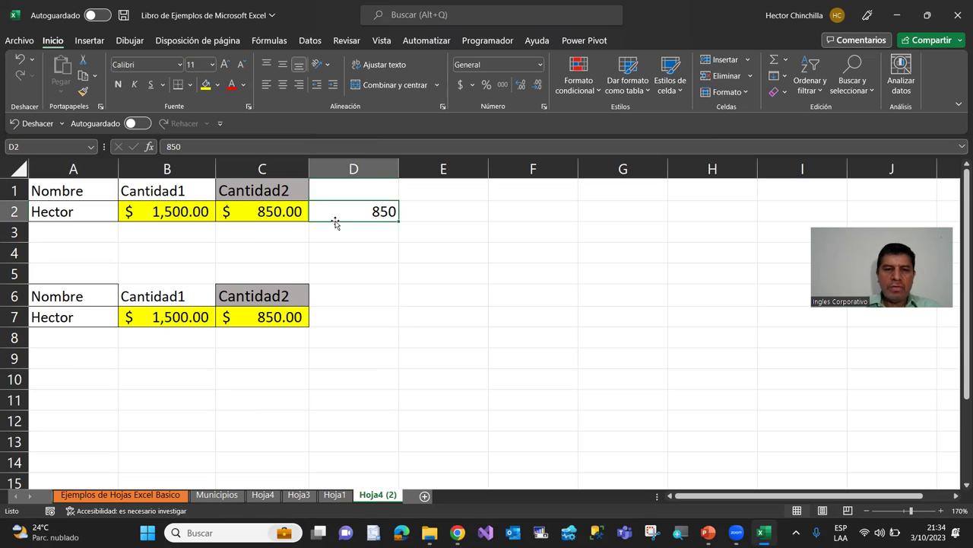
Step: Clear D2 and re-enter 850 there, leaving C2 unchanged
key("Delete")
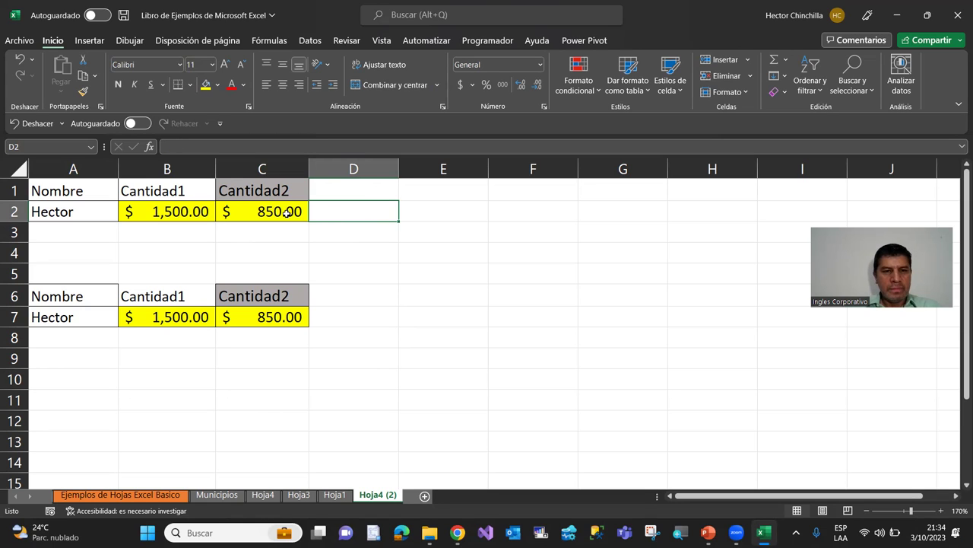
left_click(284, 214)
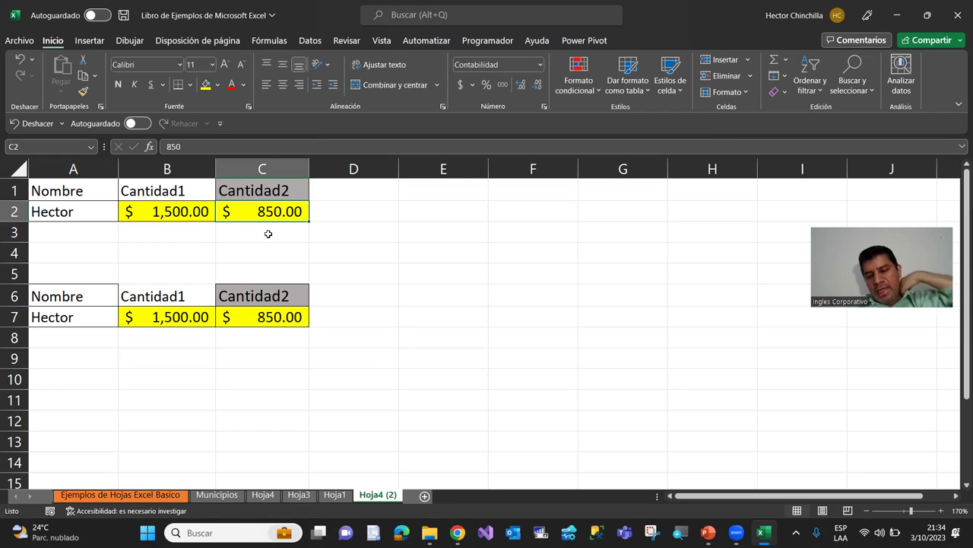
key("Right")
type("850")
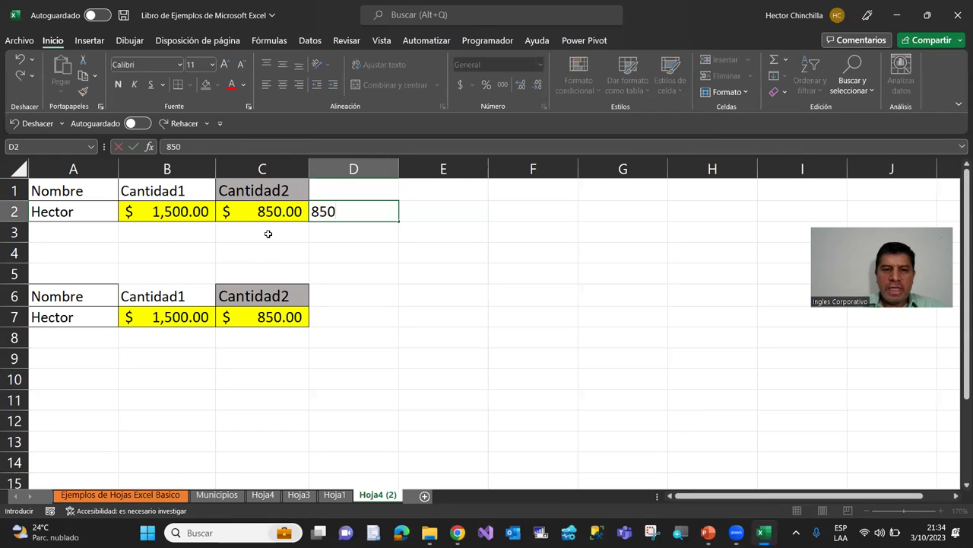
key("Return")
key("Up")
key("Left")
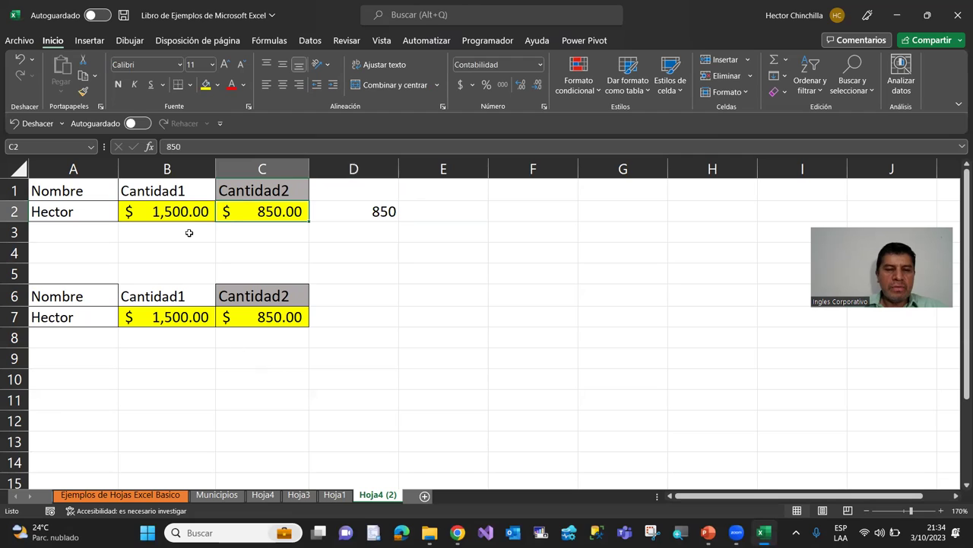
key("Right")
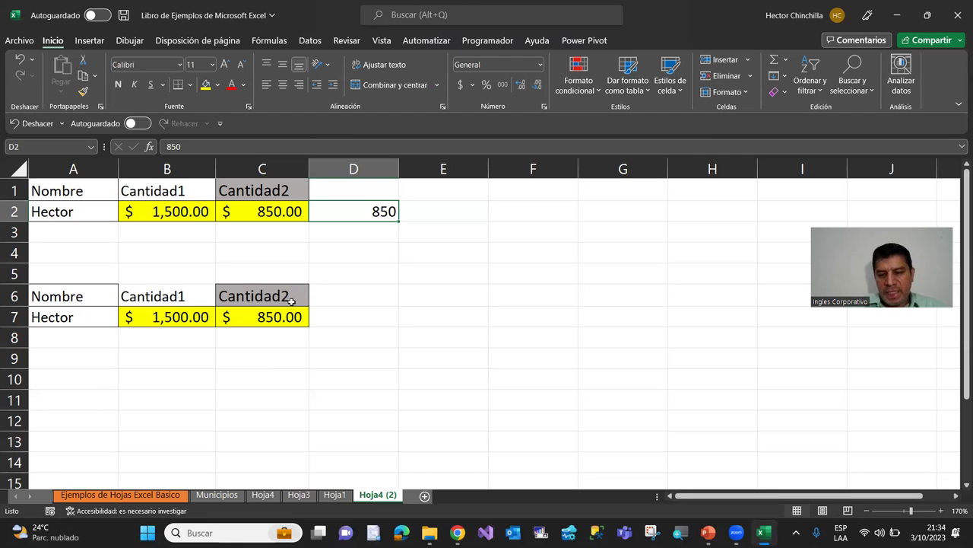
key("Left")
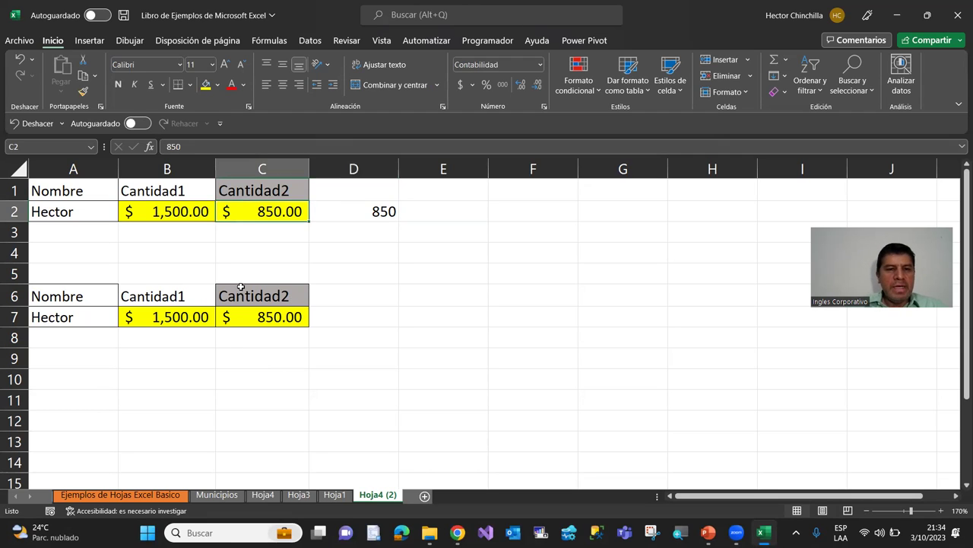
key("Down")
key("Down")
key("Down")
key("Up")
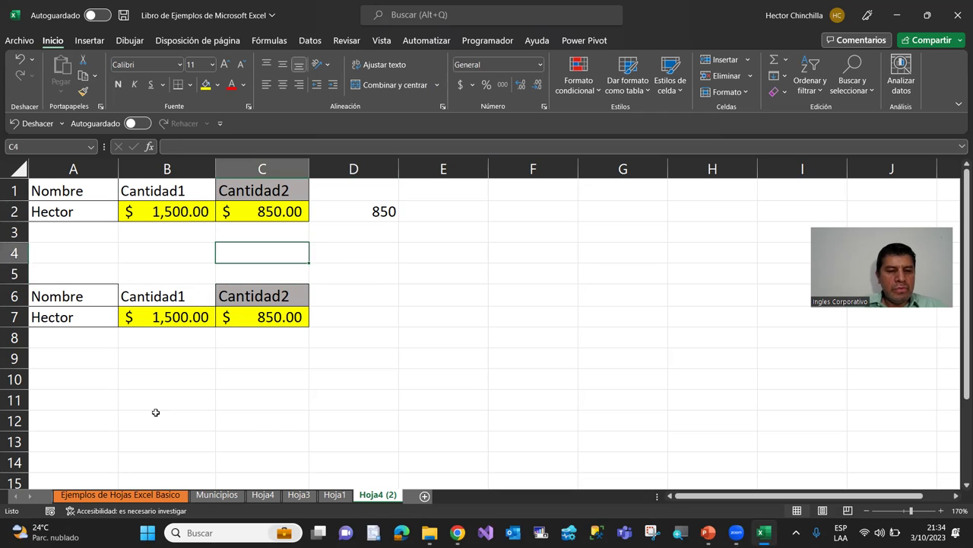
Step: Switch to Hoja1, then Hoja3, and return to Hoja4 (2)
left_click(335, 495)
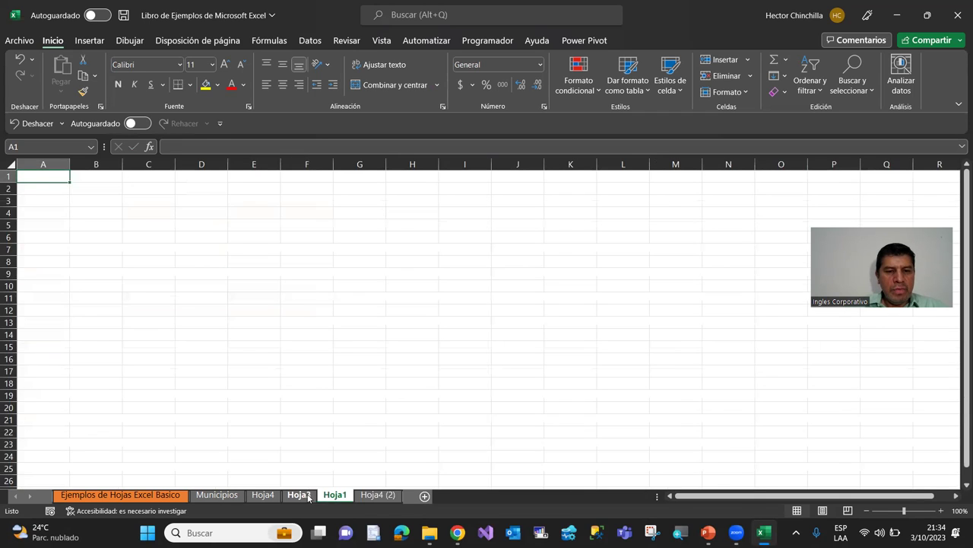
left_click(308, 495)
left_click(378, 495)
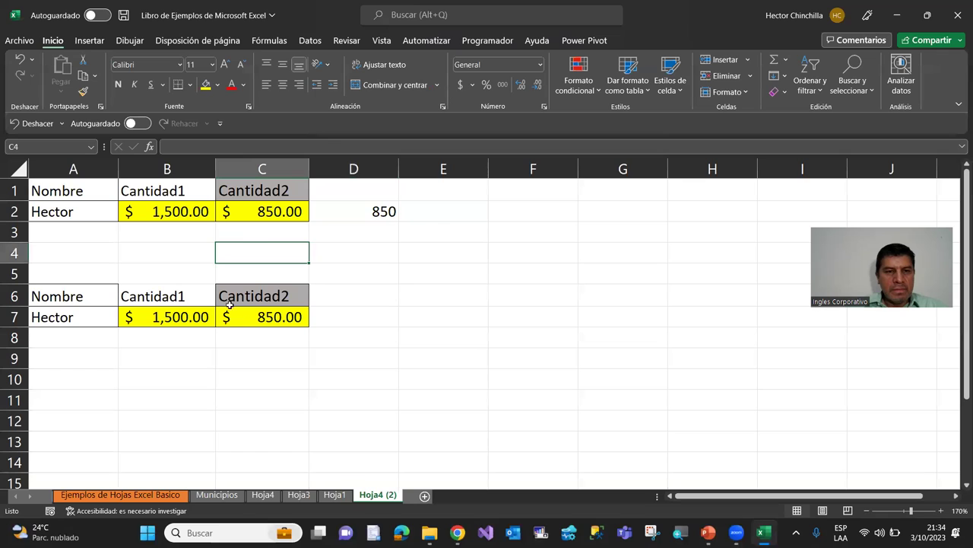
Step: Fill C3:C7 from the $850.00 in C2, then enter 950 in C3 and 1,050 in C4
left_click(291, 216)
left_click_drag(308, 222, 309, 326)
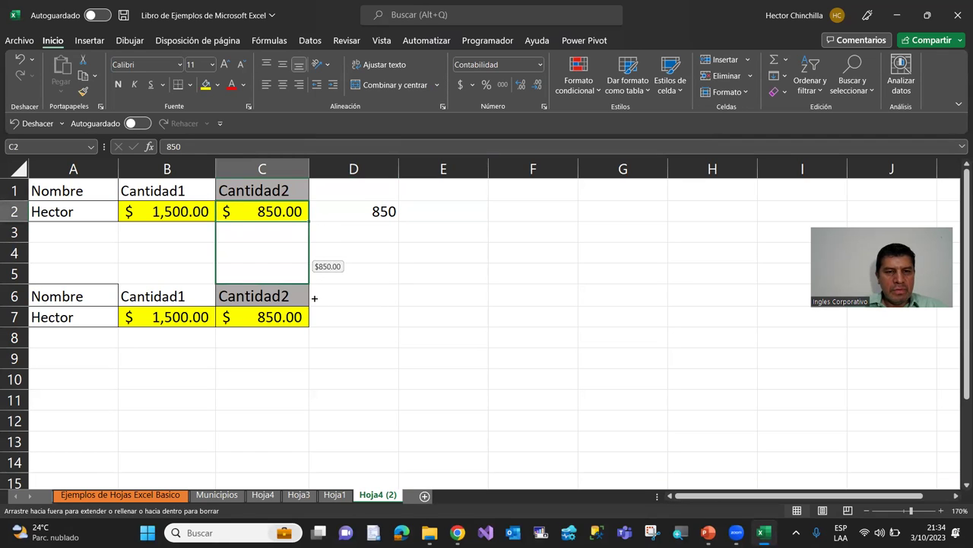
left_click(150, 255)
left_click(237, 229)
type("950")
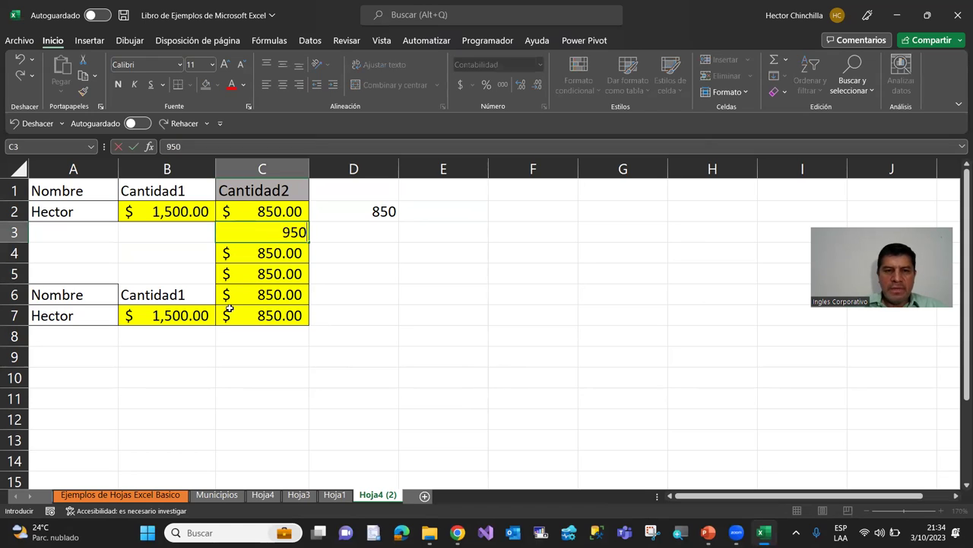
key("Return")
type("1,05")
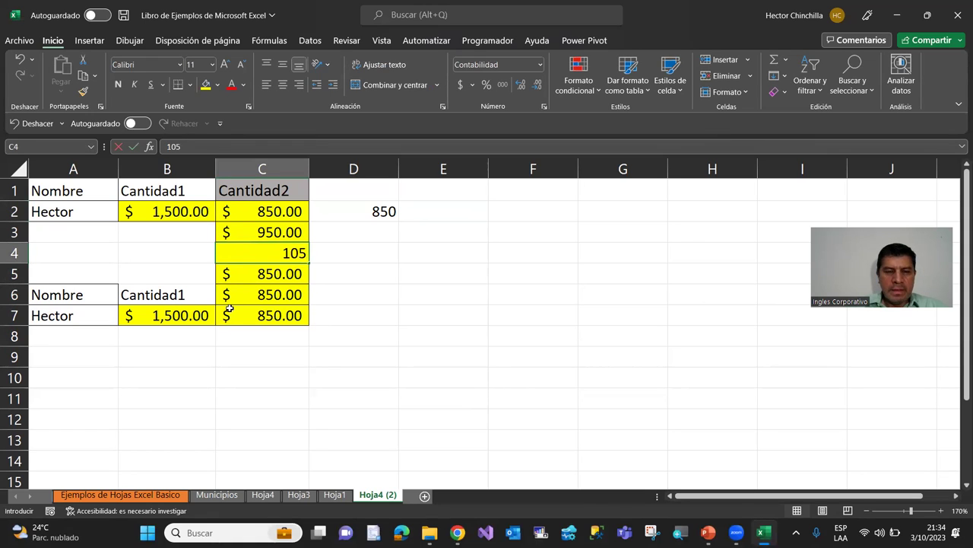
type("0")
key("Return")
Step: Enter 750, 500 and 100 in C5 to C7, then move back up the column
type("750")
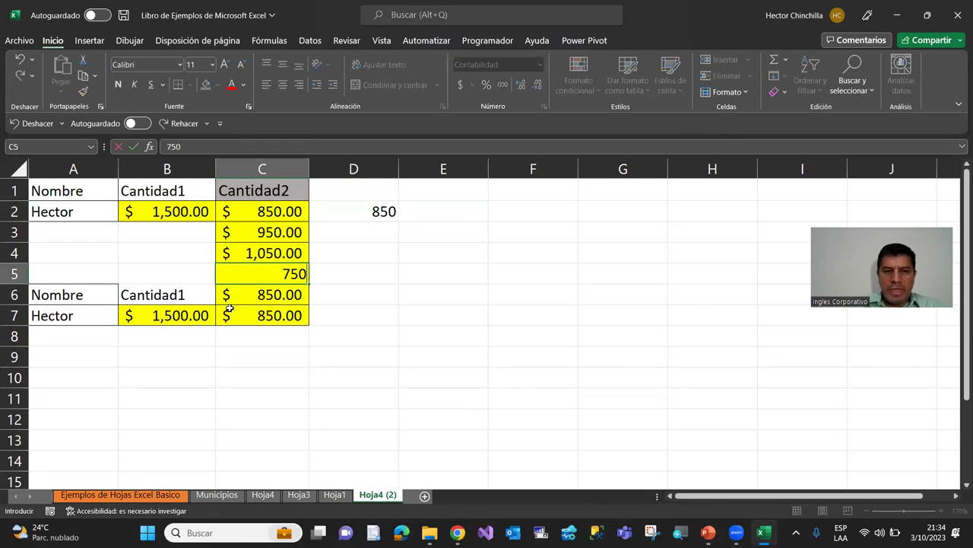
key("Return")
type("500")
key("Return")
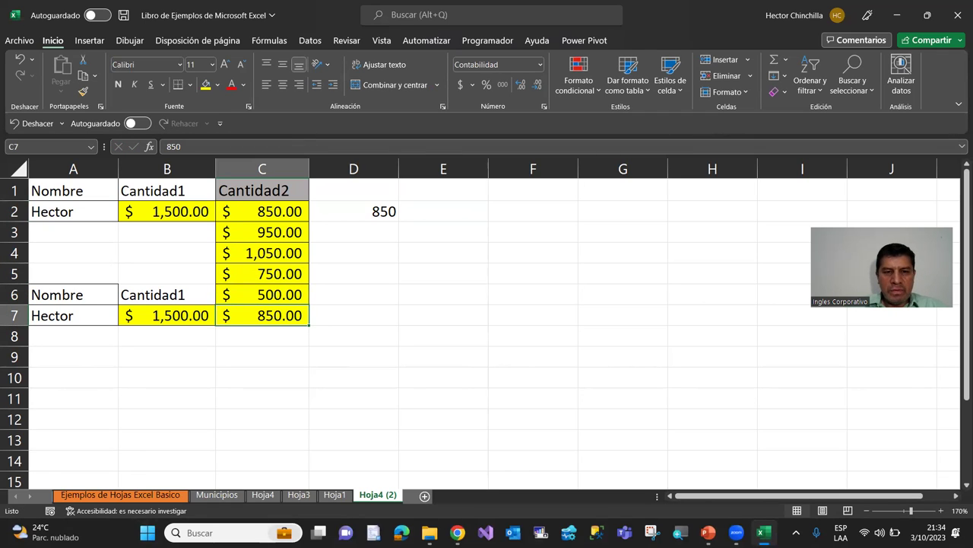
type("100")
key("Return")
key("Up")
key("Up")
key("Up")
key("Up")
key("Up")
key("Up")
key("Up")
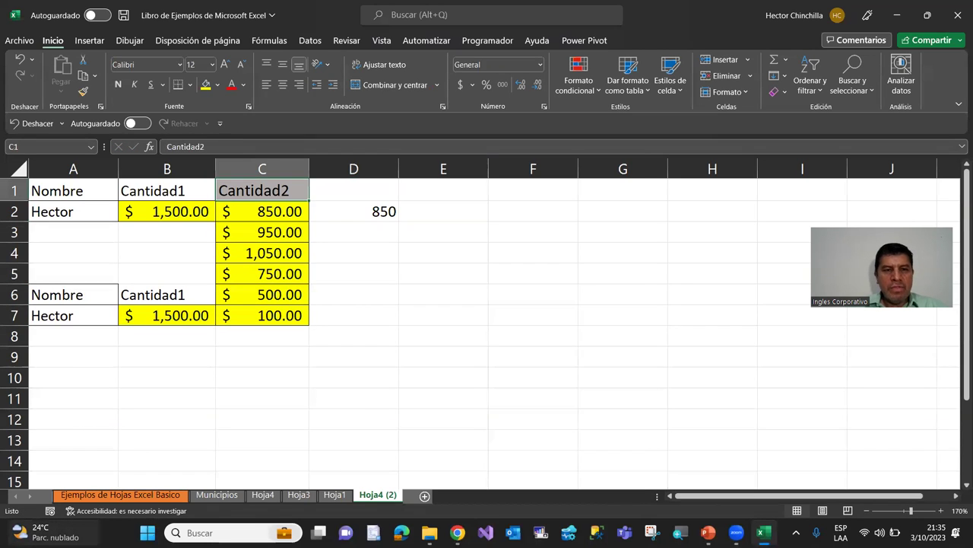
key("super+w")
left_click(723, 341)
left_click(233, 251)
key("Up")
key("Up")
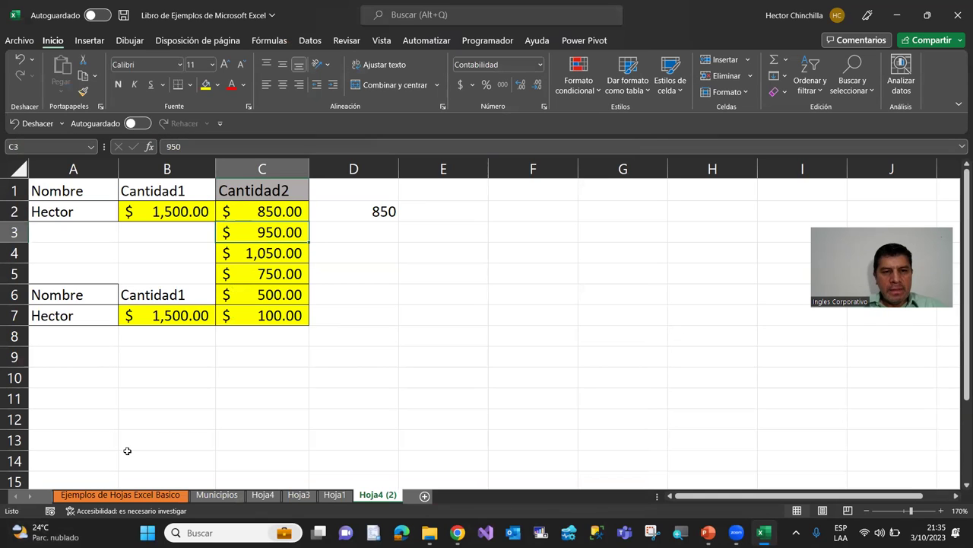
key("shift+Down")
key("shift+Down")
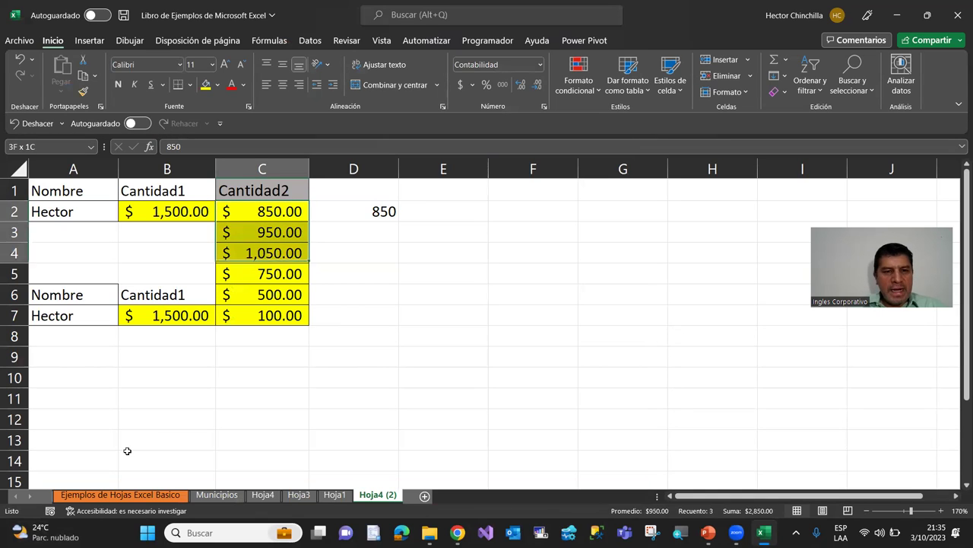
key("shift+Down")
key("shift+Down")
key("shift+Down")
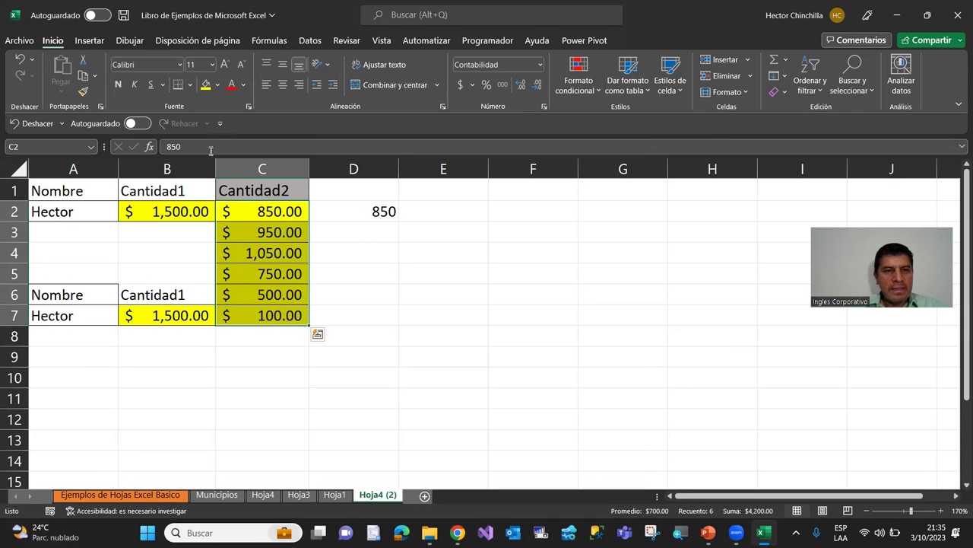
left_click(217, 89)
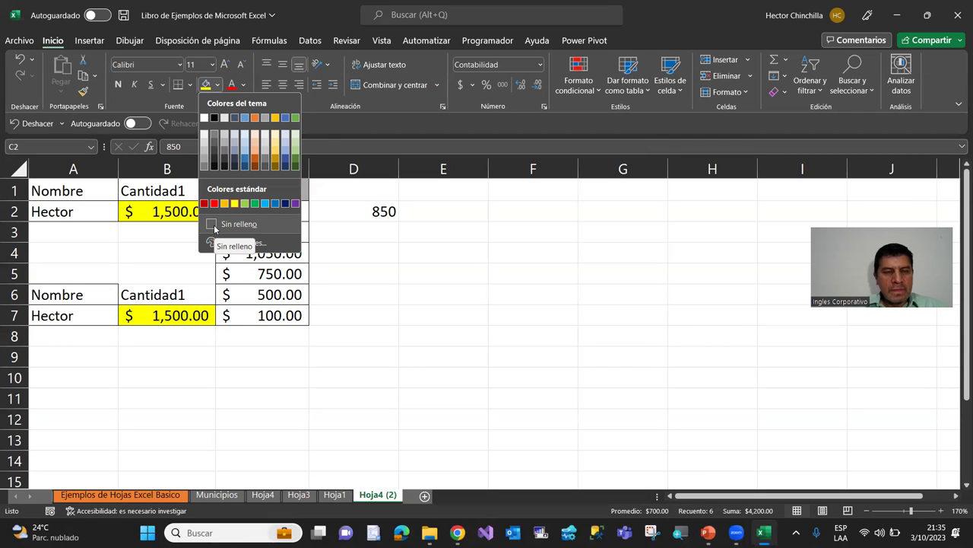
left_click(366, 273)
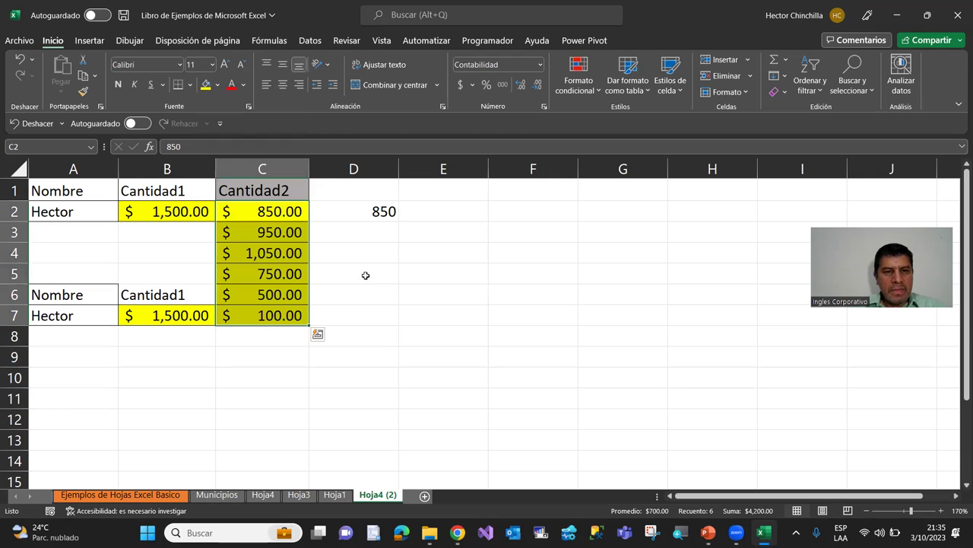
left_click(190, 85)
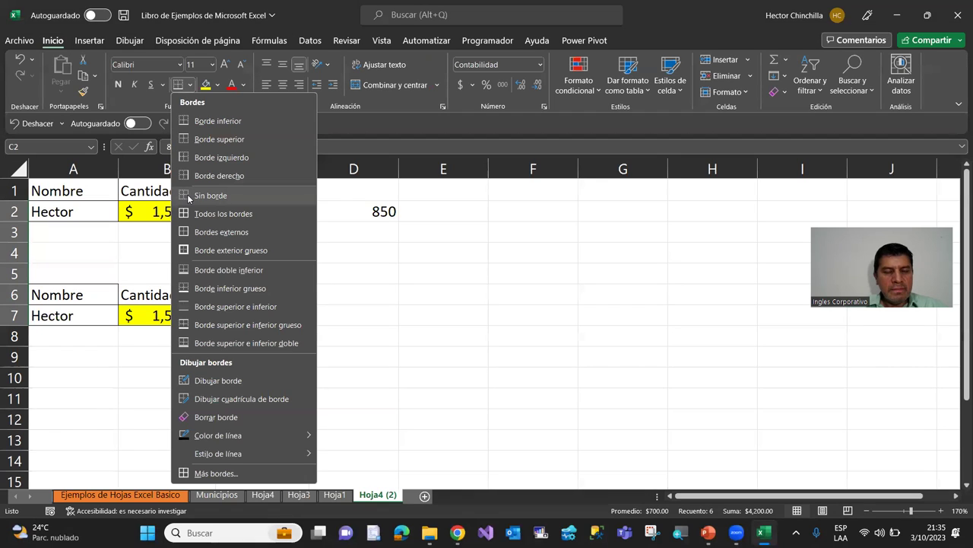
left_click(445, 272)
left_click_drag(266, 213, 260, 314)
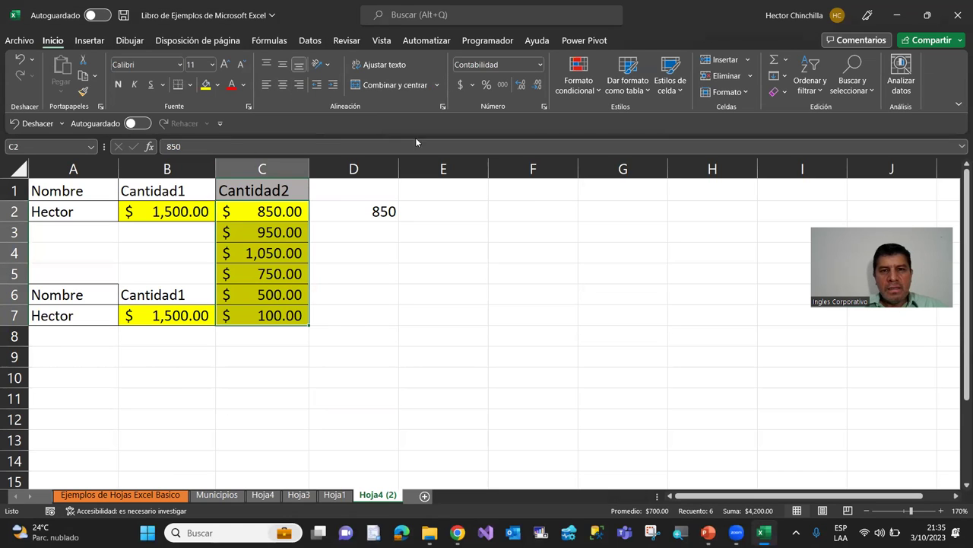
left_click(544, 109)
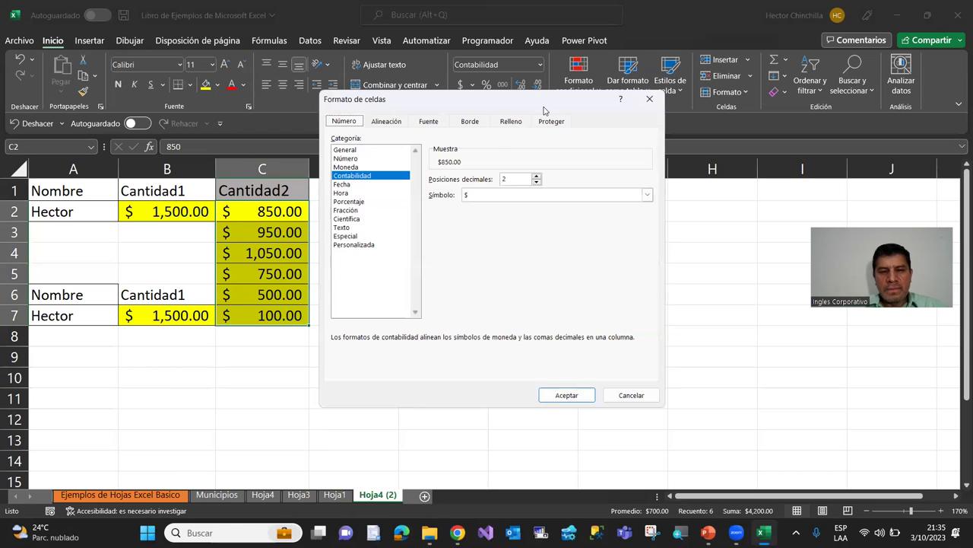
left_click(368, 150)
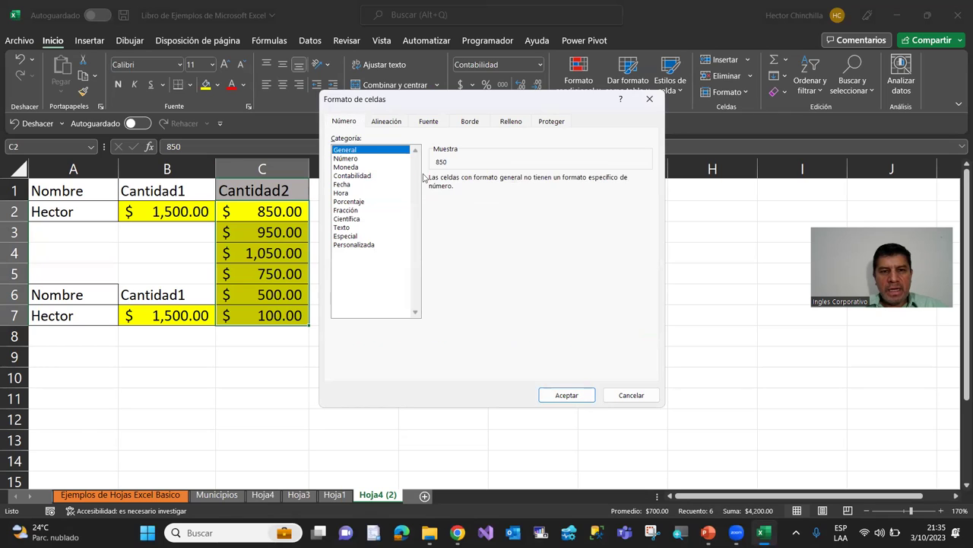
left_click(627, 393)
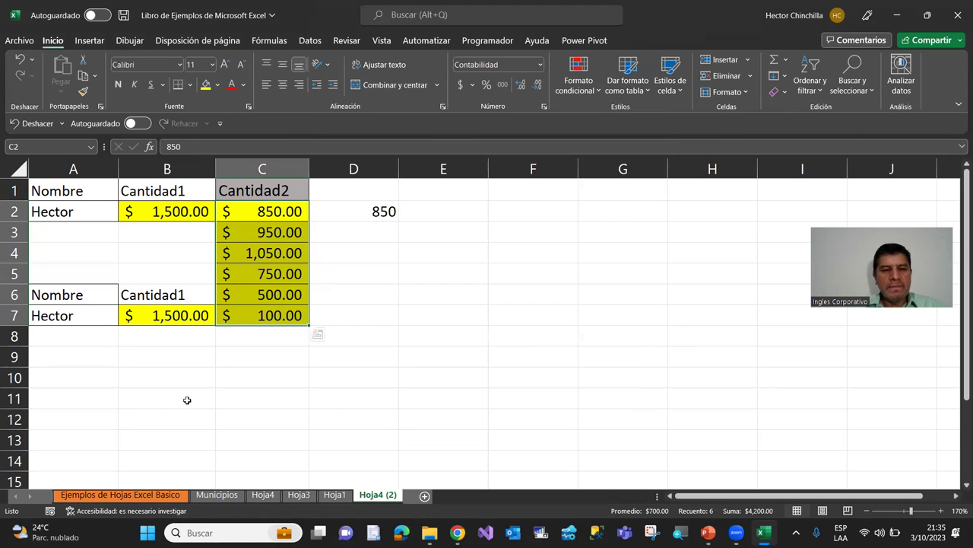
left_click(187, 400)
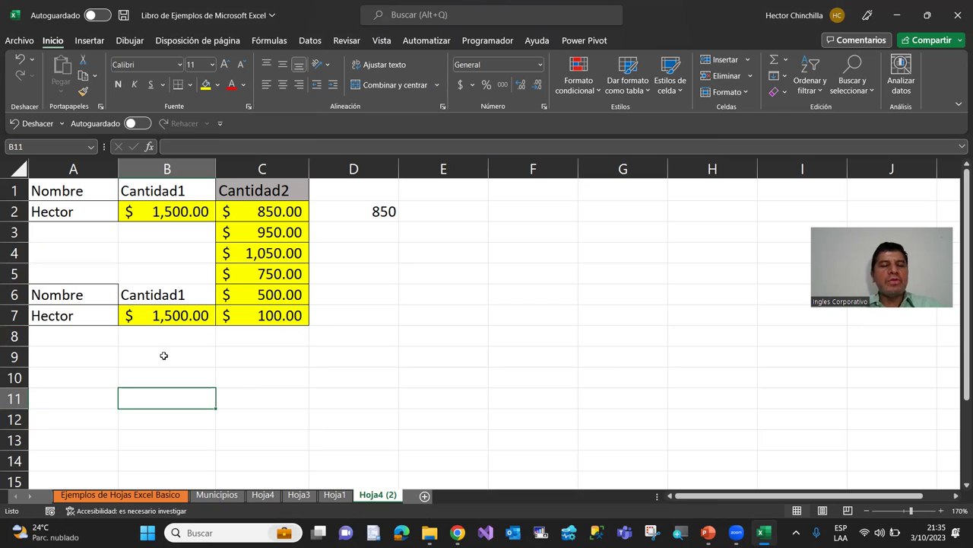
left_click(228, 355)
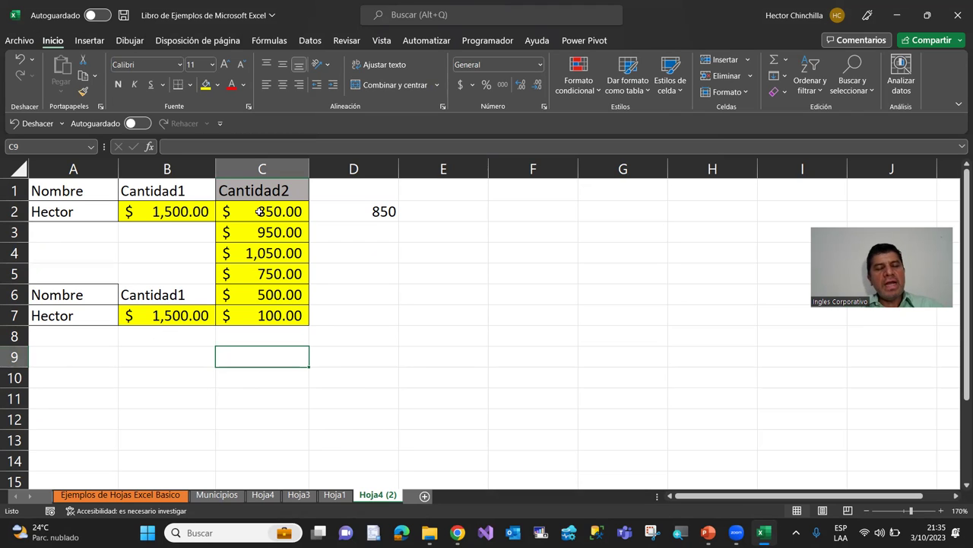
left_click_drag(262, 212, 261, 295)
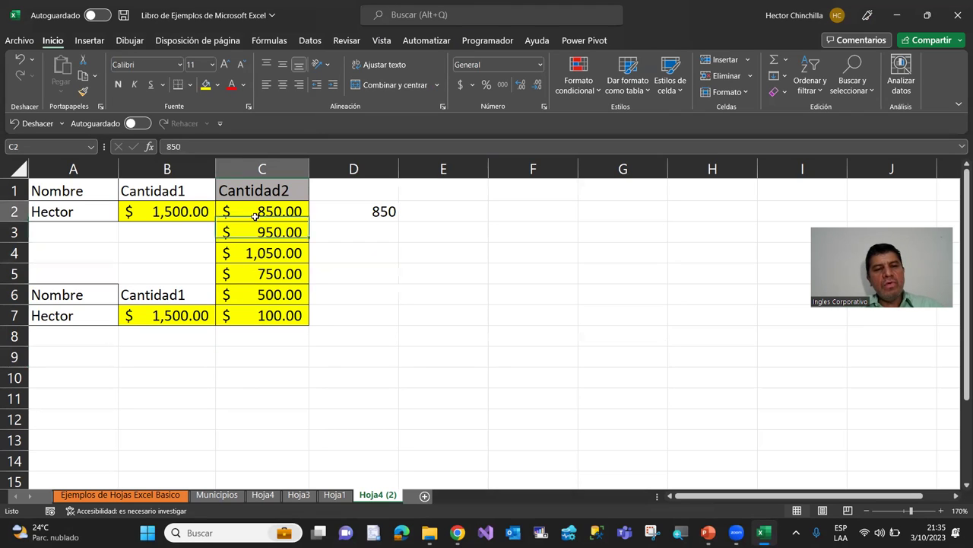
left_click(200, 217)
left_click(226, 215)
left_click_drag(250, 212, 245, 320)
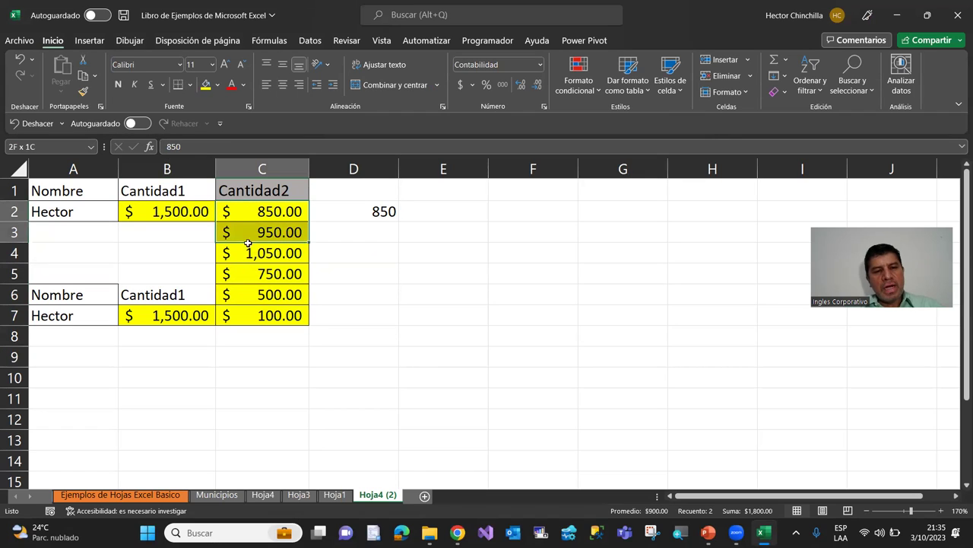
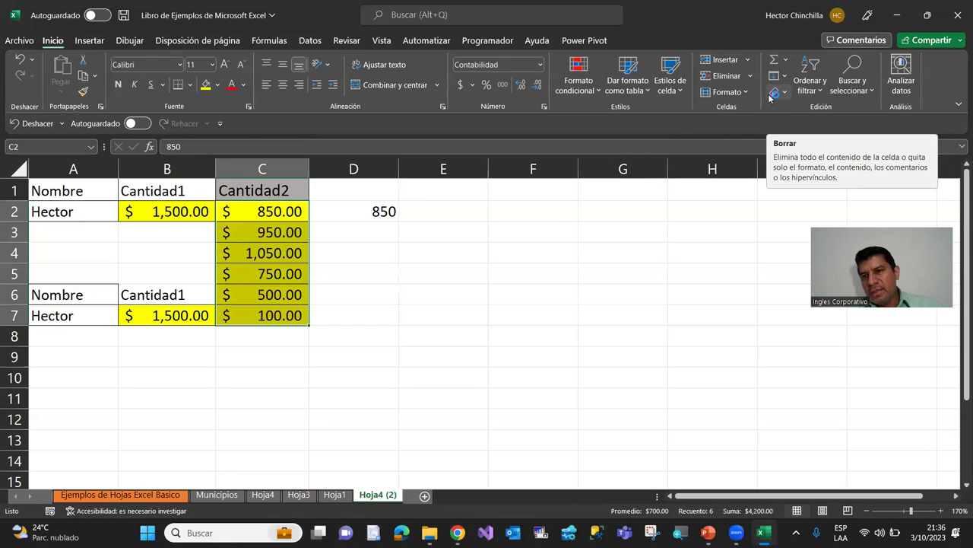
Step: Select the Cantidad2 amounts in C2:C7 and open the Borrar clearing menu
left_click(343, 293)
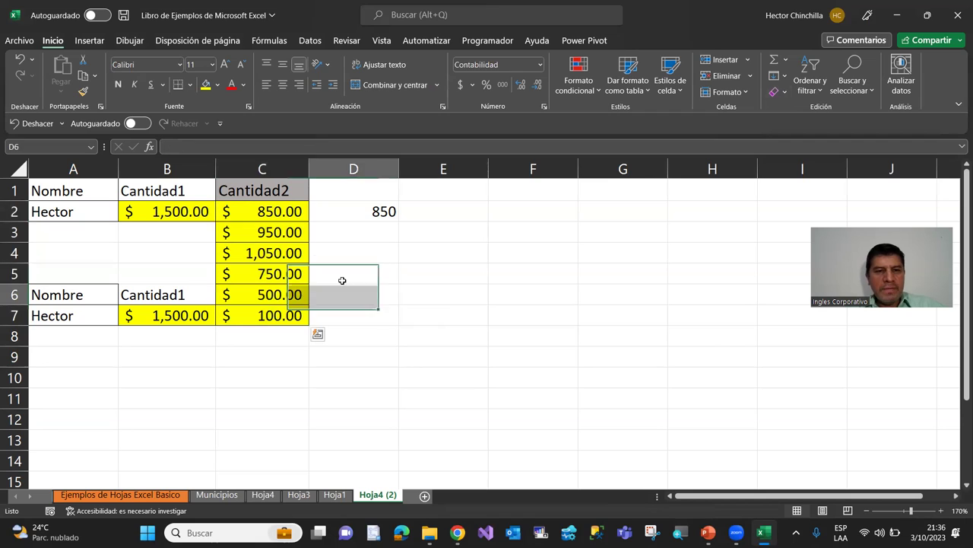
left_click(276, 212)
right_click(275, 215)
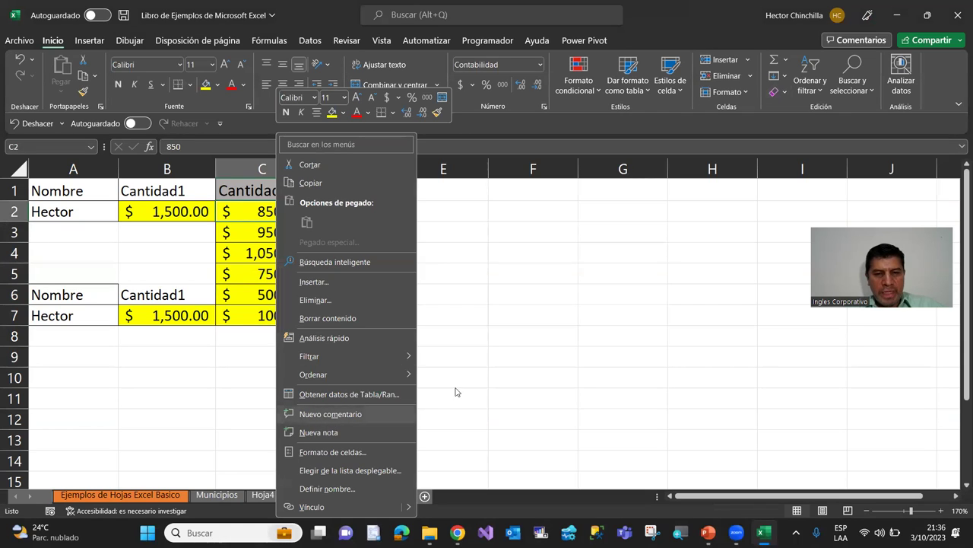
left_click(258, 231)
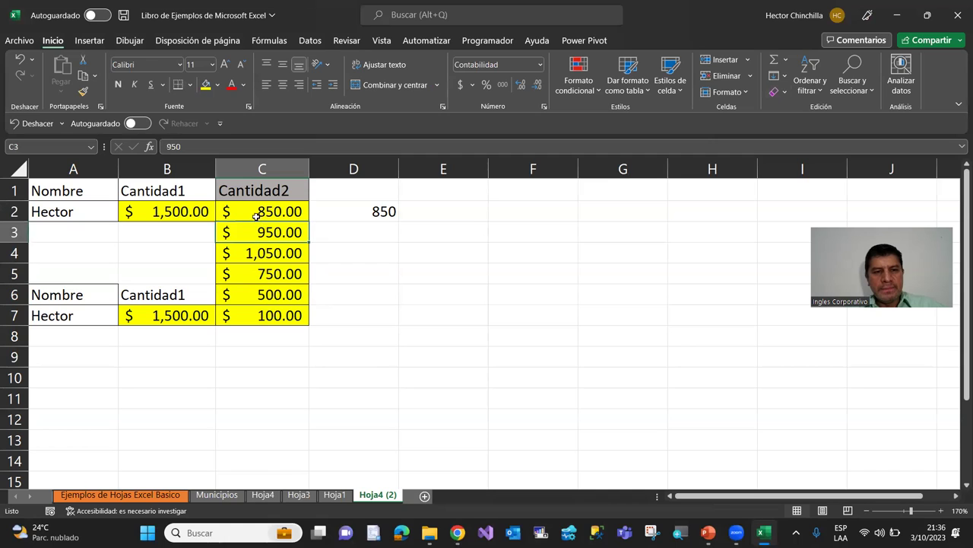
left_click_drag(258, 211, 266, 315)
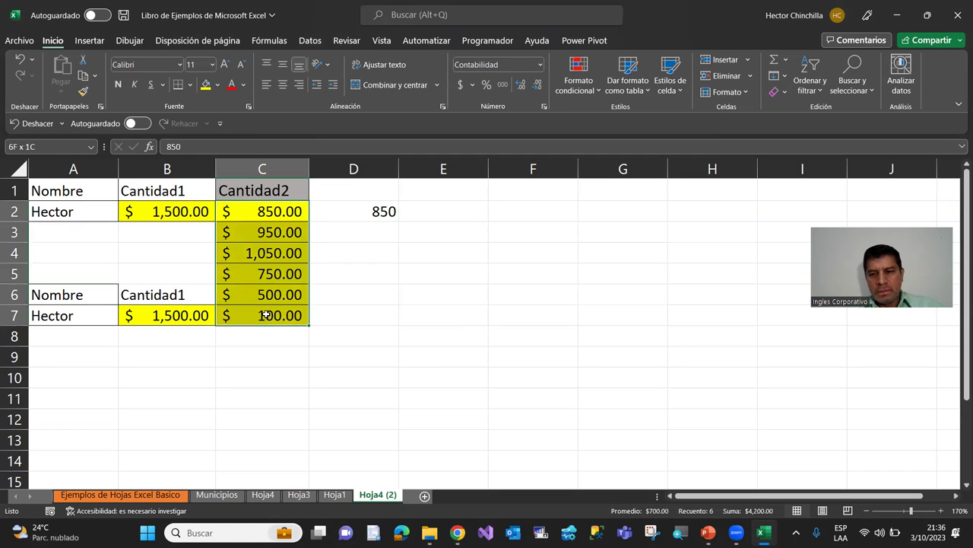
left_click(784, 93)
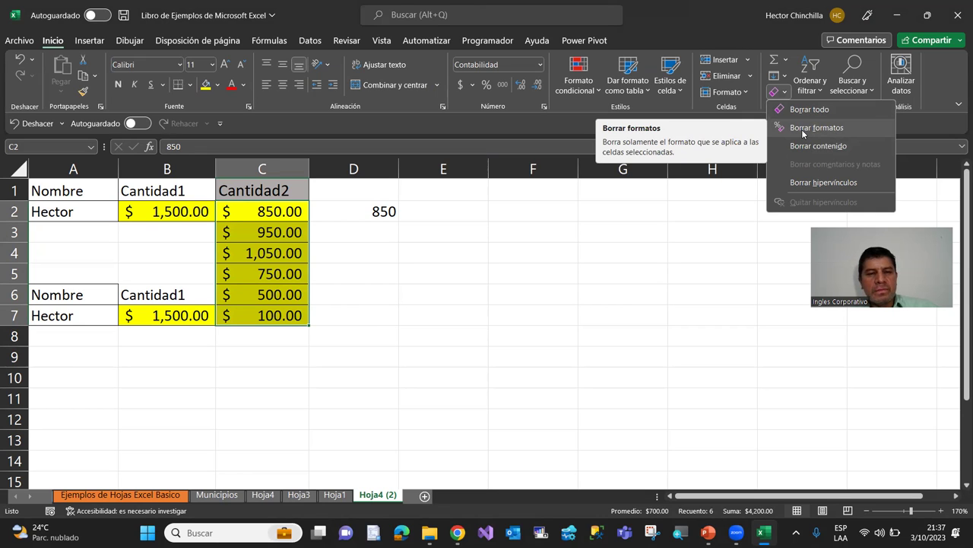
left_click(803, 134)
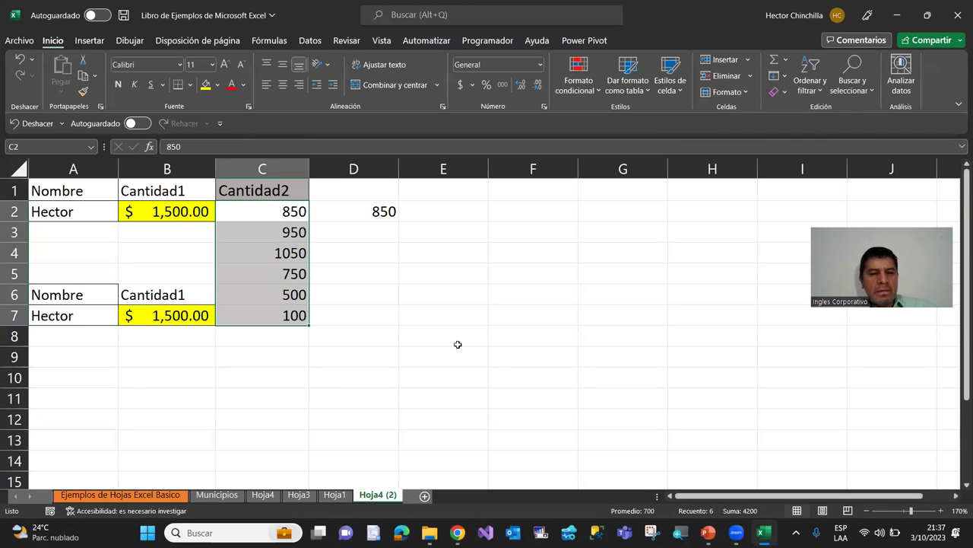
left_click(258, 297)
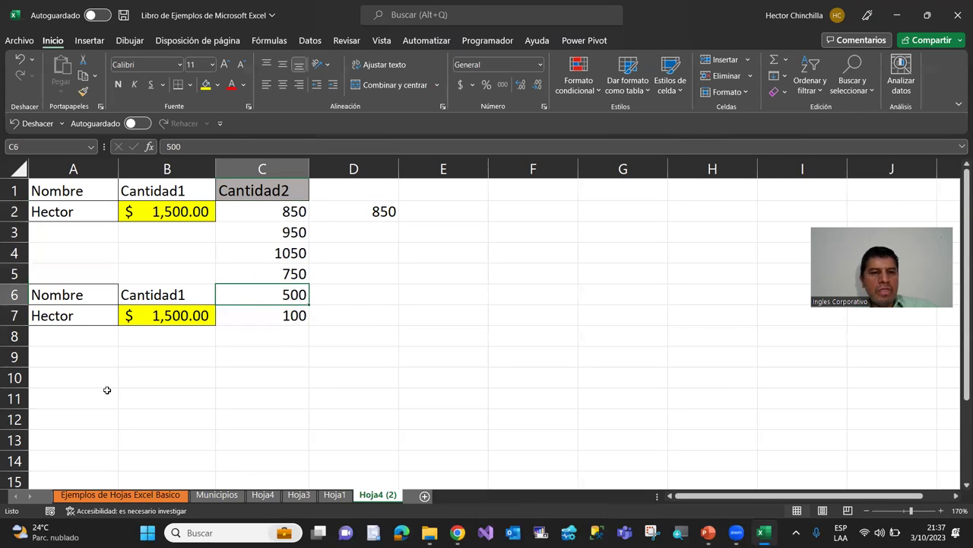
left_click(263, 218)
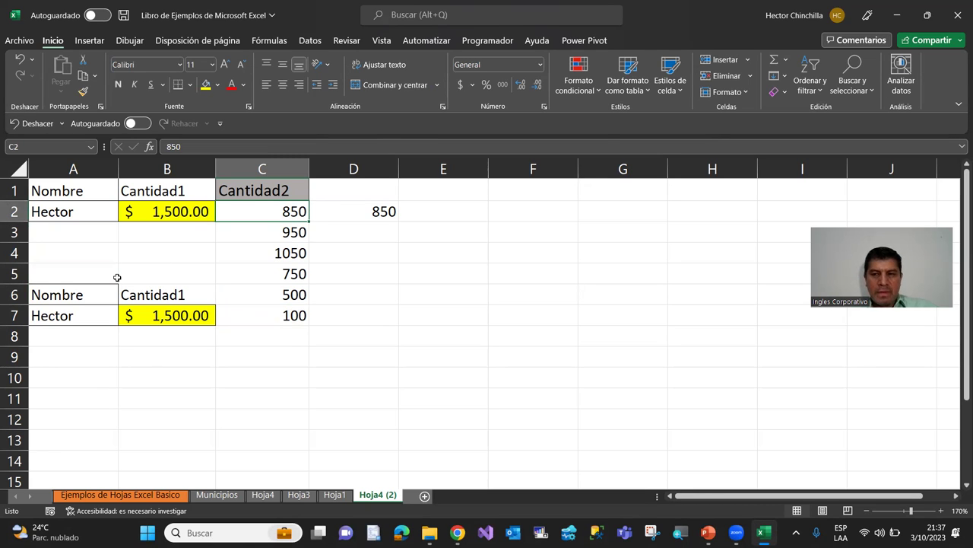
key("ctrl+z")
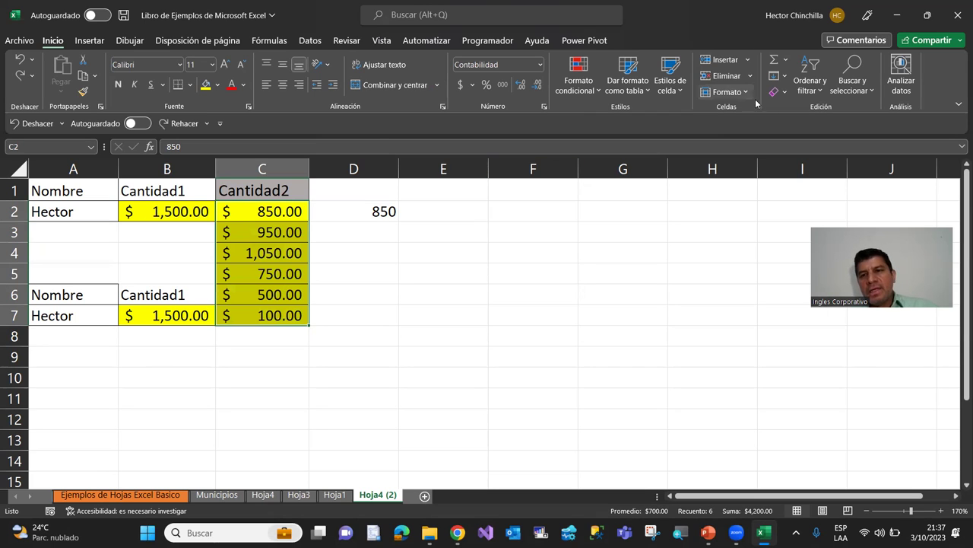
left_click(783, 94)
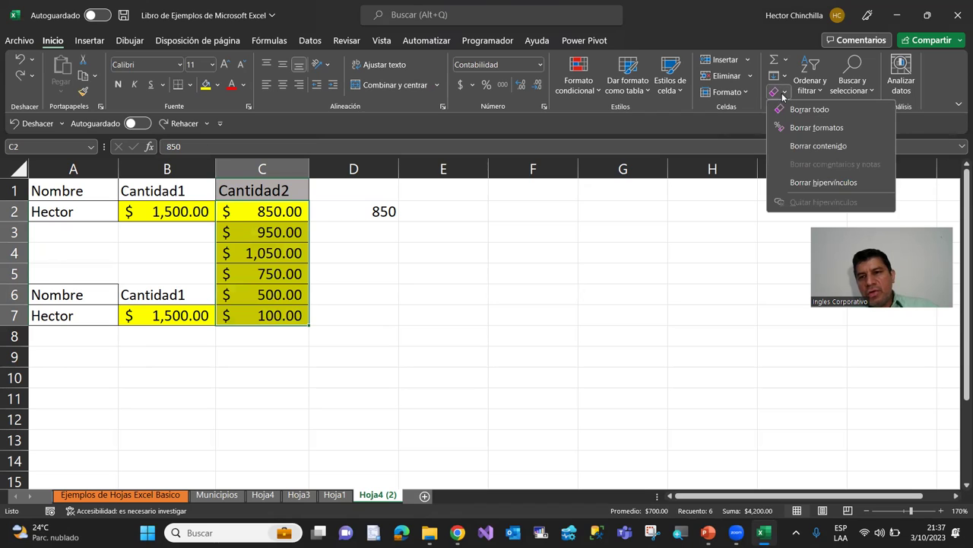
left_click(808, 146)
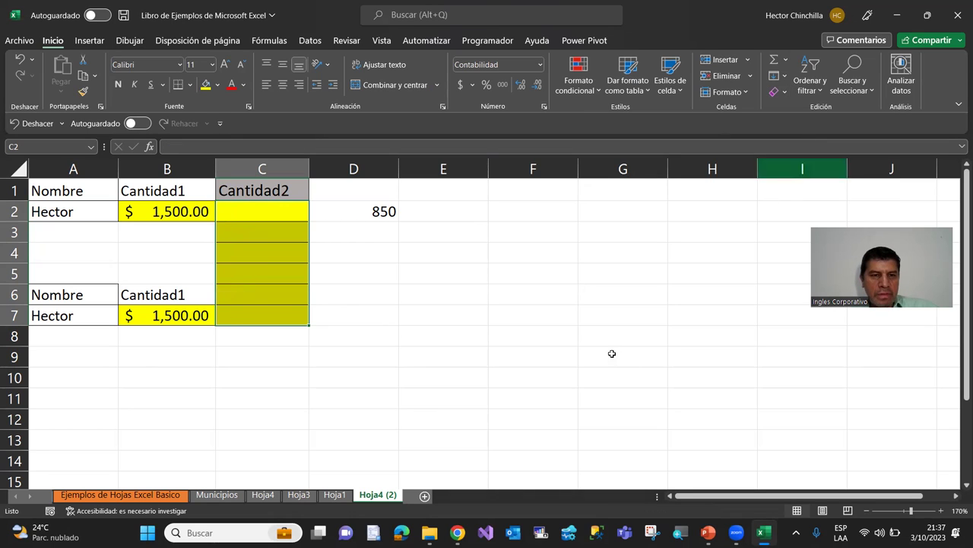
left_click(264, 312)
left_click(256, 215)
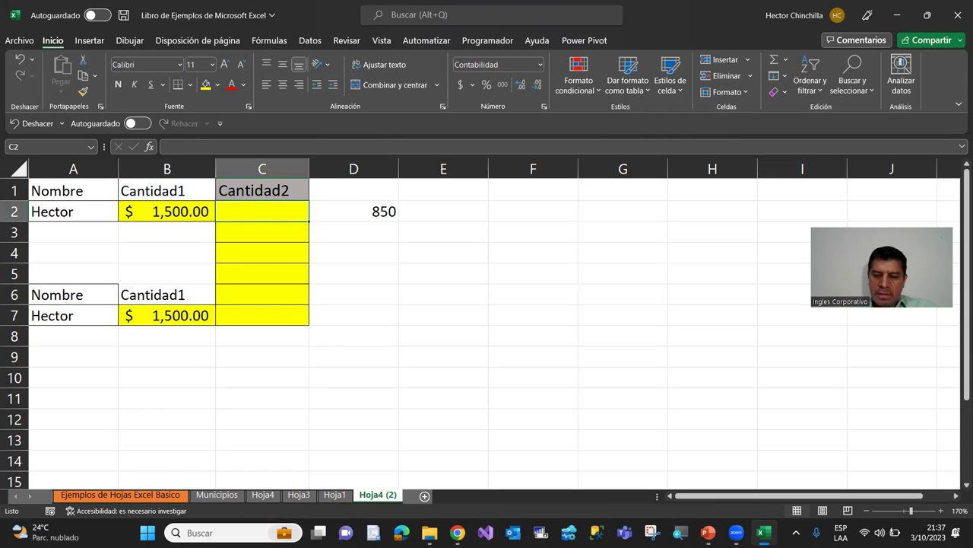
type("250")
key("Return")
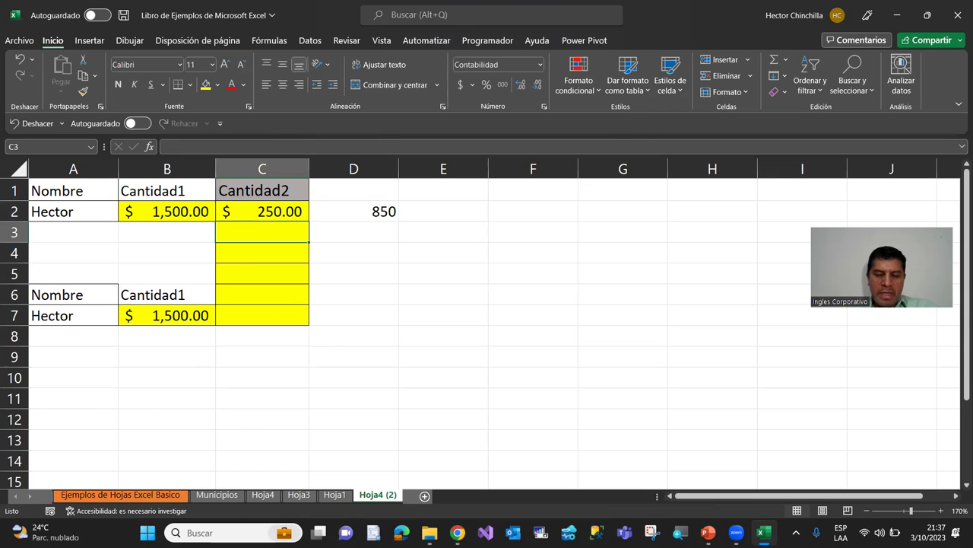
left_click(262, 211)
key("ctrl+z")
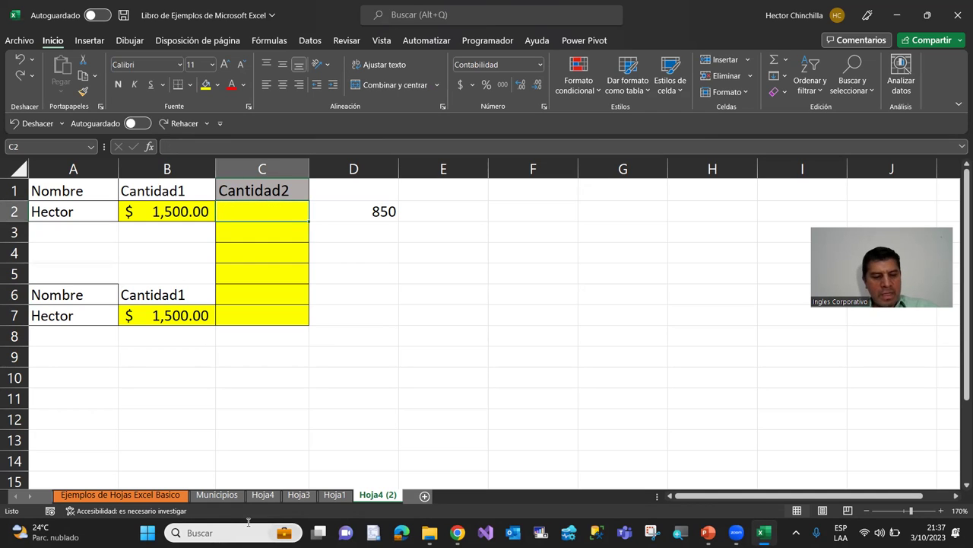
key("ctrl+v")
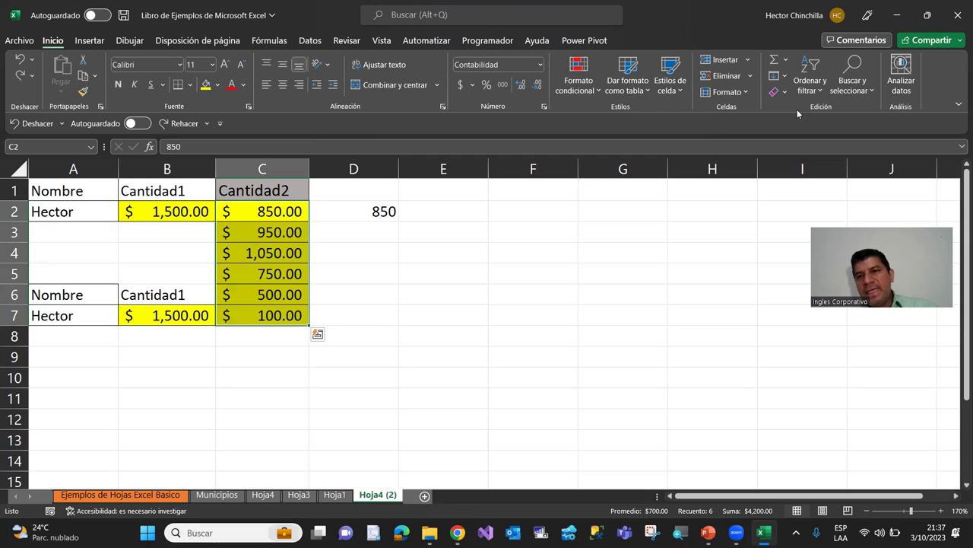
left_click(785, 93)
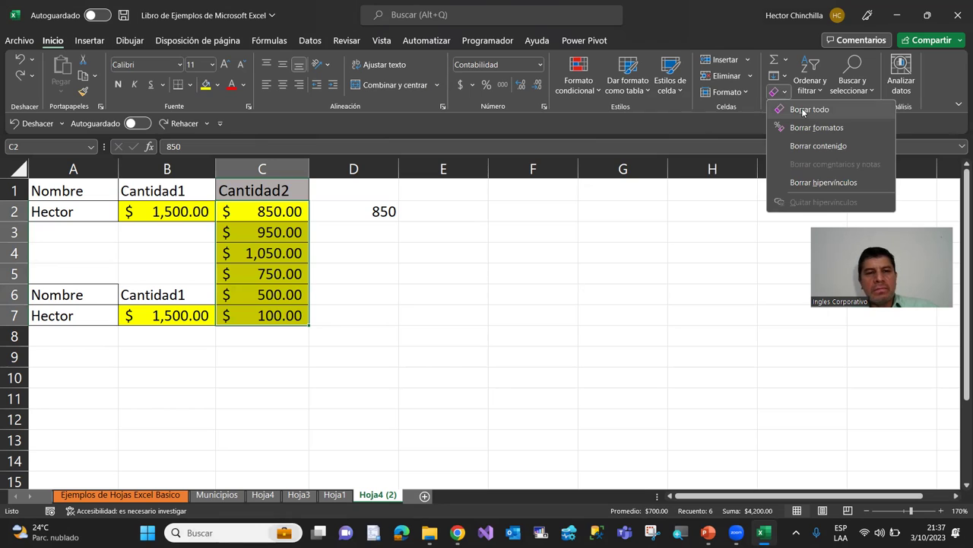
left_click(804, 110)
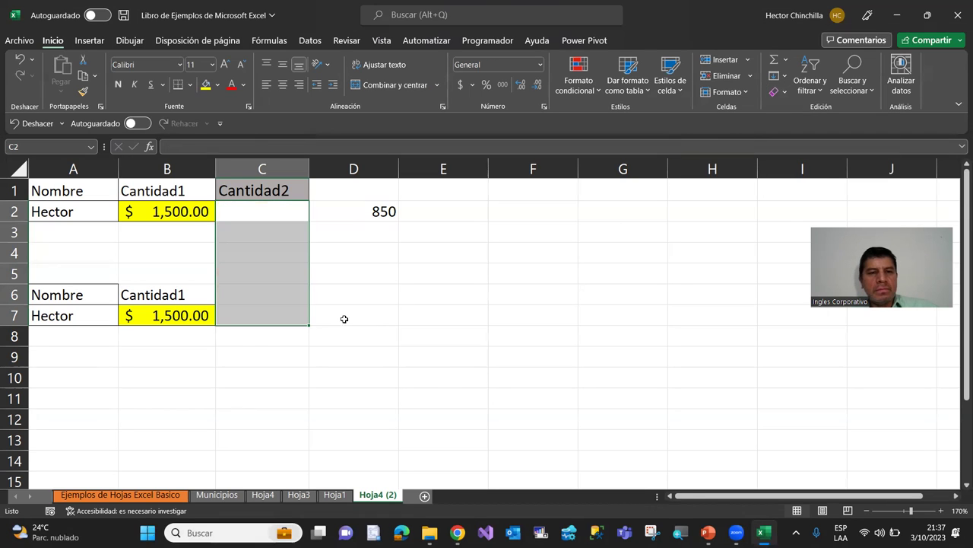
left_click(252, 211)
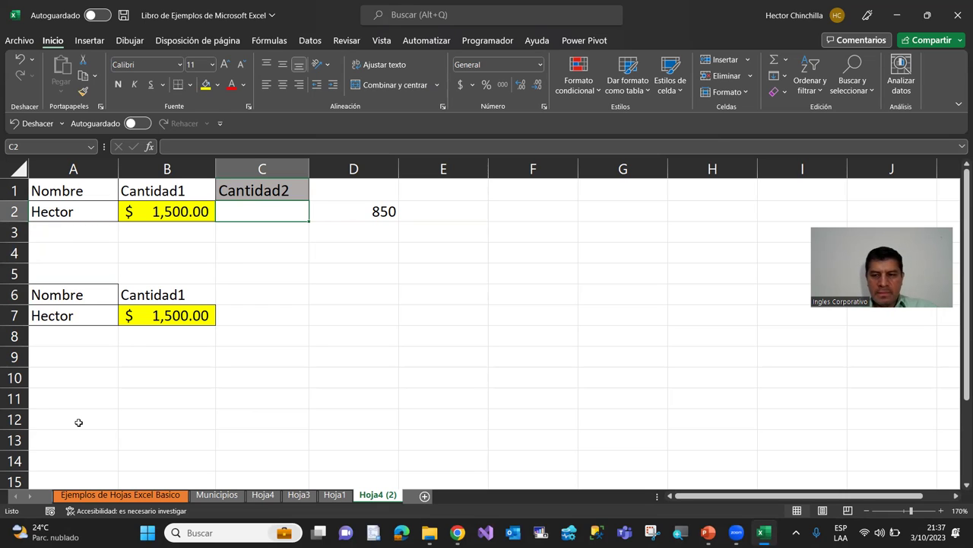
key("ctrl+z")
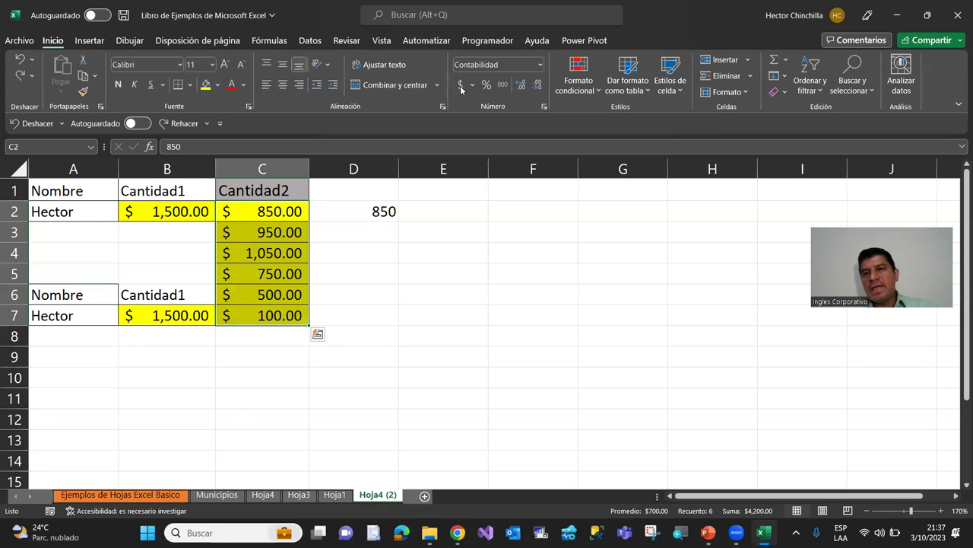
left_click(784, 92)
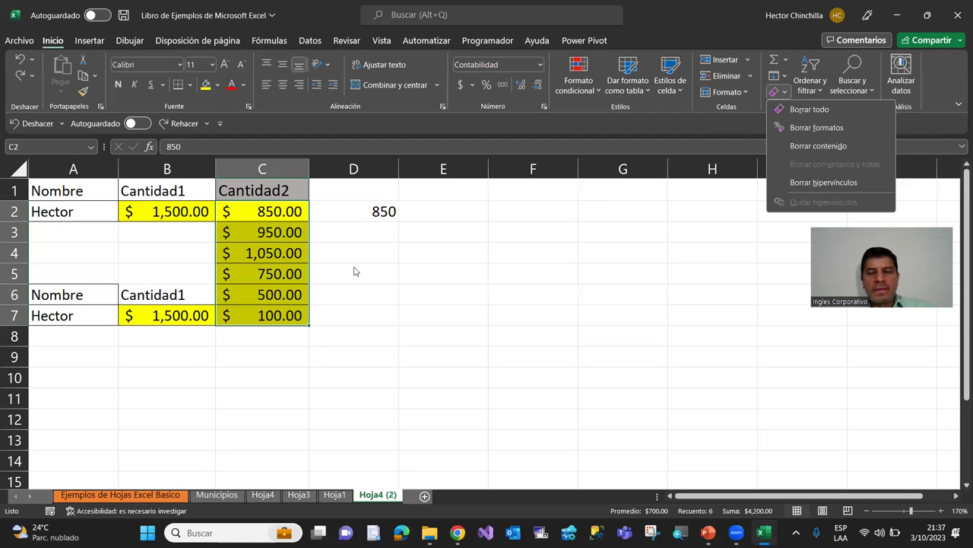
key("Escape")
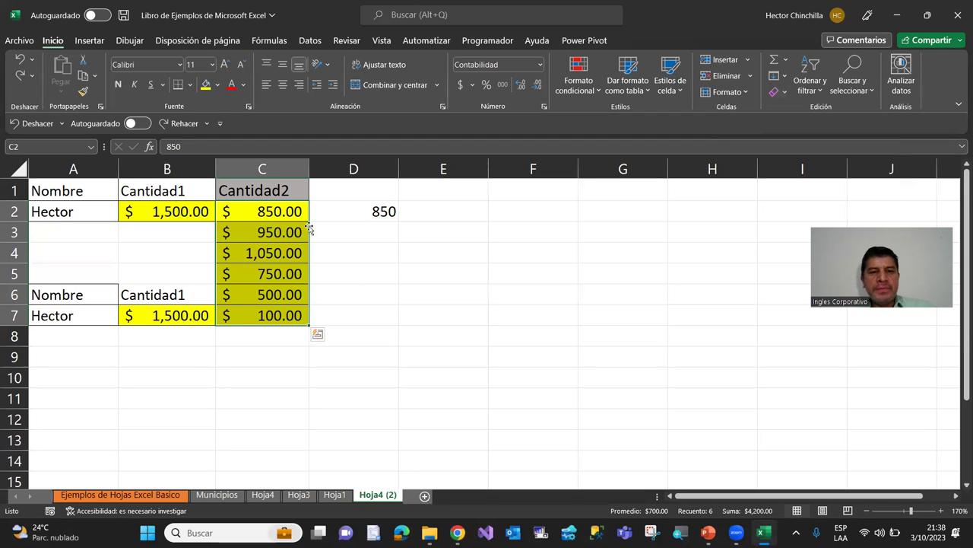
left_click(182, 235)
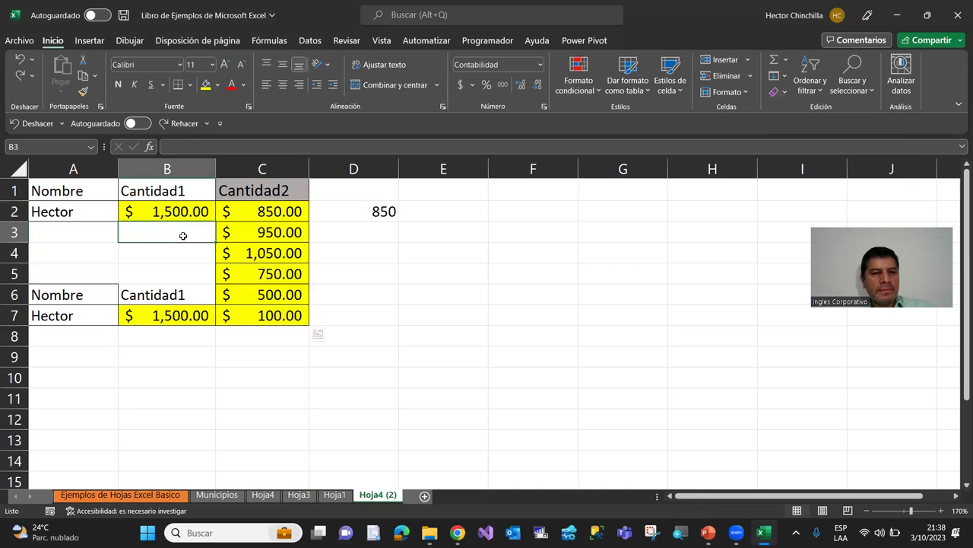
left_click(179, 215)
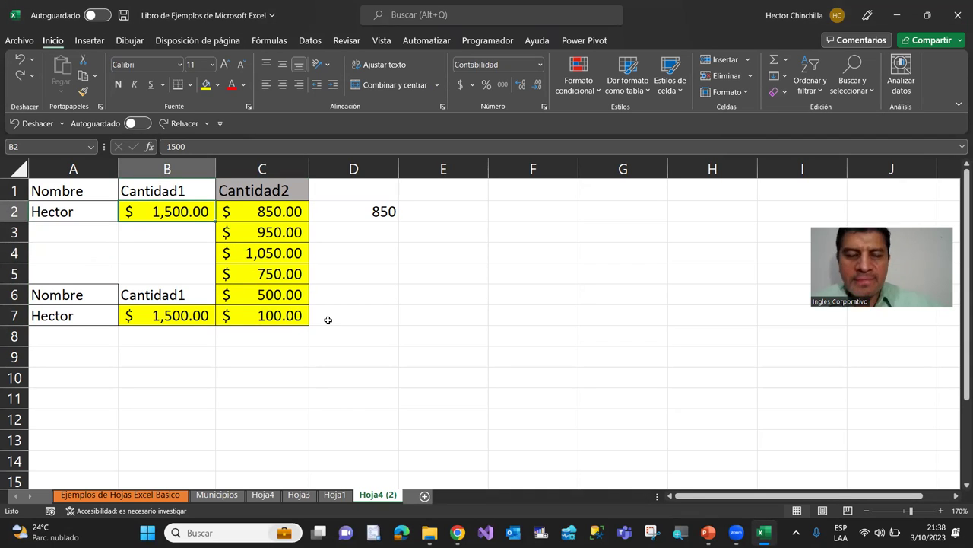
Step: On the Municipios sheet, clear all formatting from A1:D9, then undo it
left_click(217, 495)
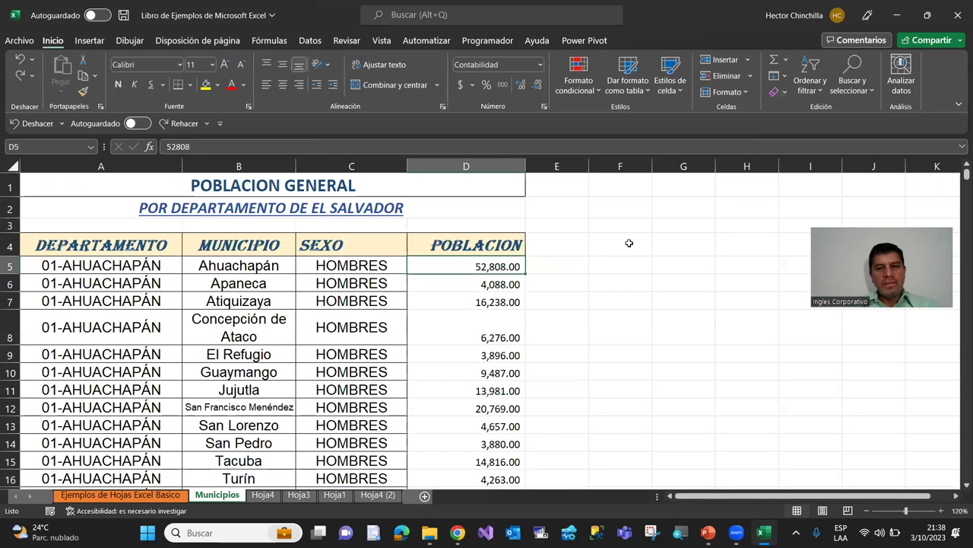
left_click(629, 243)
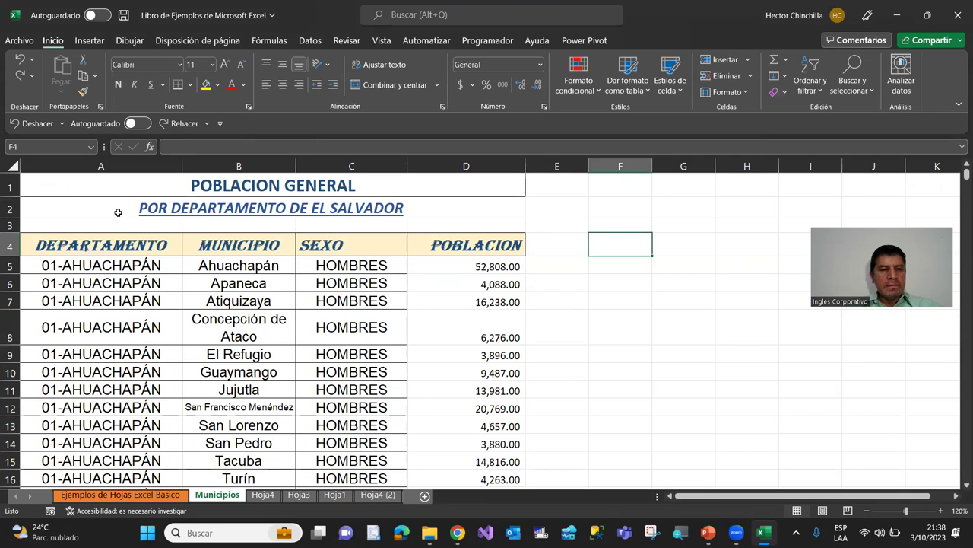
left_click_drag(114, 188, 107, 354)
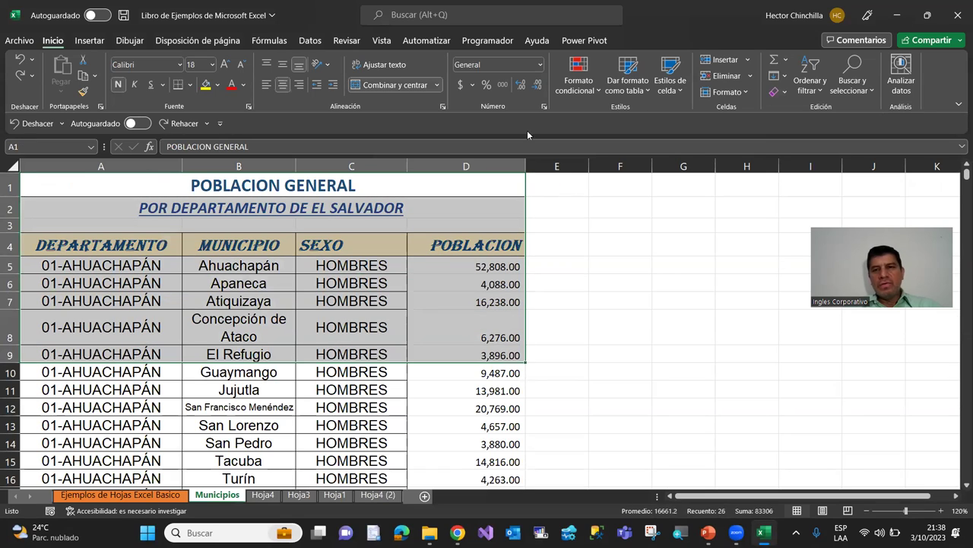
left_click(786, 92)
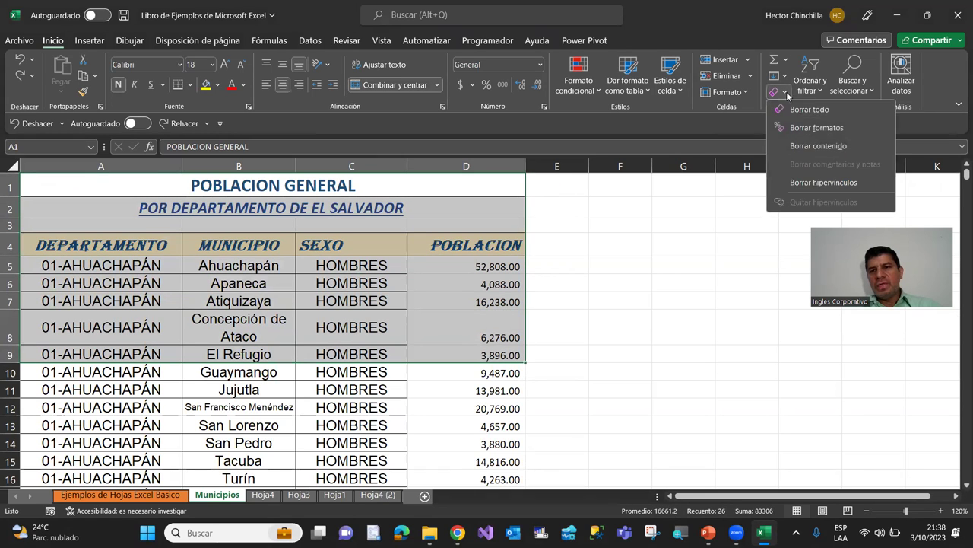
left_click(796, 129)
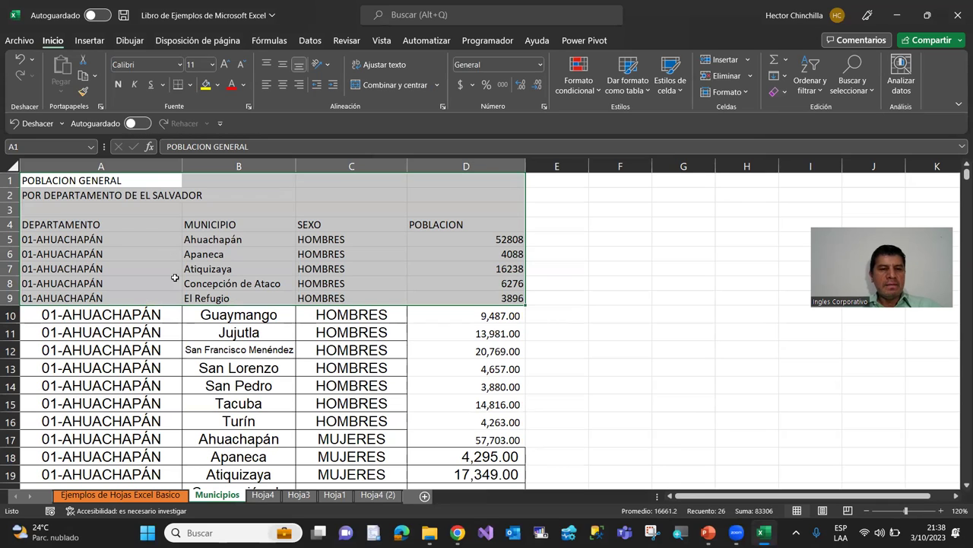
left_click(191, 346)
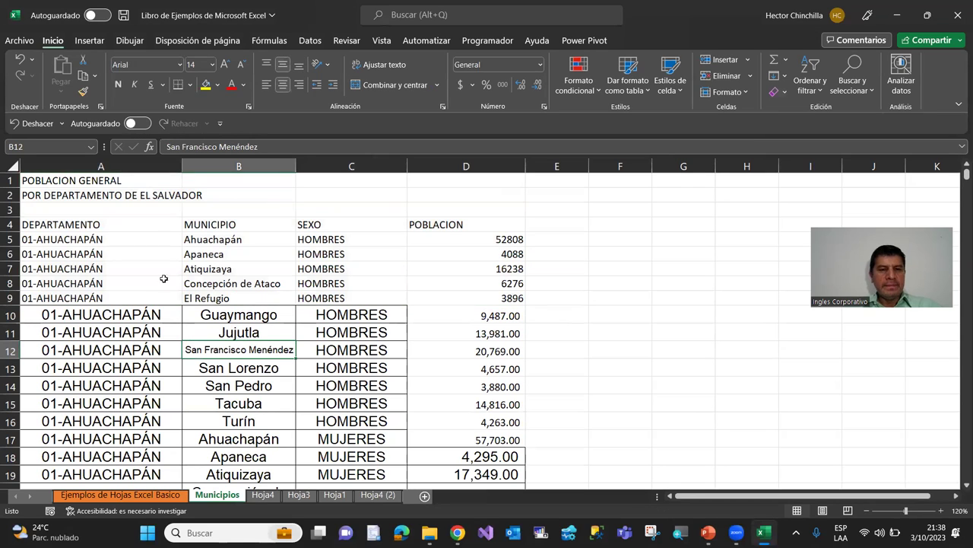
key("ctrl+z")
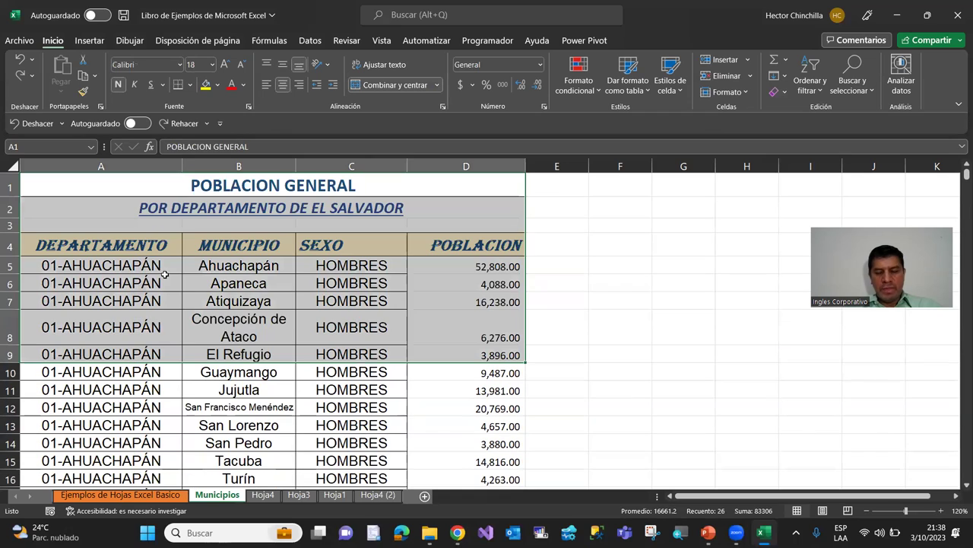
Step: Review the Borrar options again, then close the workbook choosing No guardar
left_click(592, 213)
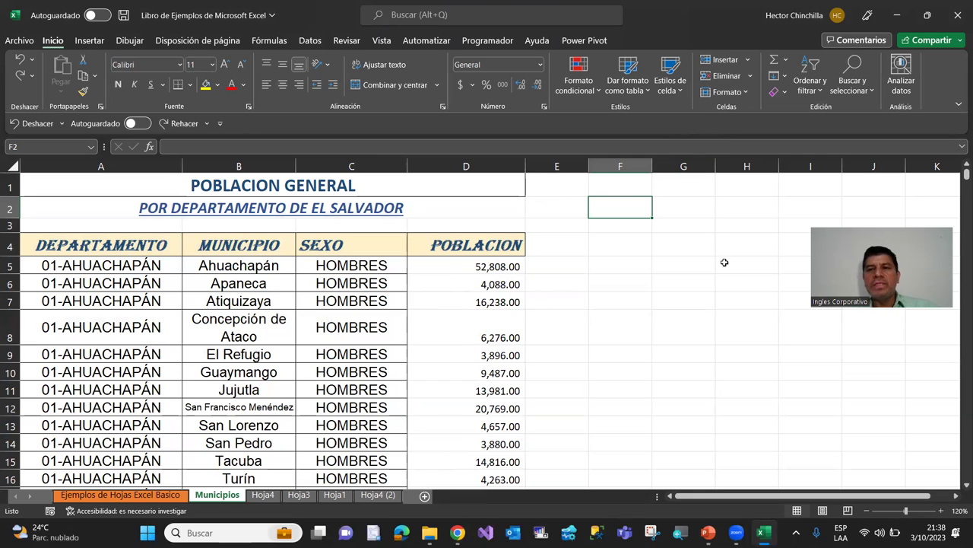
left_click(785, 92)
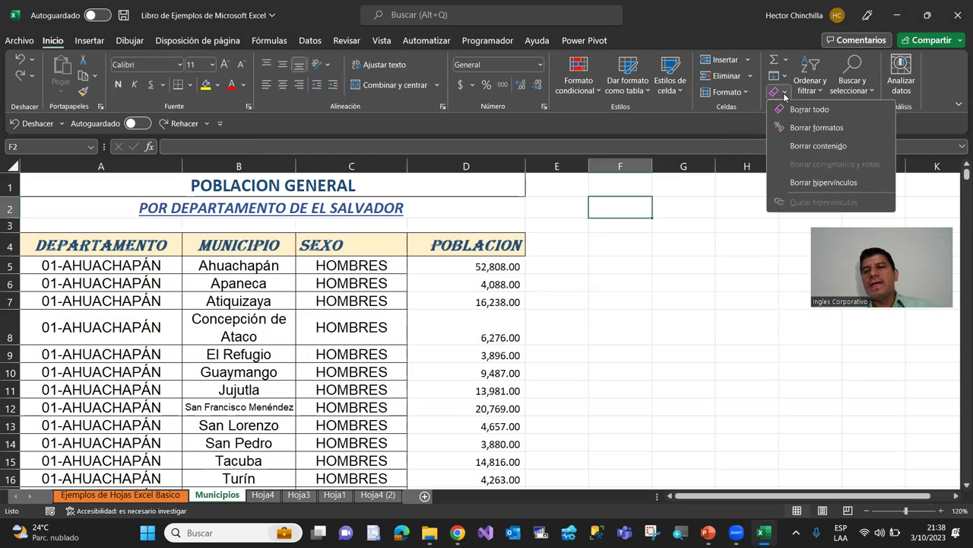
left_click(746, 250)
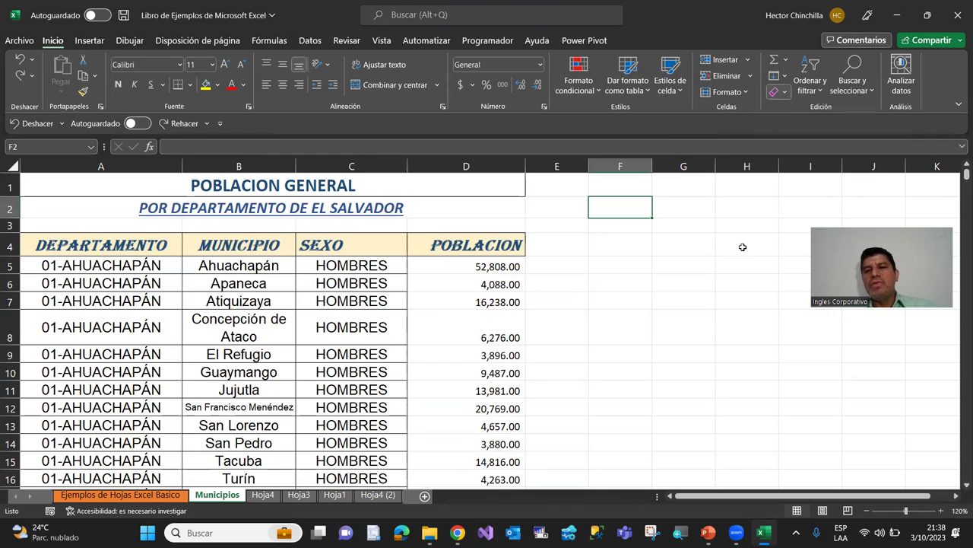
left_click(430, 209)
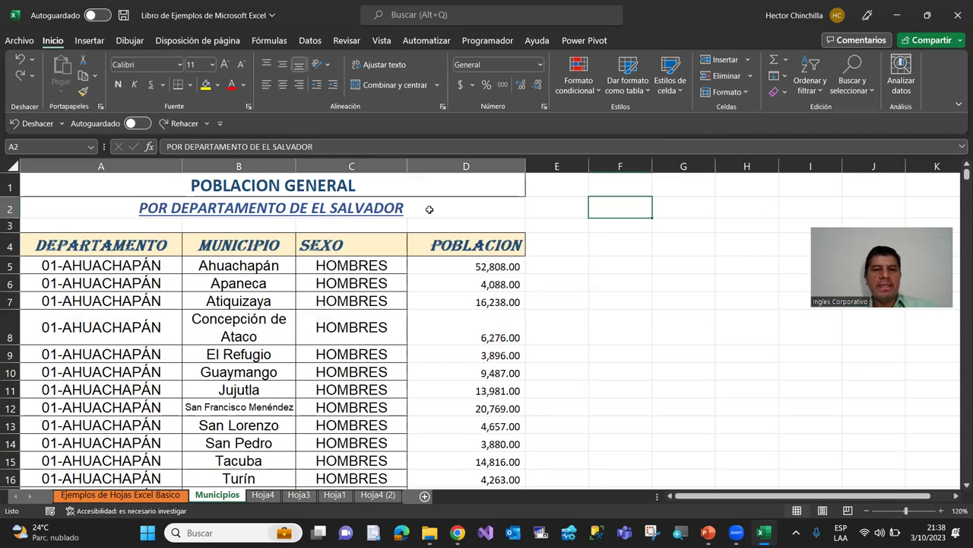
left_click(958, 16)
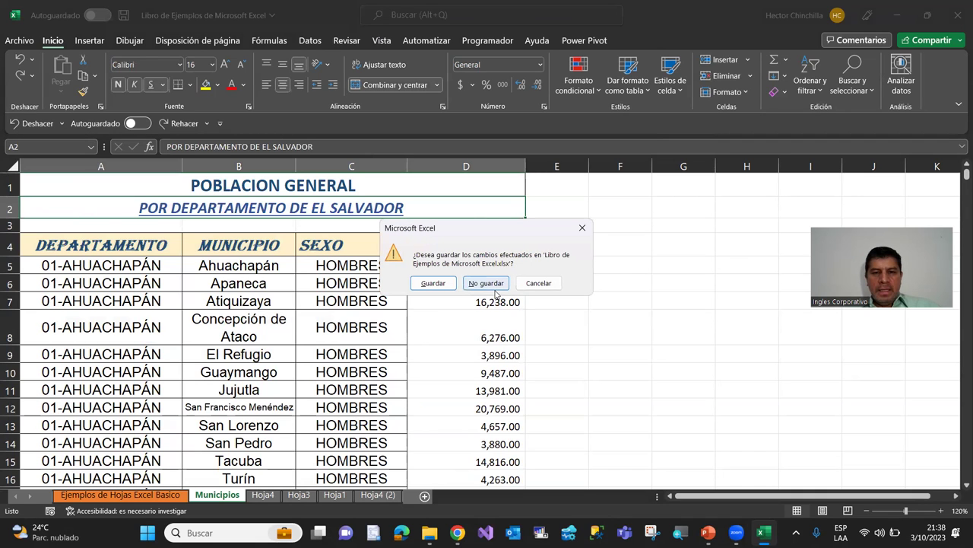
left_click(492, 286)
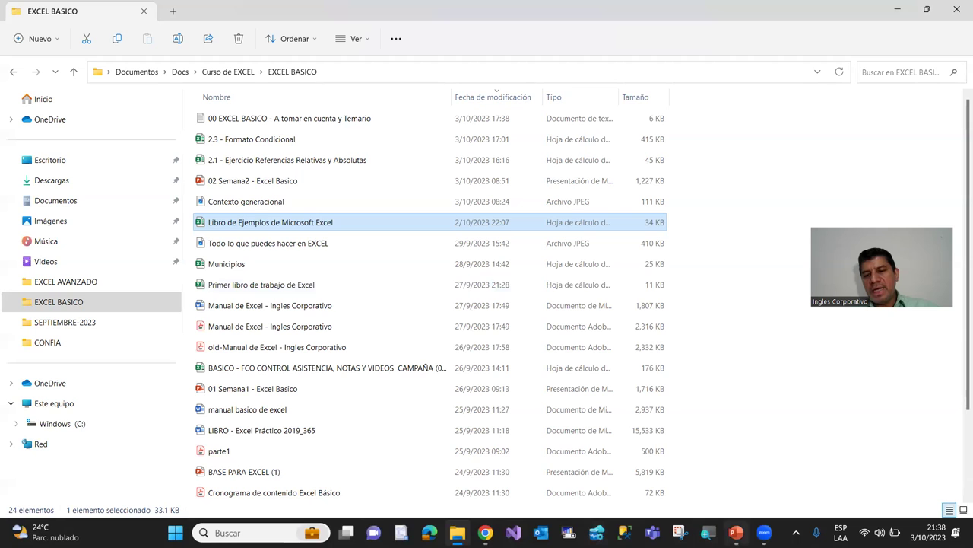
Step: Close the Semana 2 presentation, open the 2.1 references workbook, and show the Excel Básico course page
left_click(735, 532)
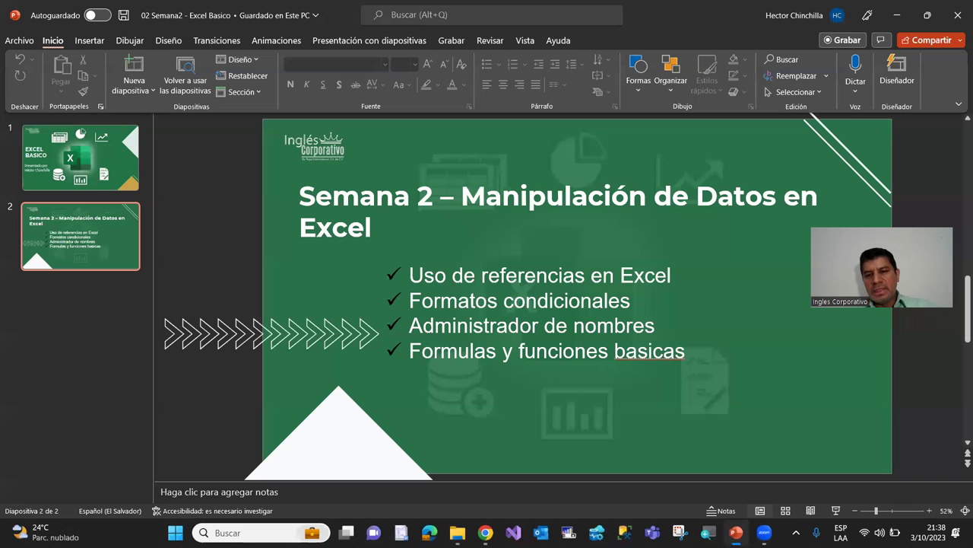
left_click(958, 16)
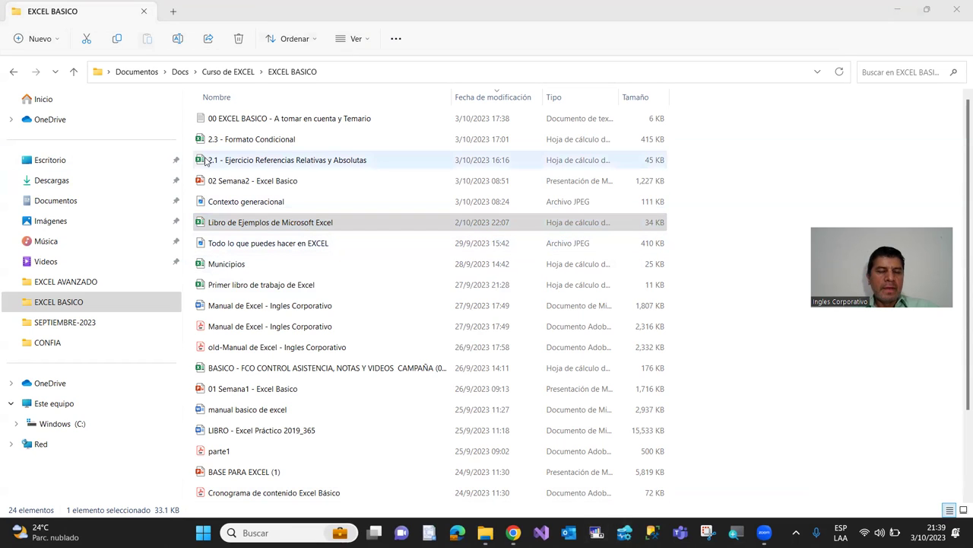
left_click(207, 161)
double_click(206, 161)
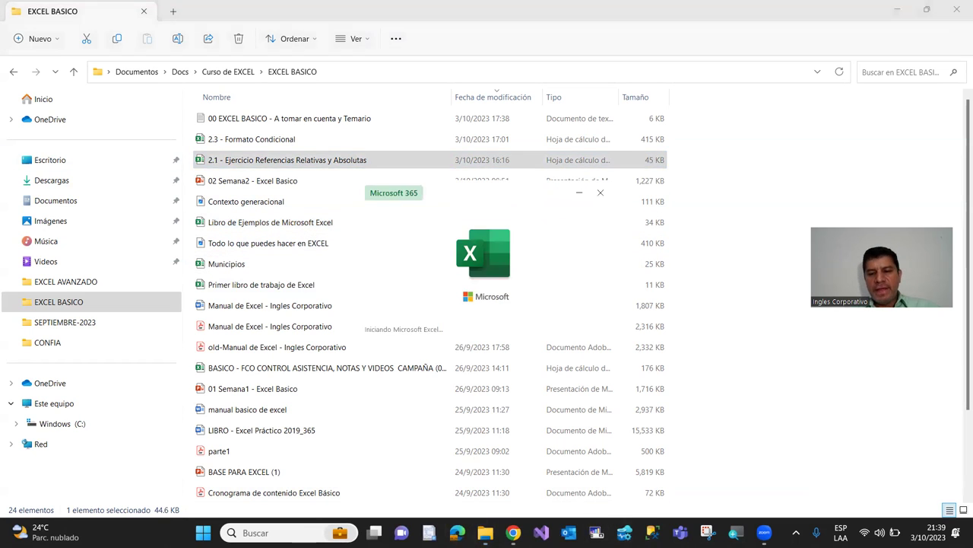
left_click(514, 532)
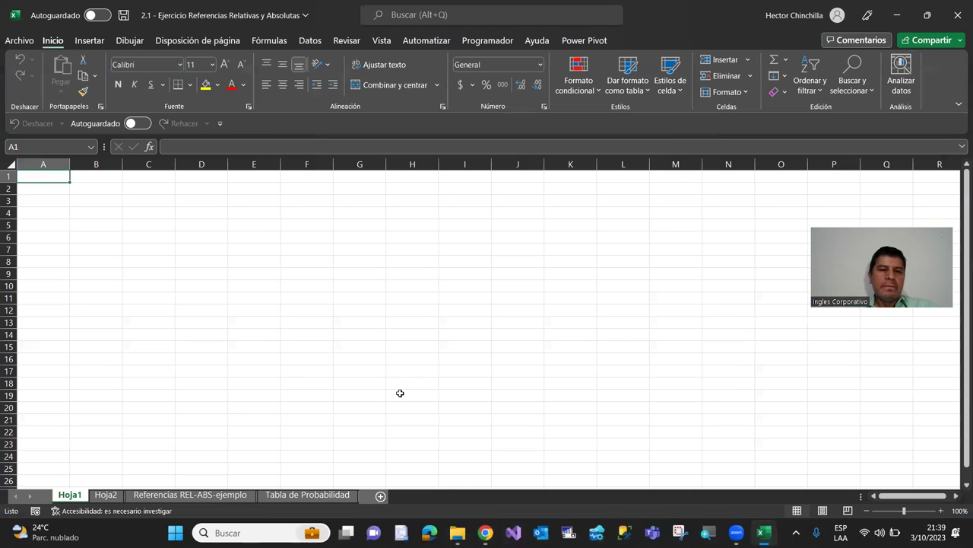
left_click(485, 533)
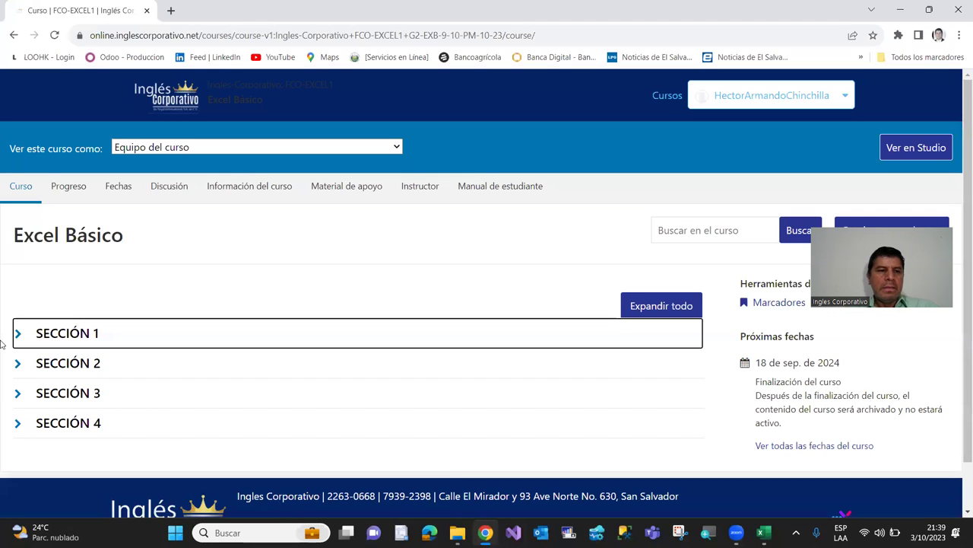
Step: Expand SECCIÓN 2 and open lesson 2.1 on relative and absolute references
left_click(21, 365)
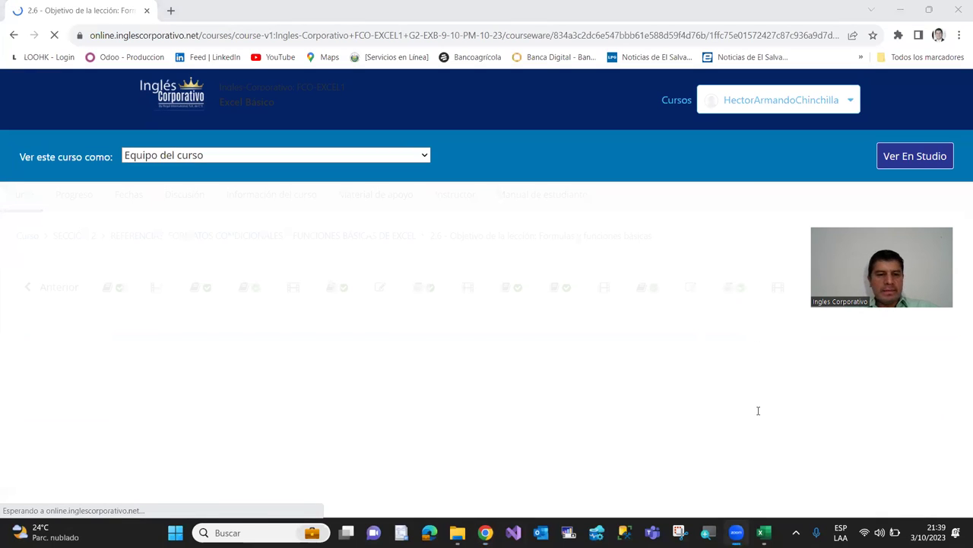
left_click(110, 287)
scroll(101, 394, "down", 3)
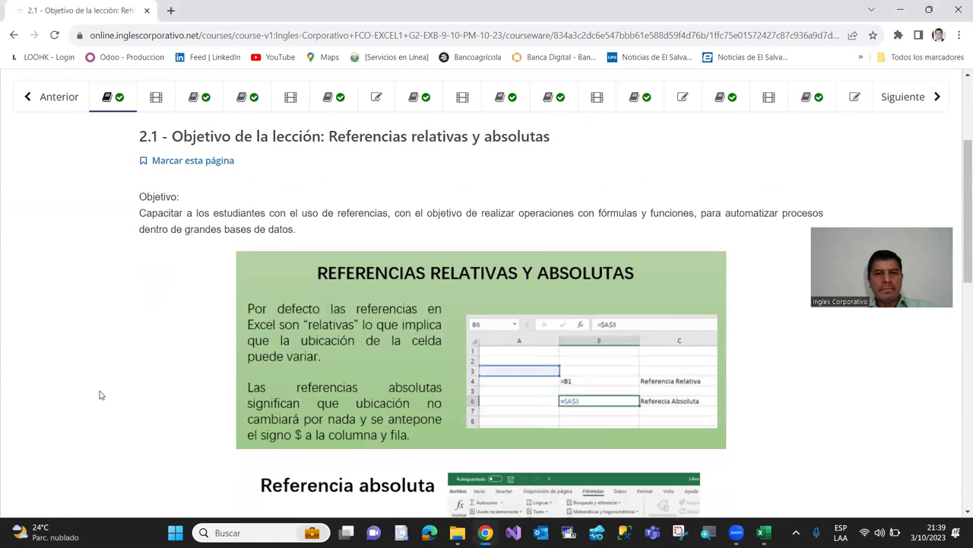
scroll(103, 393, "down", 1)
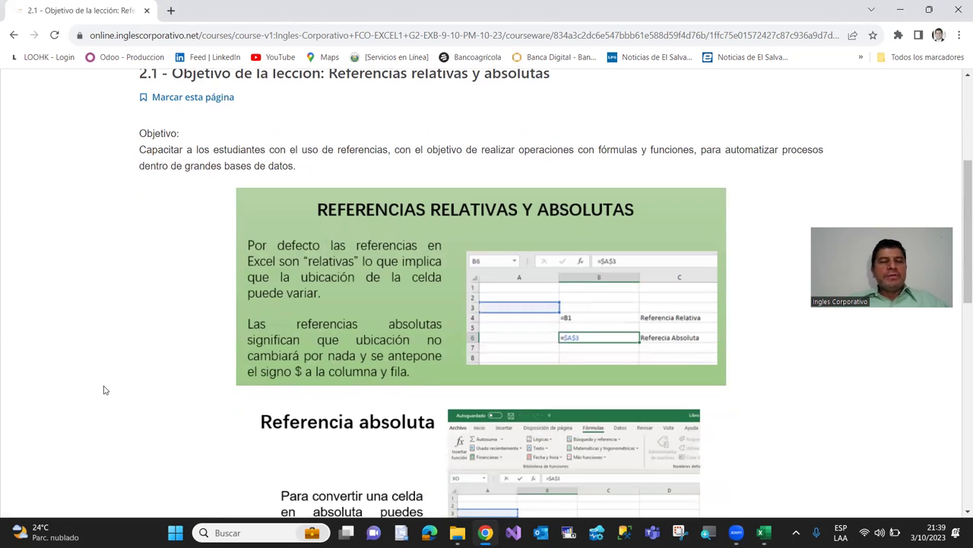
scroll(133, 300, "up", 1)
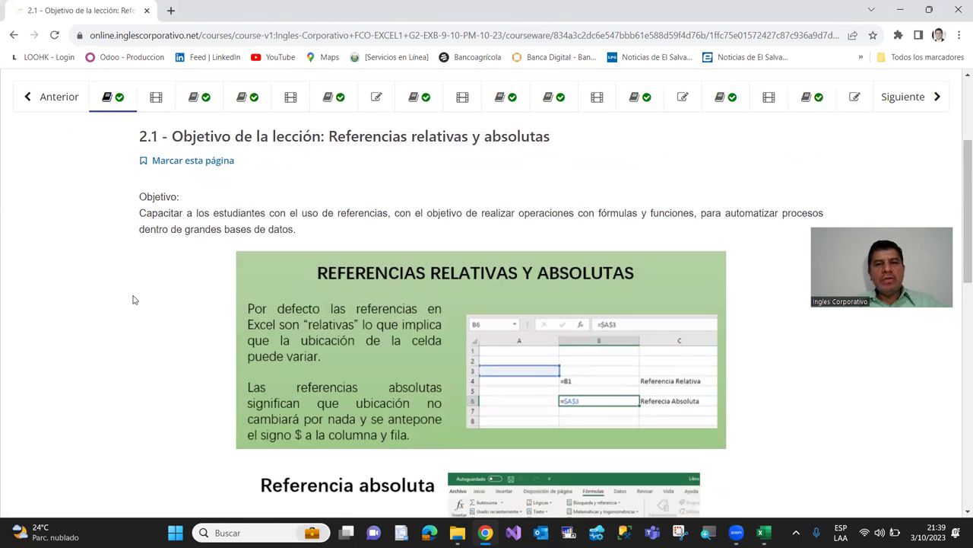
scroll(146, 293, "down", 1)
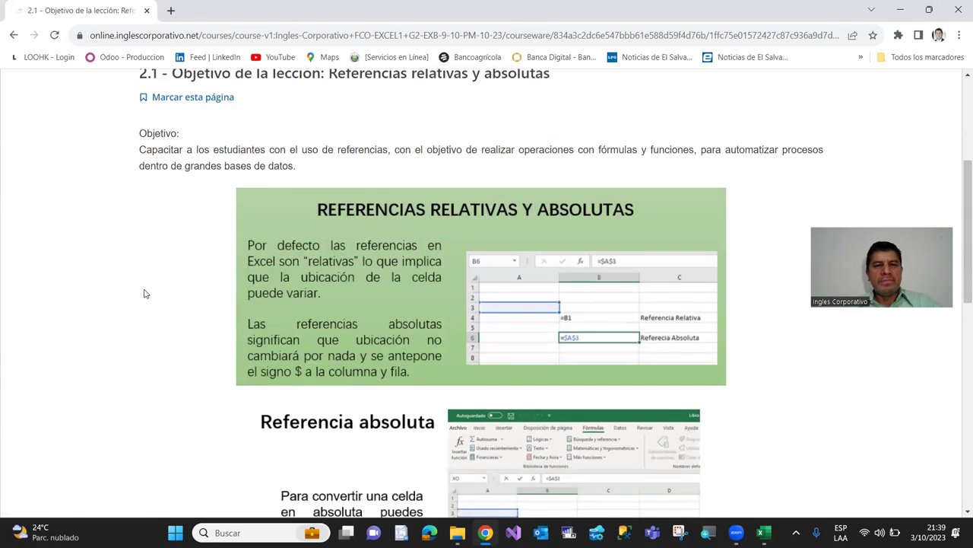
scroll(146, 293, "up", 1)
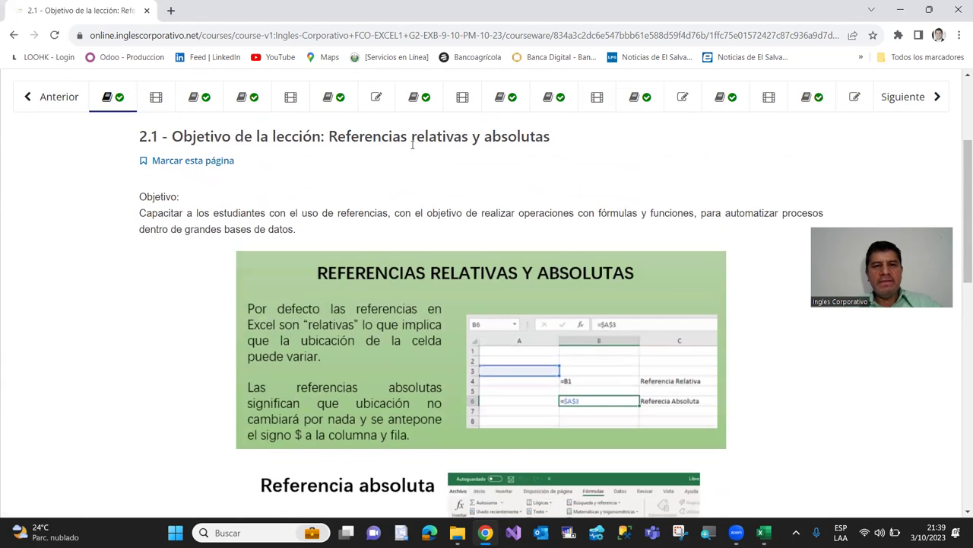
Step: Read through the lesson objective and zoom the page to 150%
left_click_drag(412, 137, 556, 145)
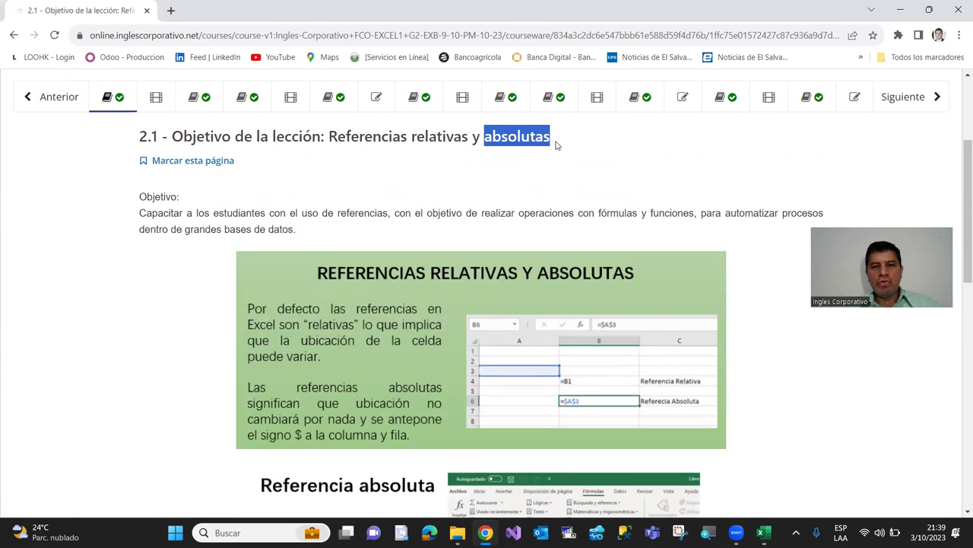
left_click(92, 243)
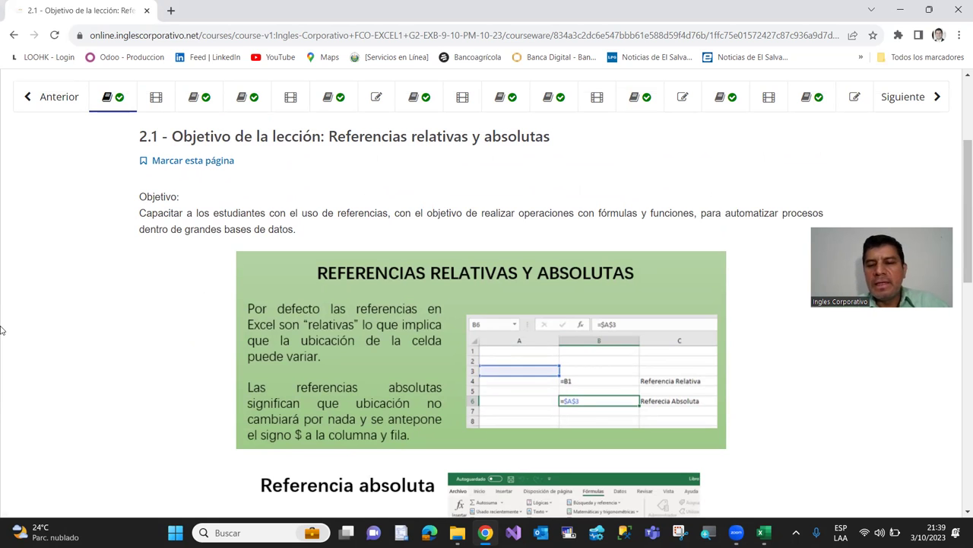
scroll(57, 304, "down", 1)
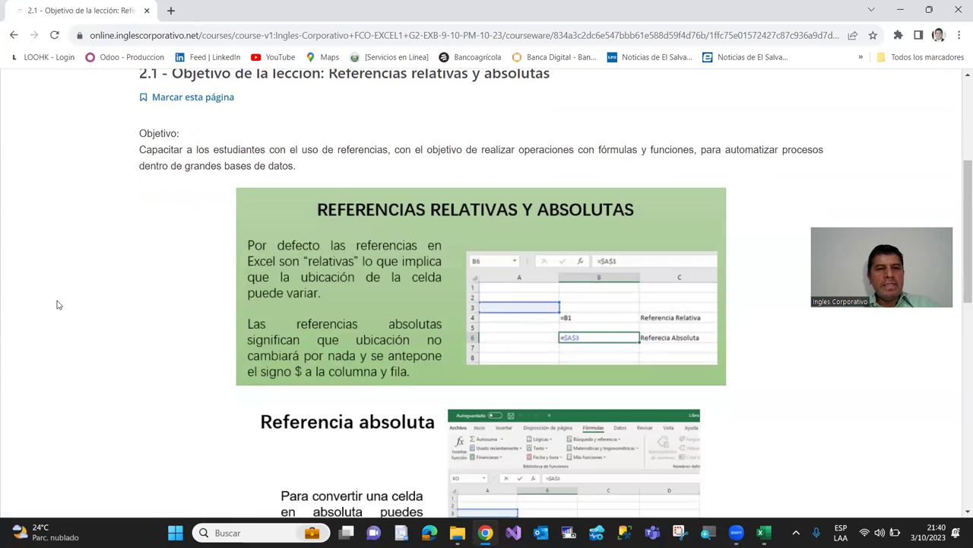
scroll(57, 304, "down", 1)
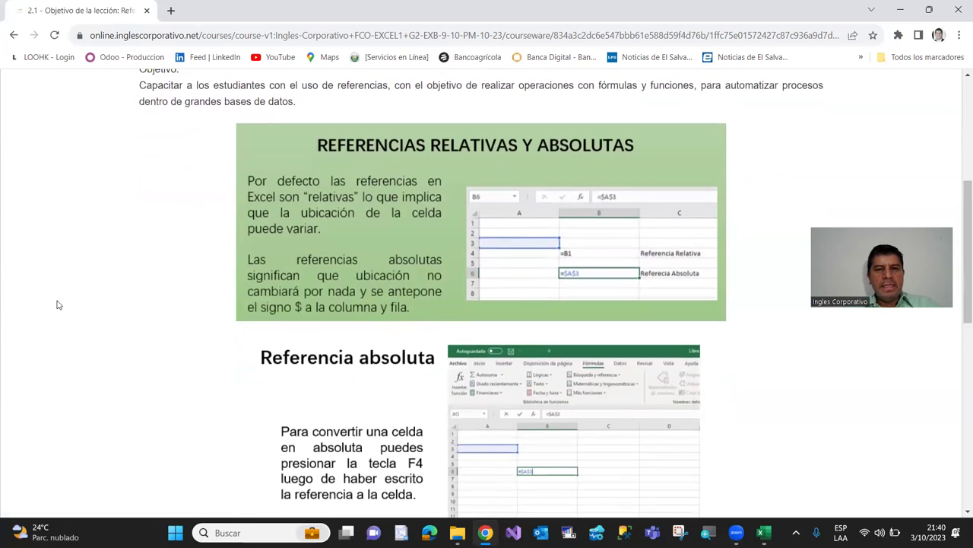
scroll(57, 304, "down", 1)
scroll(57, 304, "up", 1)
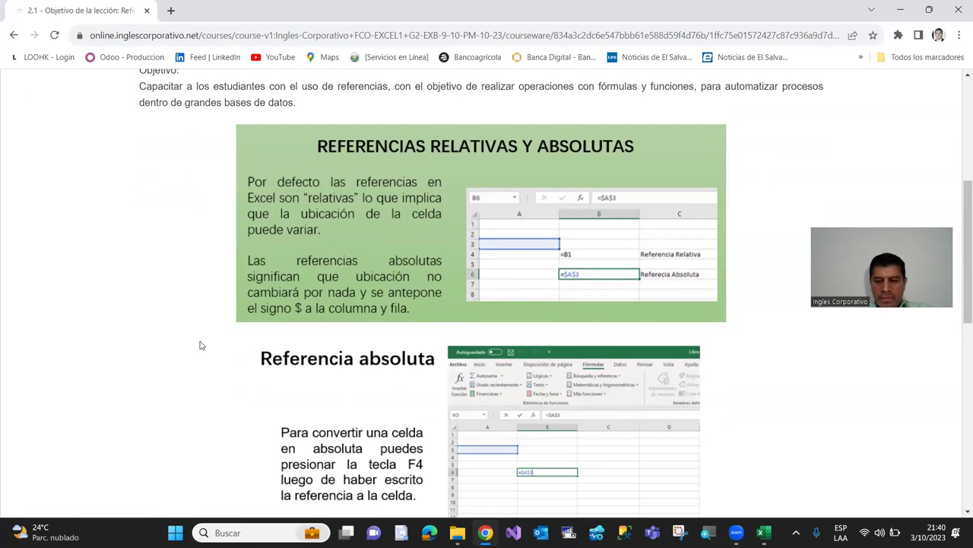
key("ctrl+plus")
key("ctrl+plus")
key("ctrl+plus")
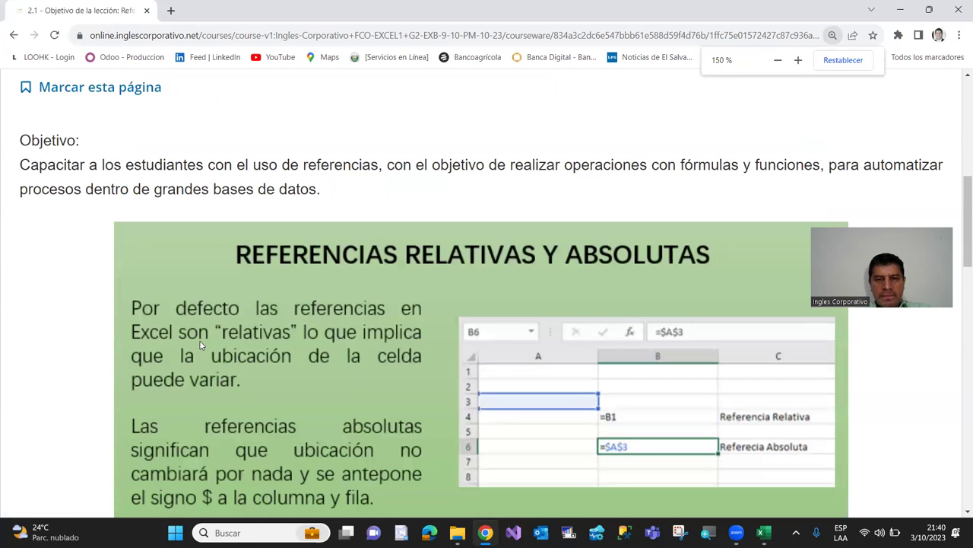
Step: Scroll to the Referencia absoluta slide with its =$A$3 example, then return to the Excel workbook
scroll(38, 297, "down", 2)
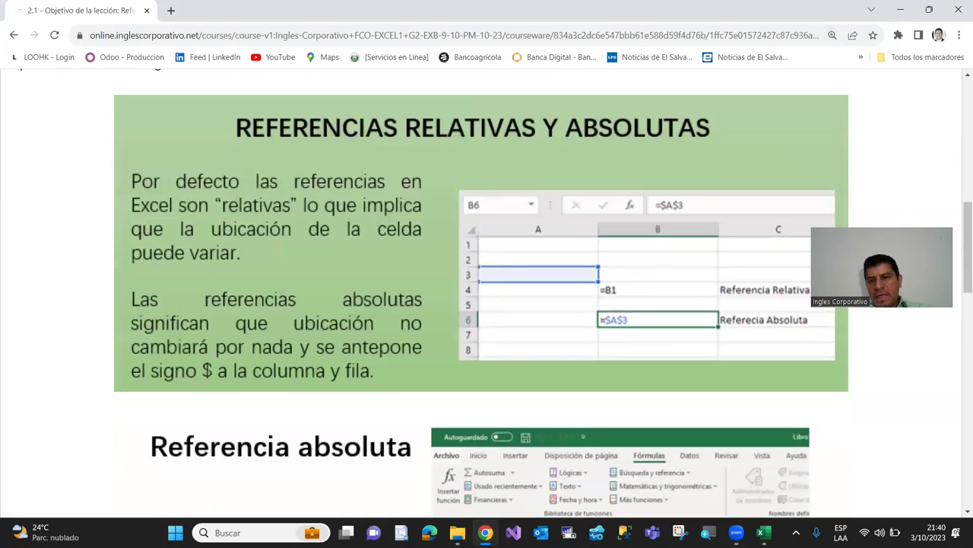
left_click_drag(882, 266, 899, 347)
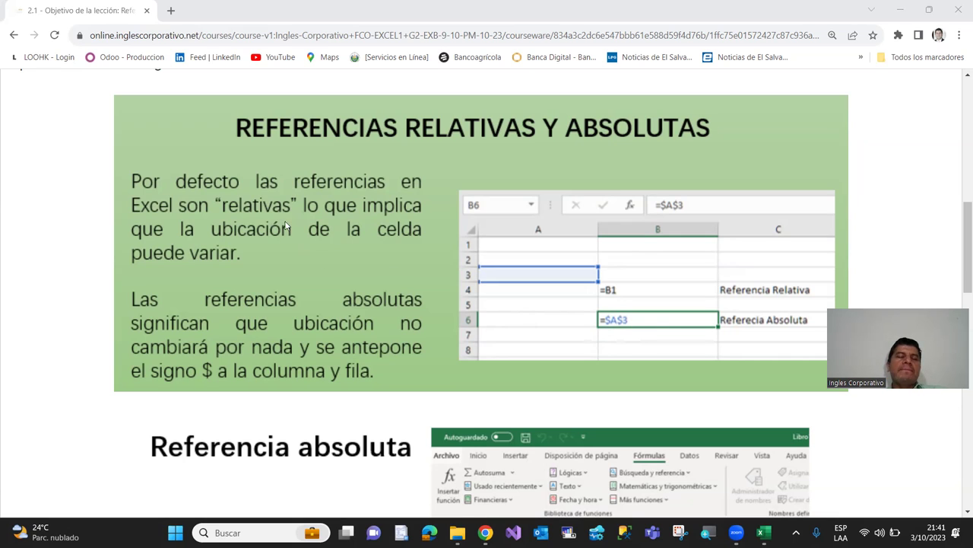
scroll(108, 279, "down", 1)
scroll(108, 279, "down", 2)
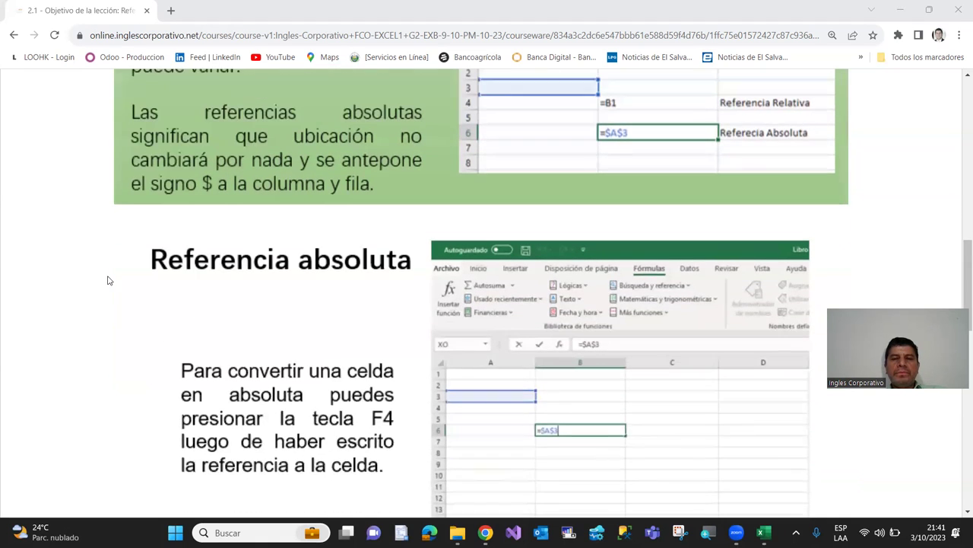
scroll(107, 281, "down", 1)
scroll(107, 280, "down", 1)
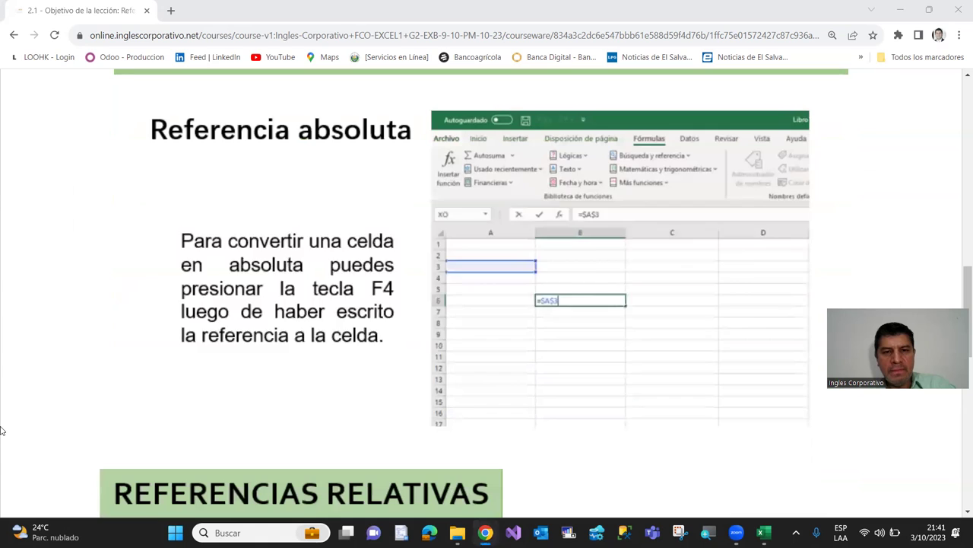
key("alt+Tab")
key("Tab")
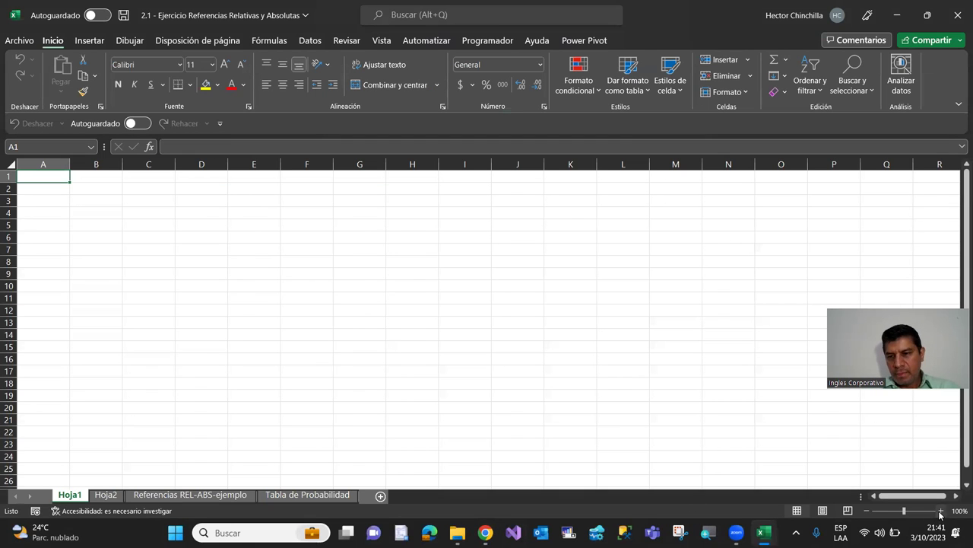
Step: Zoom the sheet to 170% and enter Hola in cell B1
left_click(941, 511)
left_click(942, 511)
left_click(941, 511)
left_click(941, 511)
left_click(941, 511)
left_click(941, 511)
left_click(126, 228)
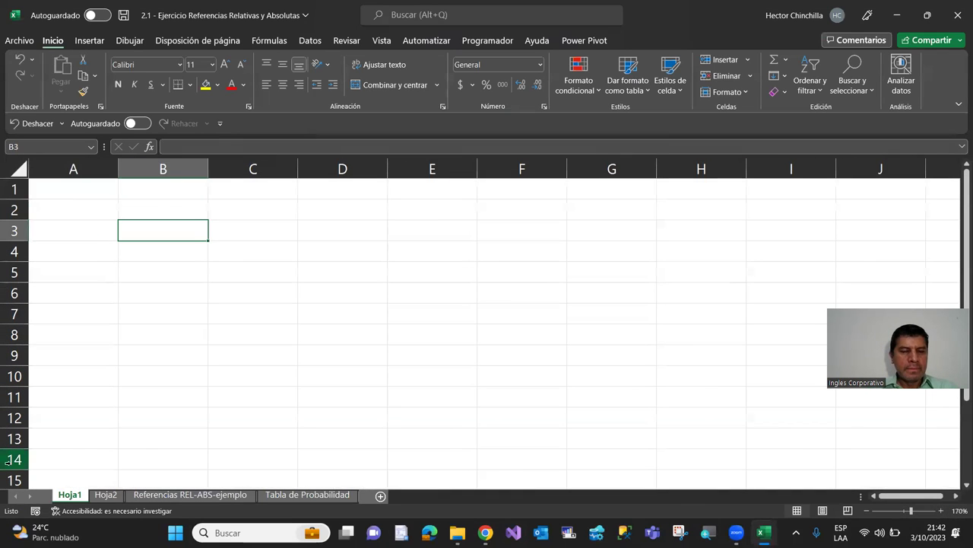
key("Up")
key("Up")
key("Down")
key("Up")
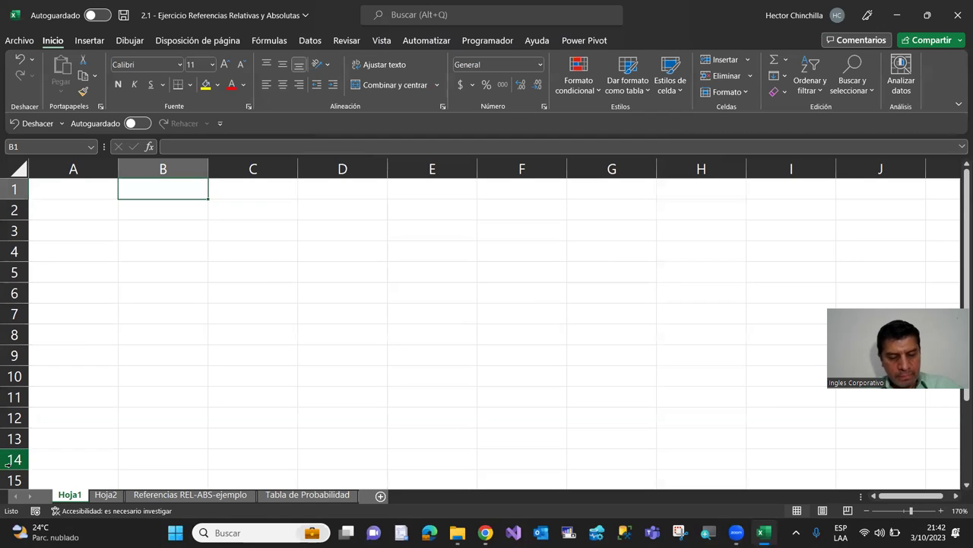
type("Hola")
key("Return")
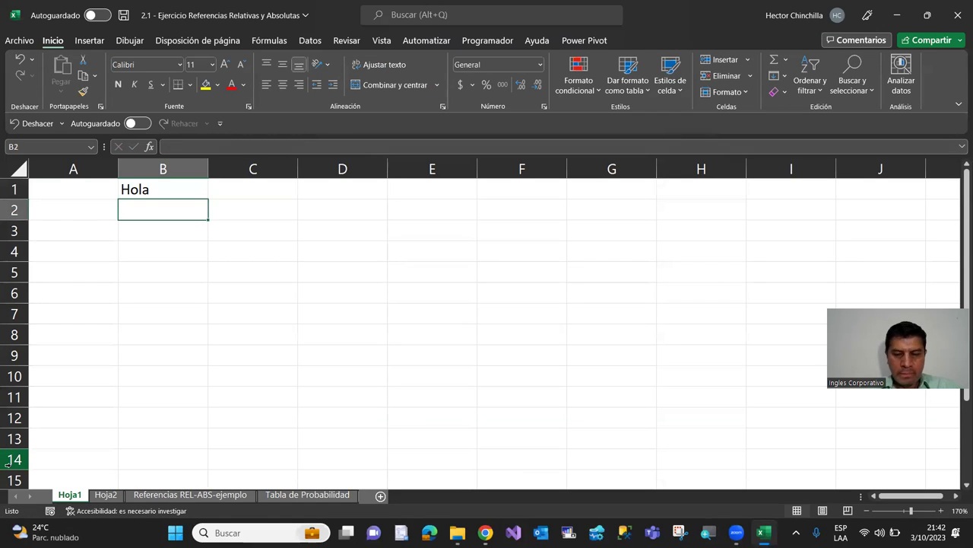
Step: Try the formula =B1 in B3 to echo Hola, then clear B3
key("Down")
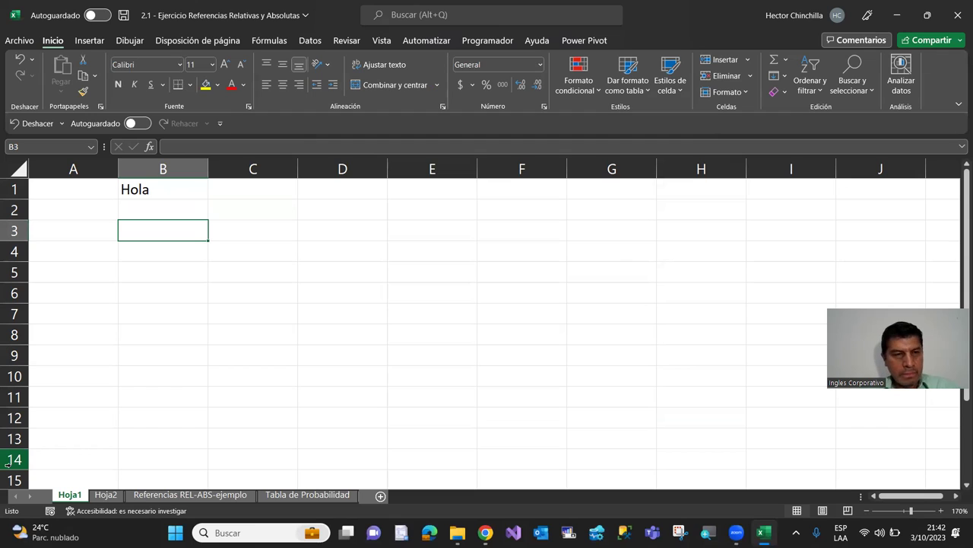
type("=")
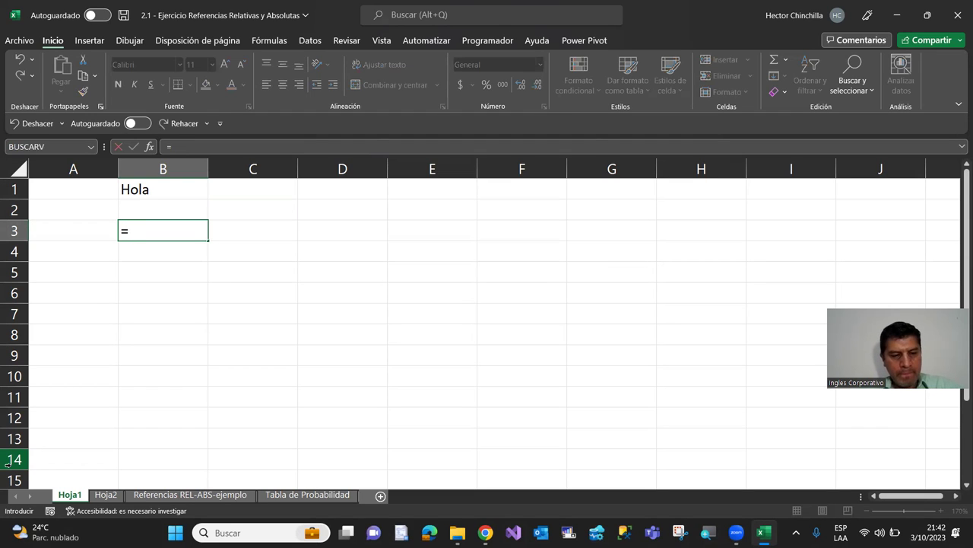
type("B")
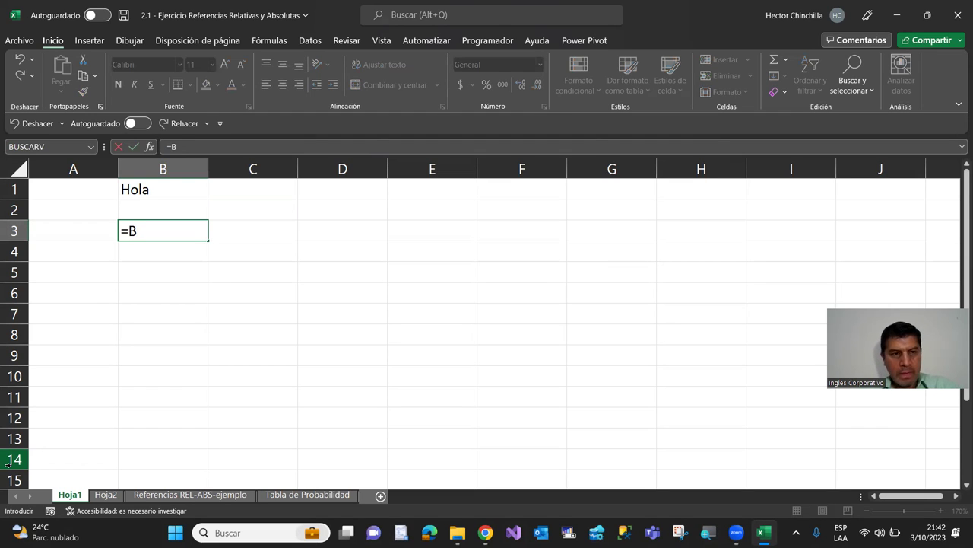
type("1")
key("Return")
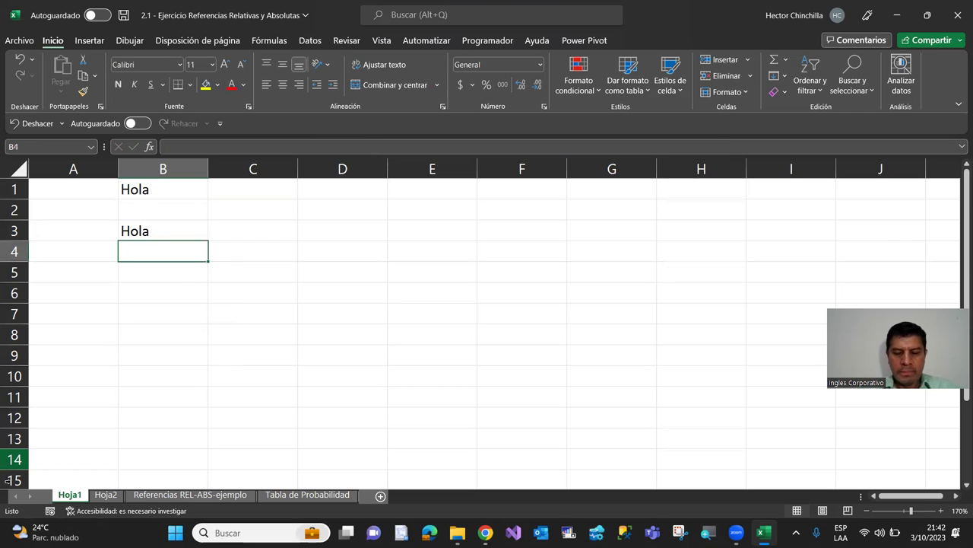
key("Up")
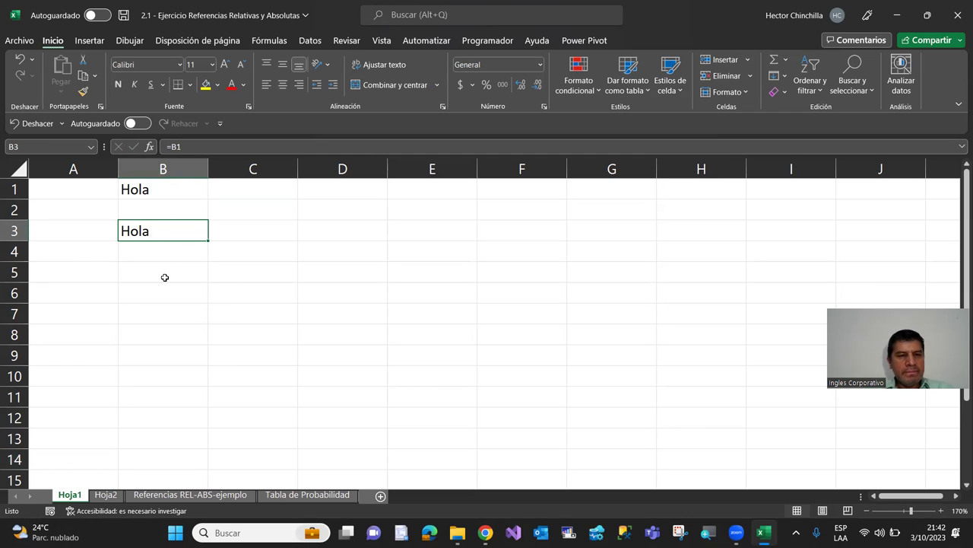
key("Delete")
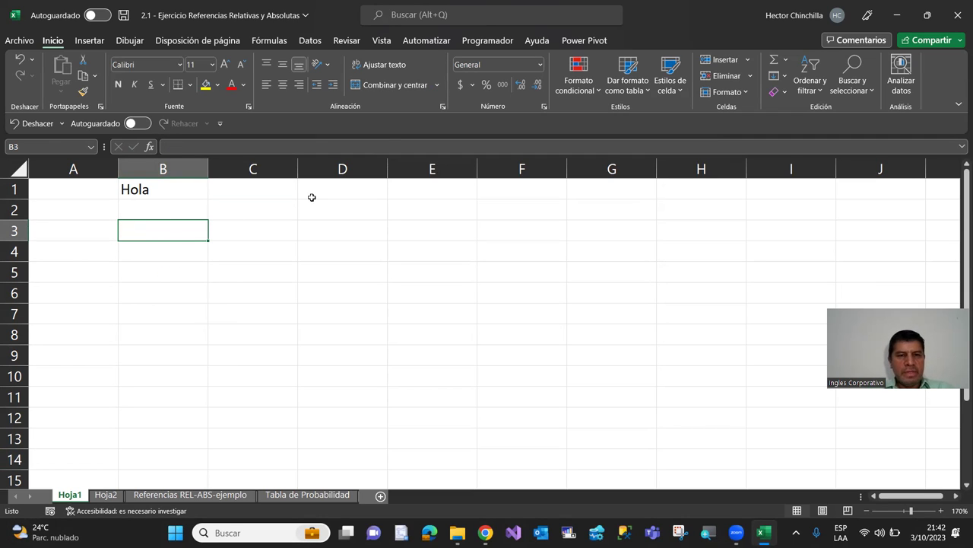
Step: Enter the formula =B1 in D1, correcting the mistyped =B2
left_click(312, 196)
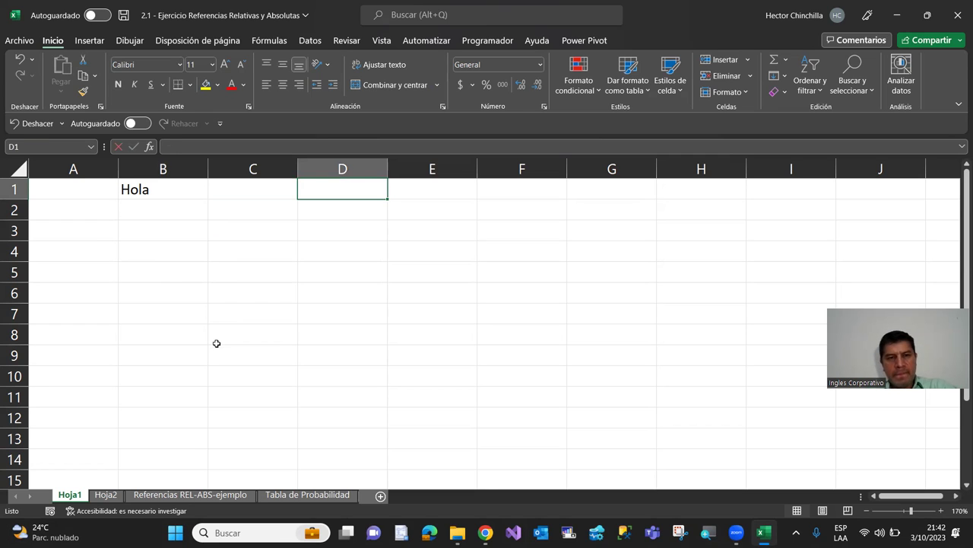
type("=")
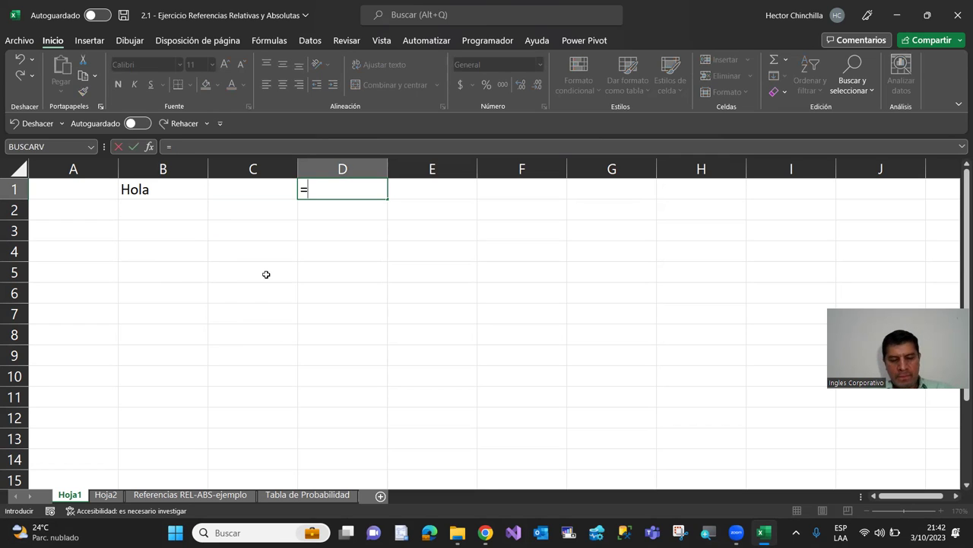
type("B")
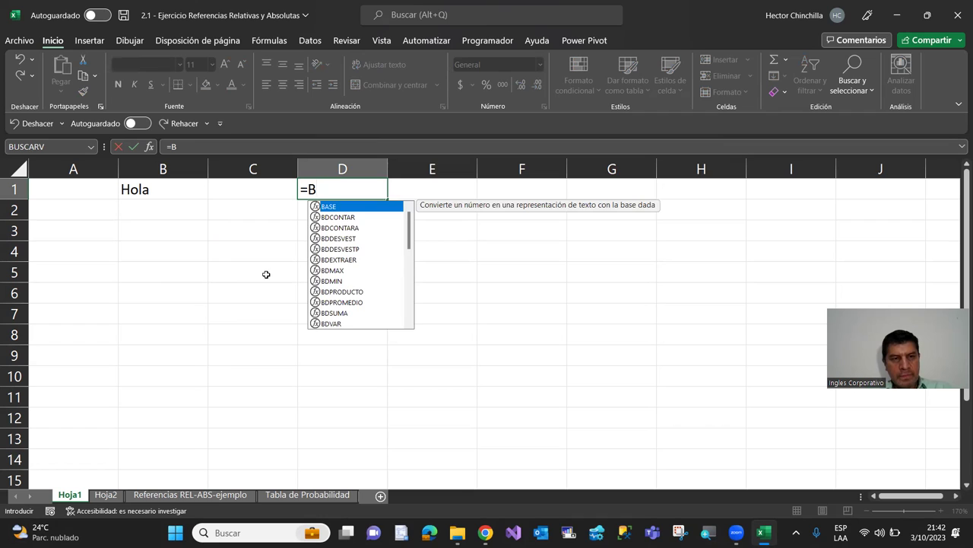
type("2")
key("BackSpace")
type("1")
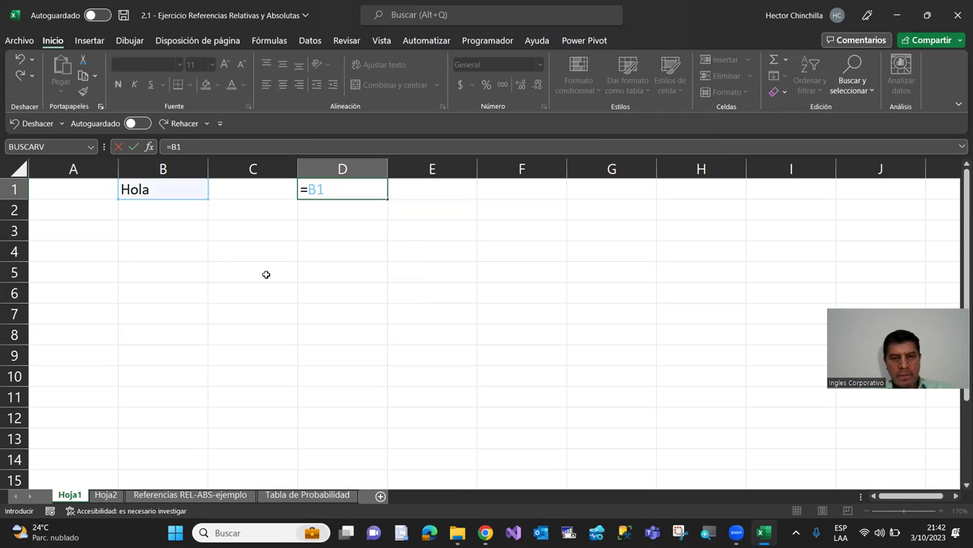
key("Return")
left_click(347, 199)
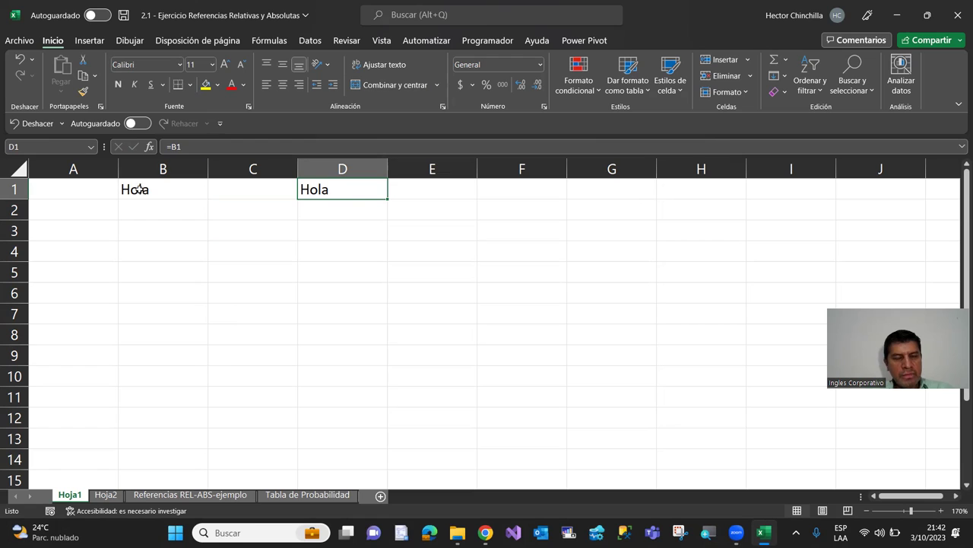
double_click(342, 194)
key("shift+Home")
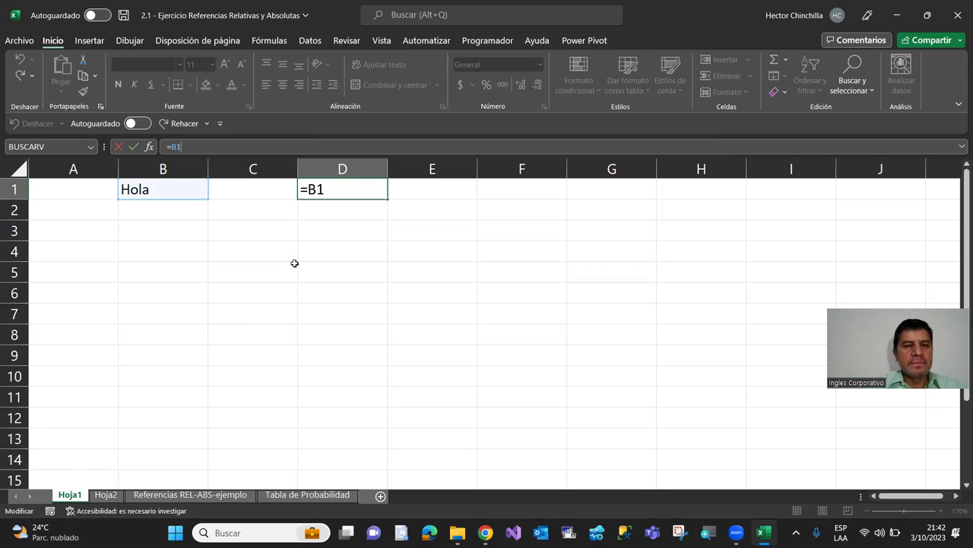
left_click(260, 212)
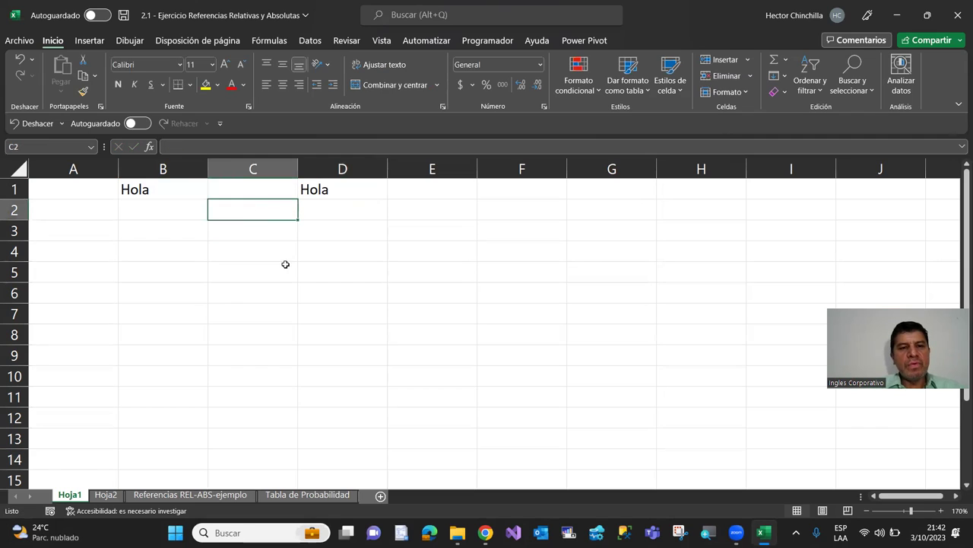
Step: Copy D1's formula into D2 as a test, then delete it from D2
left_click(318, 194)
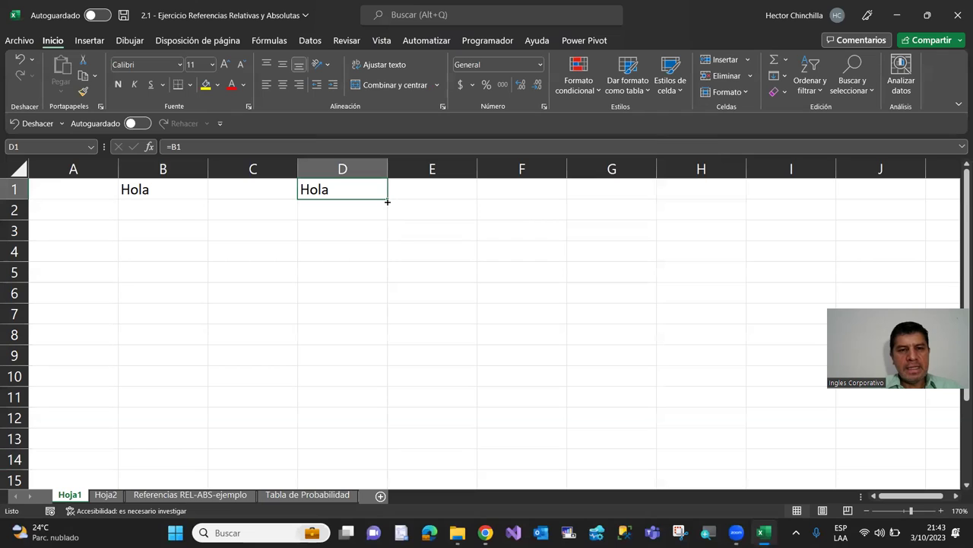
key("ctrl+c")
key("Down")
key("ctrl+v")
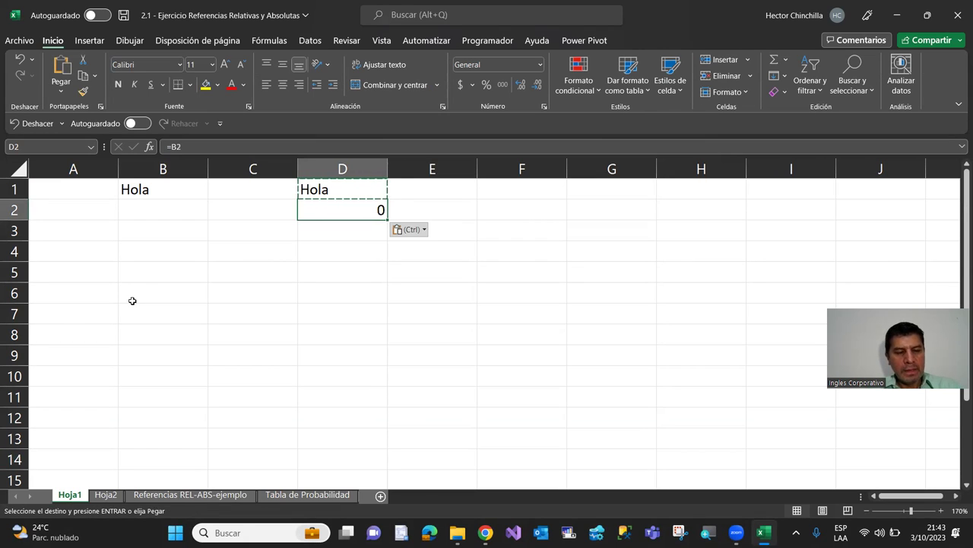
key("Escape")
key("Up")
key("Down")
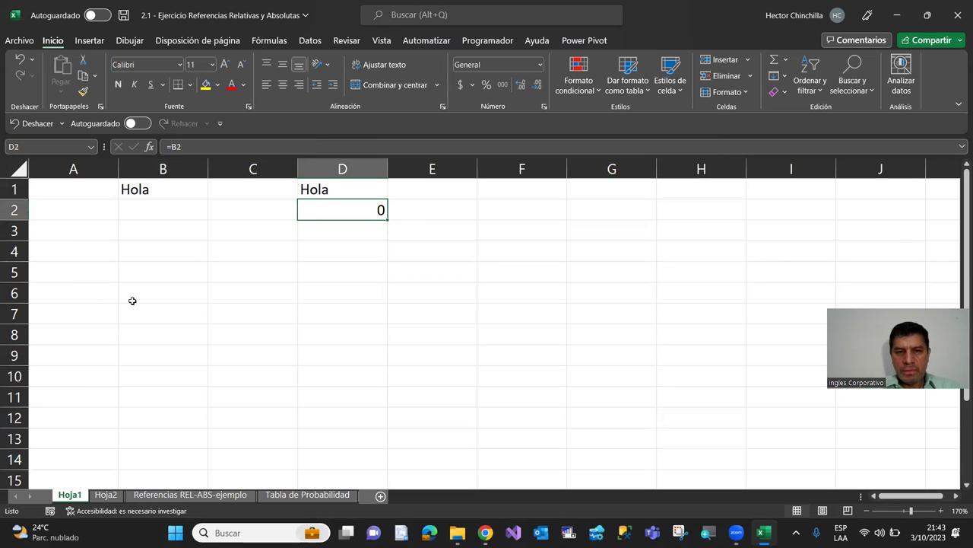
key("Delete")
Step: Enter Mundo, Gente and Joven in B2:B4 below Hola
key("Left")
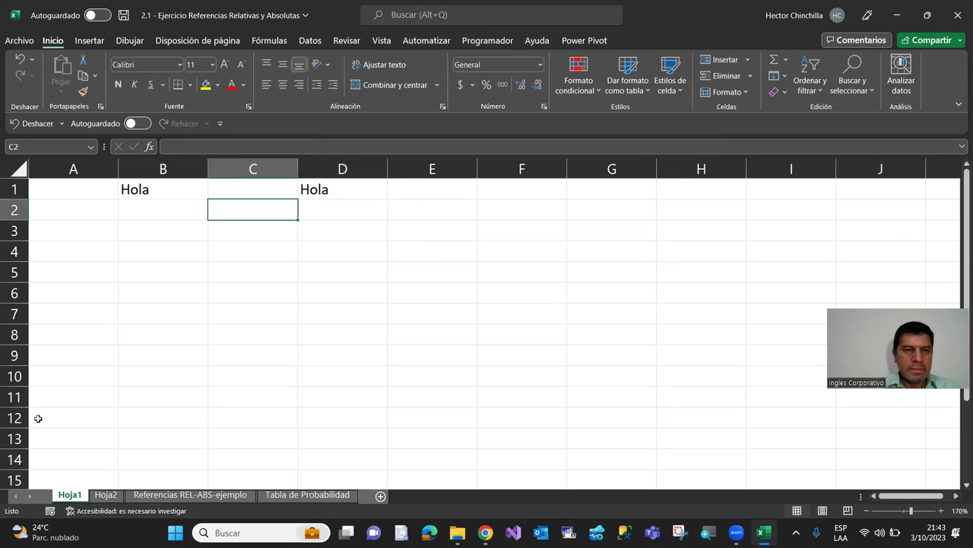
key("Left")
type("Mundo")
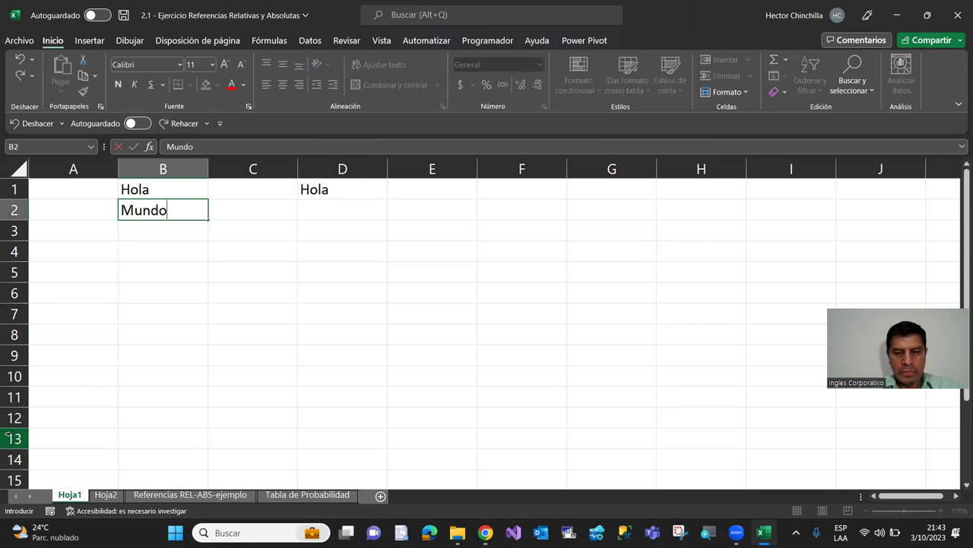
key("Return")
type("Gente")
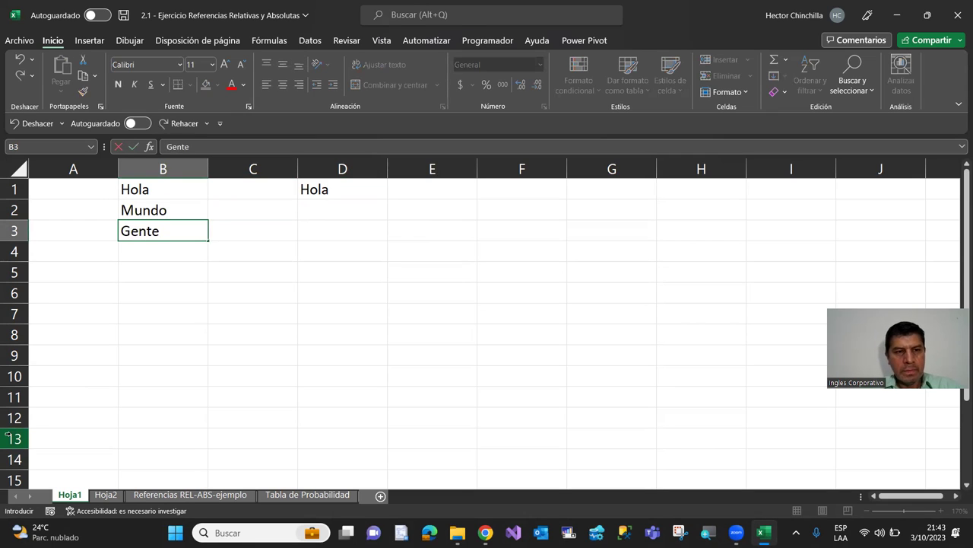
key("Return")
type("Joven")
key("Return")
key("Up")
key("Up")
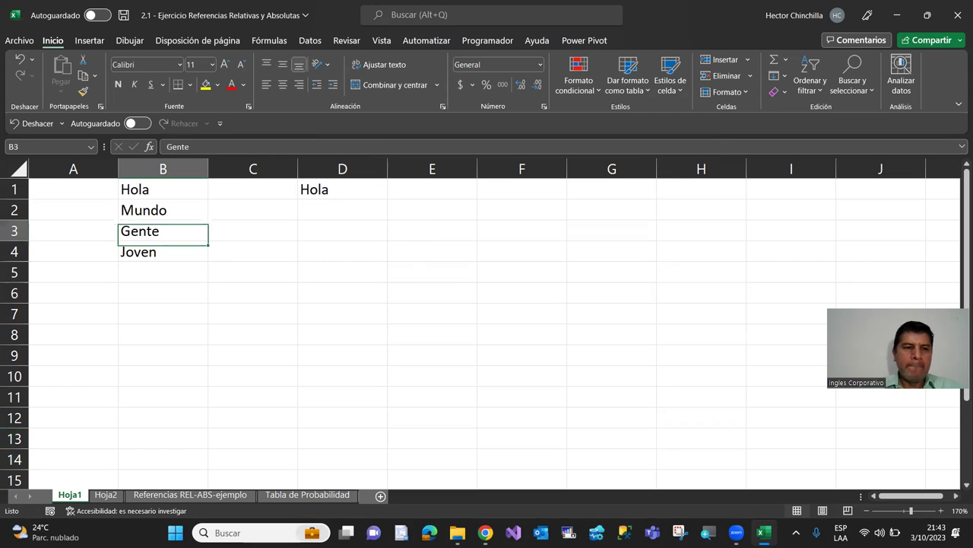
key("Up")
key("Up")
key("Right")
key("Right")
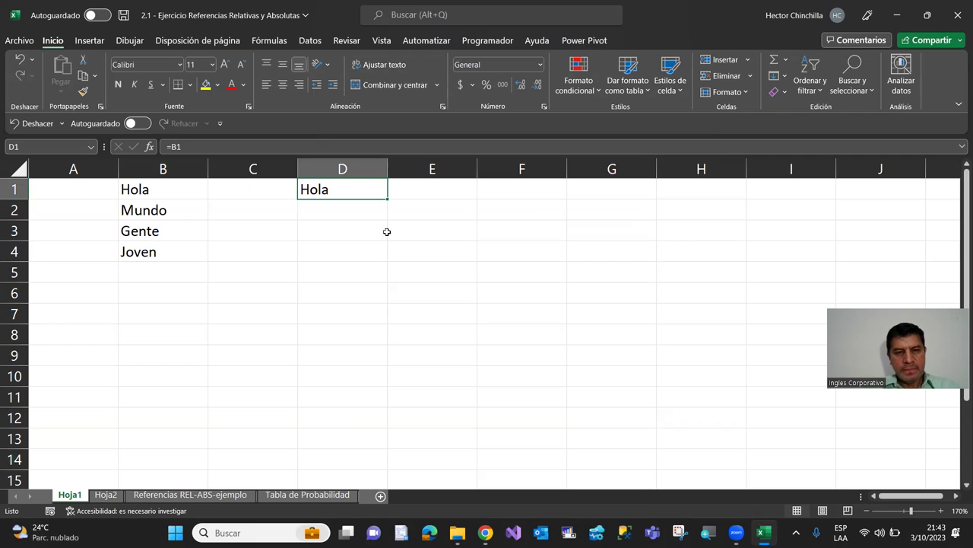
Step: Copy D1's =B1 formula and paste it into D2, D3 and D4
key("ctrl+c")
key("Down")
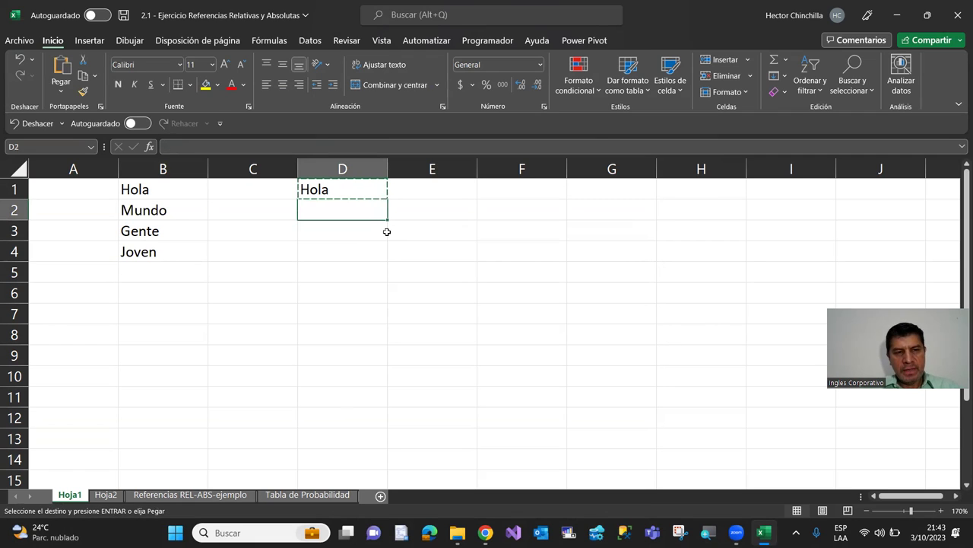
key("ctrl+v")
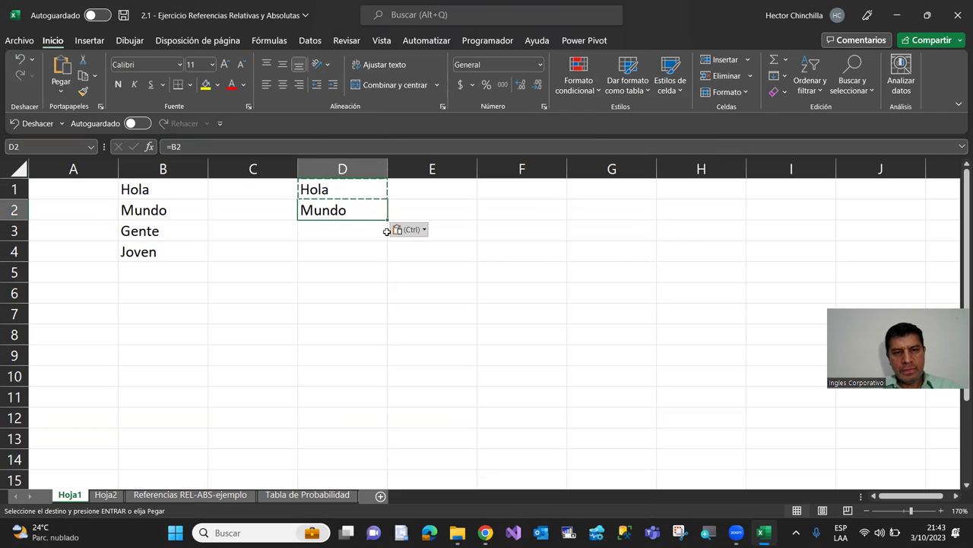
key("Down")
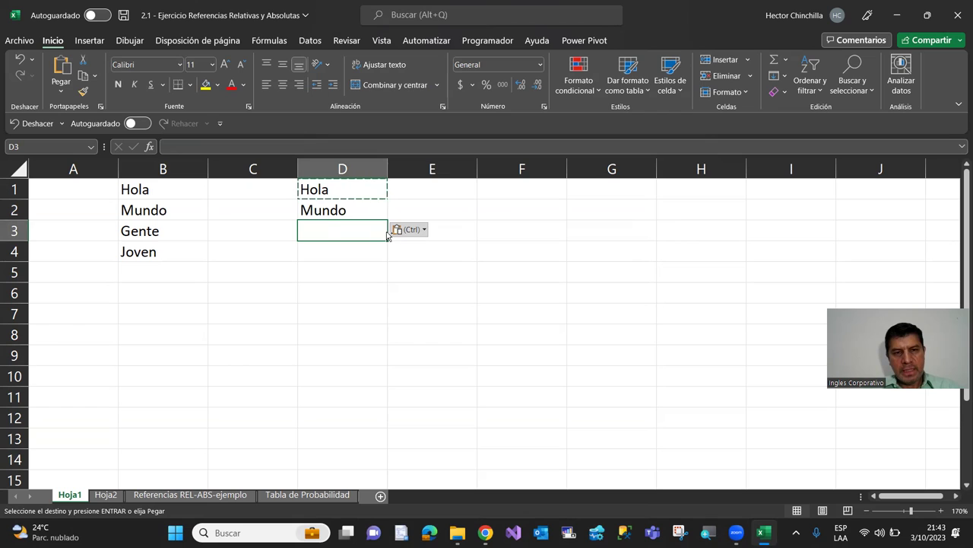
key("ctrl+v")
key("ctrl")
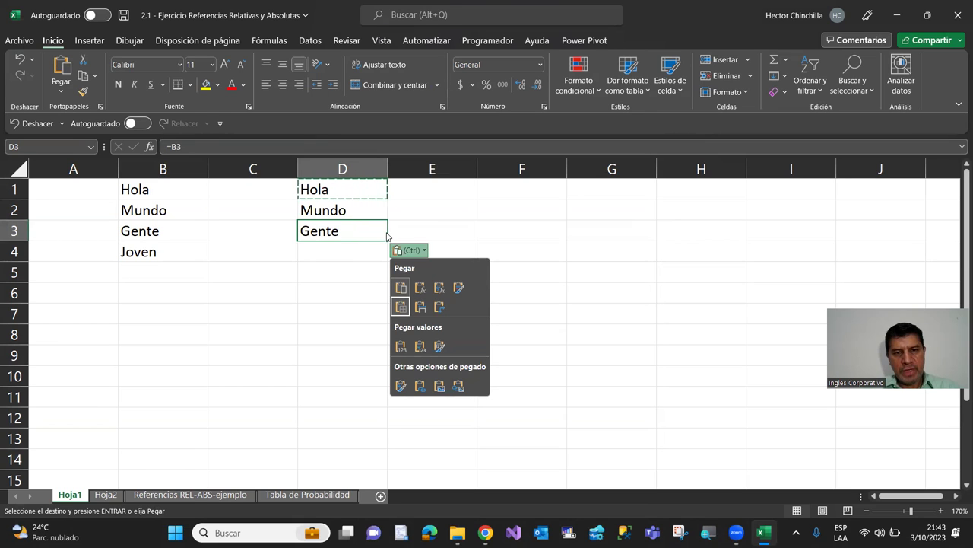
key("Escape")
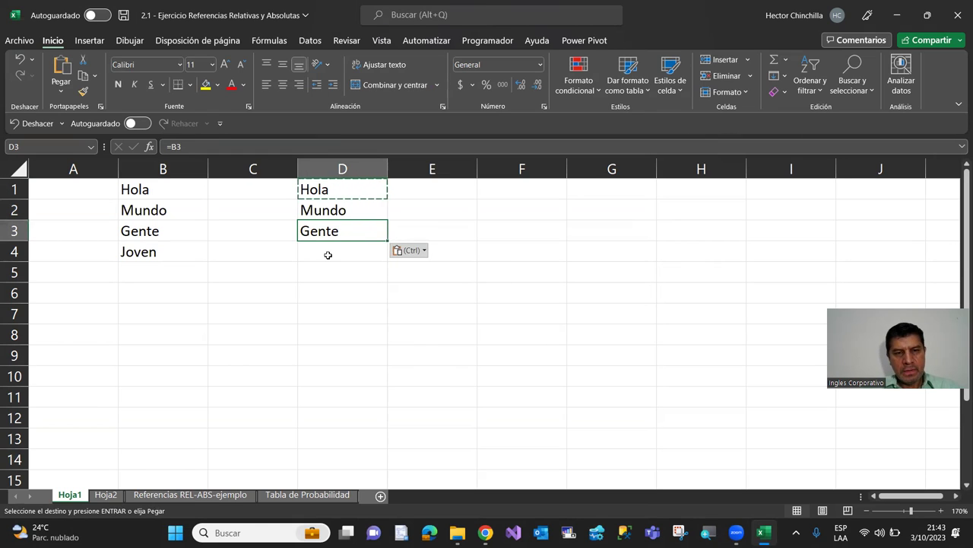
key("Down")
key("ctrl+v")
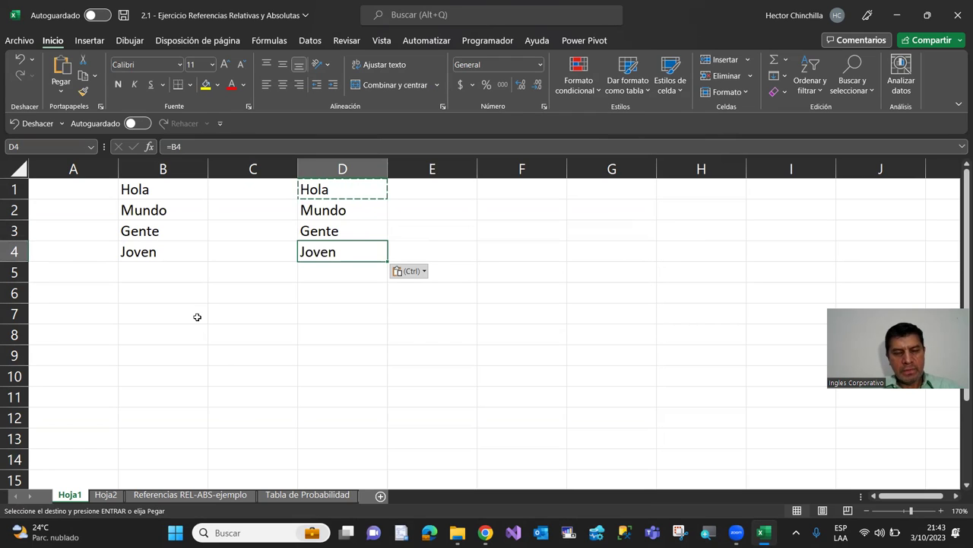
key("Escape")
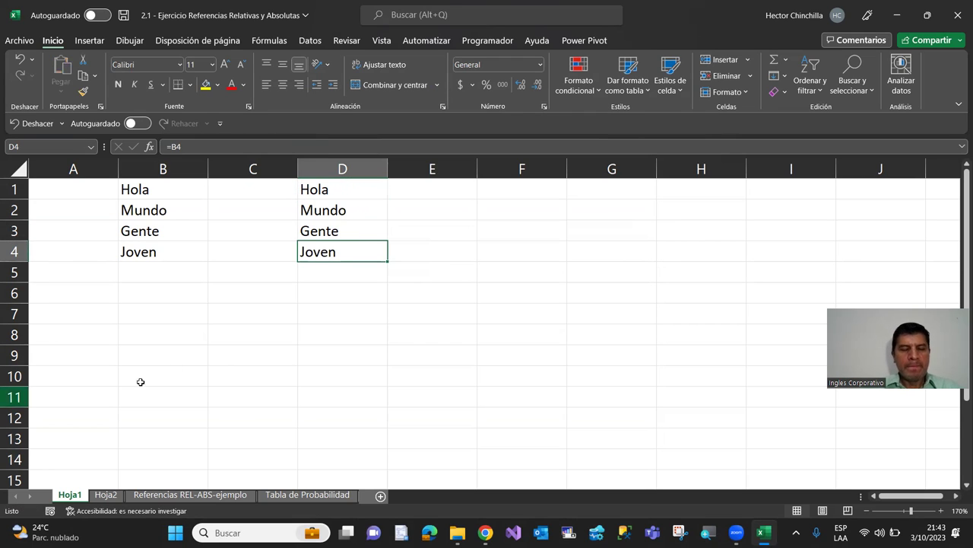
key("Up")
key("Up")
key("Up")
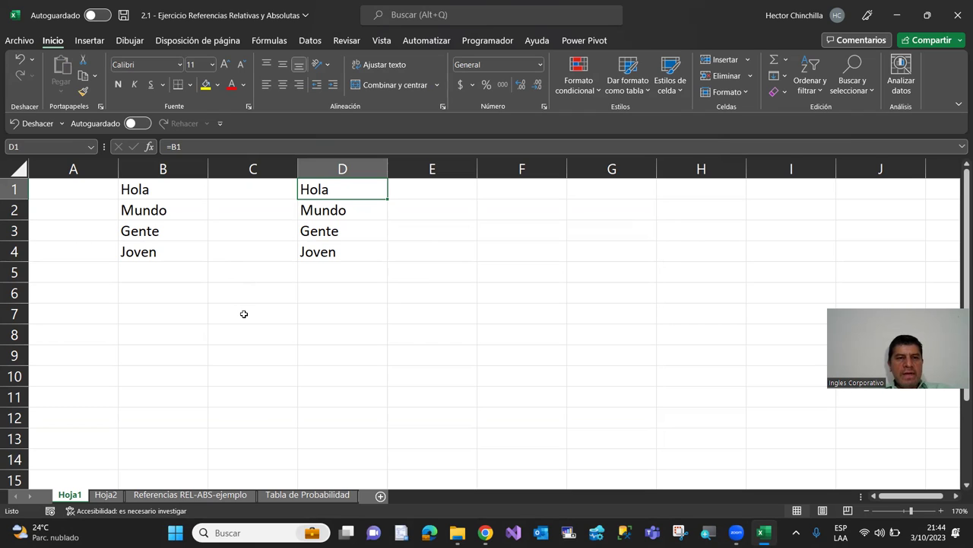
Step: Check that D2–D4 hold the relative formulas =B2, =B3 and =B4
key("Down")
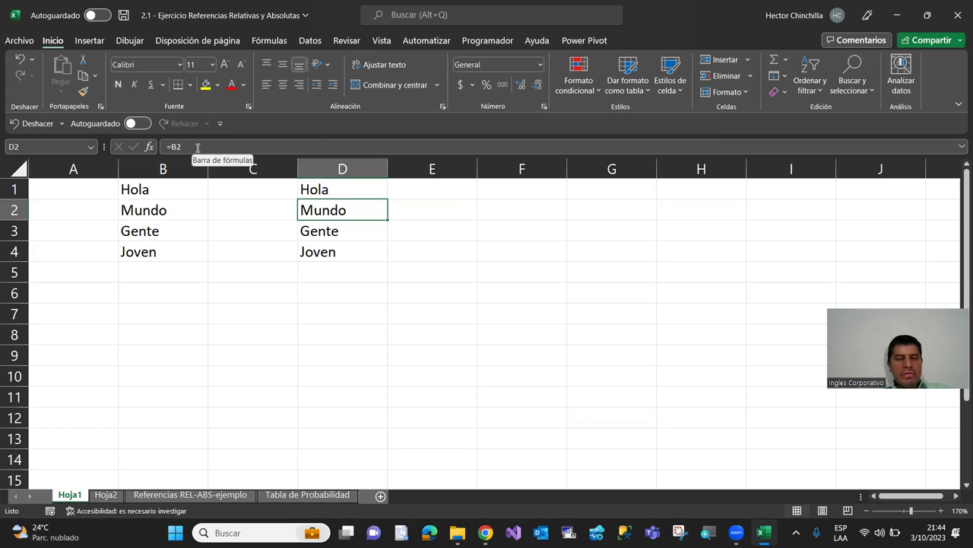
left_click(297, 239)
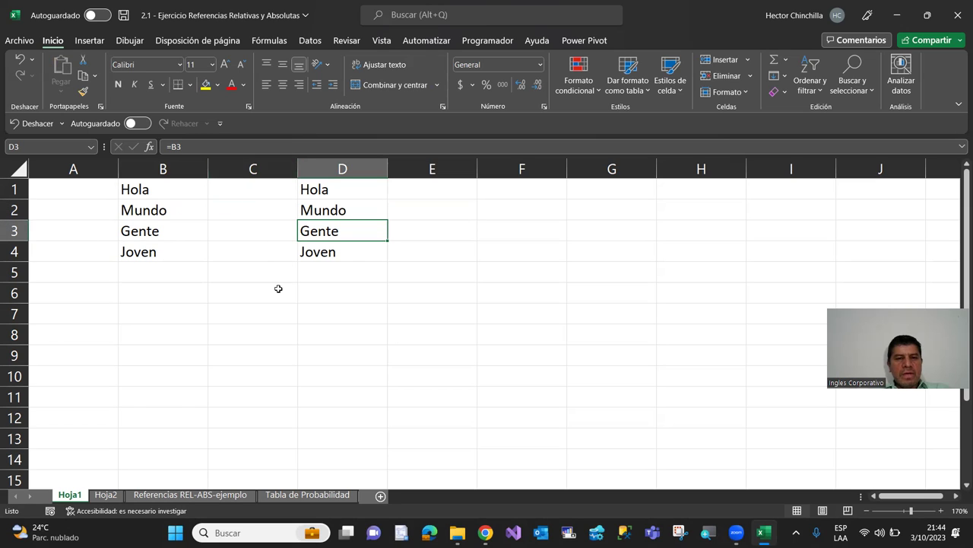
key("Down")
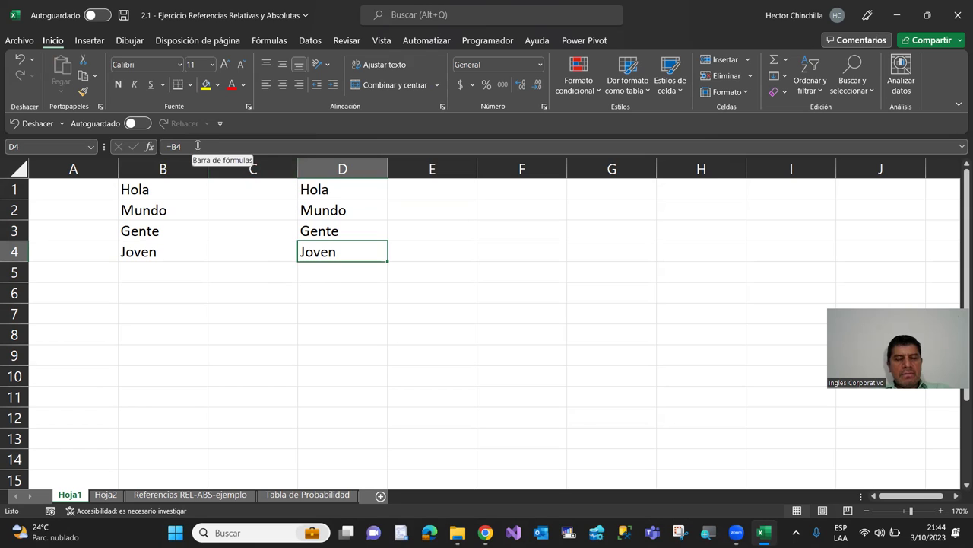
left_click(159, 251)
left_click(313, 258)
key("Up")
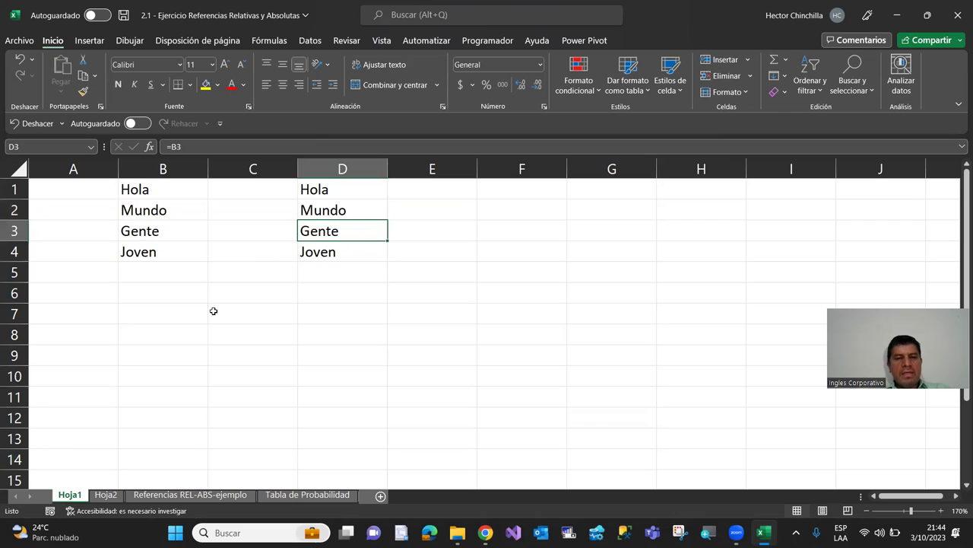
key("Up")
key("Up")
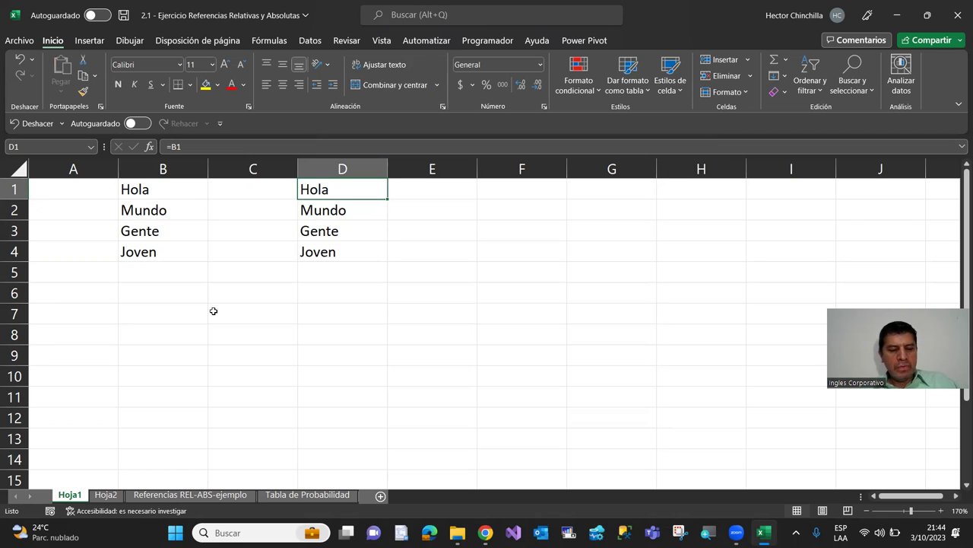
Step: Glance at the absolute-references lesson, then compare the D1 and D2 formulas again
key("alt+Tab")
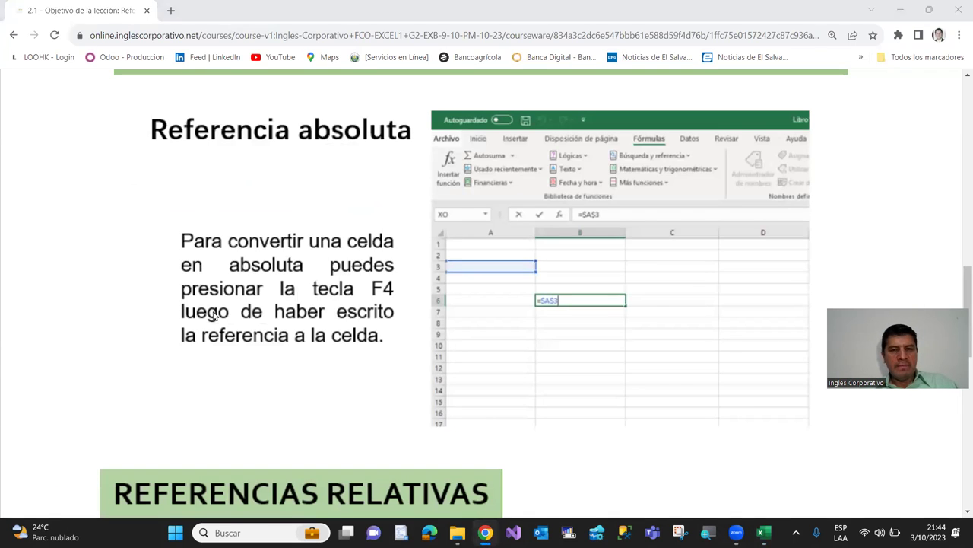
key("alt+Tab")
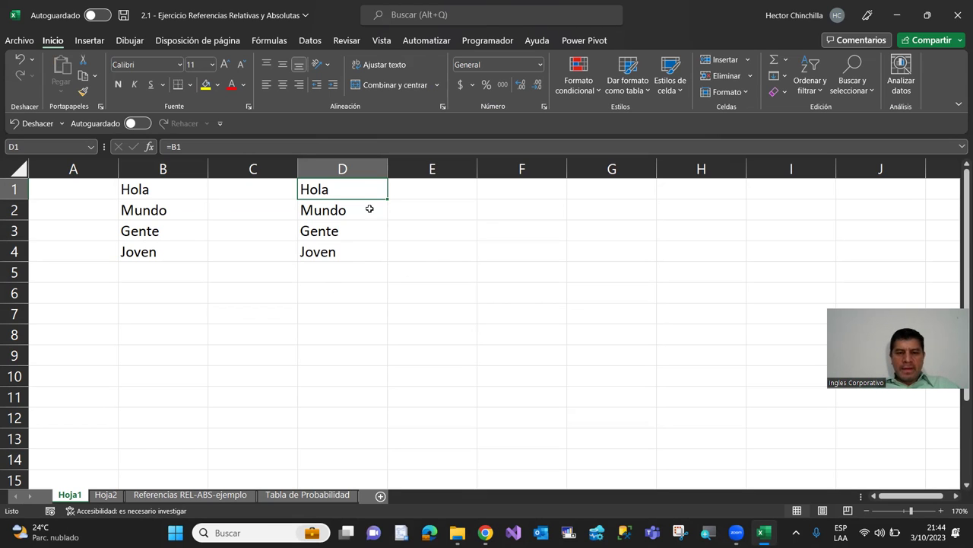
key("Down")
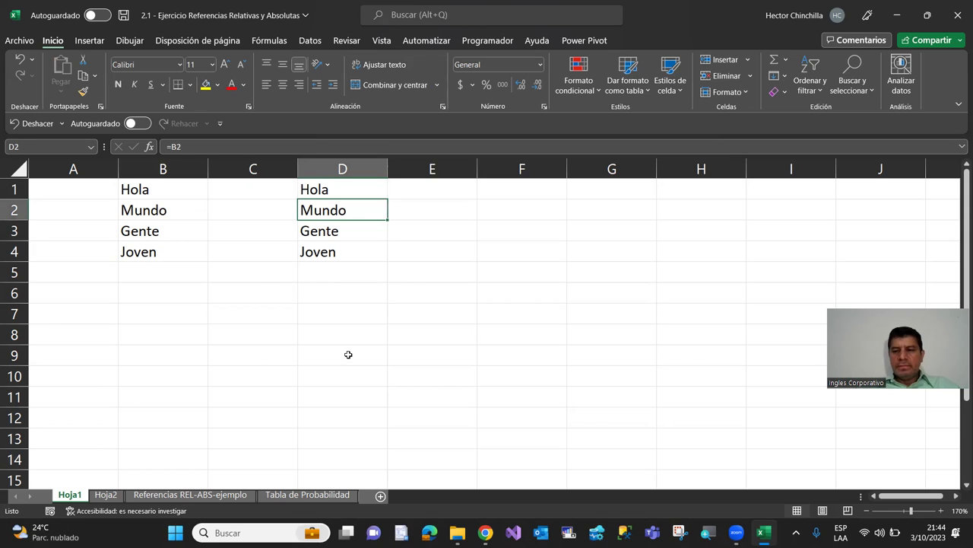
key("Up")
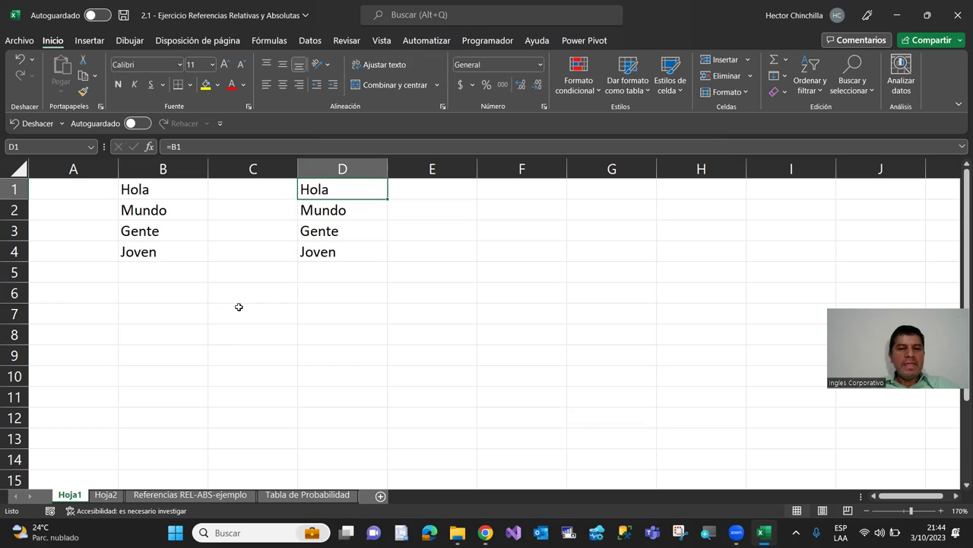
key("Down")
key("Up")
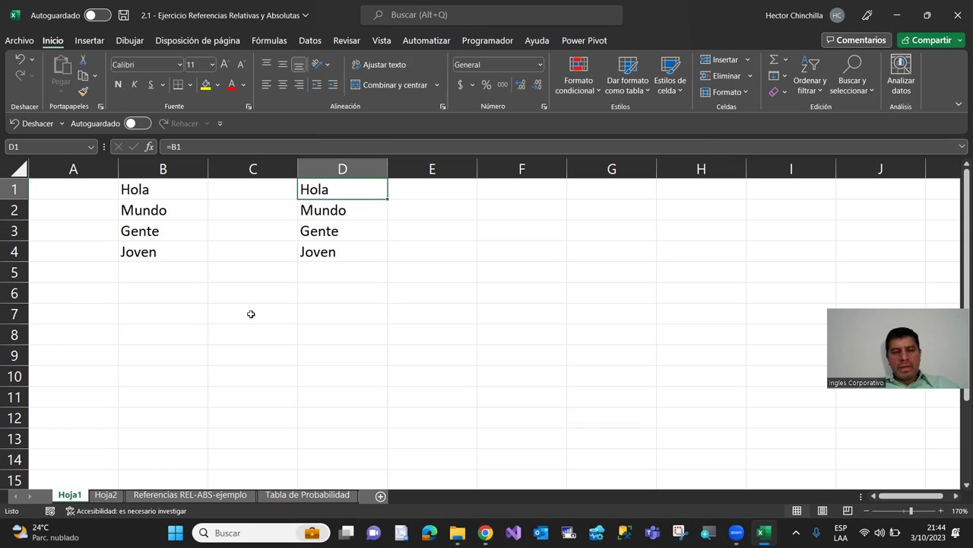
Step: Clear B1:D5 and enter Peraz, Manzanas and Jocotes in B1:B3
left_click(153, 196)
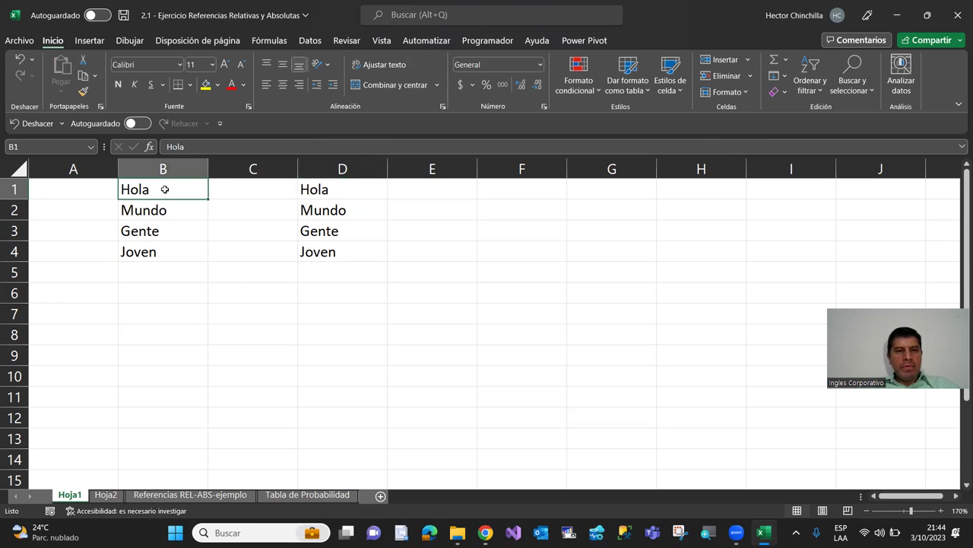
left_click_drag(172, 191, 315, 263)
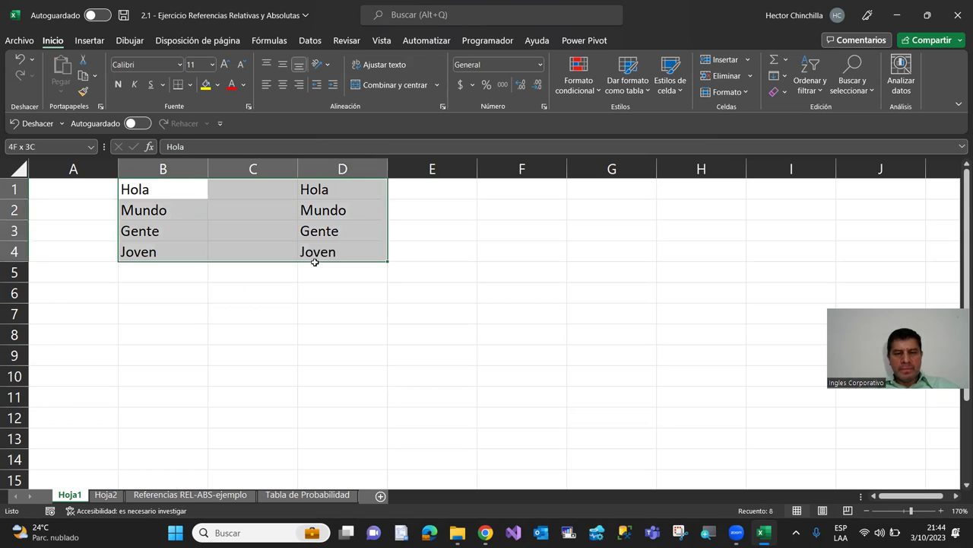
key("Delete")
left_click(187, 182)
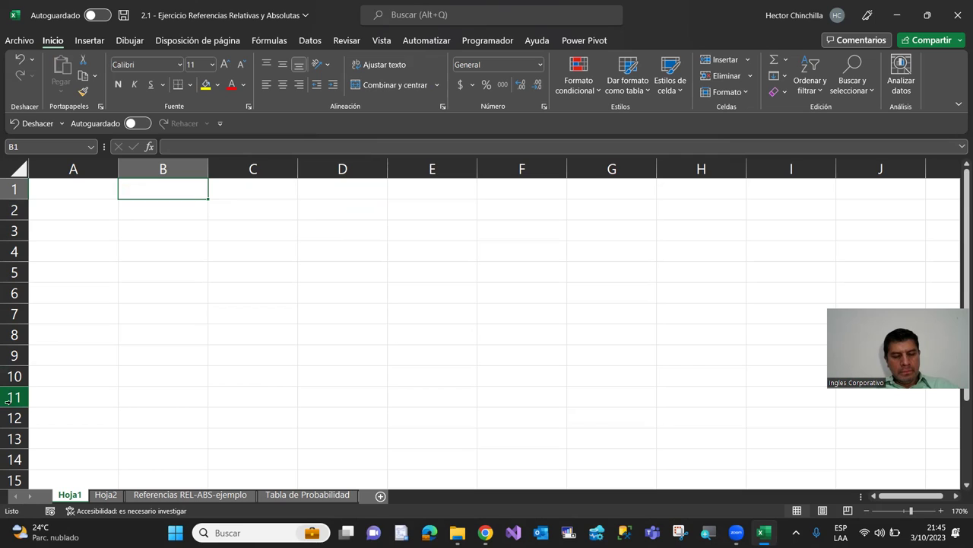
type("Peraz")
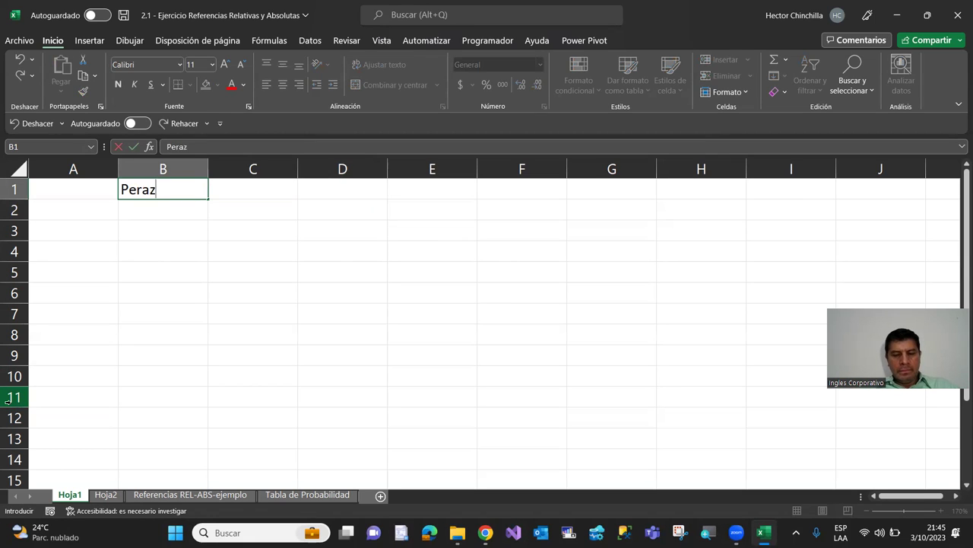
key("Return")
type("Manza")
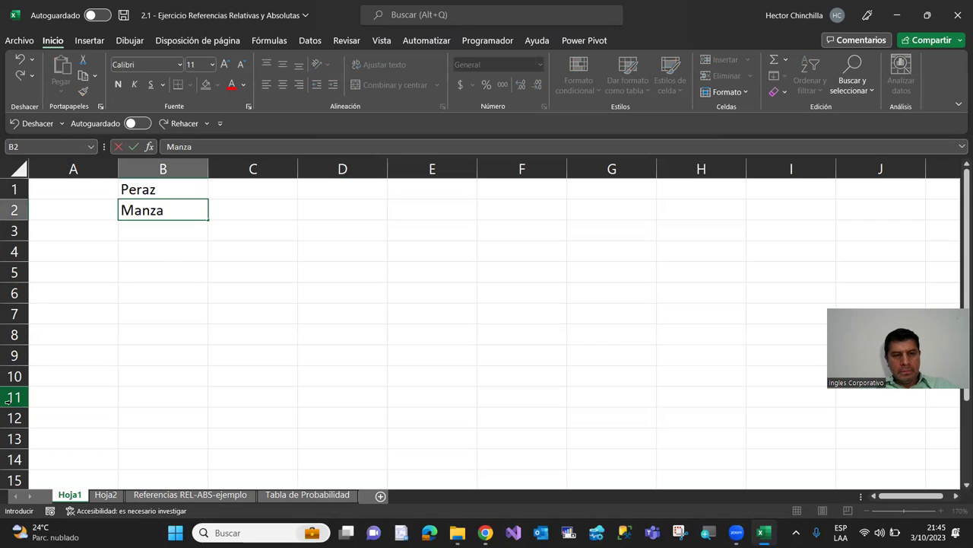
type("nas")
key("Return")
type("Joco")
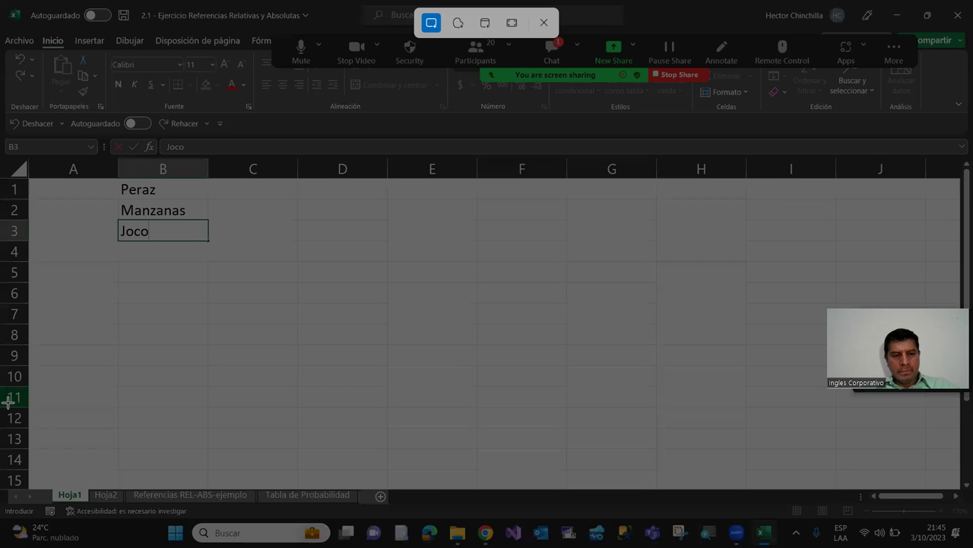
type("tes")
key("Return")
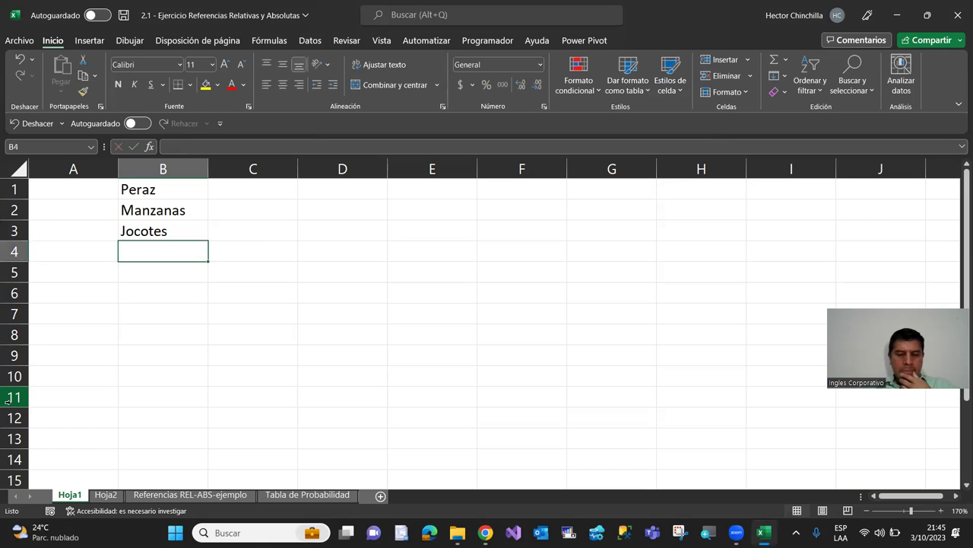
Step: Enter the quantities 10, 25 and 30 in C1:C3
key("Up")
key("Up")
key("Up")
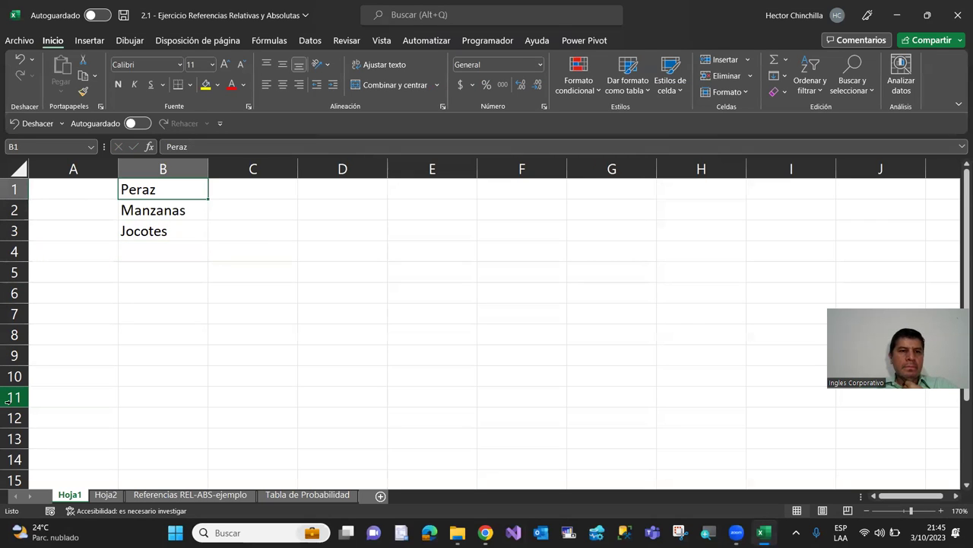
key("Right")
type("10")
key("Return")
type("10")
key("BackSpace")
key("BackSpace")
type("25")
key("Return")
type("30")
key("Return")
key("Up")
key("Up")
key("Up")
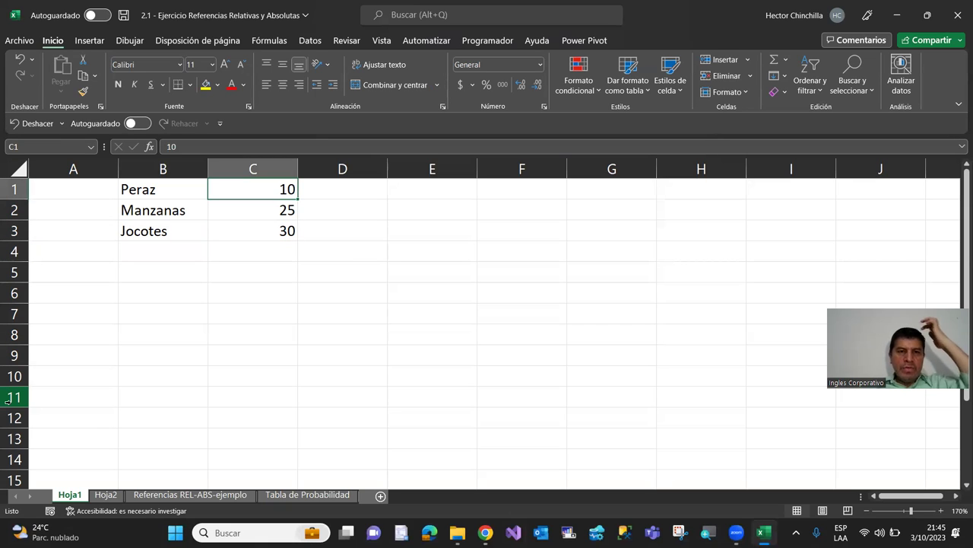
key("Right")
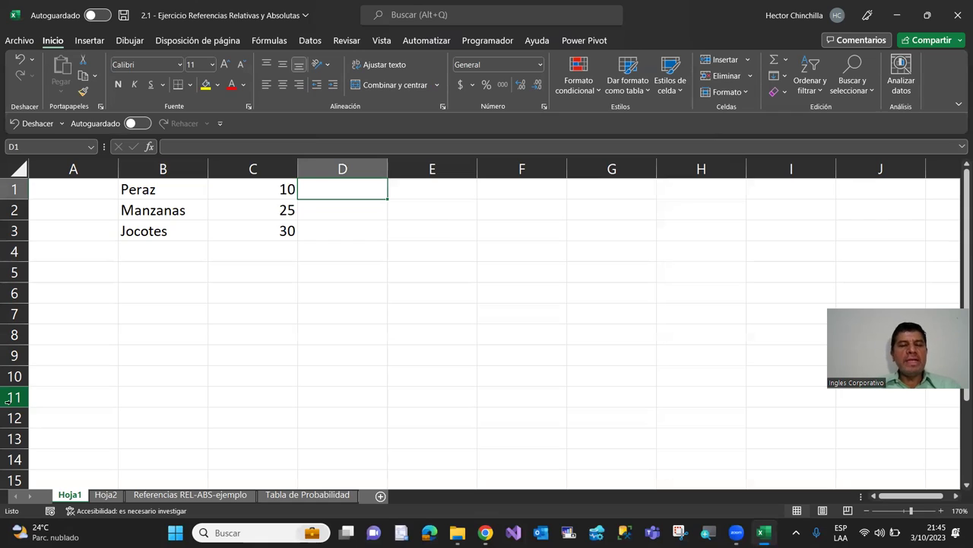
Step: Copy the value 10 from C1 and paste it into D1
key("Left")
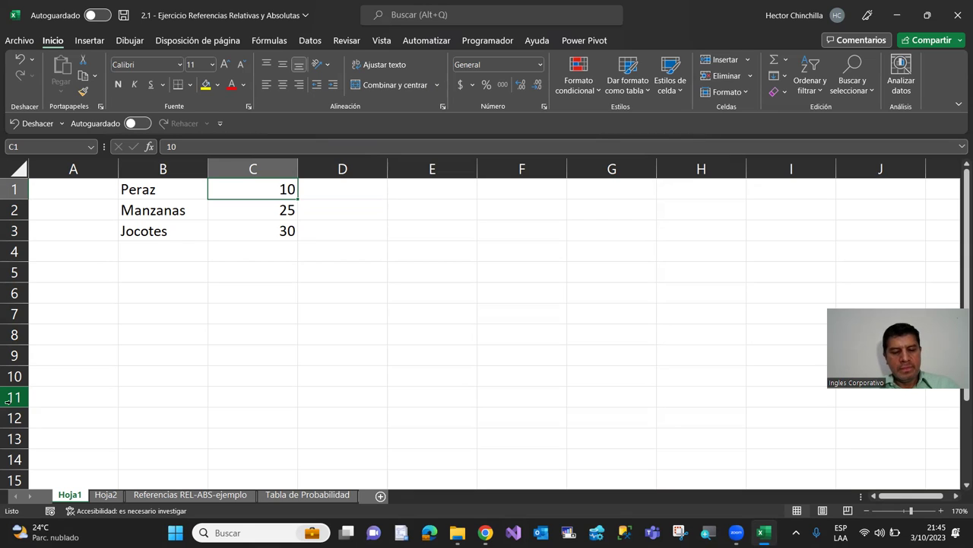
key("ctrl+c")
key("Right")
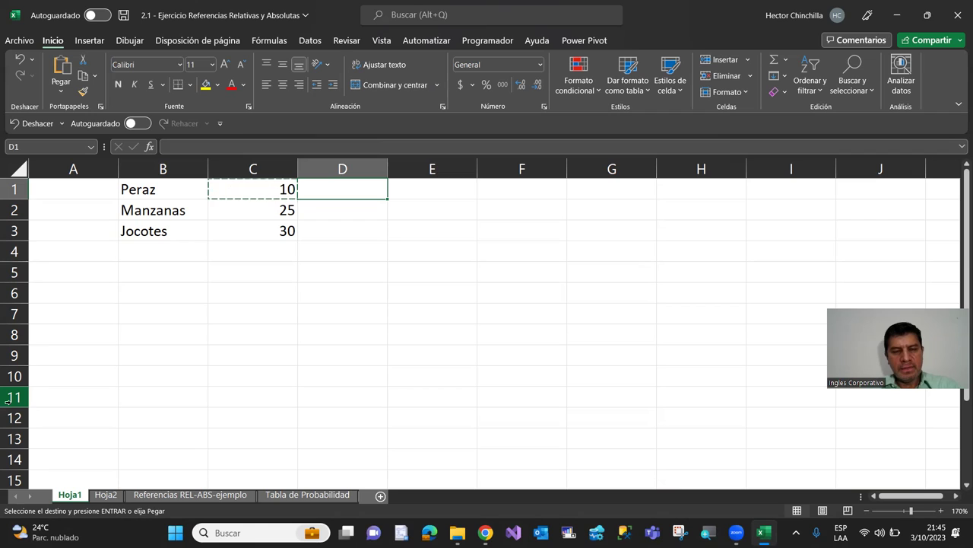
key("ctrl+v")
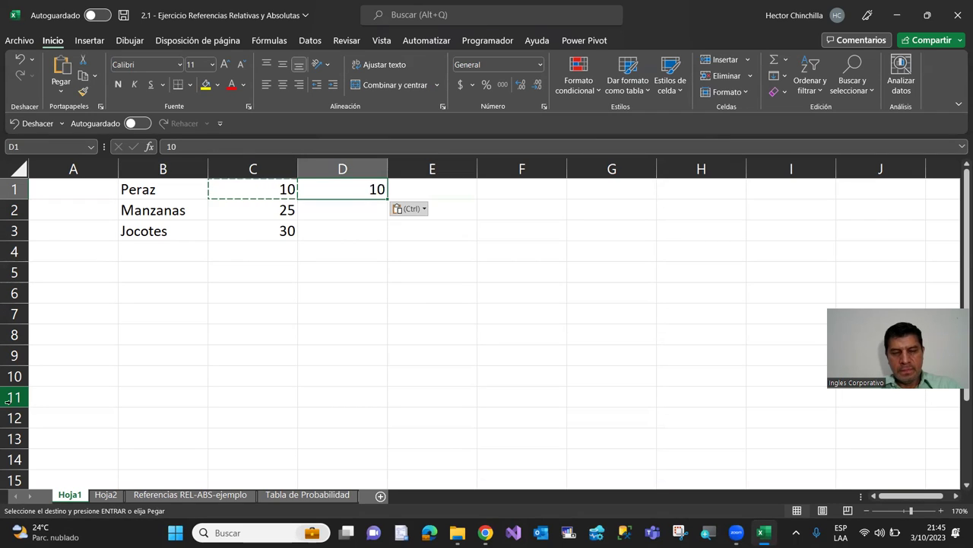
key("Escape")
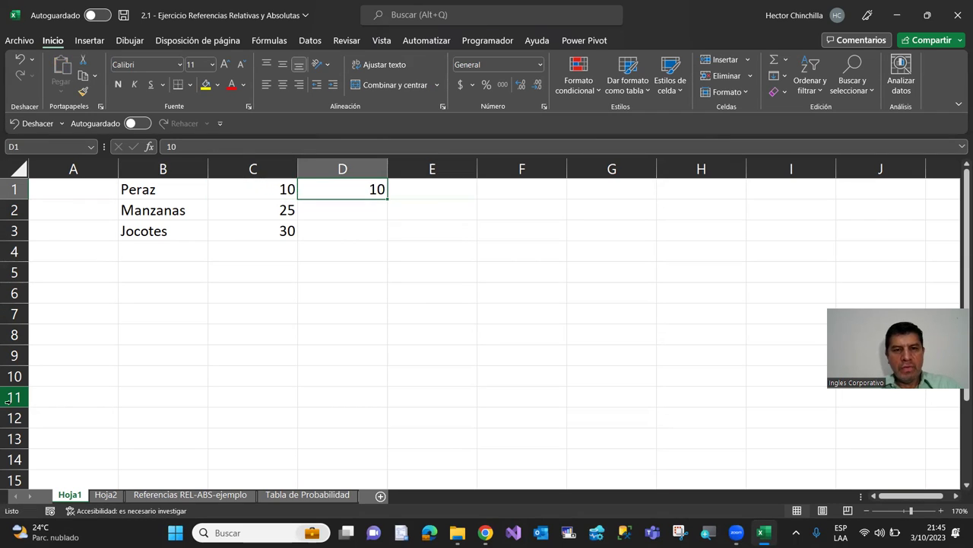
Step: Replace D1's contents with the formula =C1 so it displays 10
key("Left")
key("Right")
key("Left")
key("Right")
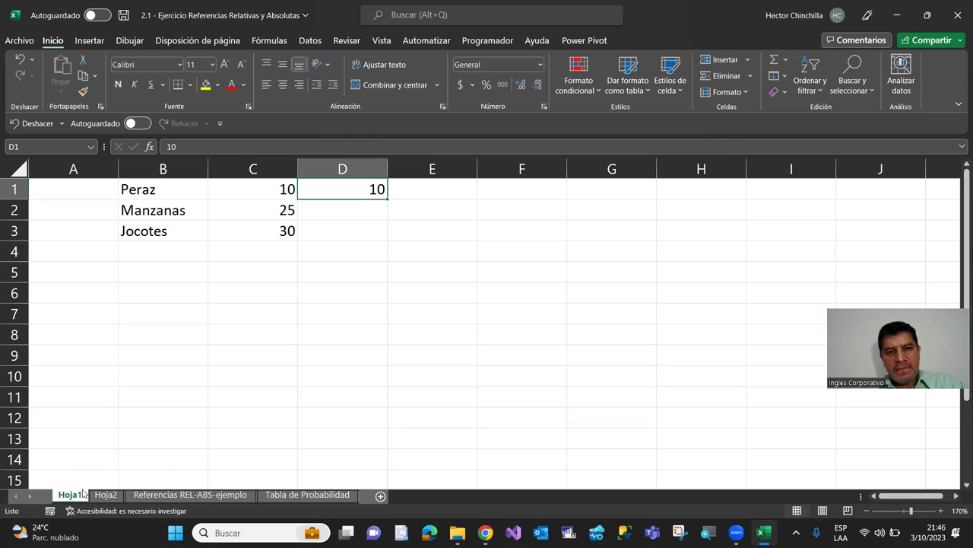
type("=")
key("Left")
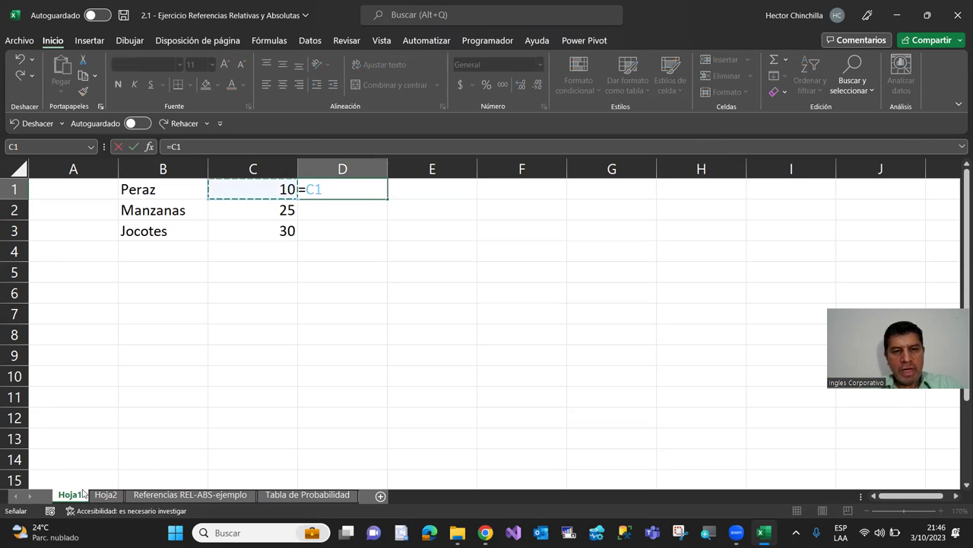
key("Return")
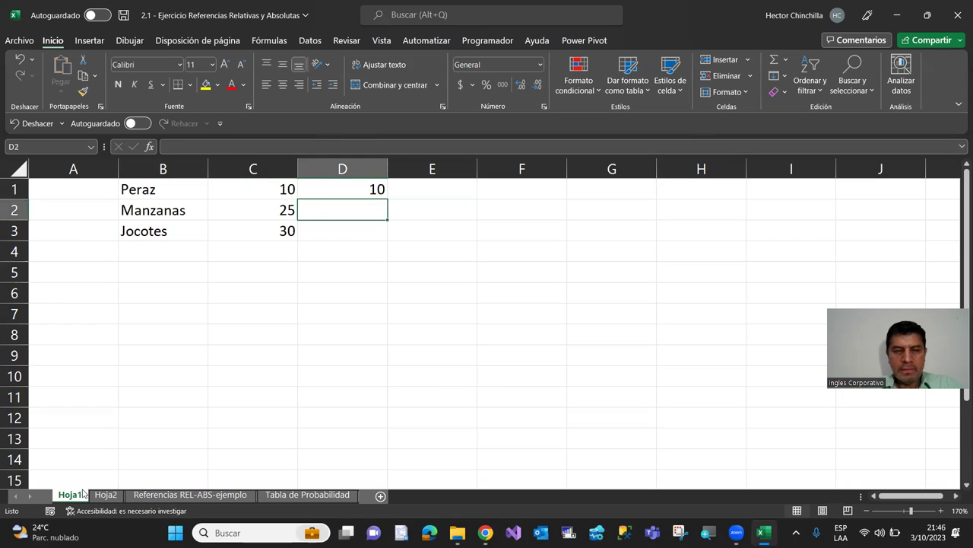
key("Up")
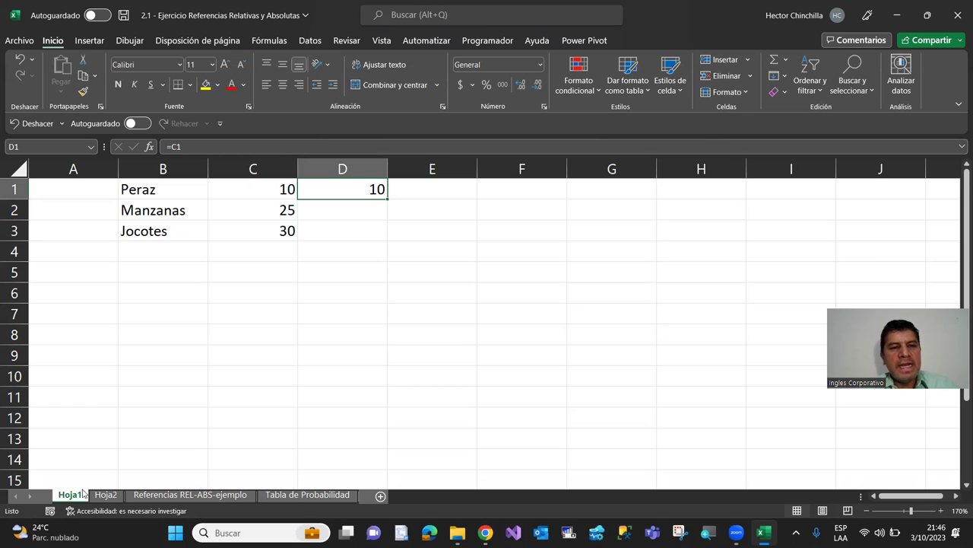
Step: Replace the final z in B1 with s so the label reads Peras, then return to D1
key("Left")
key("Left")
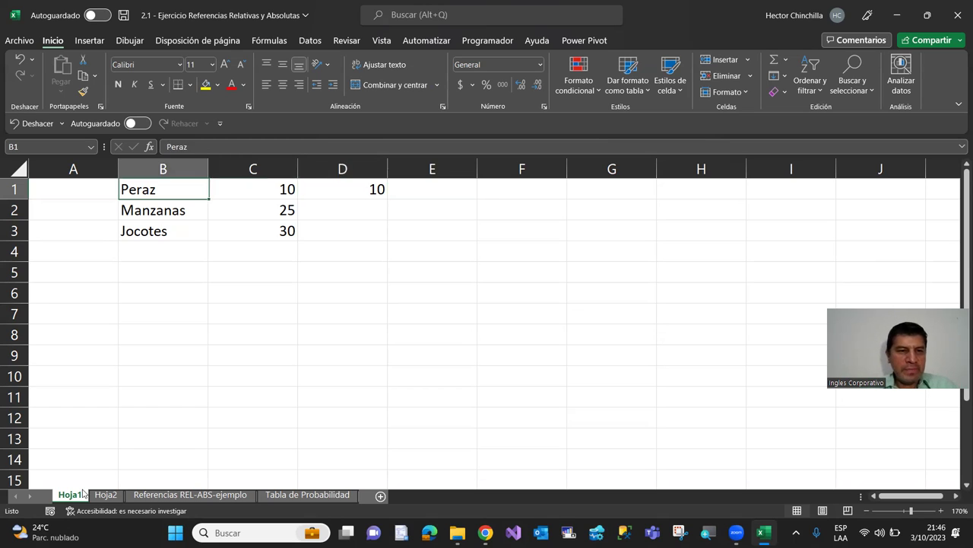
key("F2")
key("BackSpace")
type("s")
key("Return")
key("Up")
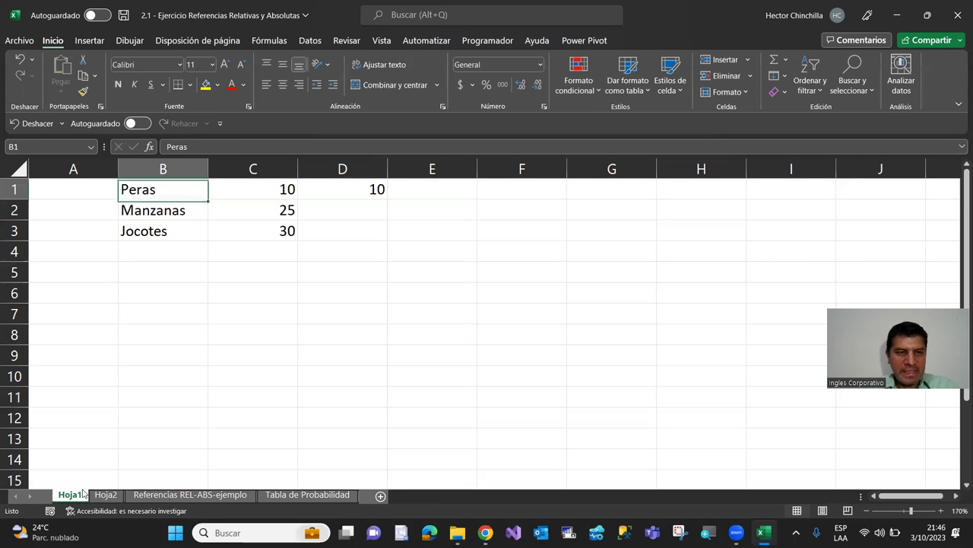
key("Right")
key("Right")
key("Left")
key("Right")
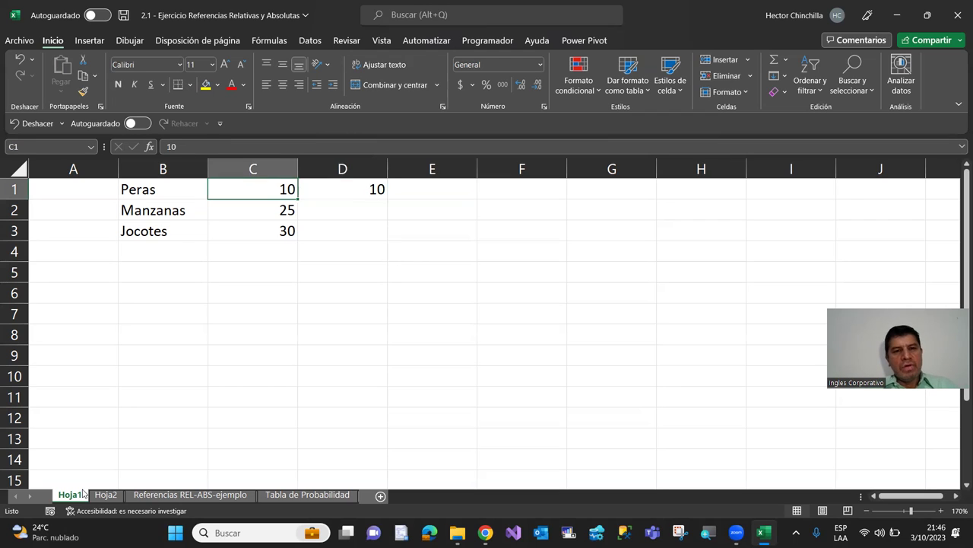
Step: Copy D1's formula into D2 and D3 so they show 25 and 30
key("ctrl+c")
key("Down")
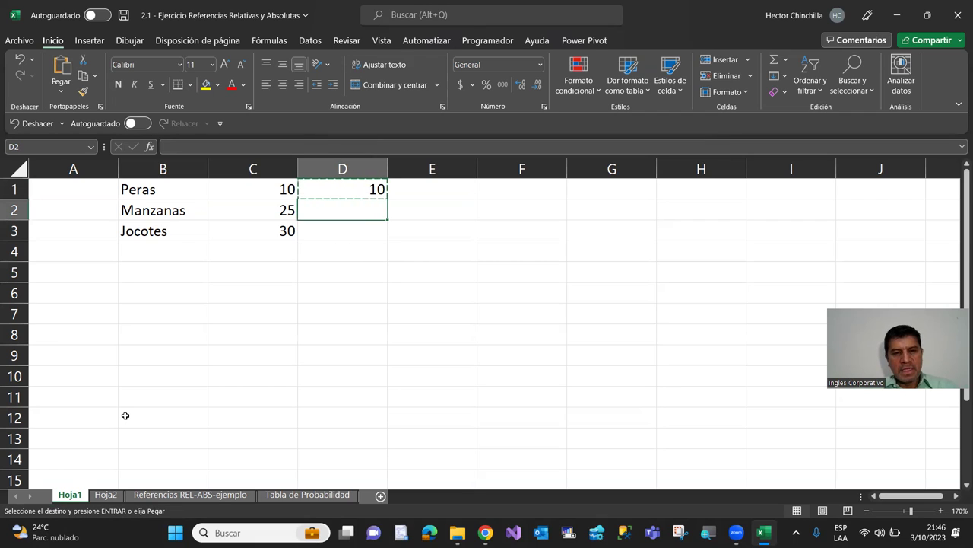
key("ctrl+v")
key("Down")
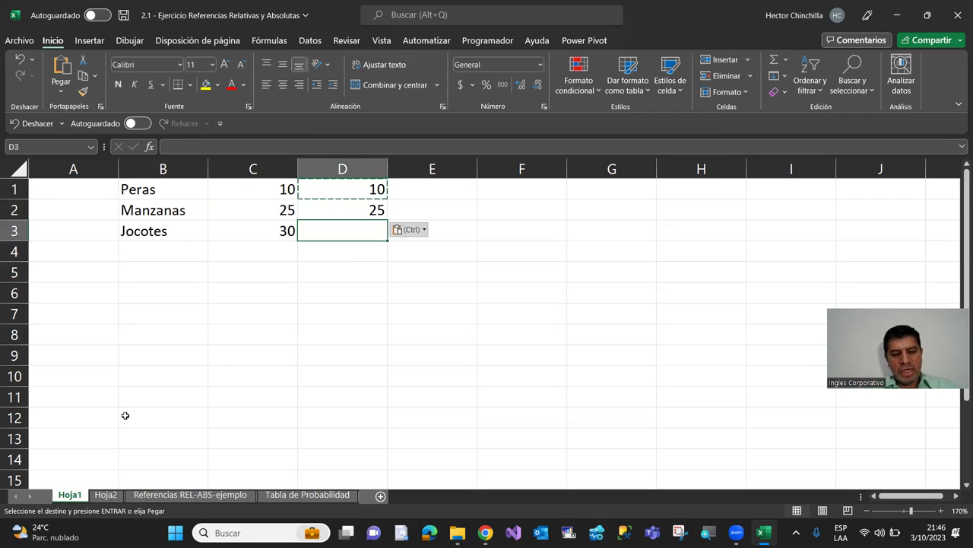
key("ctrl+v")
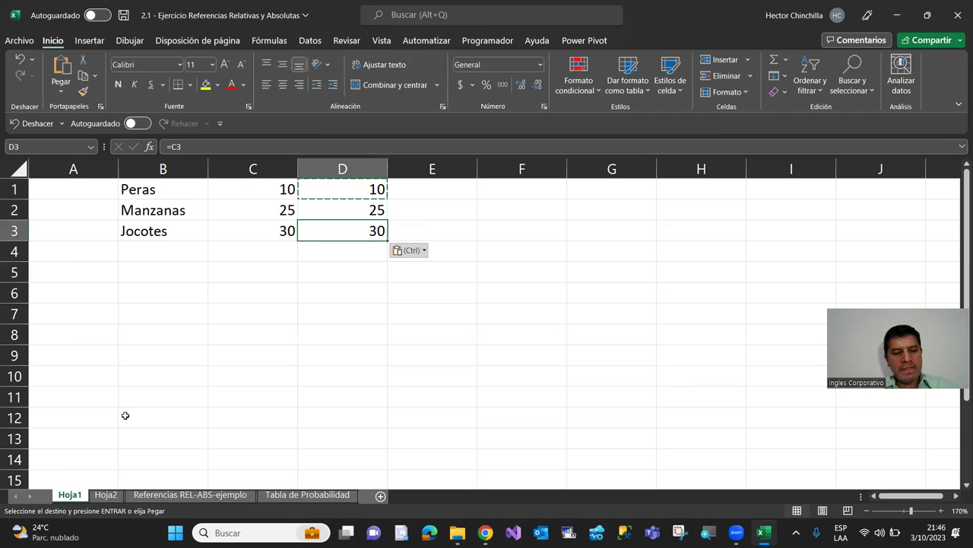
key("Escape")
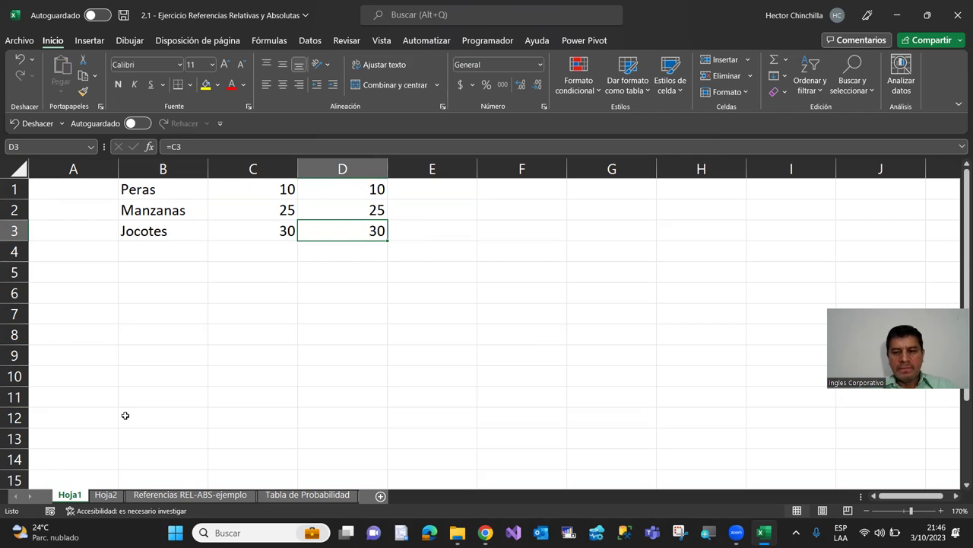
Step: Check that D1, D2 and D3 hold =C1, =C2 and =C3, then return to the absolute-reference lesson
key("Up")
key("Up")
key("Down")
key("Up")
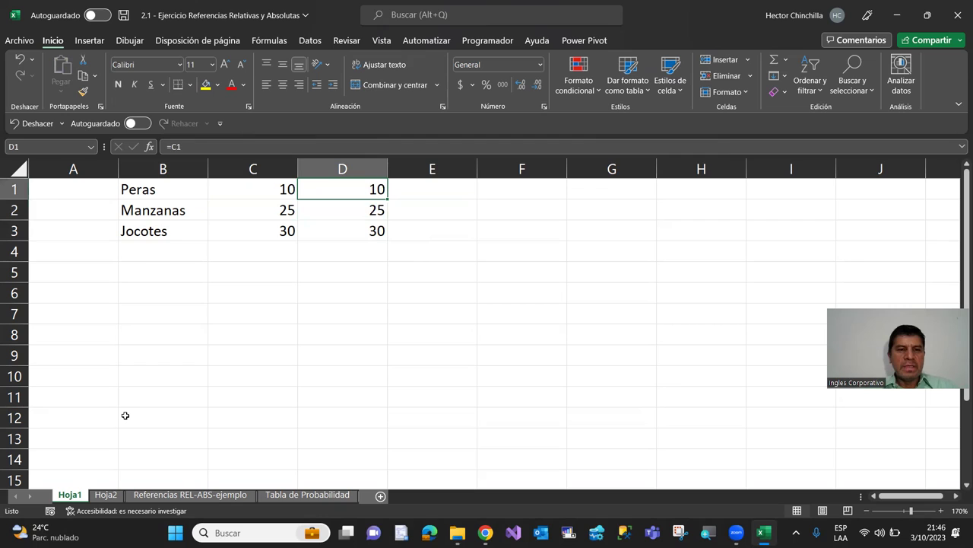
key("Down")
key("Up")
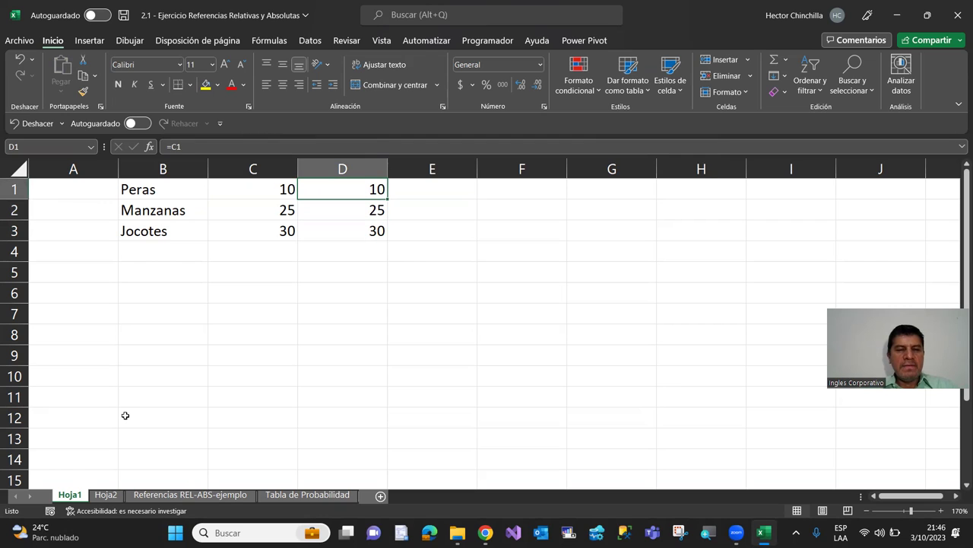
key("Down")
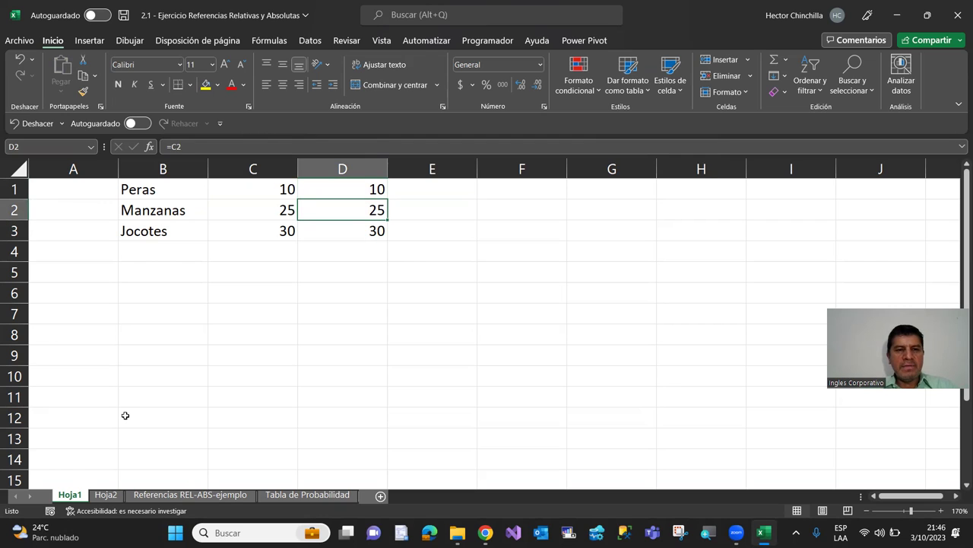
key("Down")
key("Up")
key("Up")
key("Down")
key("Down")
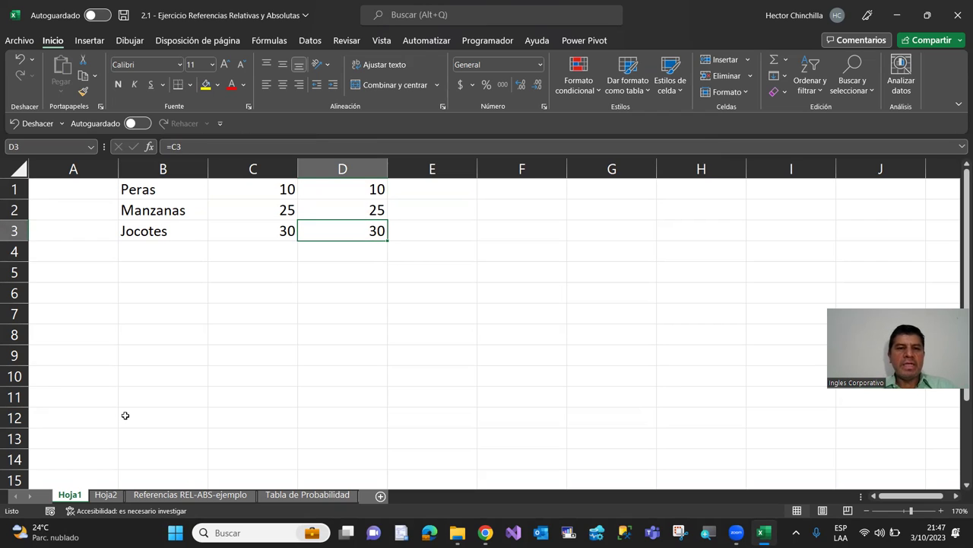
key("Up")
key("Up")
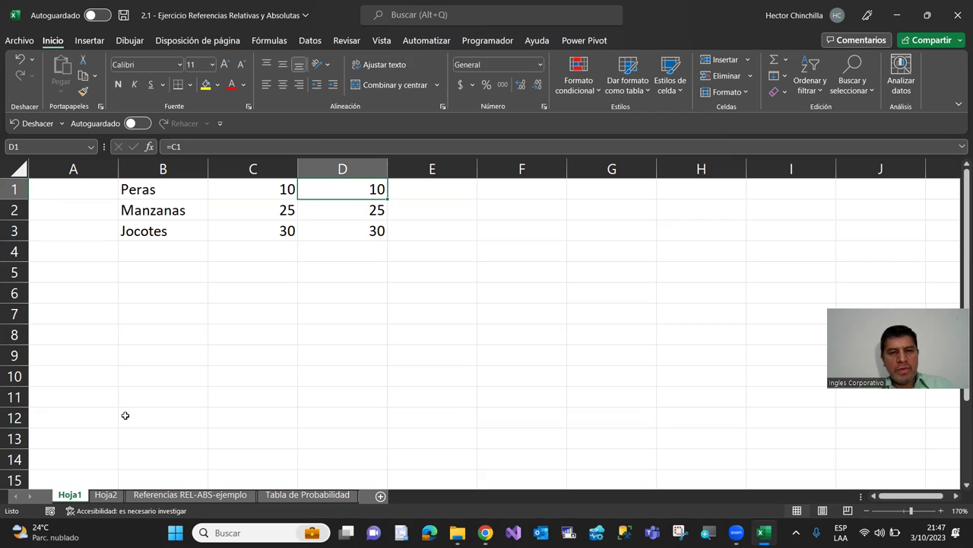
key("alt+Tab")
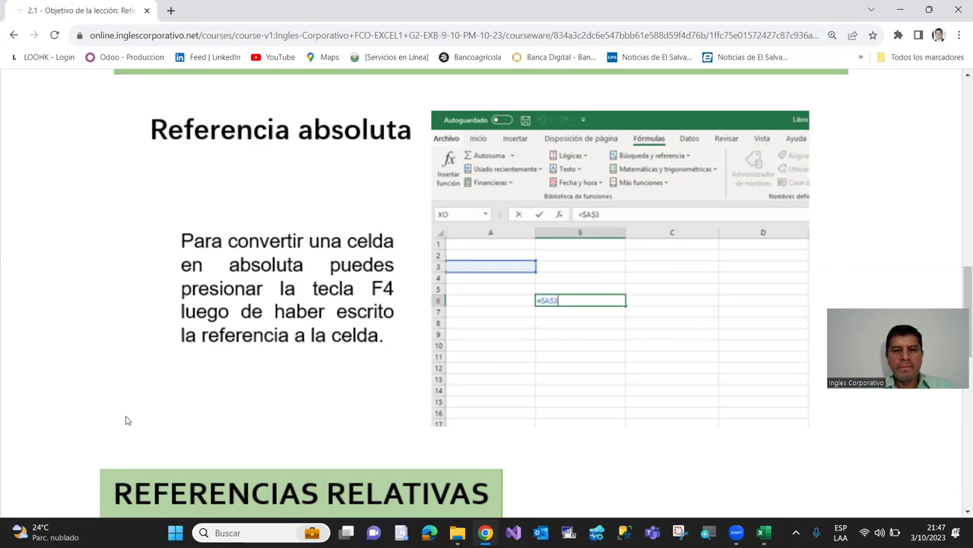
Step: Scroll the course page to the slide comparing A7 with $A$7, then return to Excel
scroll(287, 322, "down", 2)
scroll(287, 322, "down", 2)
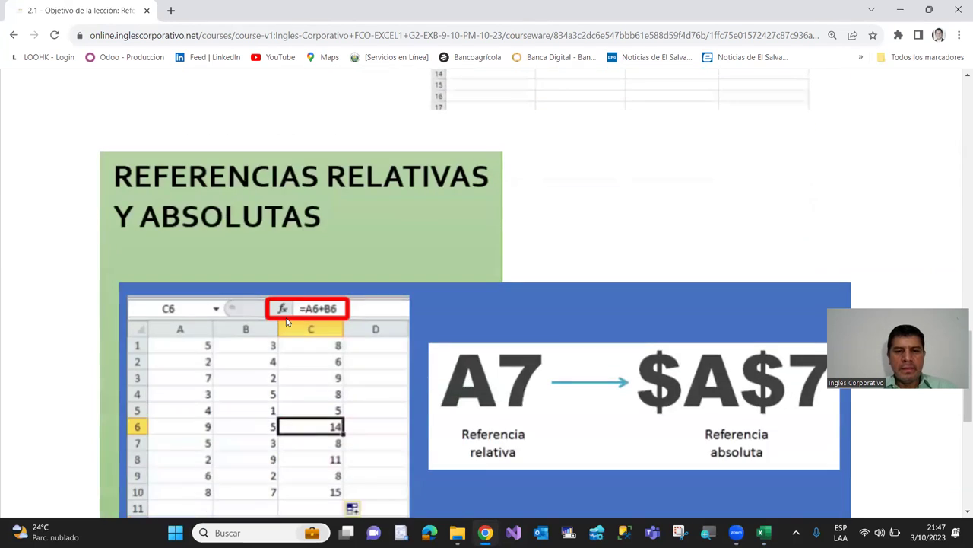
scroll(287, 322, "down", 1)
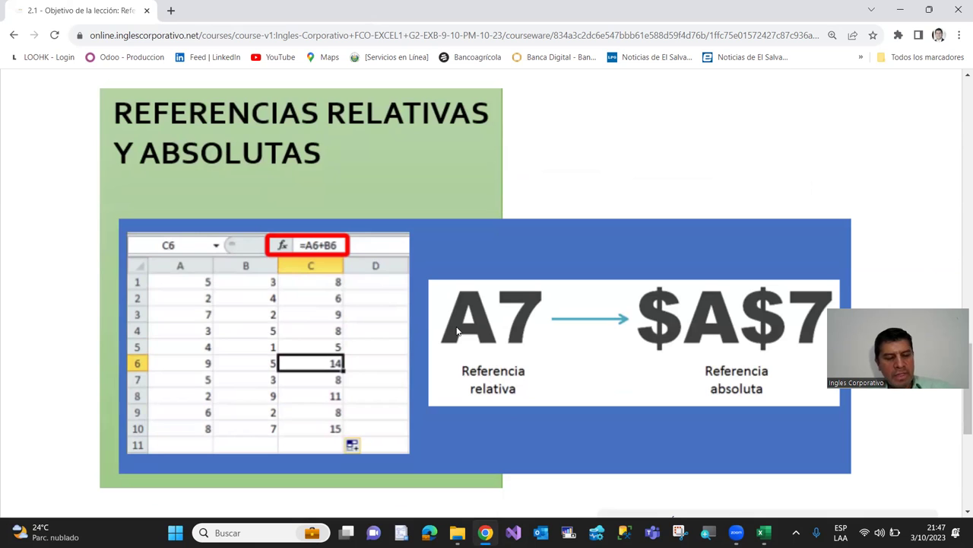
key("alt+Tab")
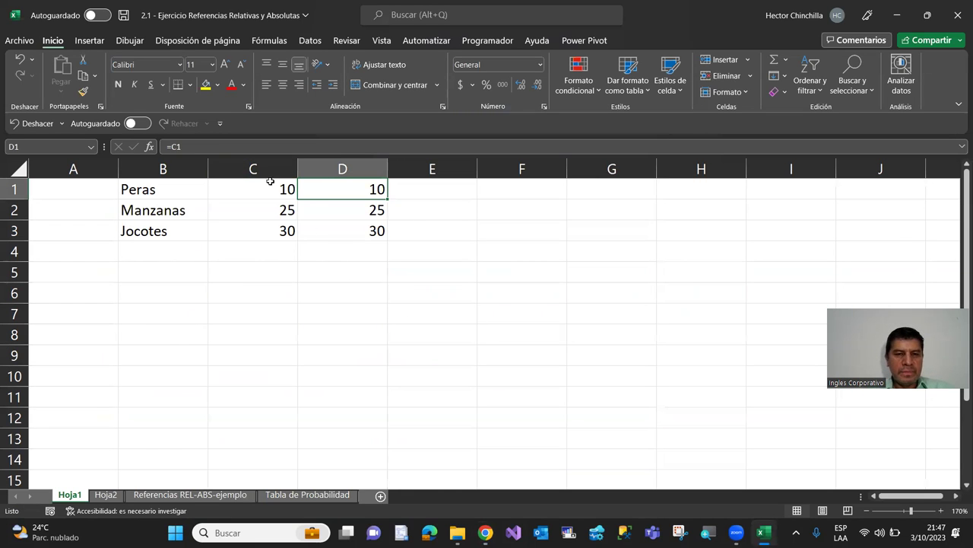
Step: Edit D1's formula after rechecking the slide, trying F4 but cancelling, so D1 stays =C1
double_click(318, 195)
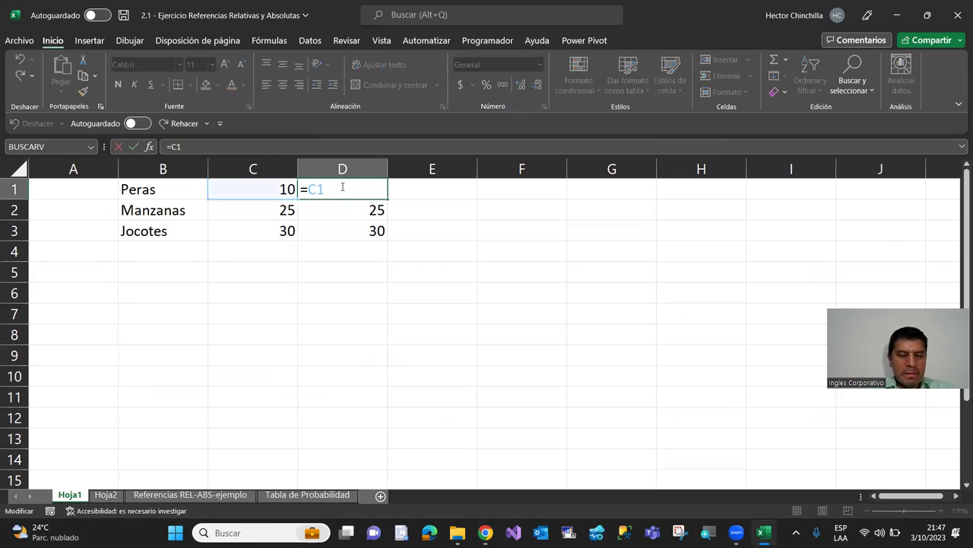
left_click(332, 194)
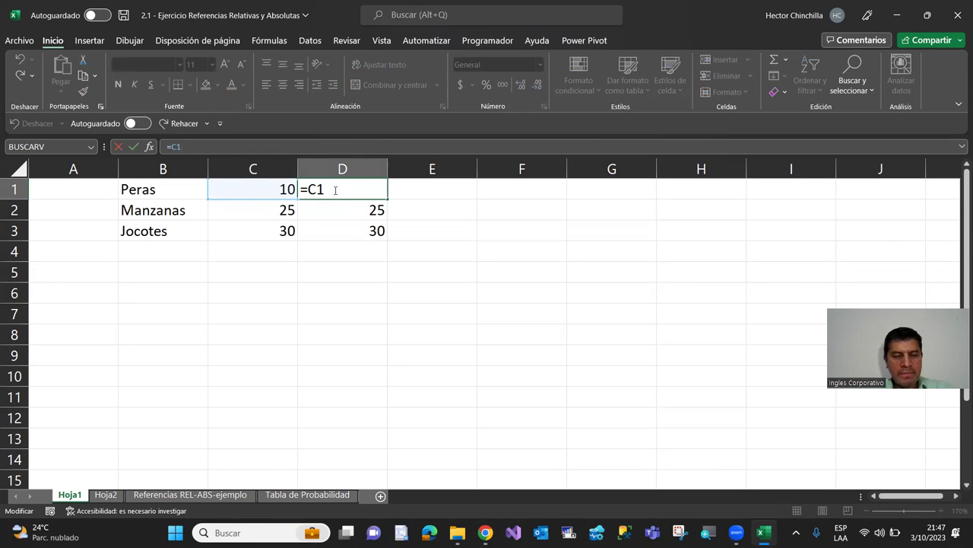
key("alt+Tab")
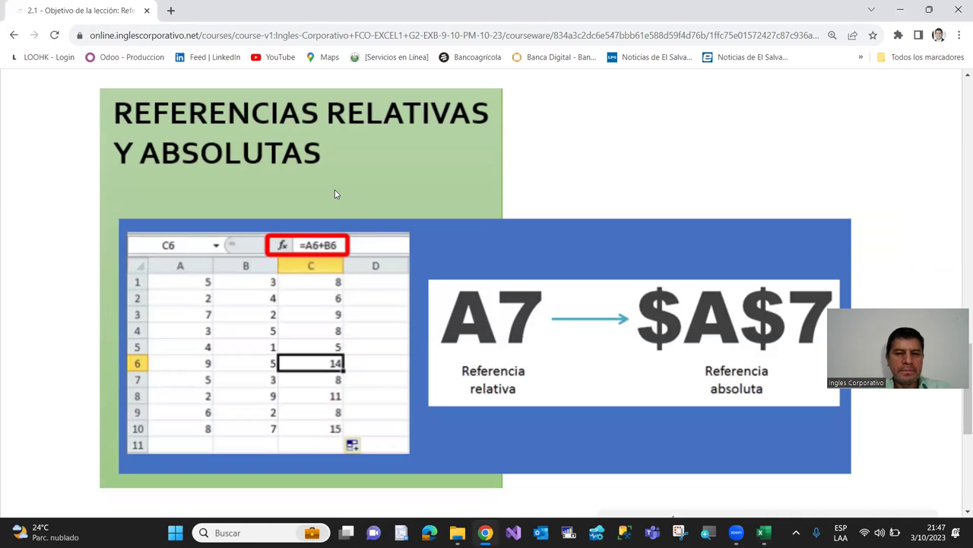
key("alt+Tab")
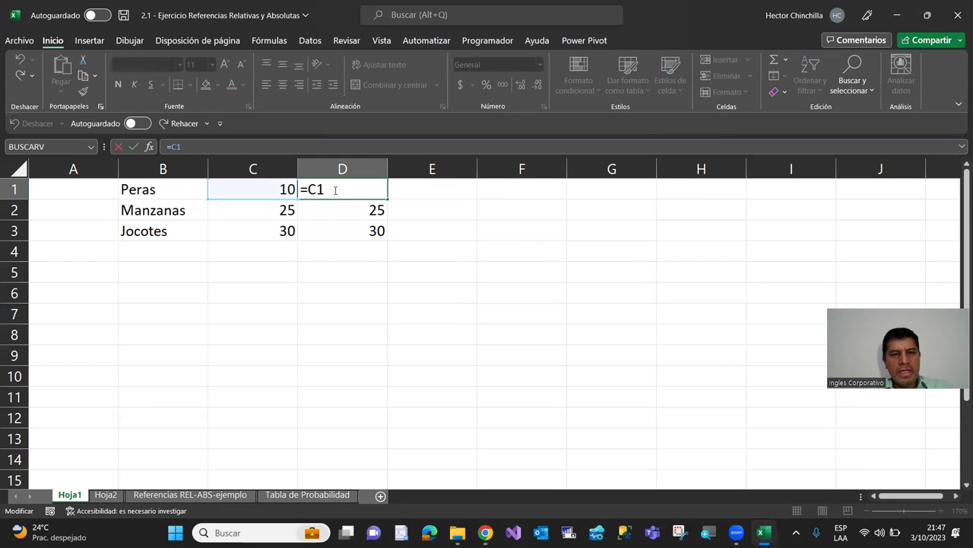
key("ctrl+Return")
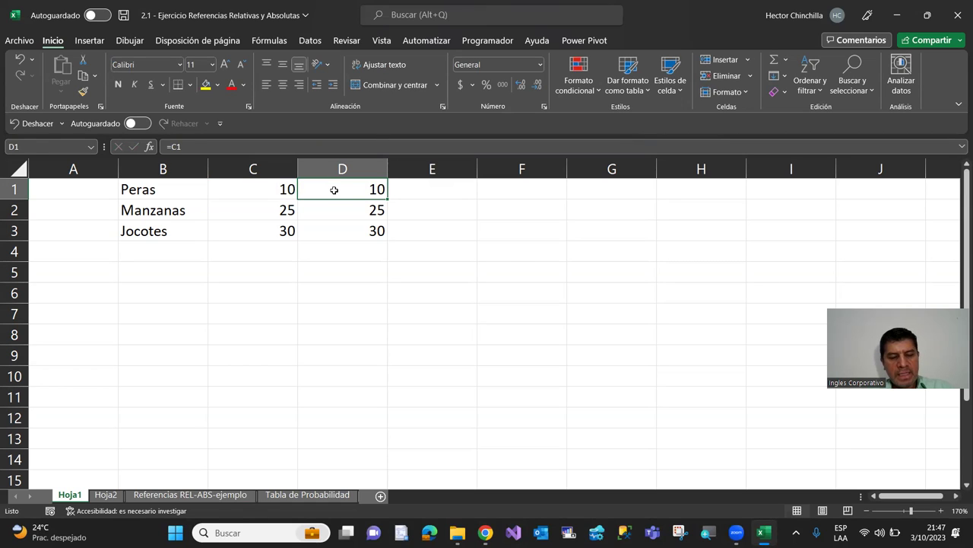
double_click(334, 189)
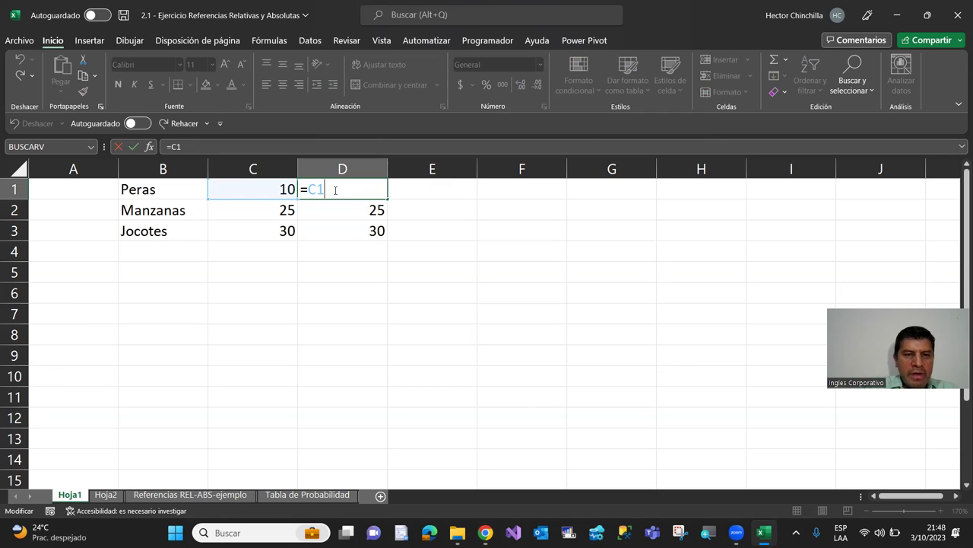
key("F4")
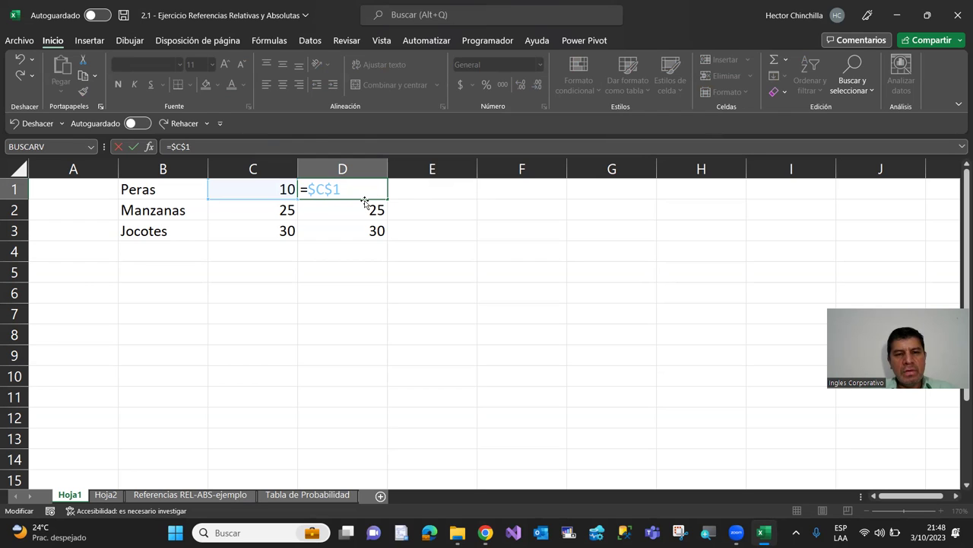
key("Escape")
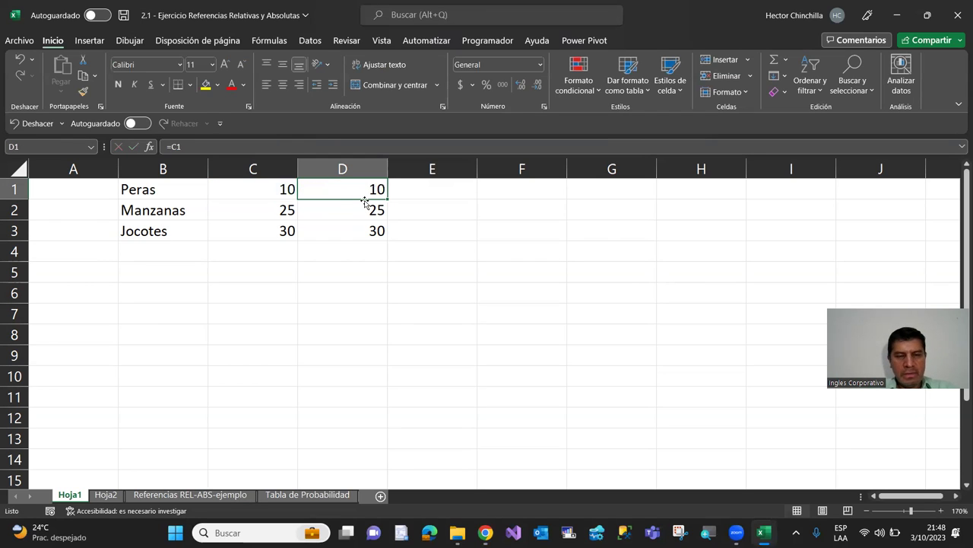
Step: Add $ signs to change D1's formula to =$C$1, still showing 10
key("F2")
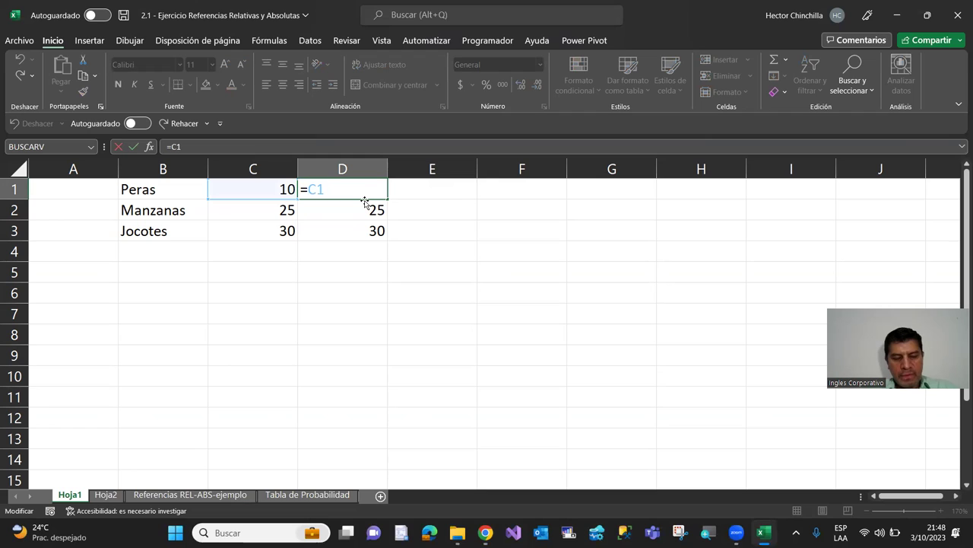
left_click(255, 148)
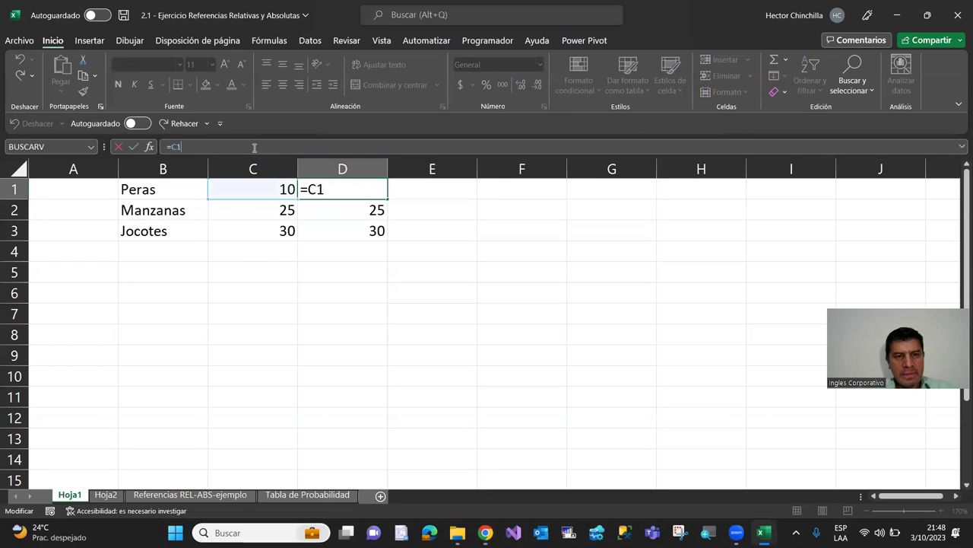
left_click(306, 190)
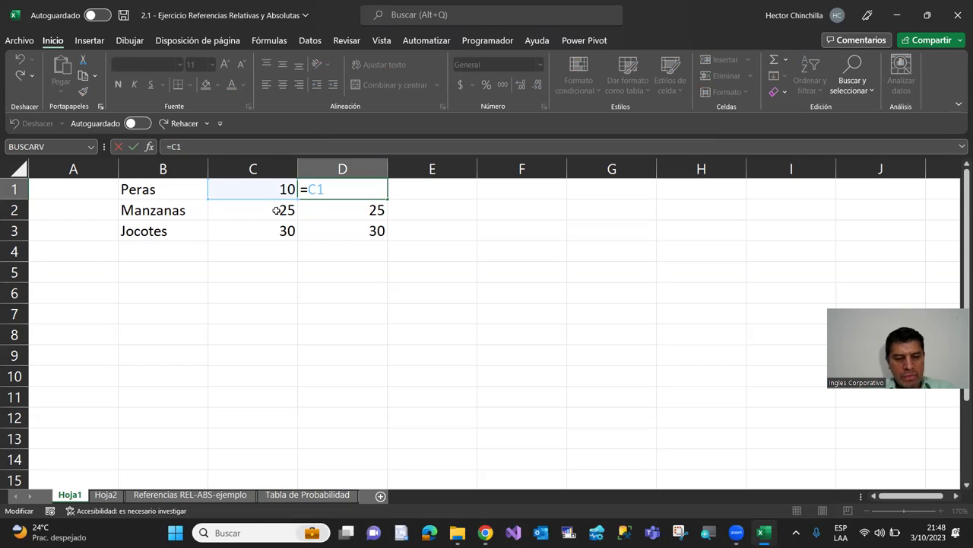
type("$")
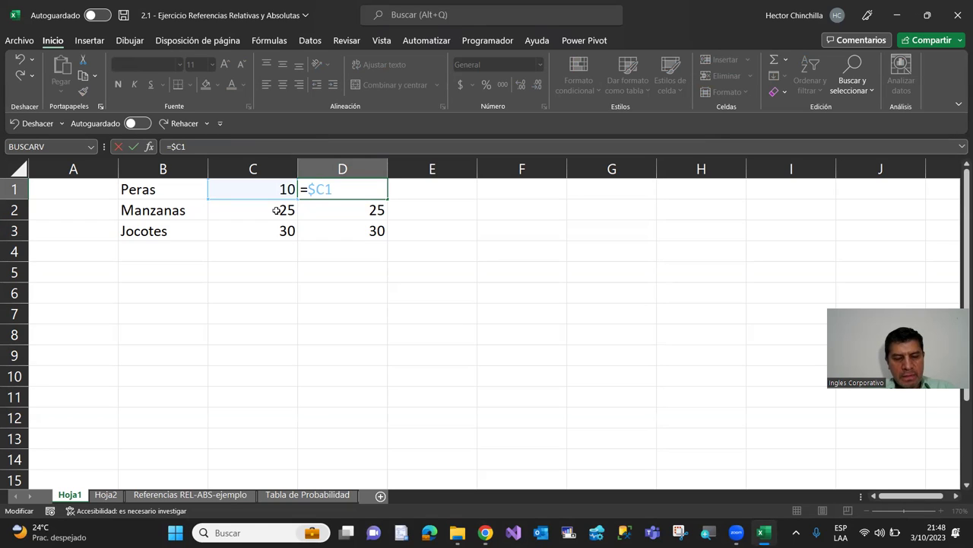
type("$")
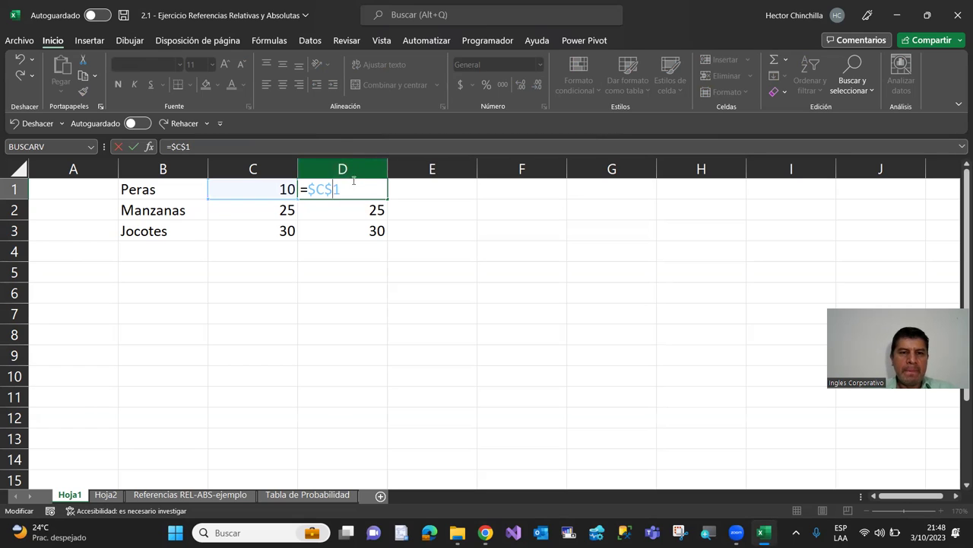
key("Return")
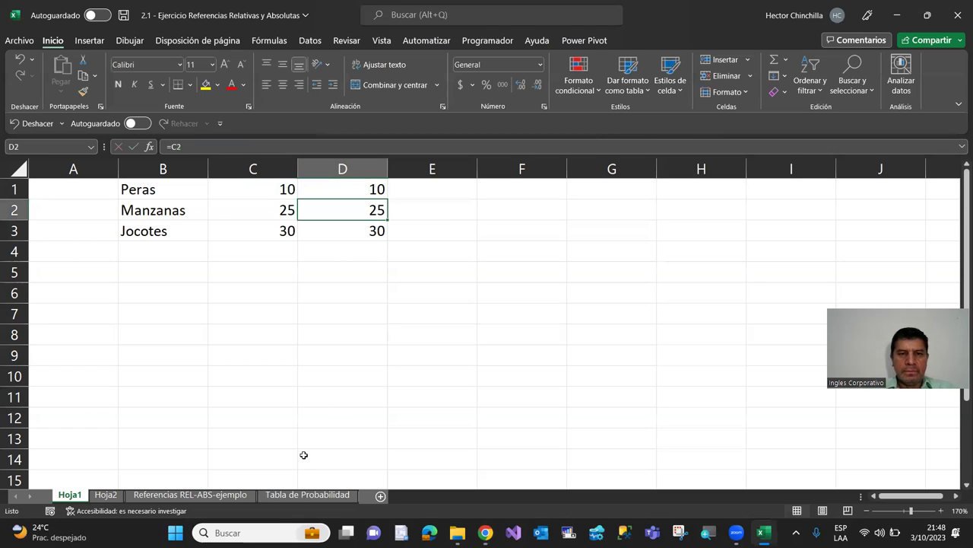
key("Up")
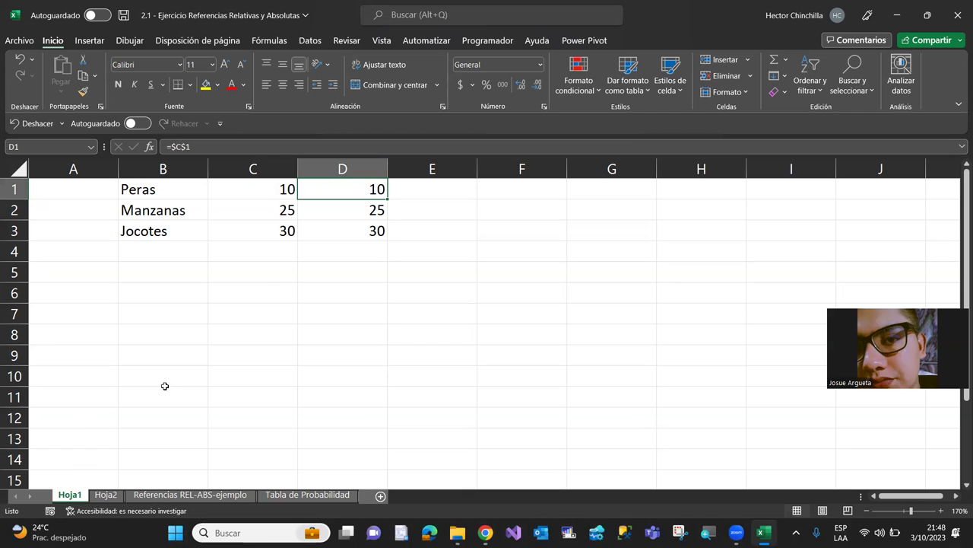
key("Left")
key("Left")
key("Left")
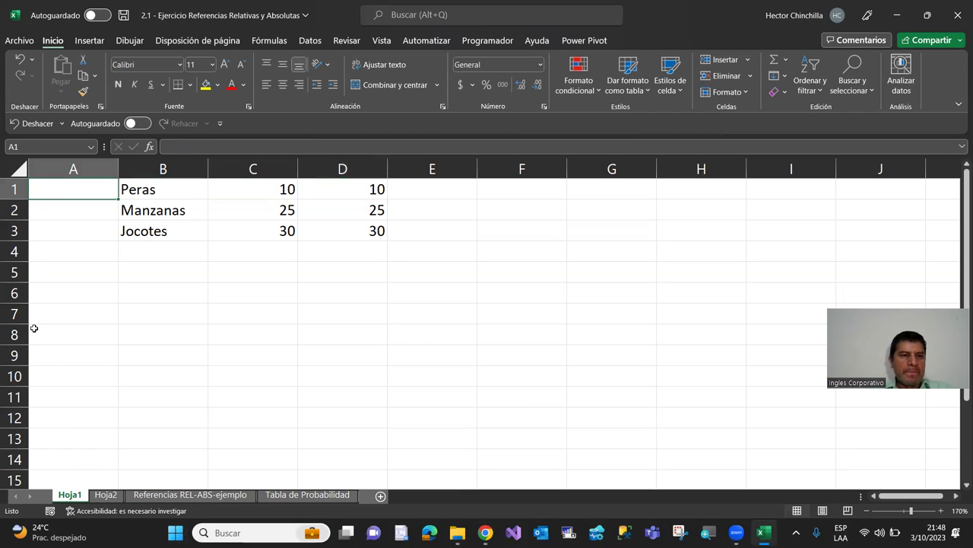
Step: Insert a blank row at the top and enter the header Cantidades in C1
right_click(16, 190)
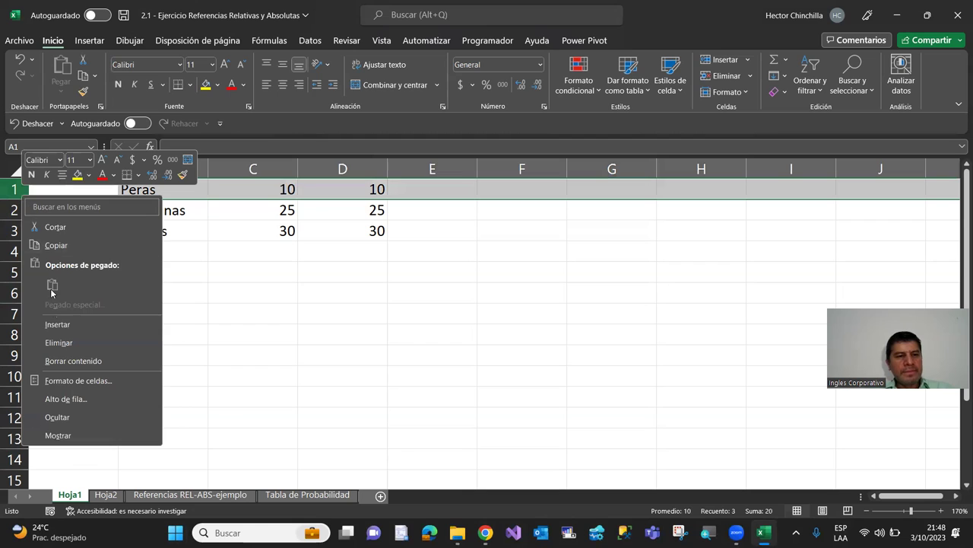
left_click(57, 324)
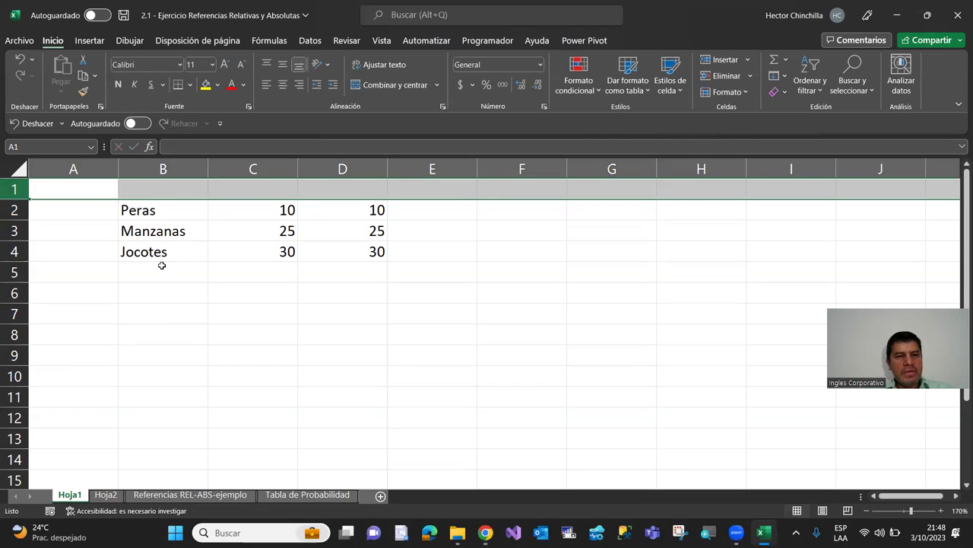
left_click(156, 193)
key("Right")
type("Can")
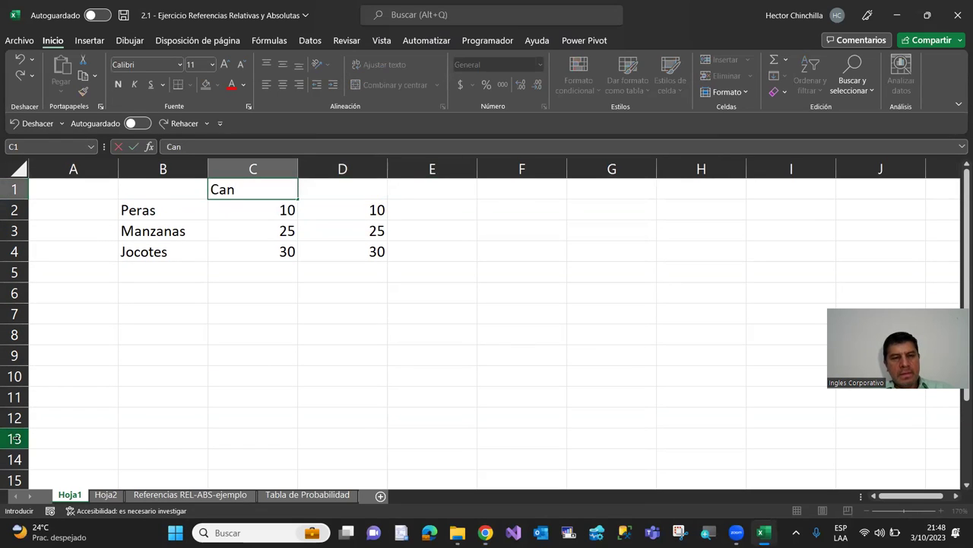
type("tidad")
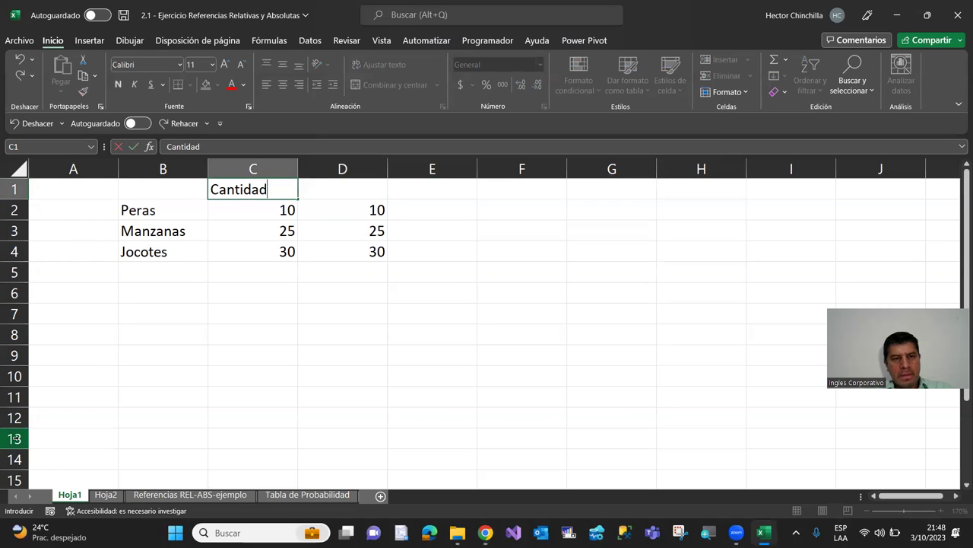
type("es")
key("Return")
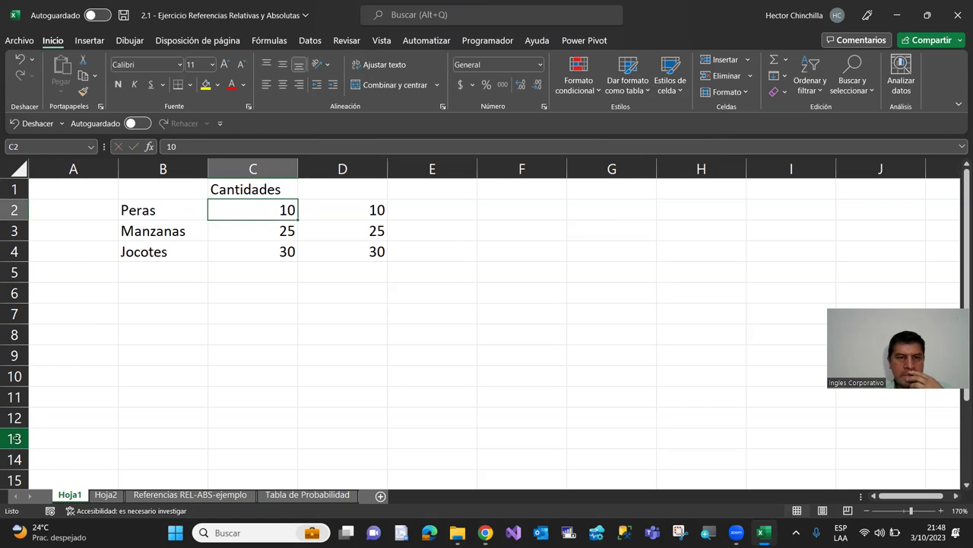
Step: Add the header Cantidades2 in D1 and compare D2's =$C$2 result with C2
key("Up")
key("Right")
type("Cant")
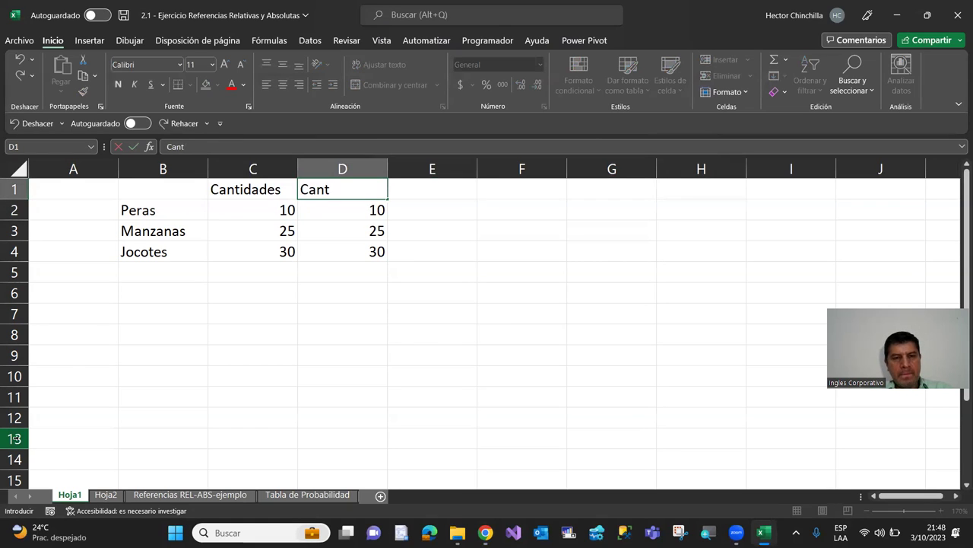
type("idades2")
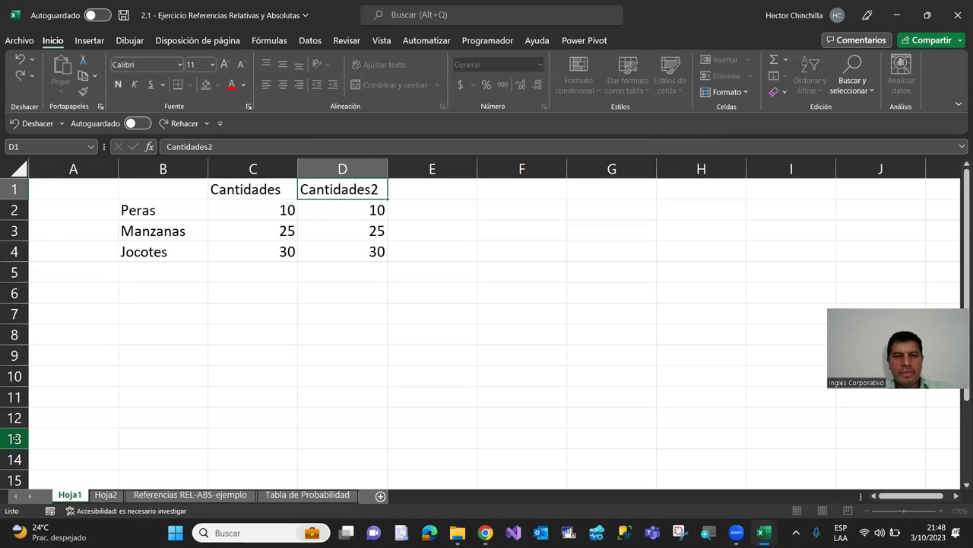
key("Return")
key("Down")
key("Up")
key("Left")
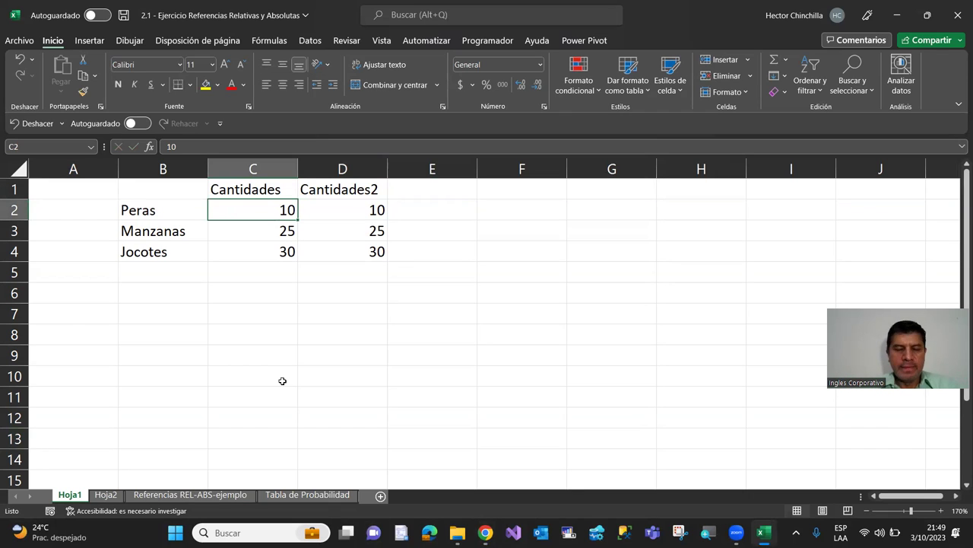
key("Right")
key("Left")
key("Right")
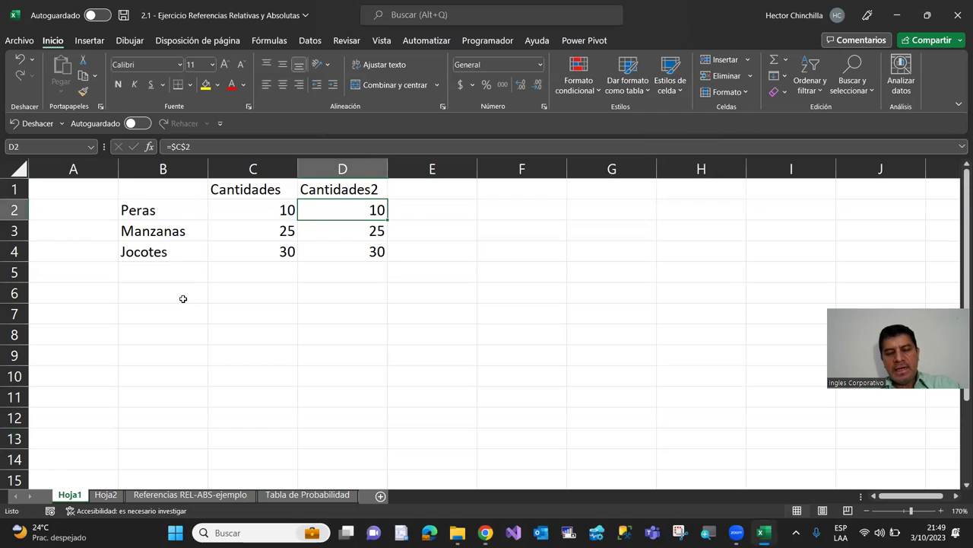
Step: Replace D2's formula with the relative reference =C2, showing 10
type("=")
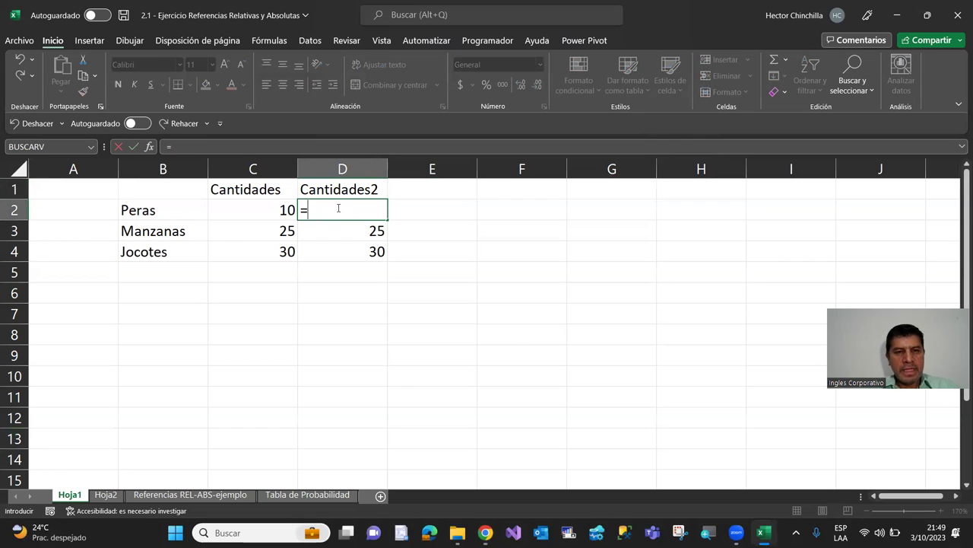
left_click(266, 209)
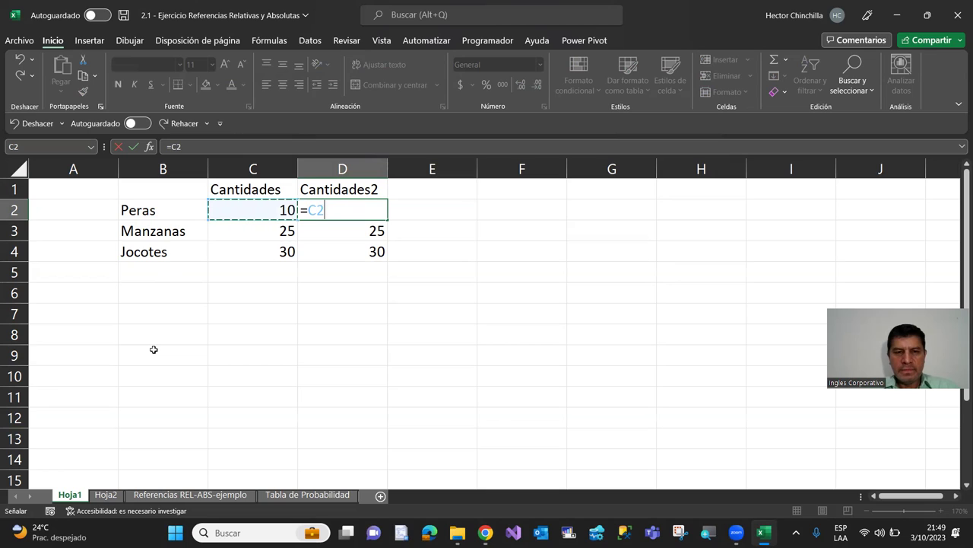
key("Return")
key("Up")
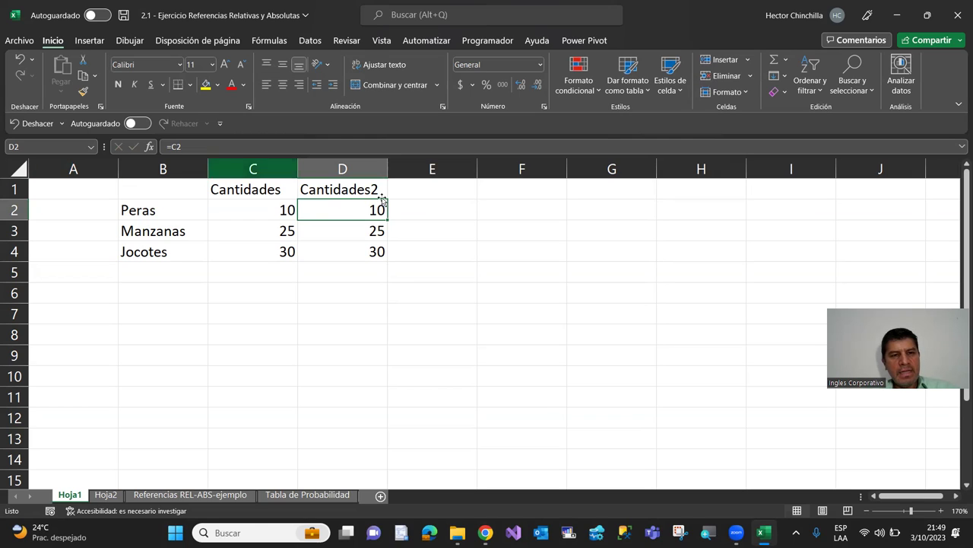
left_click(238, 213)
left_click(327, 211)
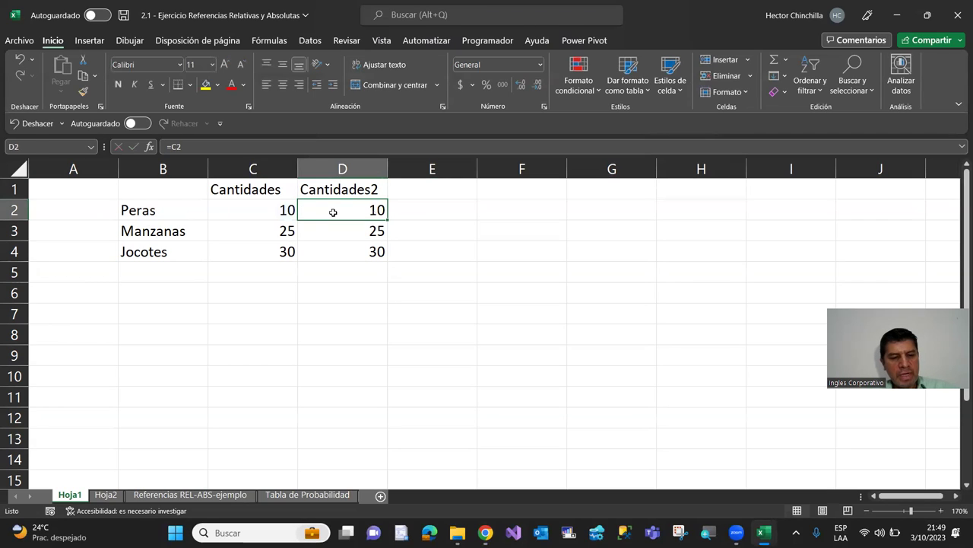
double_click(333, 212)
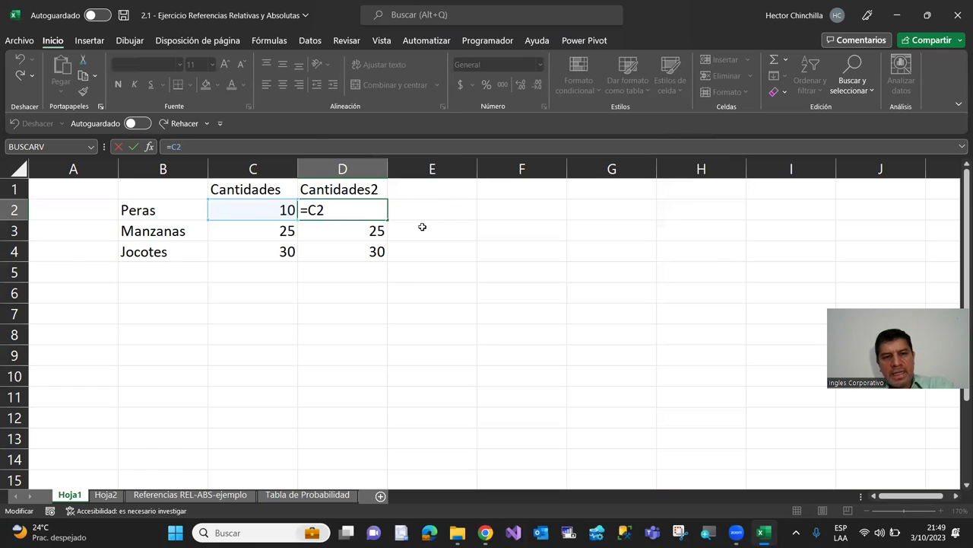
key("Return")
key("Up")
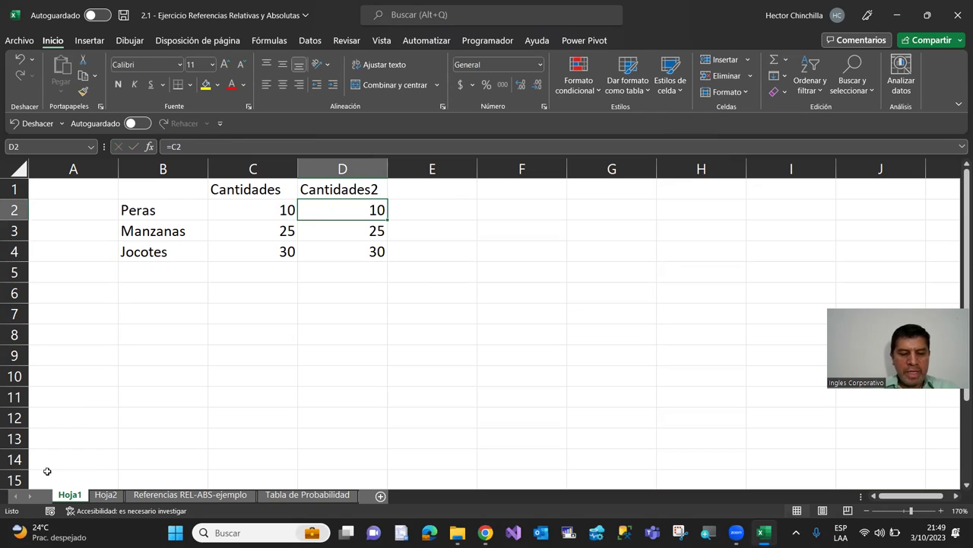
Step: Clear the leftover values from D3 and D4
key("ctrl+c")
key("Down")
key("Escape")
key("Delete")
key("Down")
key("Delete")
key("Up")
key("Up")
key("Up")
key("Down")
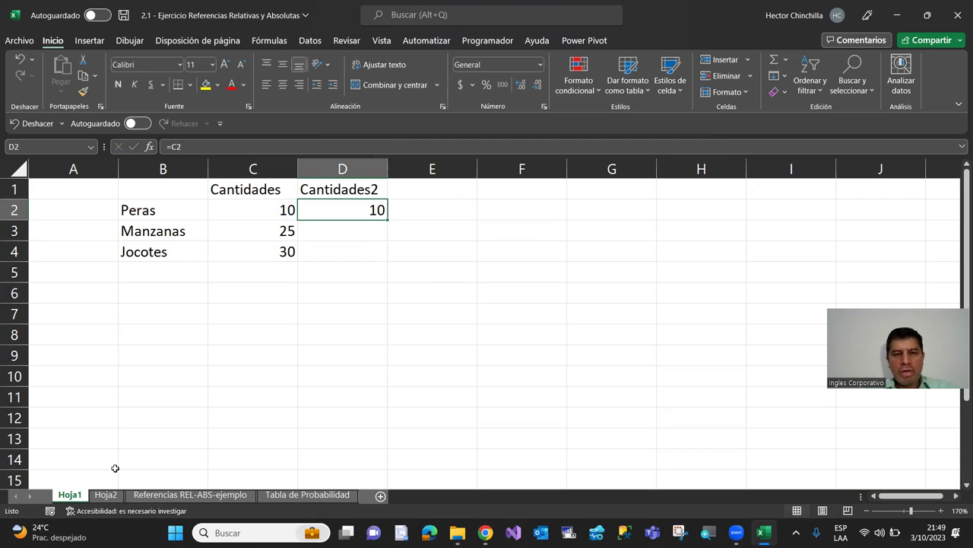
key("ctrl+c")
key("Down")
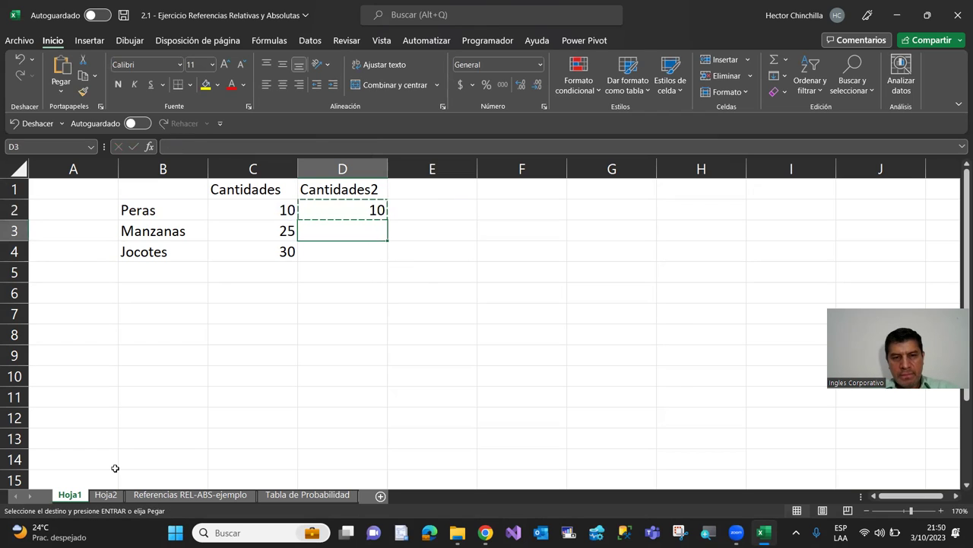
key("ctrl+v")
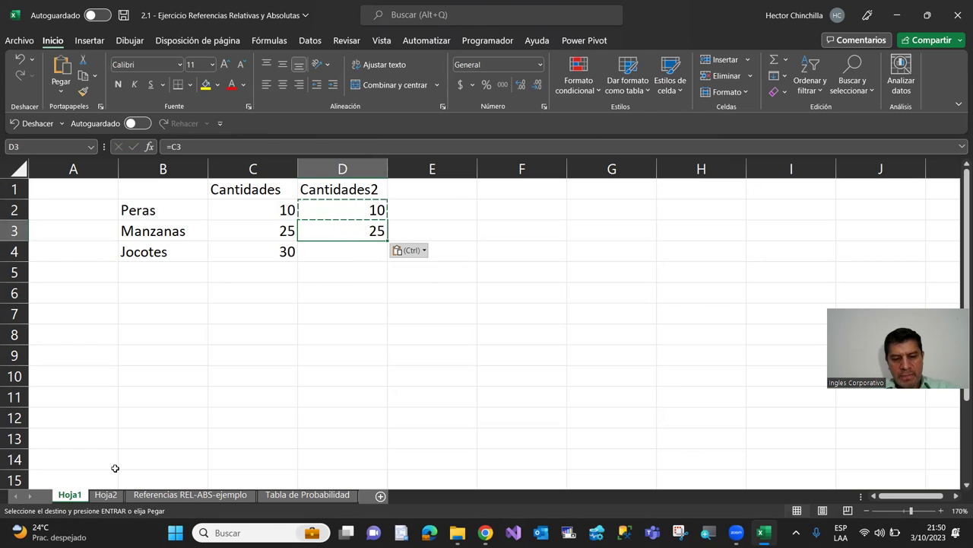
key("Down")
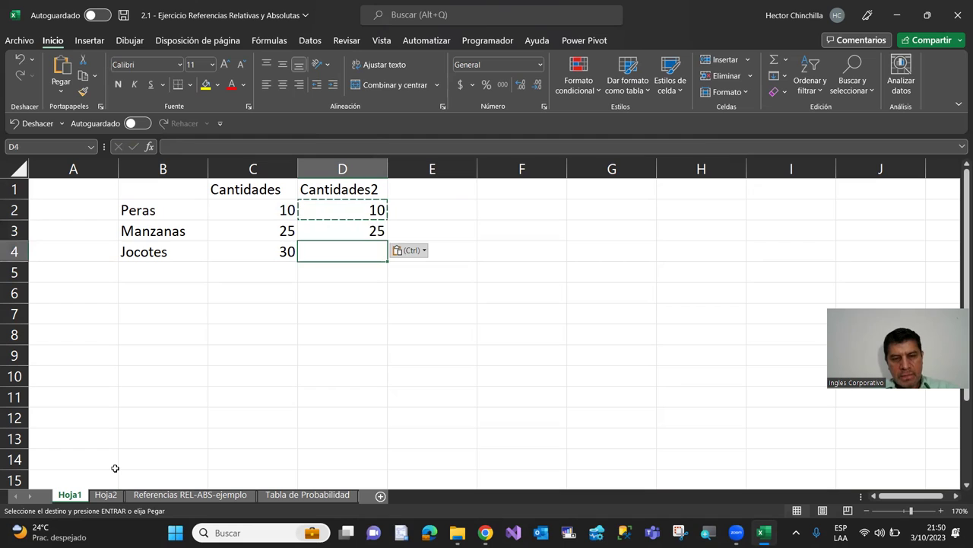
key("ctrl+v")
key("Escape")
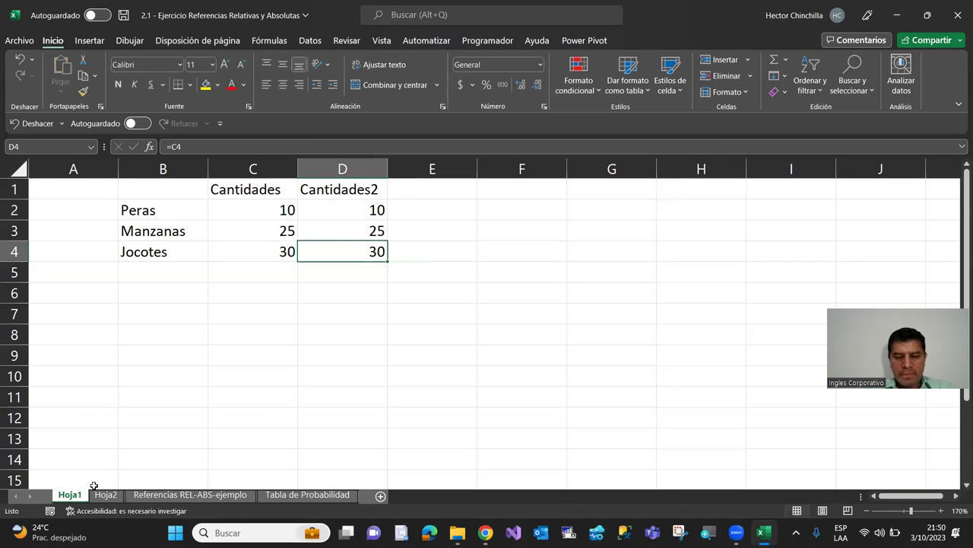
key("Up")
key("Up")
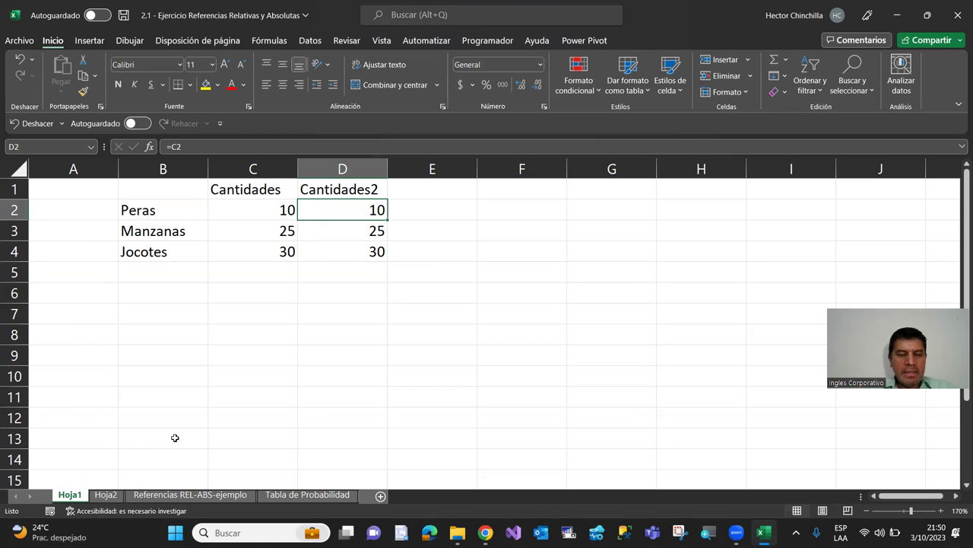
key("Down")
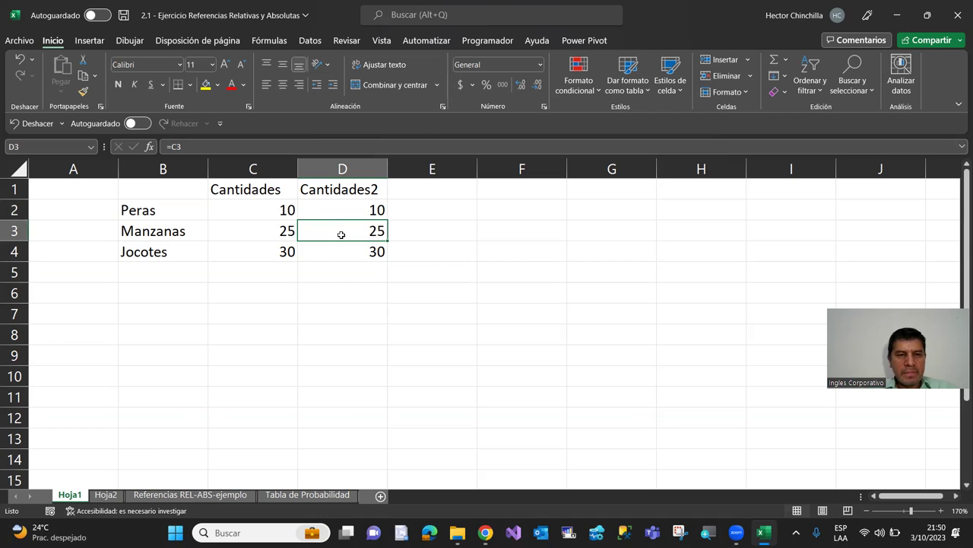
left_click(274, 229)
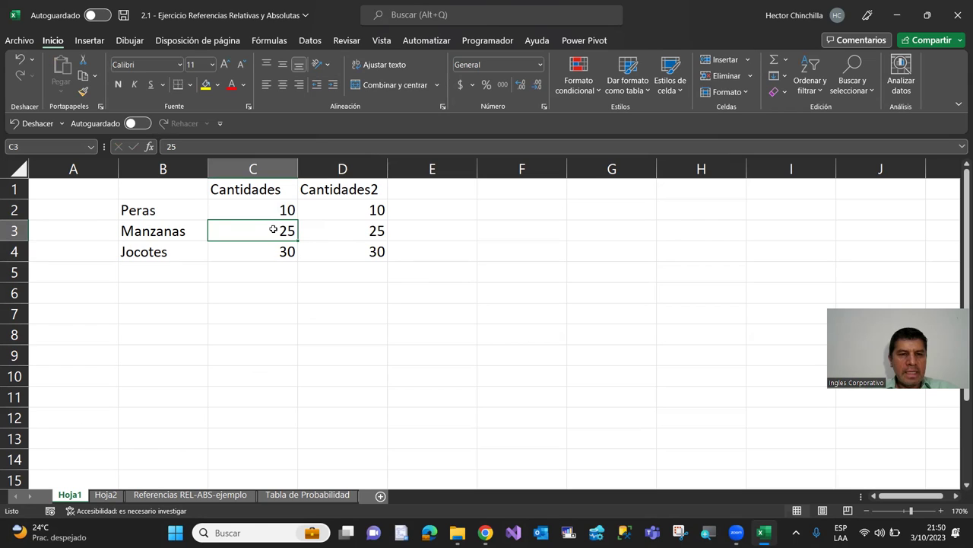
left_click(323, 230)
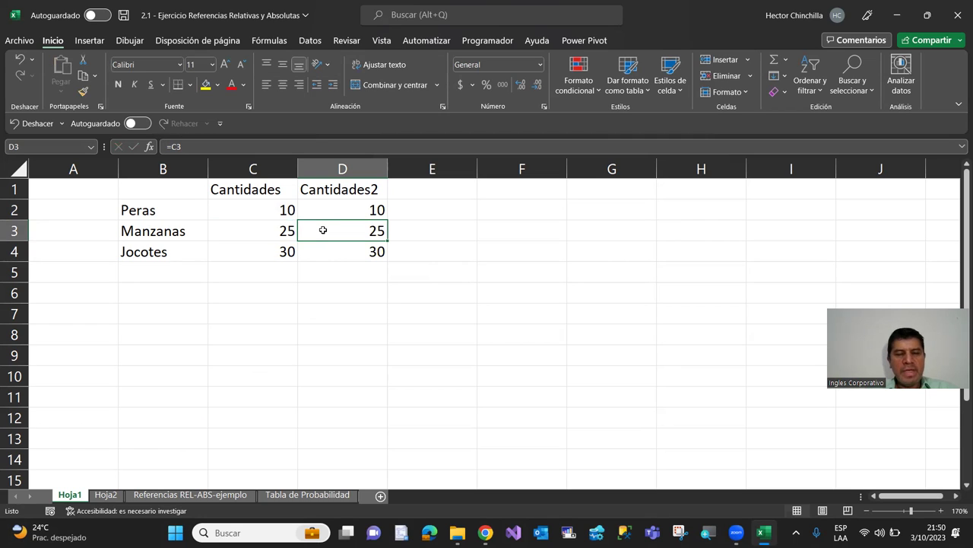
left_click(327, 214)
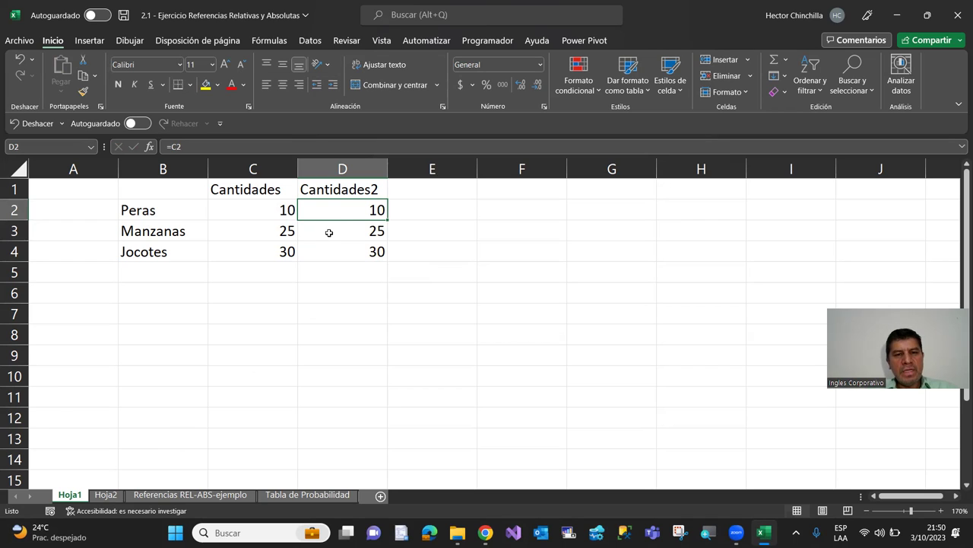
left_click(329, 231)
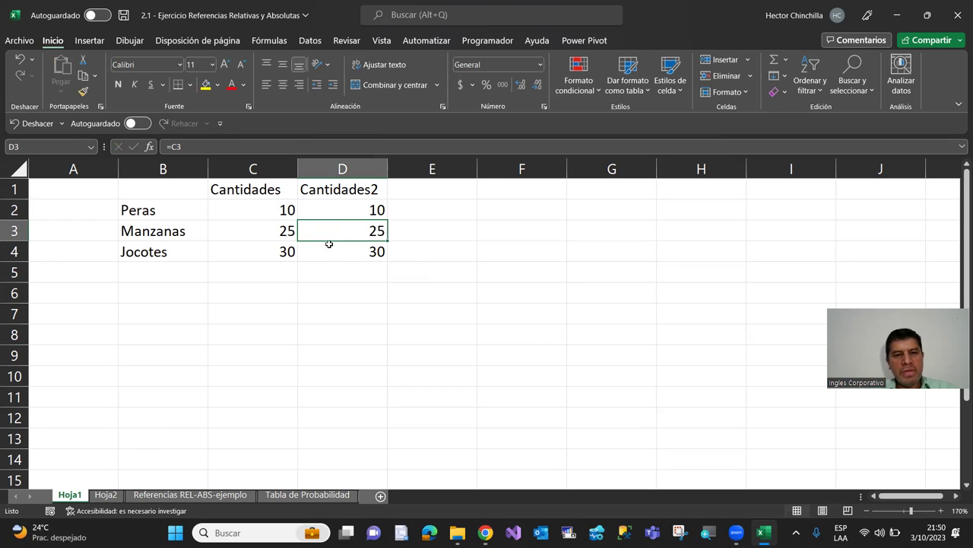
left_click(327, 253)
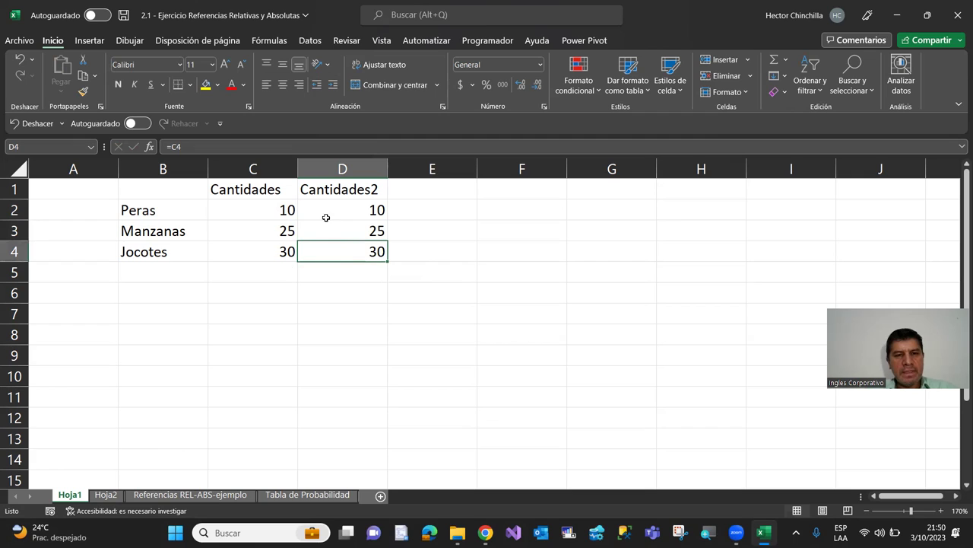
left_click(324, 214)
left_click(325, 230)
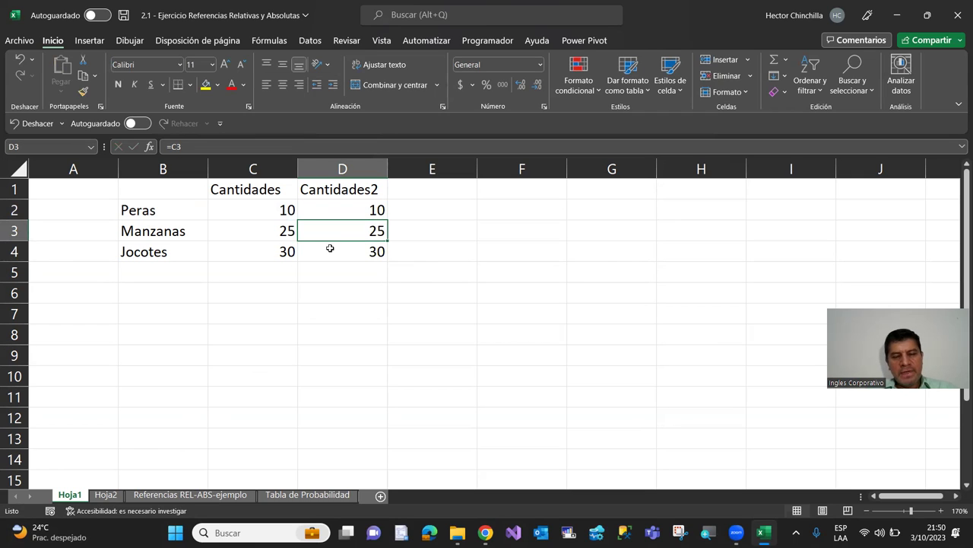
left_click(328, 250)
left_click(330, 210)
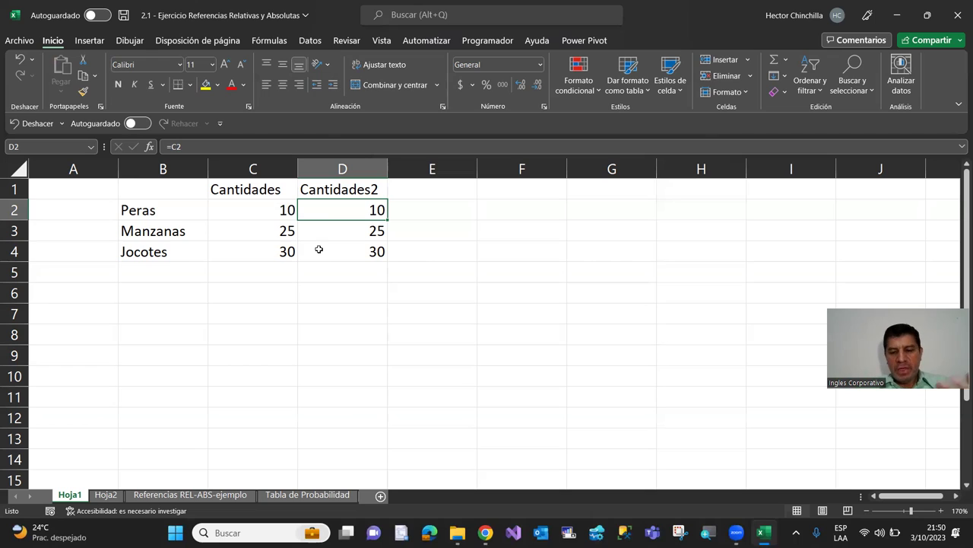
key("Left")
key("Right")
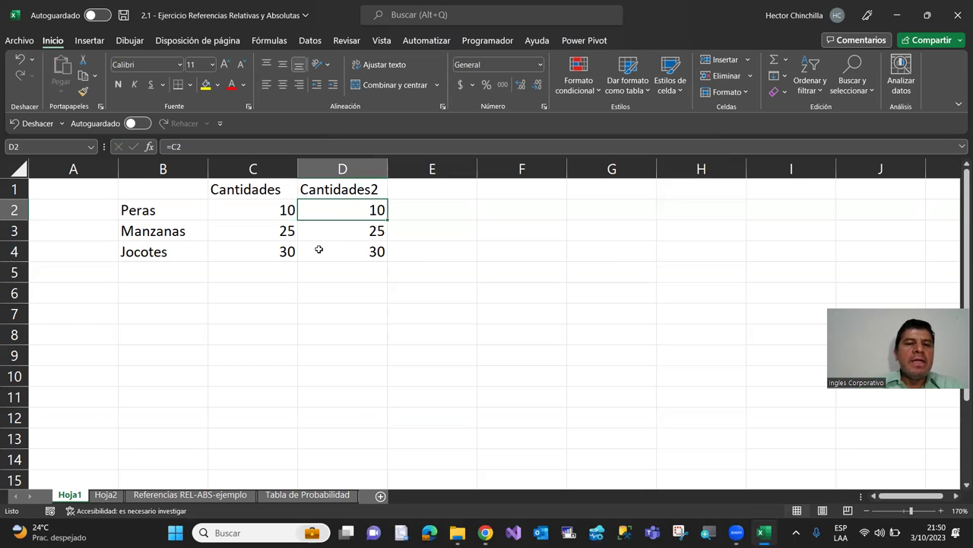
key("Down")
key("Down")
key("Down")
key("Down")
key("Left")
key("Left")
key("Left")
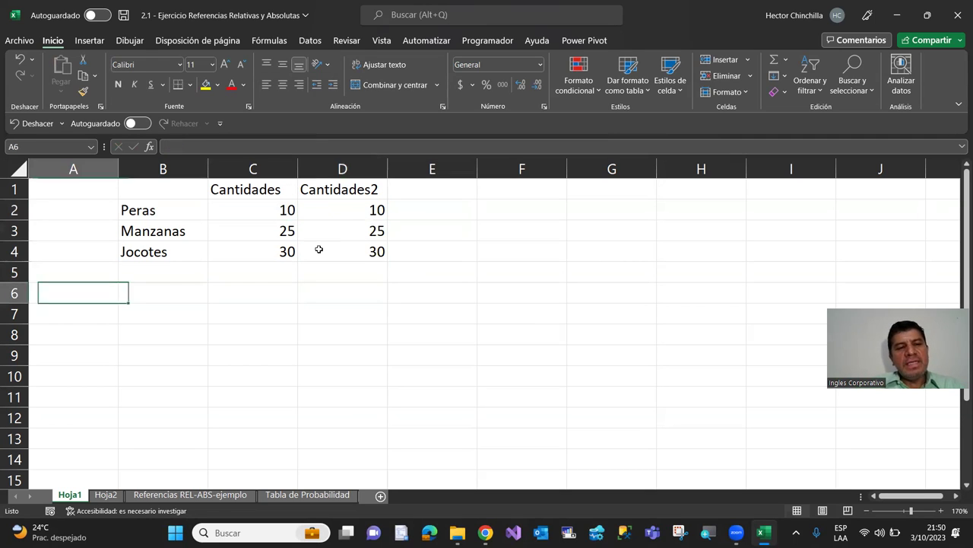
key("Up")
key("Up")
key("Right")
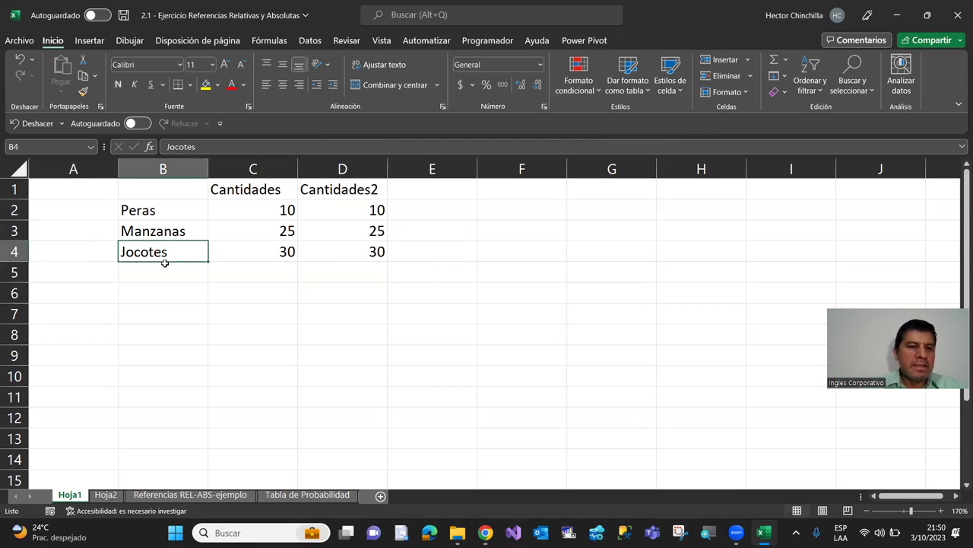
key("Down")
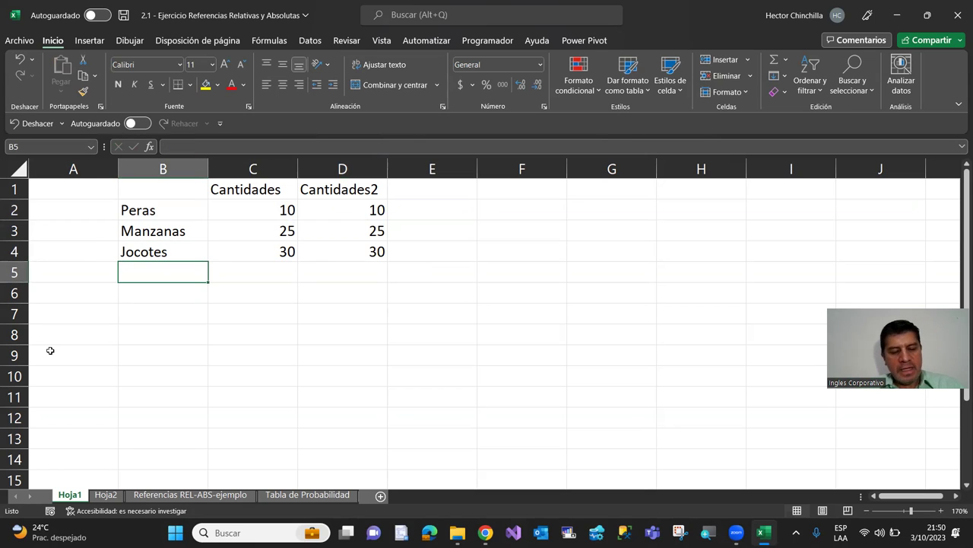
Step: Enter the labels x, y, z, d, f, g, y in B5:B11
type("x")
key("Return")
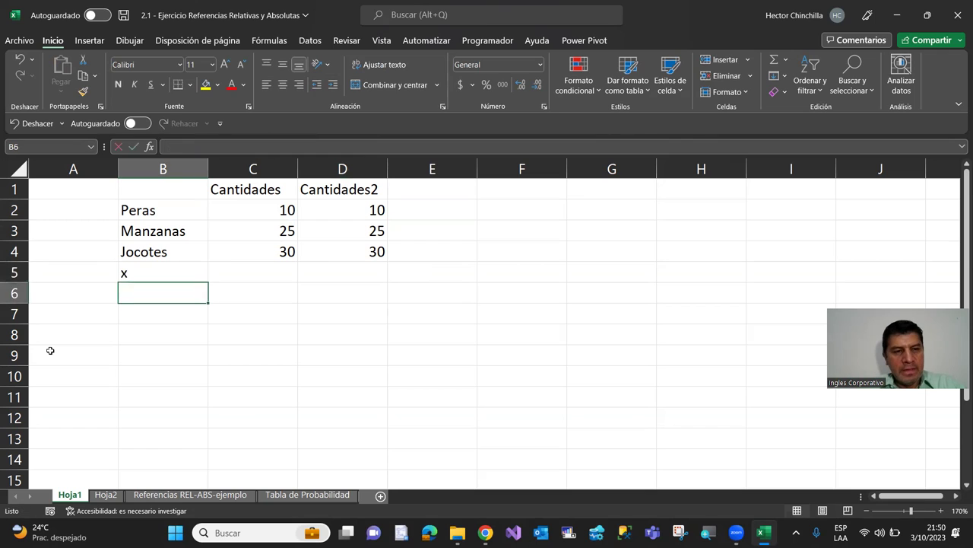
type("y")
key("Return")
type("z")
key("Return")
type("d")
key("Return")
type("f g")
key("Return")
type("y")
key("Return")
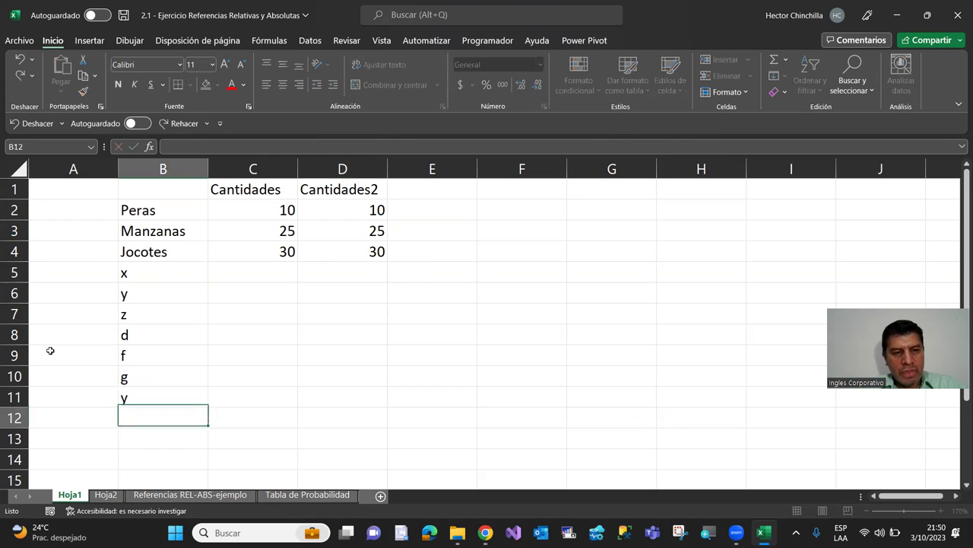
key("Up")
key("Up")
key("Up")
key("Up")
key("Up")
key("Up")
key("Up")
key("Right")
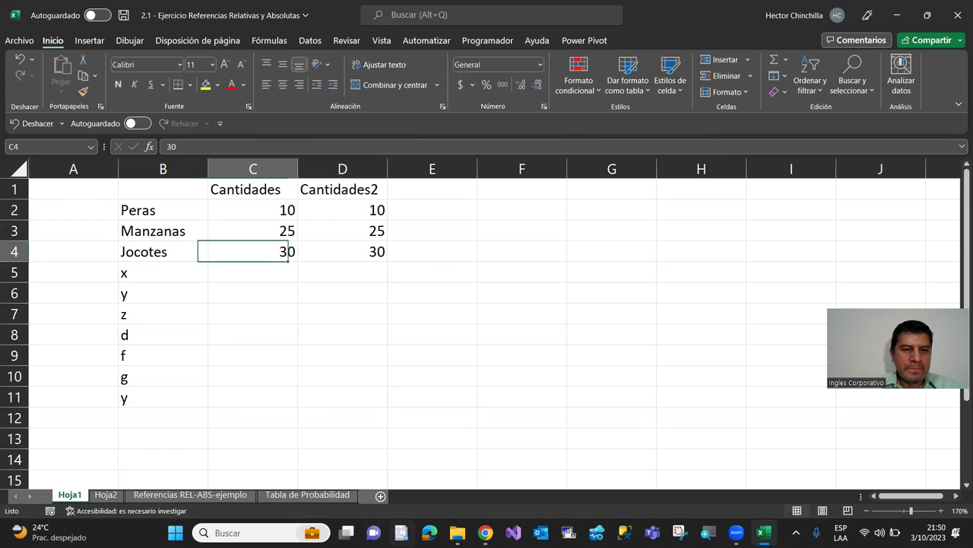
key("Down")
Step: Enter the quantities 25, 15, 25, 15, 8, 9 and 4 in C5:C11
type("25")
key("Return")
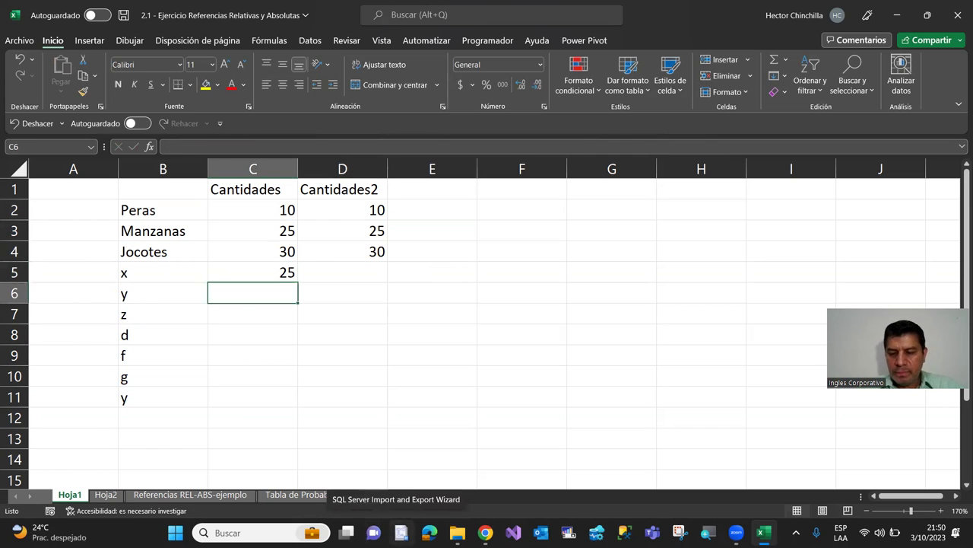
type("15")
key("Return")
type("25")
key("Return")
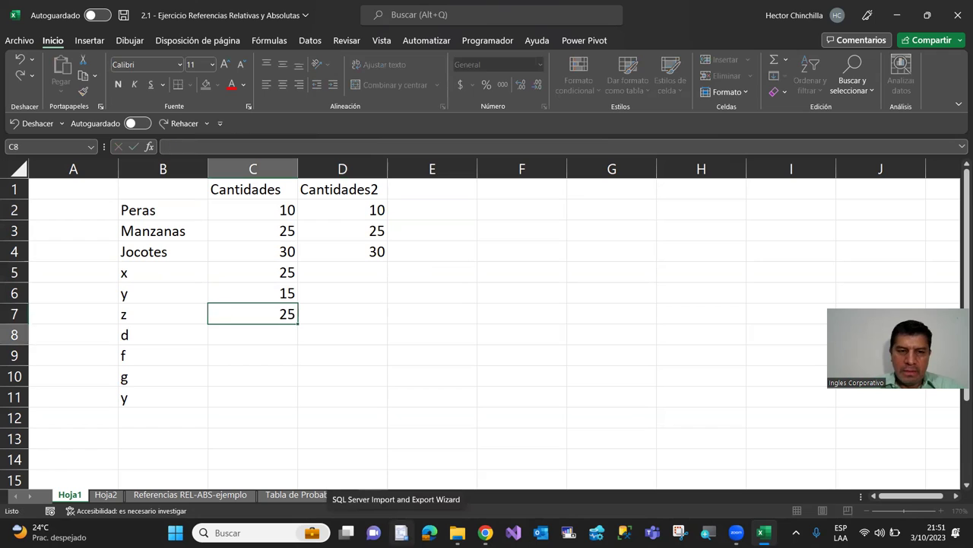
type("15")
key("Return")
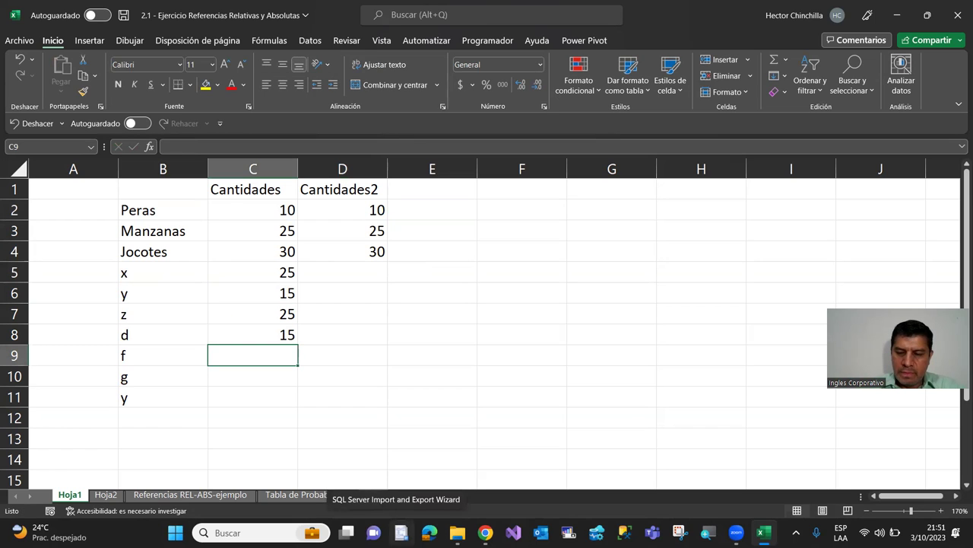
type("8")
key("Return")
type("9")
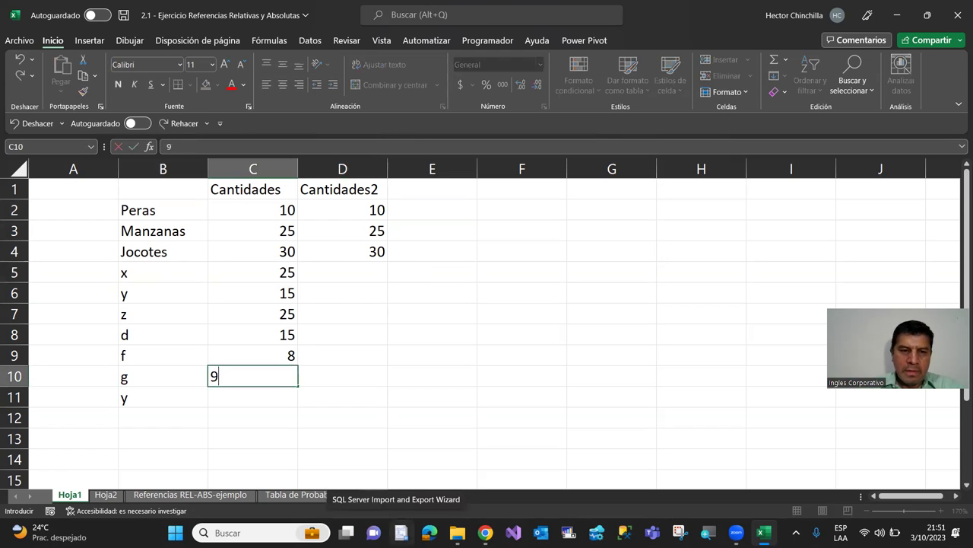
key("Return")
type("4")
key("Return")
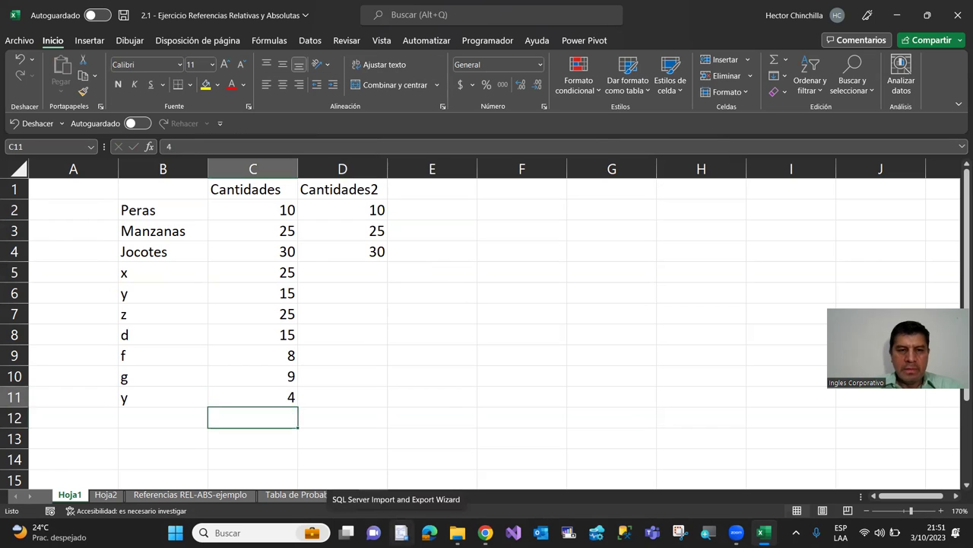
key("Up")
key("Up")
key("Up")
key("Up")
key("Up")
key("Up")
key("Up")
key("Right")
key("Down")
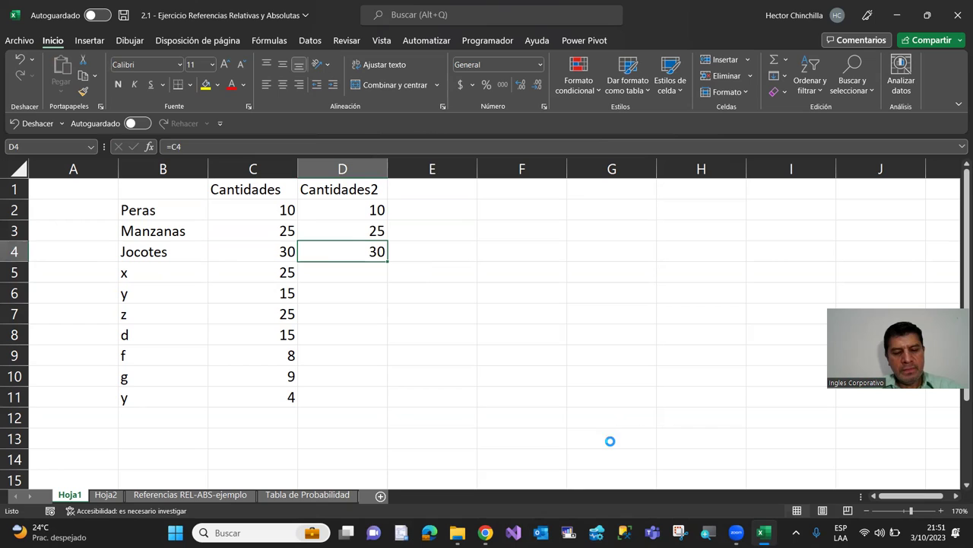
Step: Copy D4's relative formula into cells D5 through D8
key("ctrl+c")
key("Down")
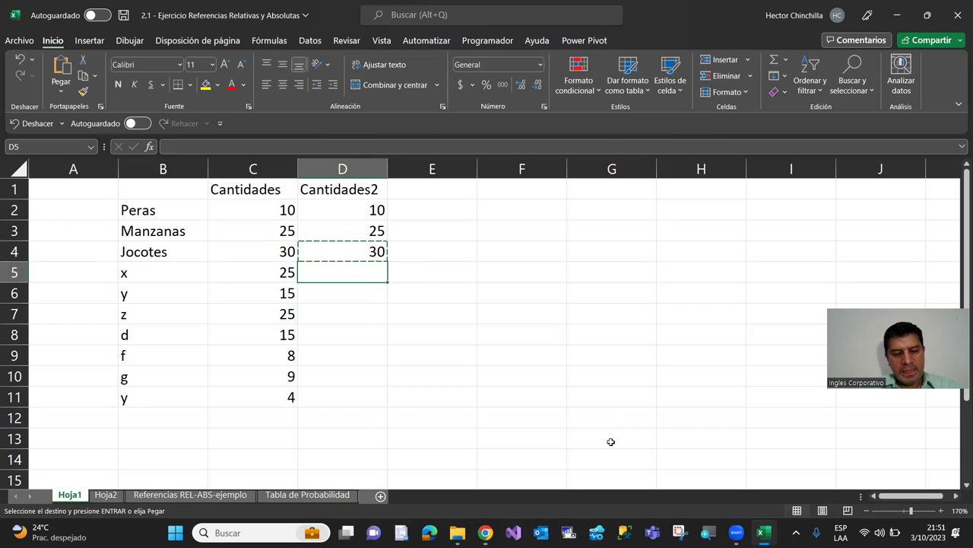
key("ctrl+v")
key("Down")
key("ctrl+v")
key("Down")
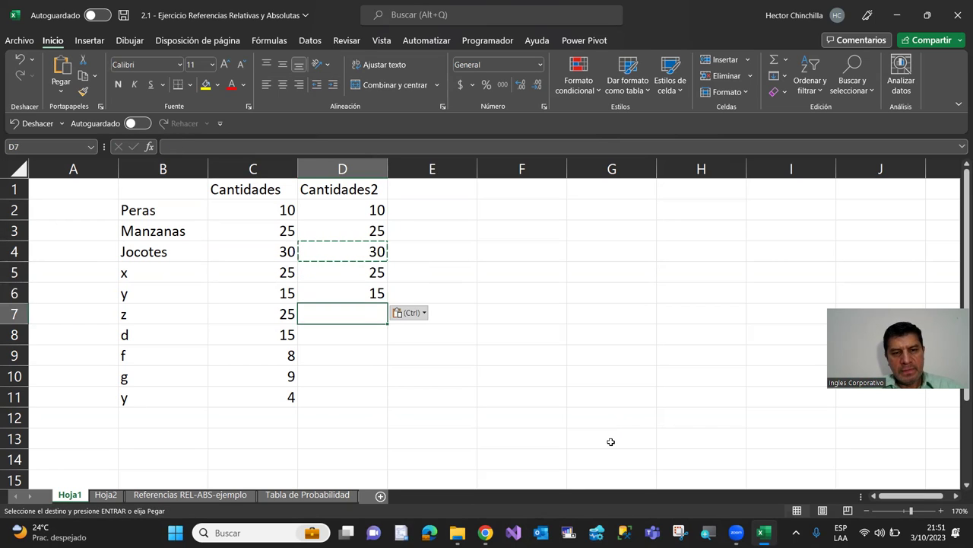
key("ctrl+v")
key("Down")
key("ctrl")
key("v")
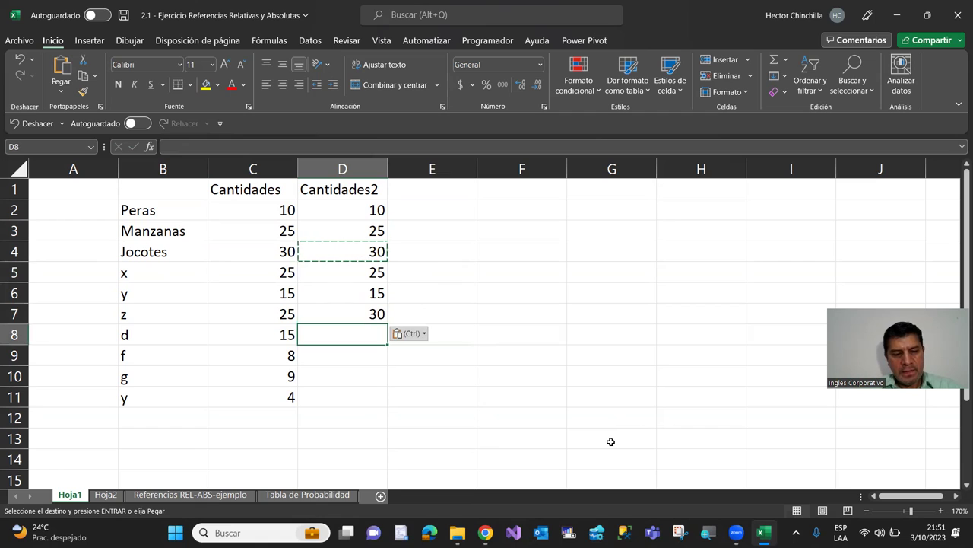
key("Escape")
key("Up")
key("ctrl+c")
key("Down")
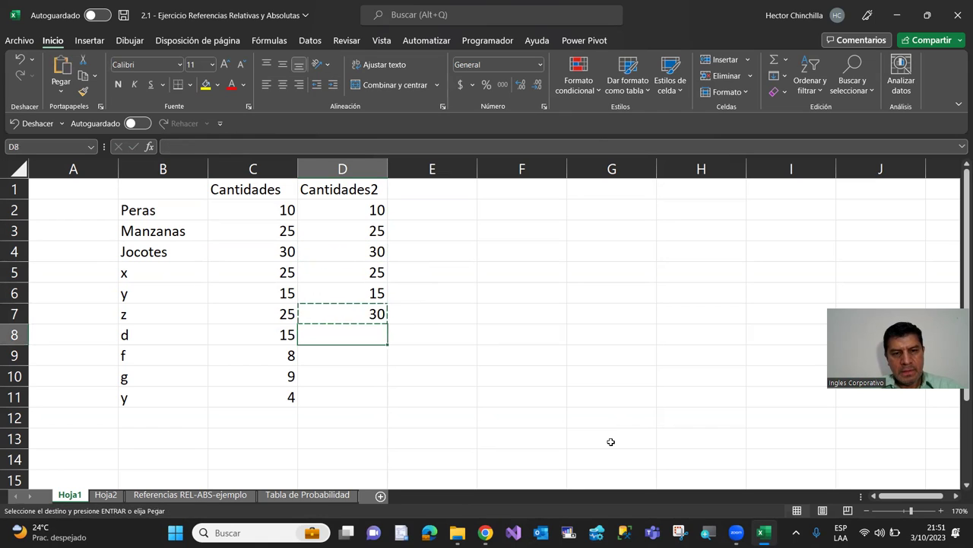
type("v")
key("Return")
key("Up")
key("Up")
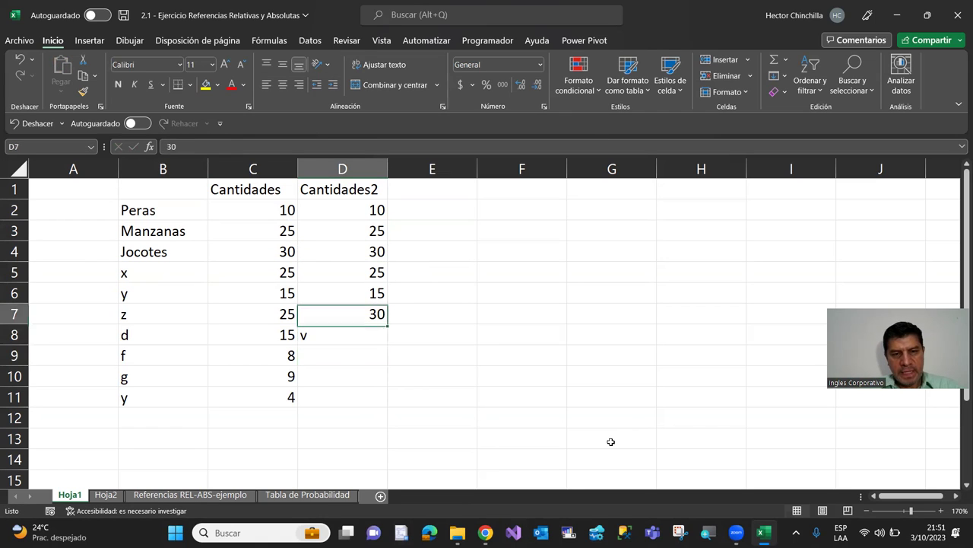
key("ctrl+c")
key("Down")
key("Escape")
key("ctrl+v")
key("Down")
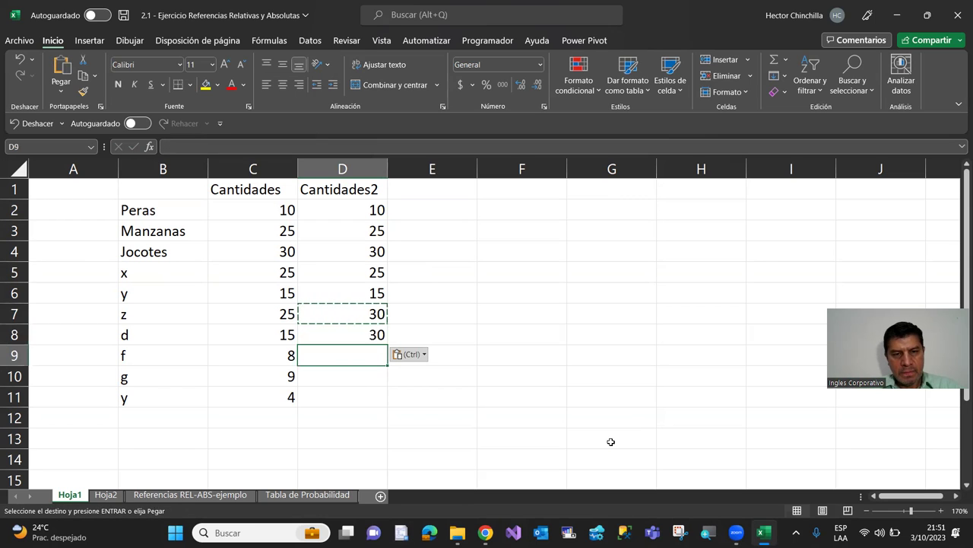
Step: Check the pasted formulas, then fill D5's =C formula down through D11
key("Escape")
key("Up")
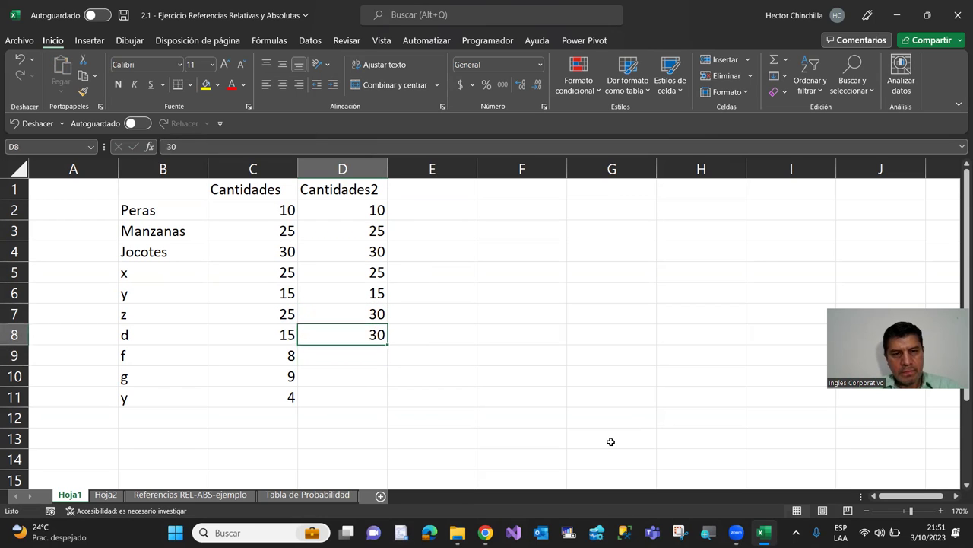
key("Up")
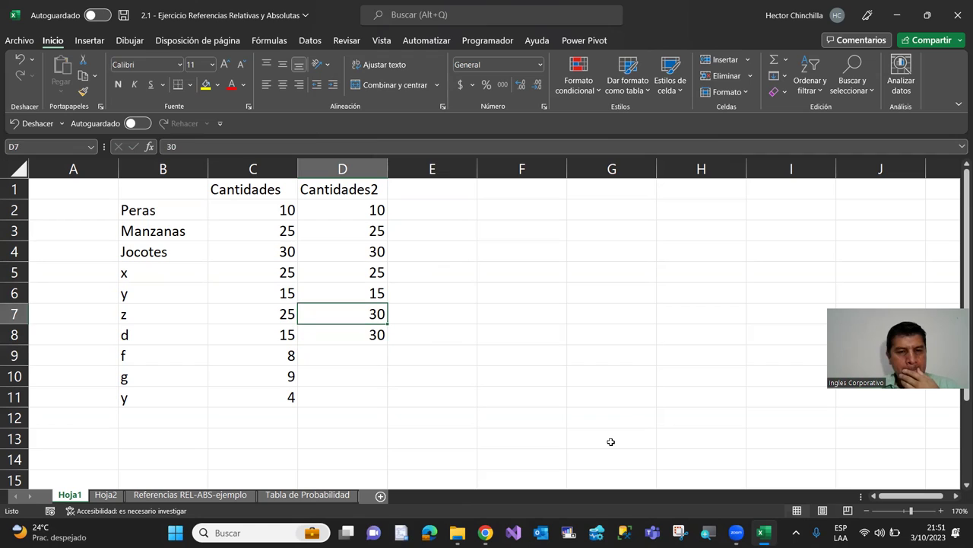
key("Up")
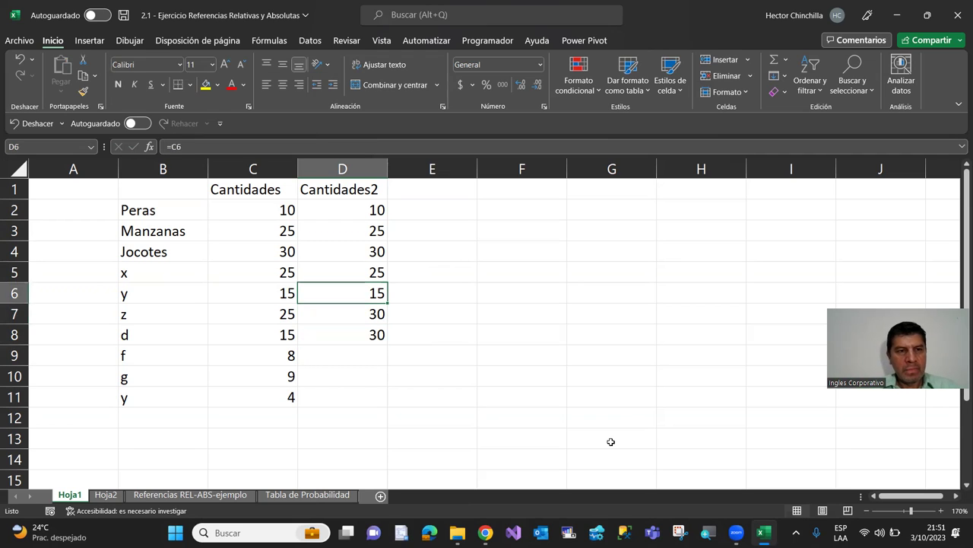
key("Up")
key("Down")
key("Up")
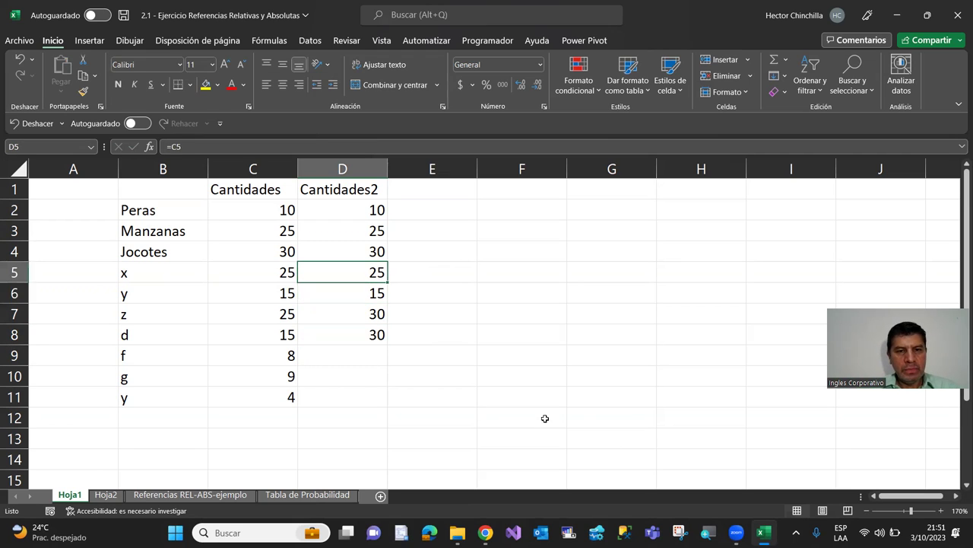
left_click_drag(387, 282, 395, 403)
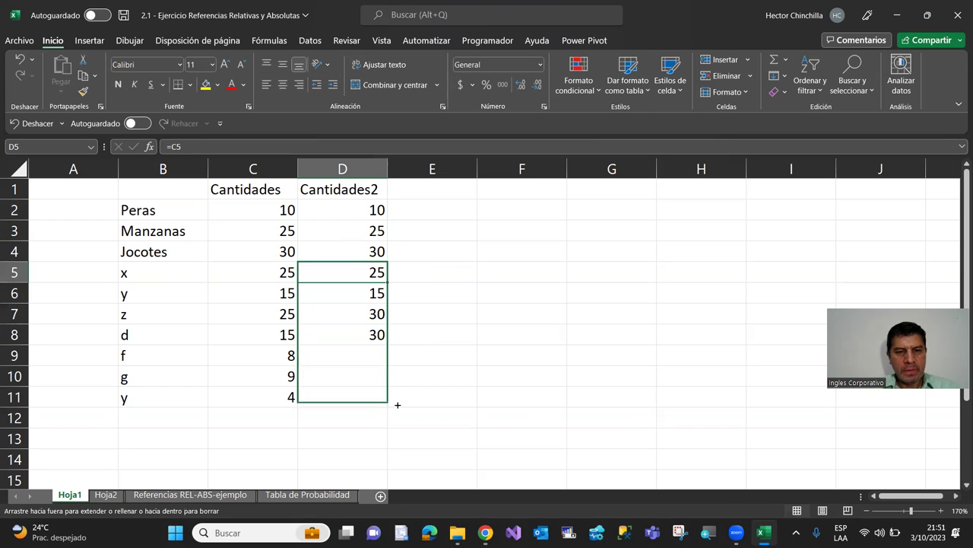
left_click(436, 380)
Step: Move up column D to D2 and inspect its =C2 formula
left_click(289, 376)
key("Up")
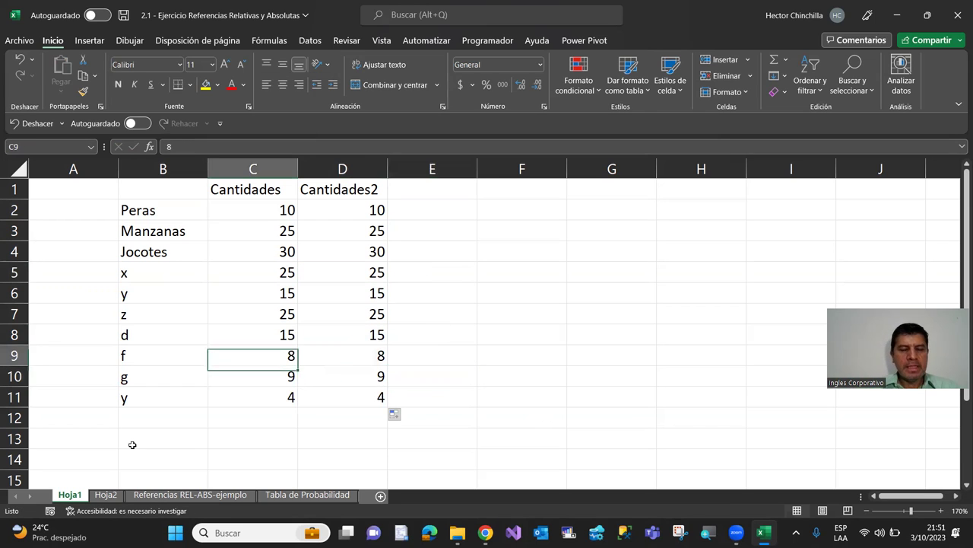
key("Up")
key("Up")
key("Right")
key("Up")
key("Up")
key("Up")
key("Up")
key("Up")
key("Down")
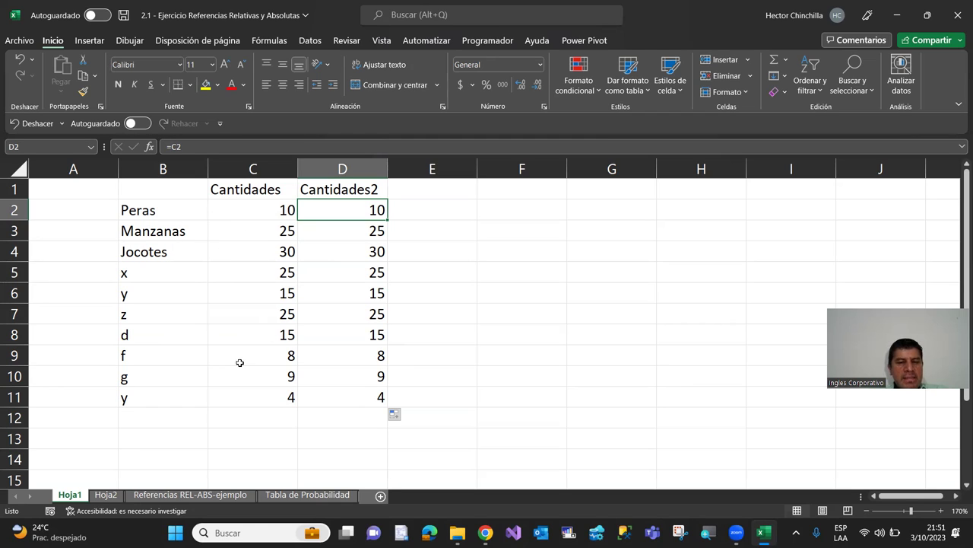
key("Up")
key("Down")
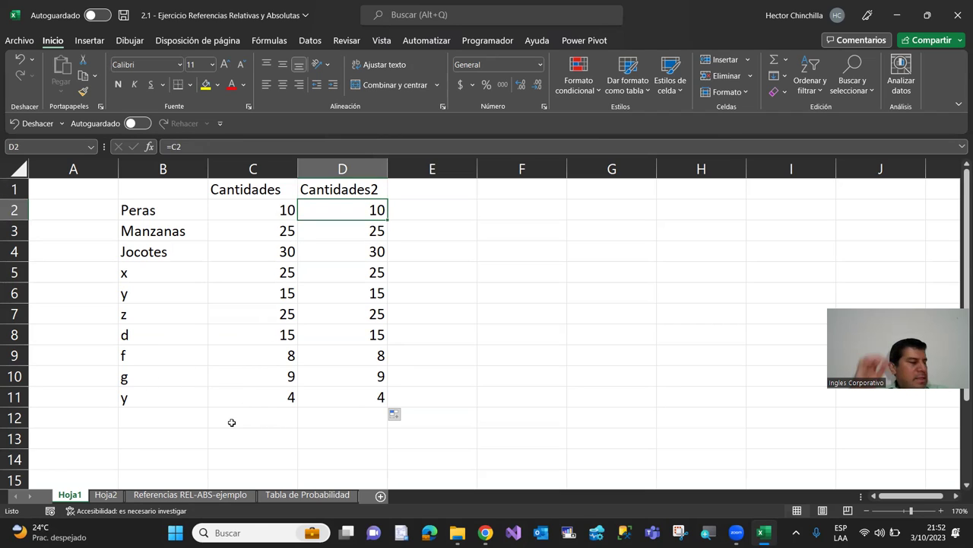
key("Up")
key("Down")
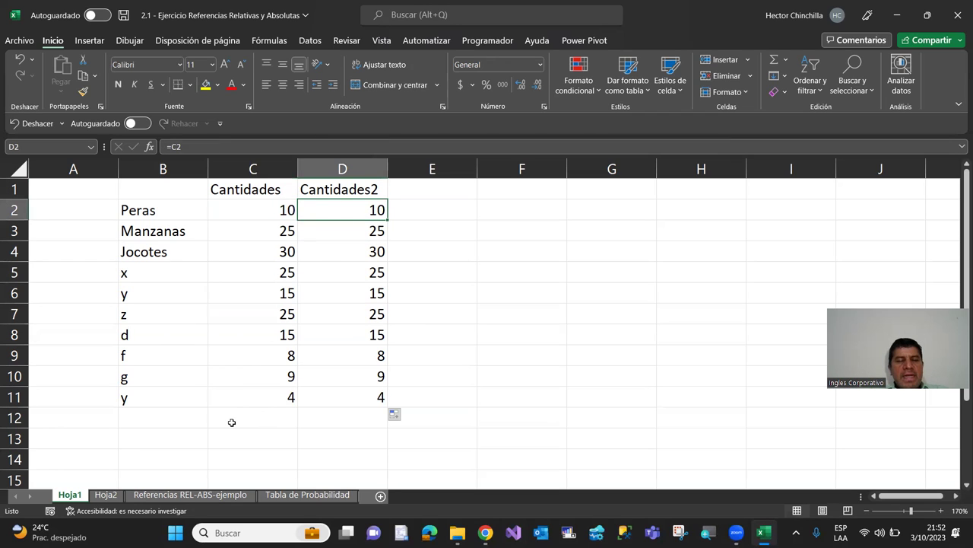
Step: Compare C2's stored value with D2, then start a new formula in D2 with =
key("Left")
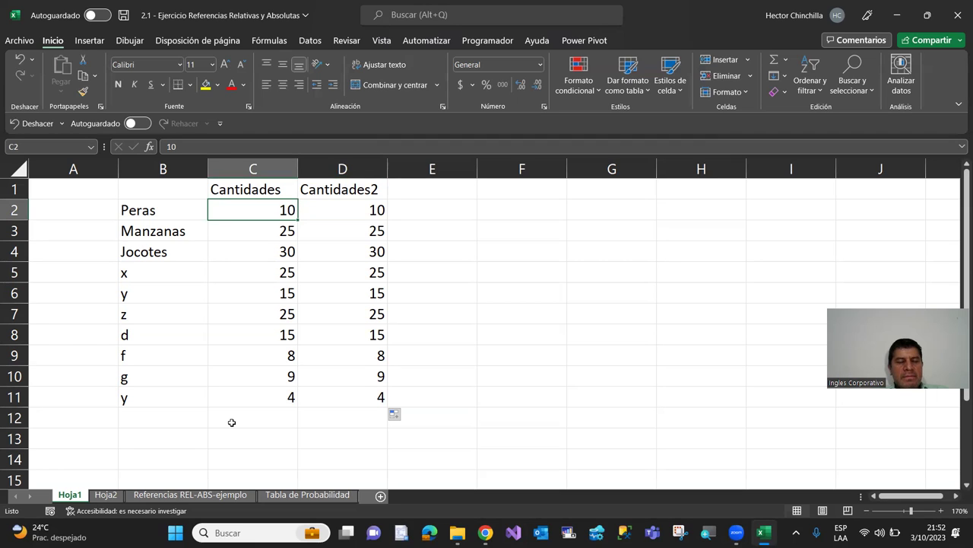
key("Right")
key("Left")
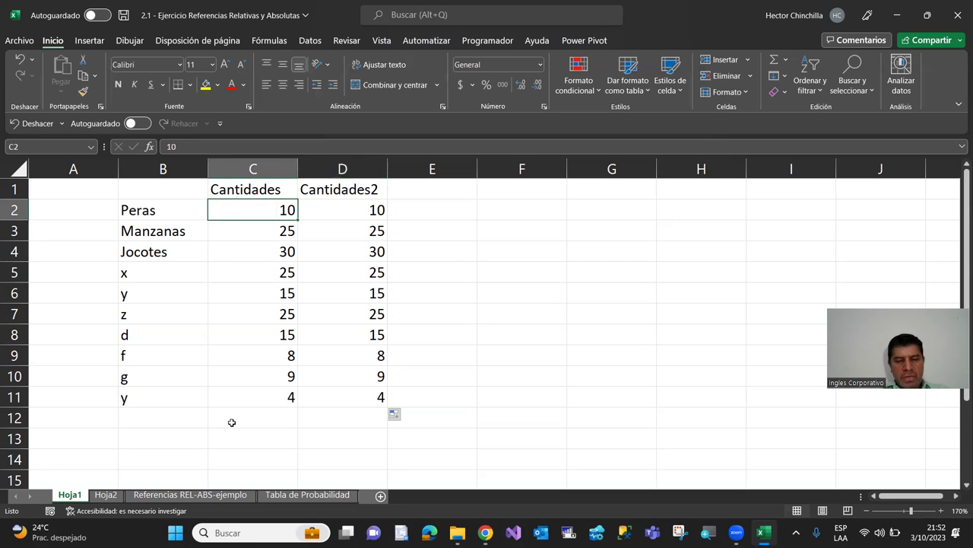
key("Right")
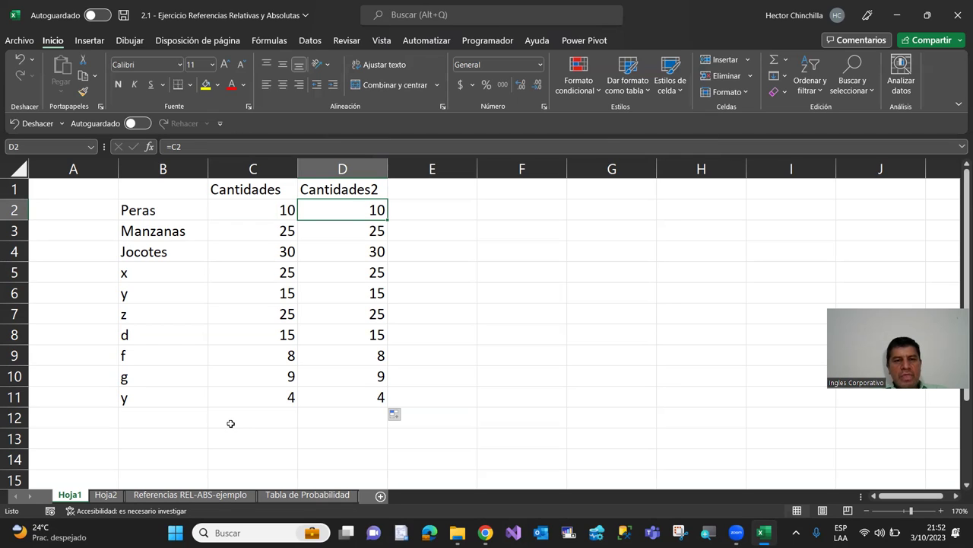
key("Left")
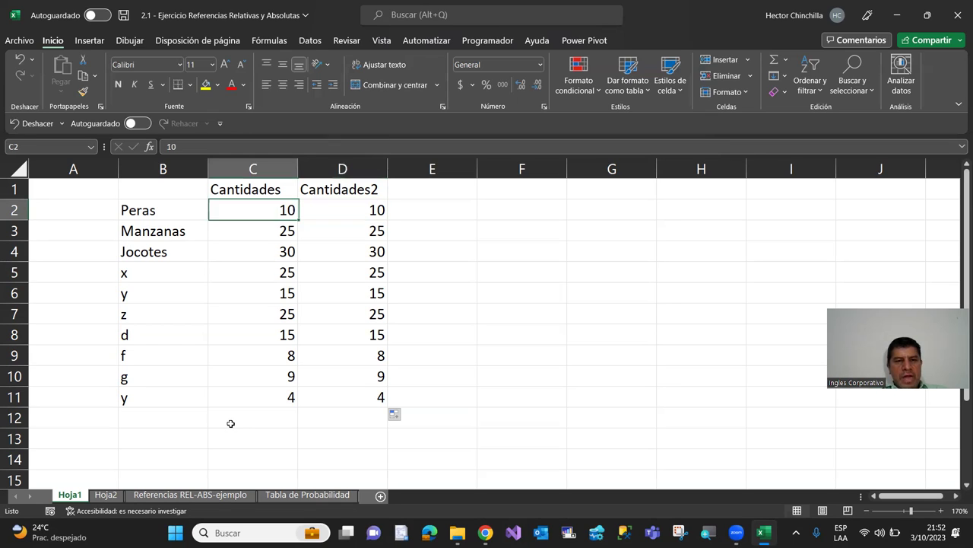
key("Right")
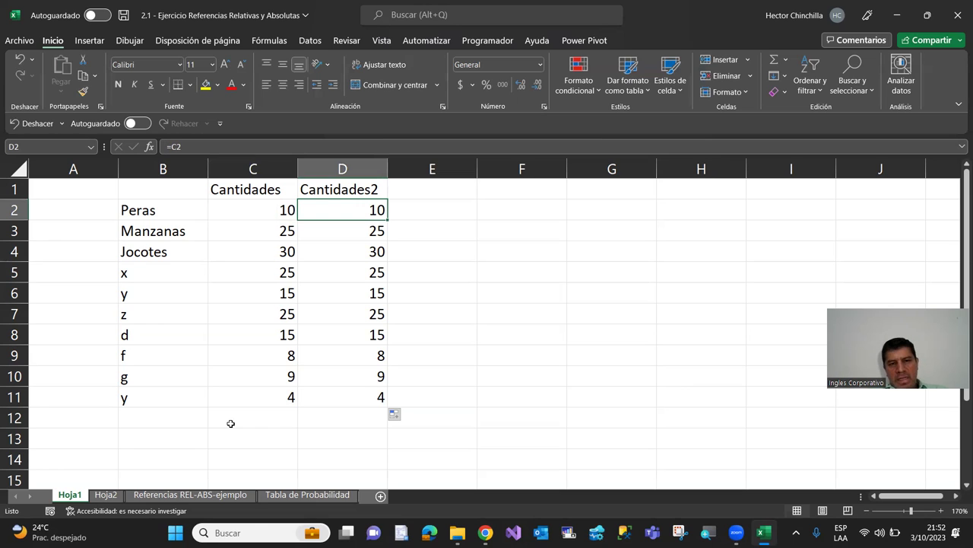
type("=")
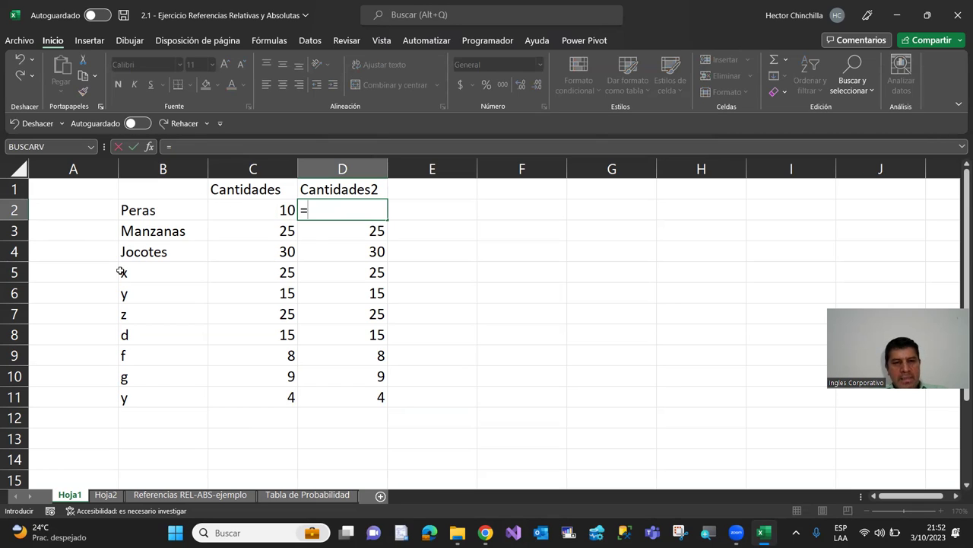
Step: Complete D2's formula as =C2 so it links to C2
type("C")
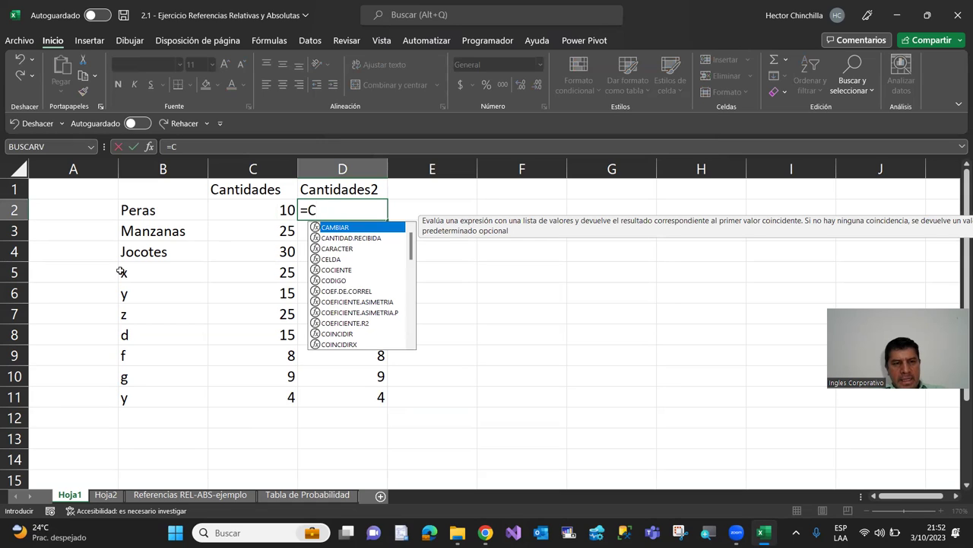
type("2")
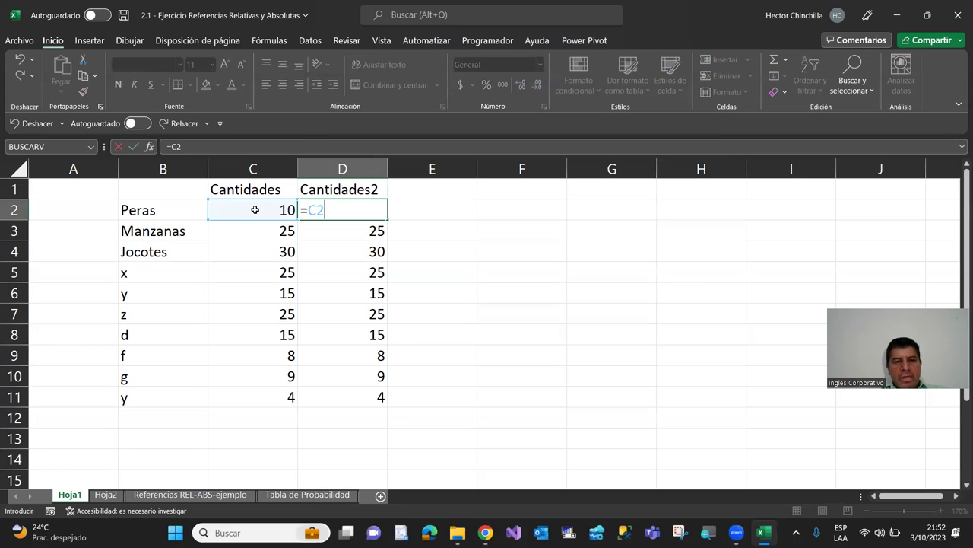
key("ctrl+Return")
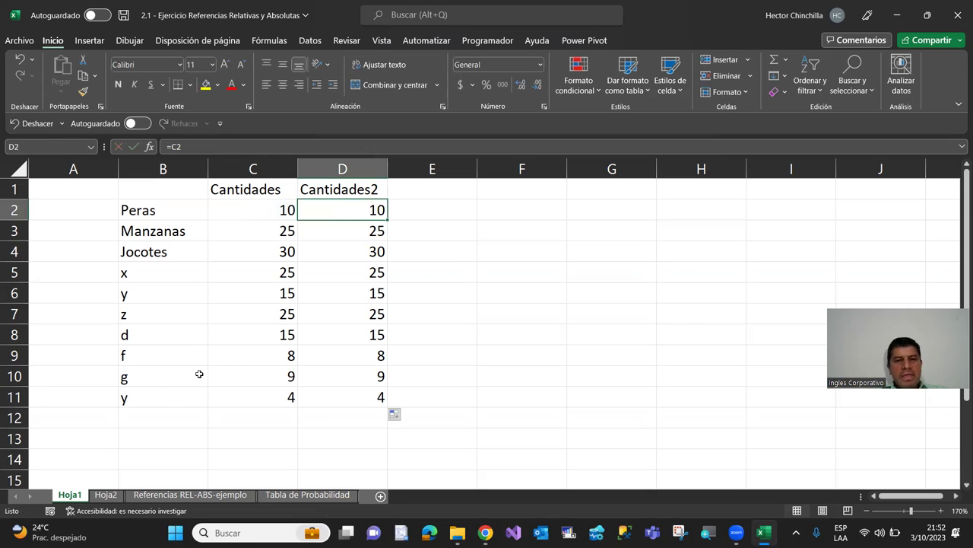
key("Down")
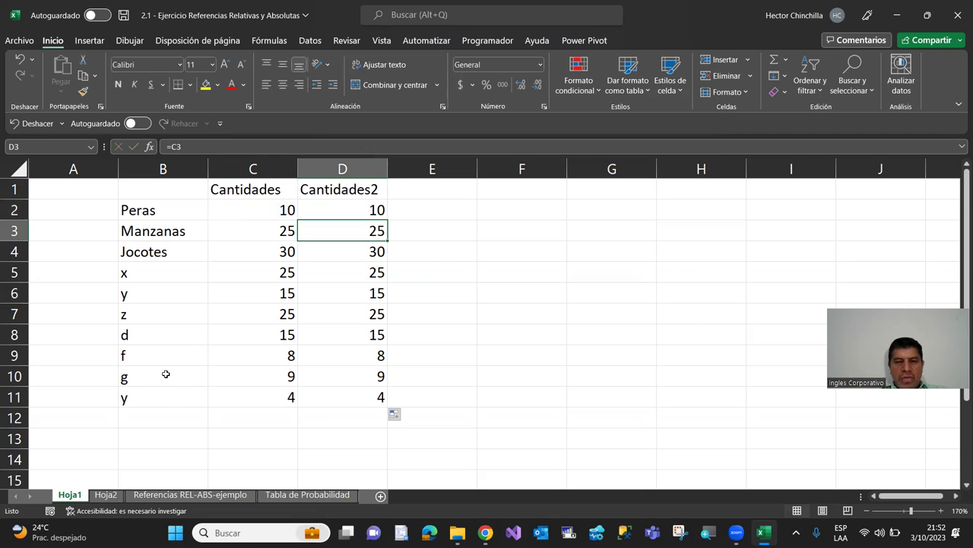
Step: Enter the fixed value 10 in each cell from D3 down to D11
type("10")
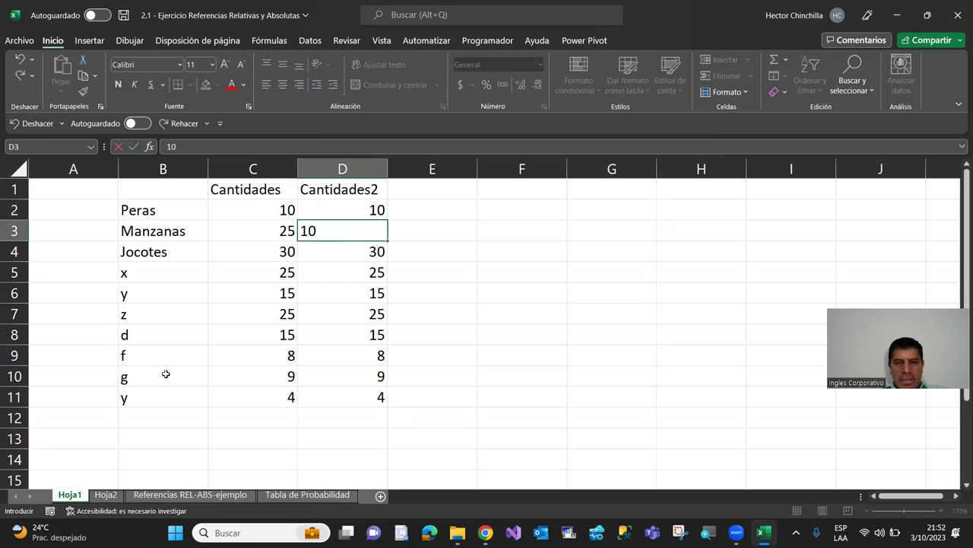
key("Return")
type("10")
key("Return")
type("10")
key("Return")
type("10")
key("Return")
type("10")
key("Return")
type("10")
key("Return")
type("10")
key("Return")
type("10")
key("Return")
type("1")
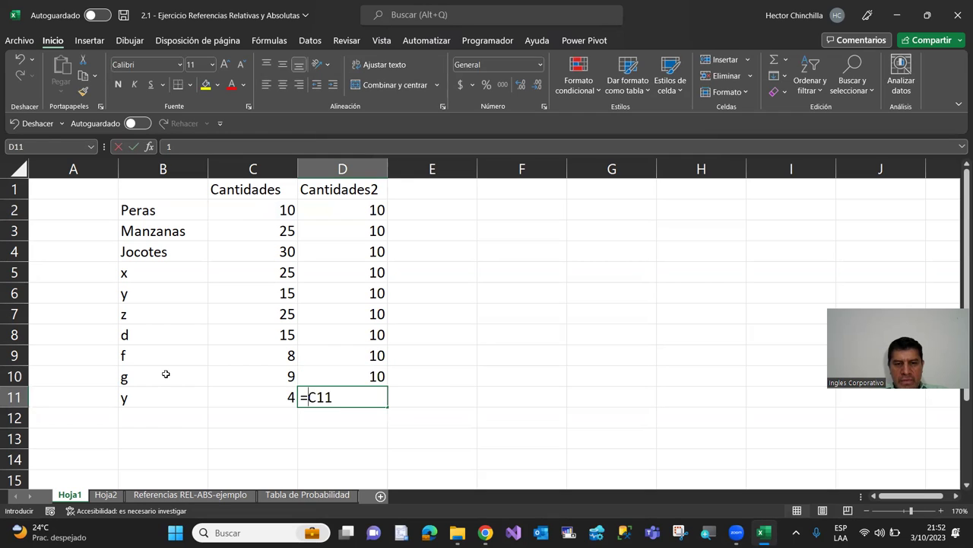
type("0")
key("Return")
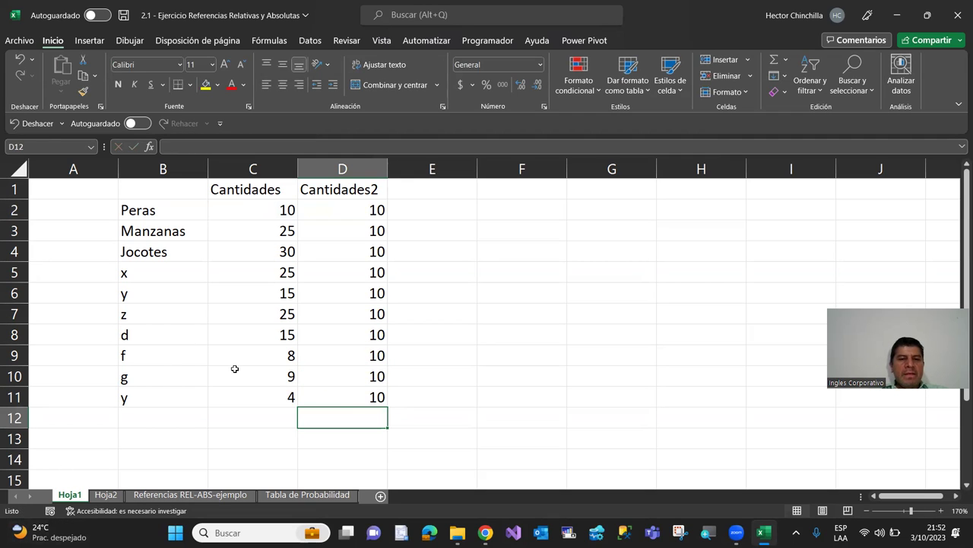
Step: Change C2 to 15 and check whether D2 follows it
left_click(251, 213)
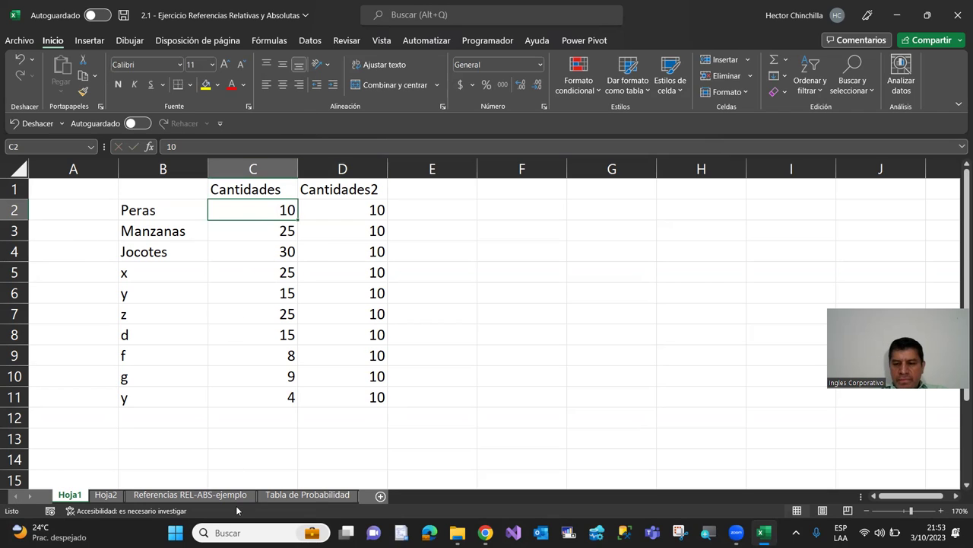
type("25")
key("BackSpace")
key("BackSpace")
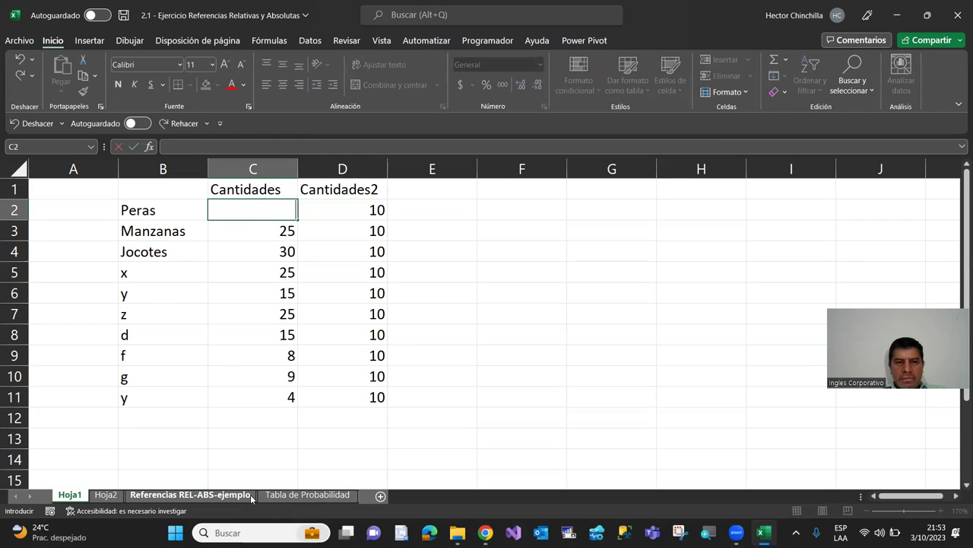
type("15")
key("Return")
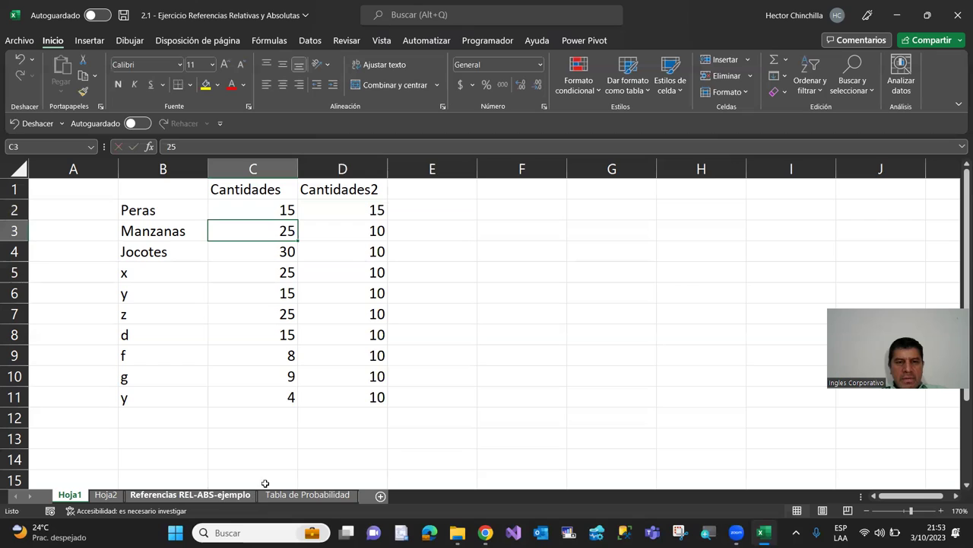
left_click(332, 206)
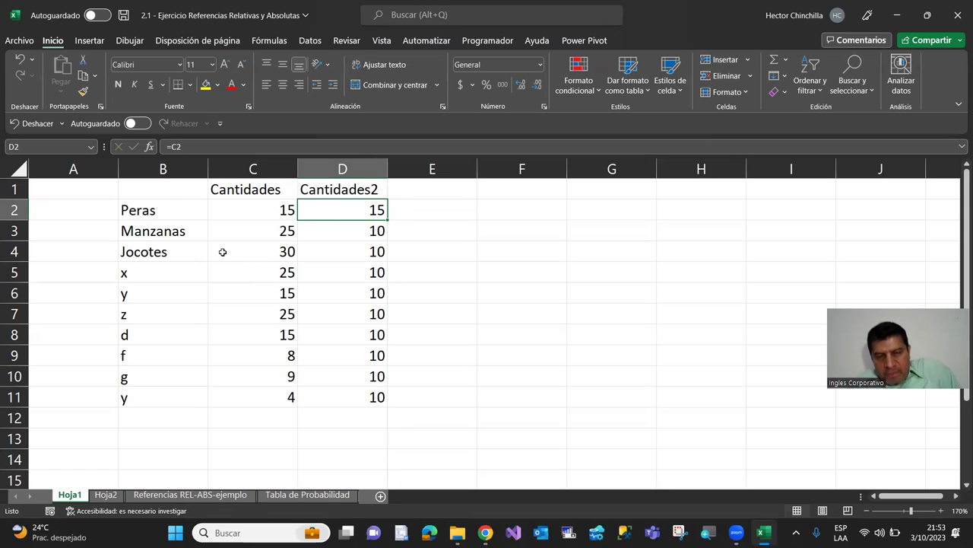
key("Left")
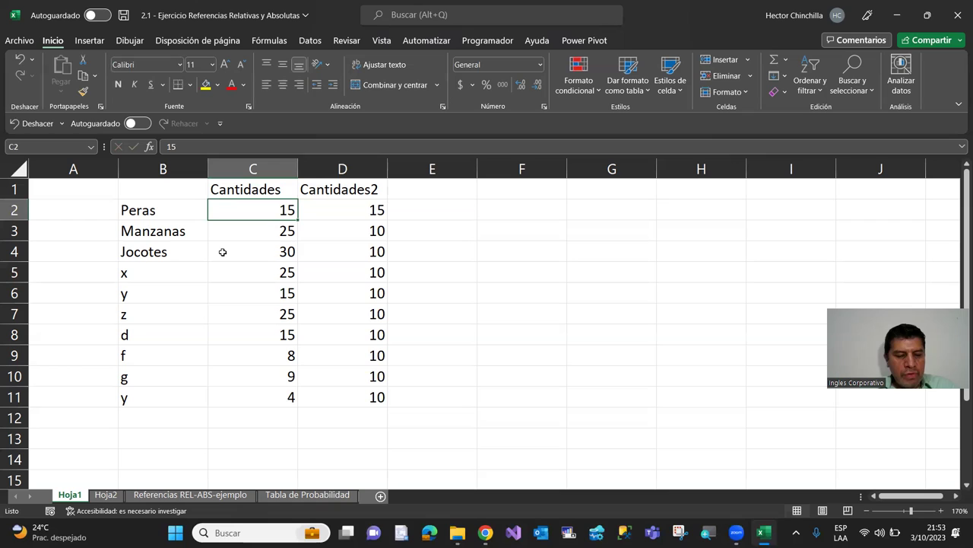
Step: Undo the edits to restore column D's relative formulas, then begin a new formula in D2
key("ctrl+z")
key("ctrl+z")
key("ctrl+z")
key("ctrl+z")
key("ctrl+z")
key("ctrl+z")
key("ctrl+z")
key("ctrl+z")
key("ctrl+z")
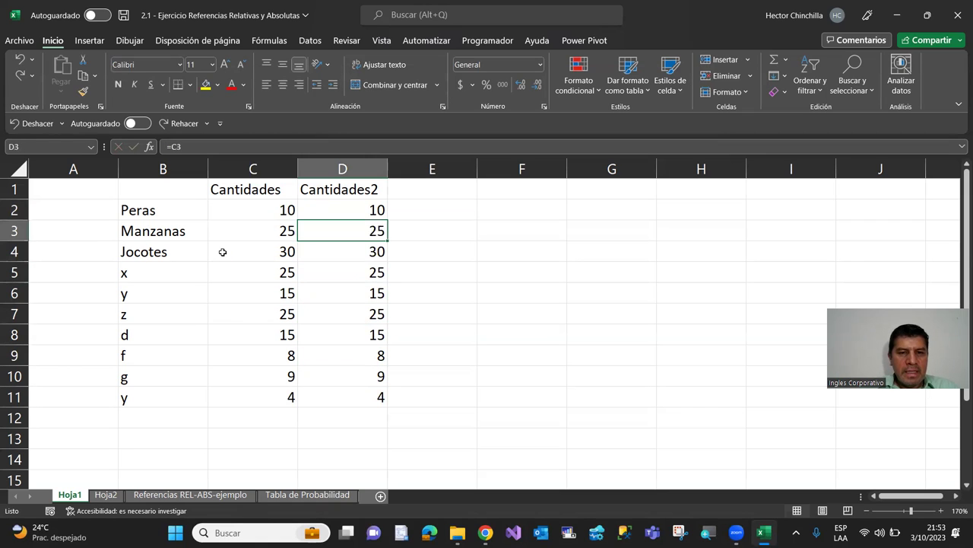
key("Up")
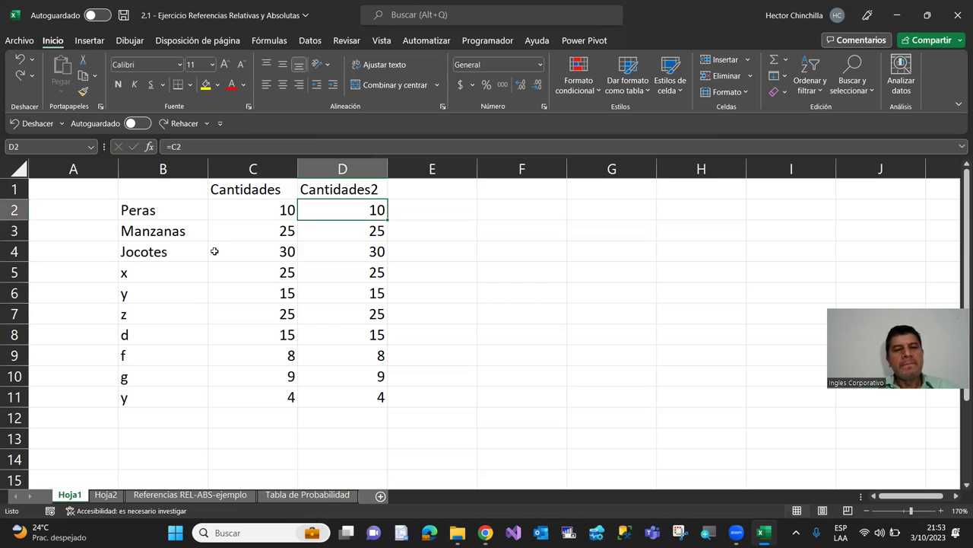
key("Down")
key("Down")
key("Down")
key("Down")
key("Up")
key("Up")
key("Up")
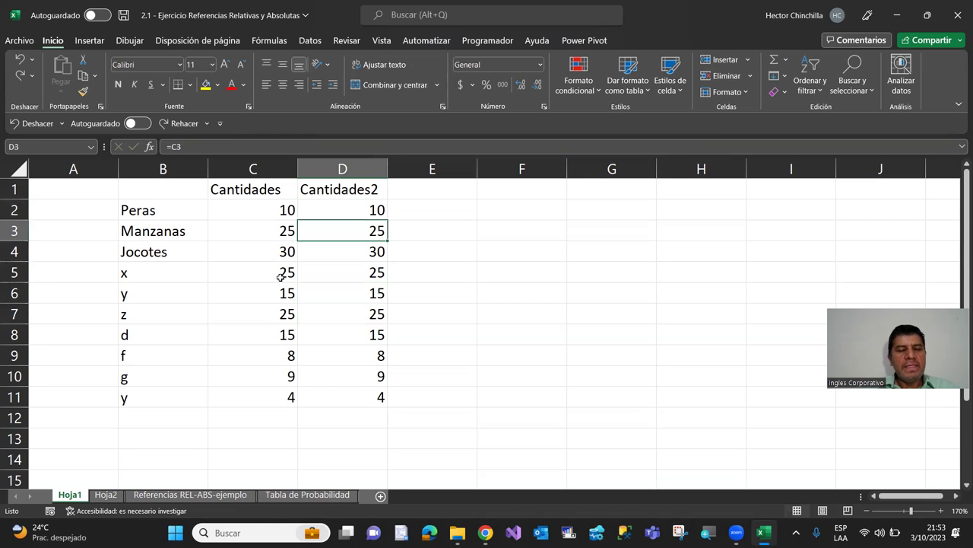
key("Up")
key("Right")
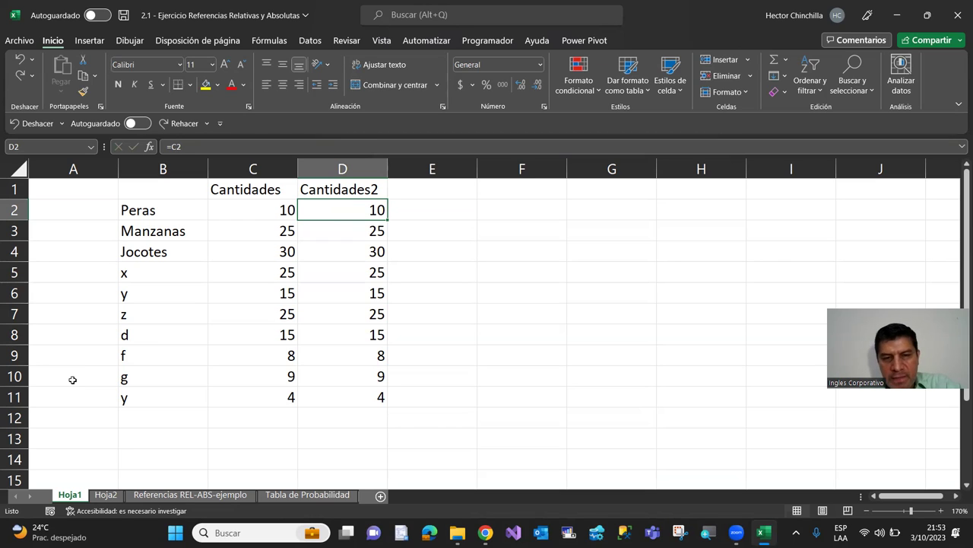
type("=")
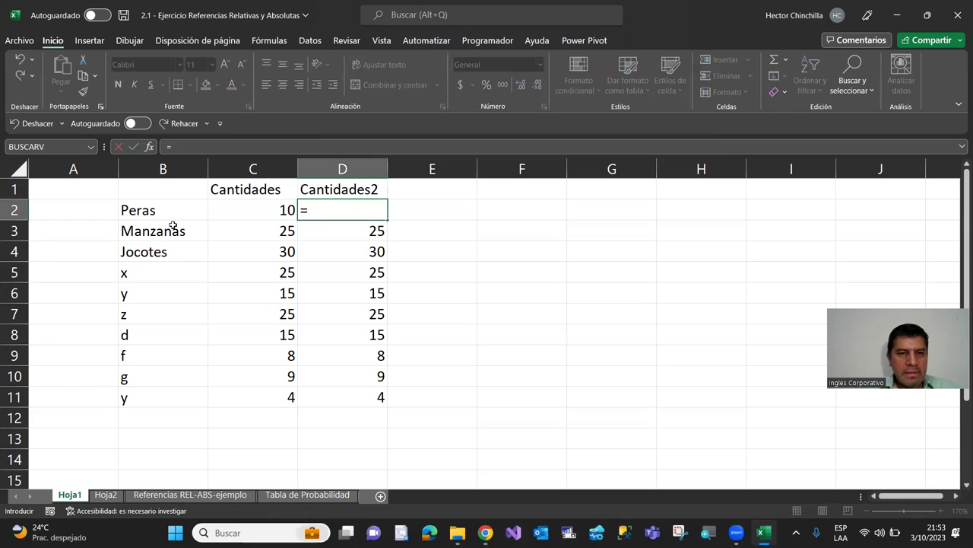
Step: Rewrite D2 as =C2 and make it the absolute reference =$C$2 with F4
left_click(252, 213)
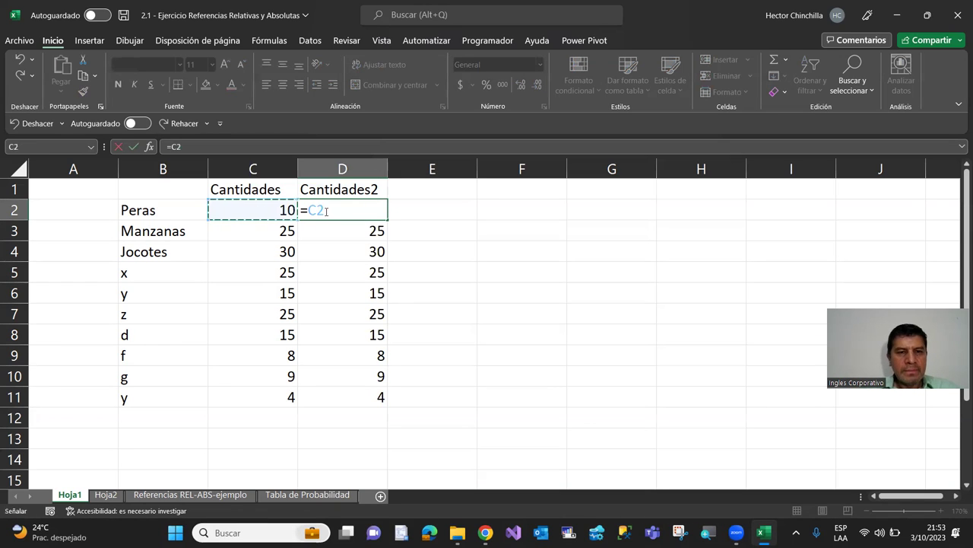
key("ctrl+Return")
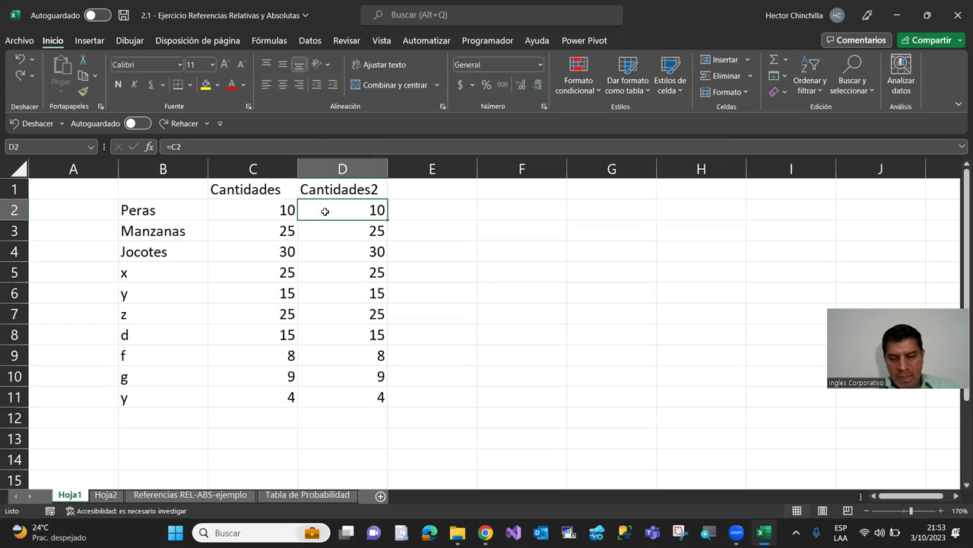
type("=")
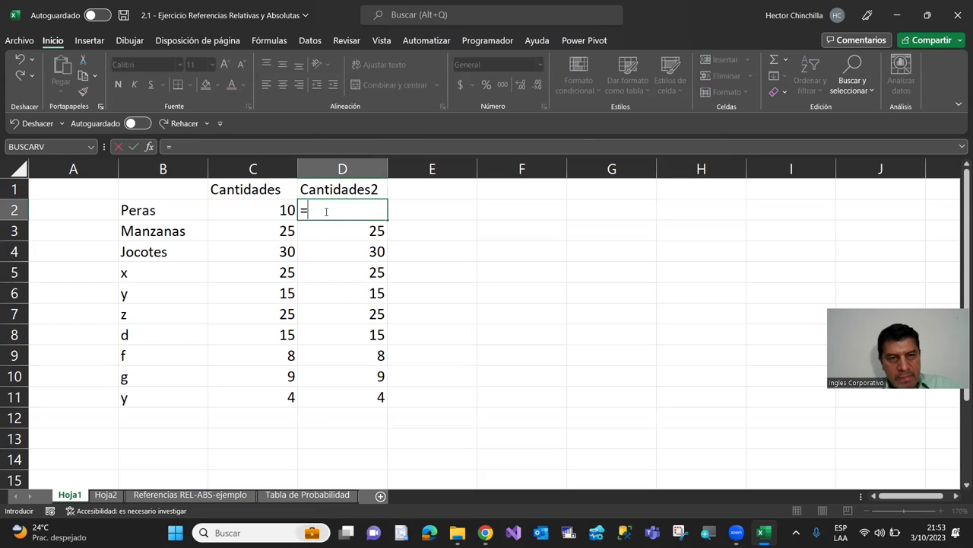
type("C2")
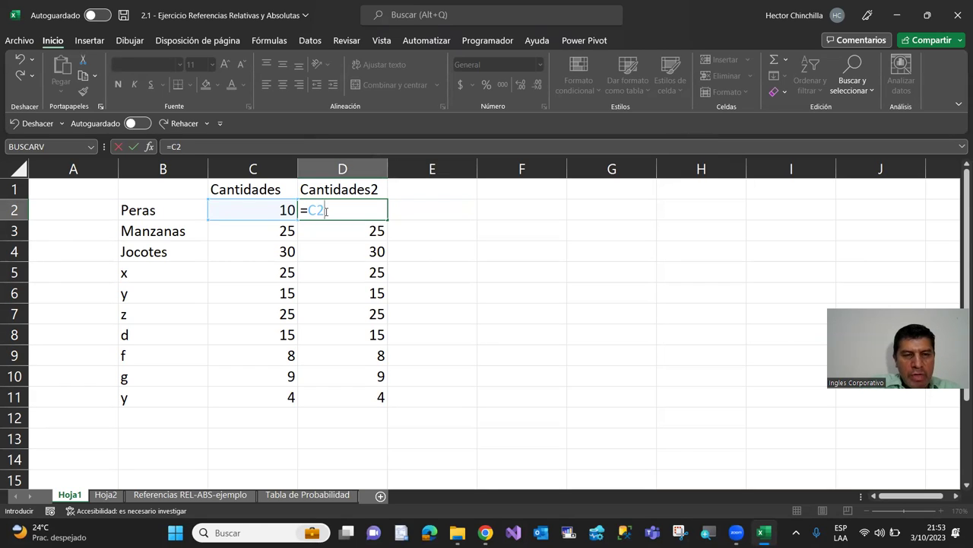
key("F4")
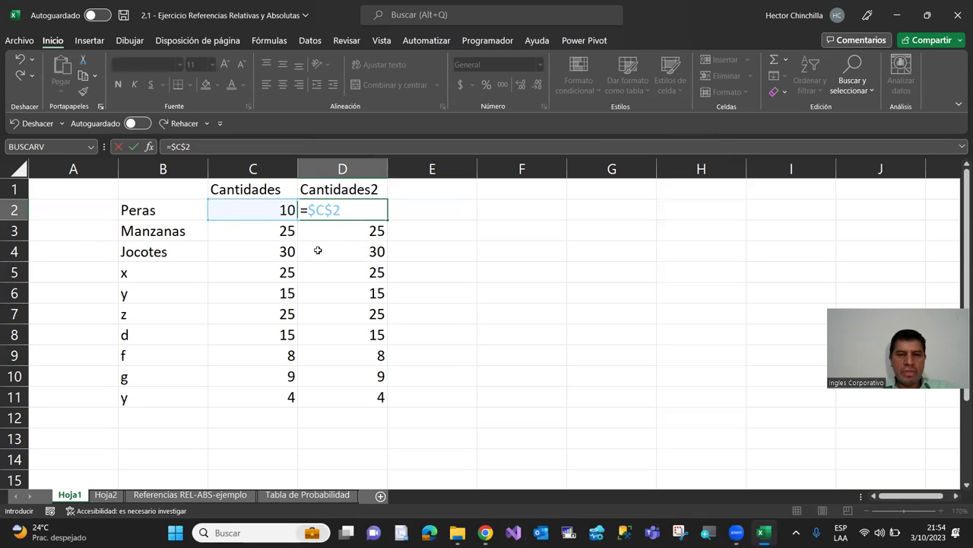
key("Up")
key("Down")
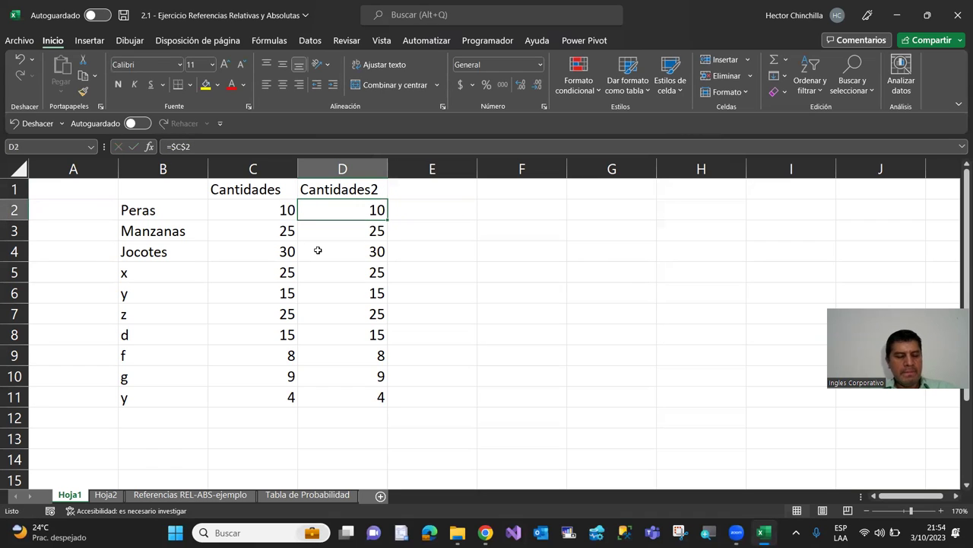
key("alt+Tab")
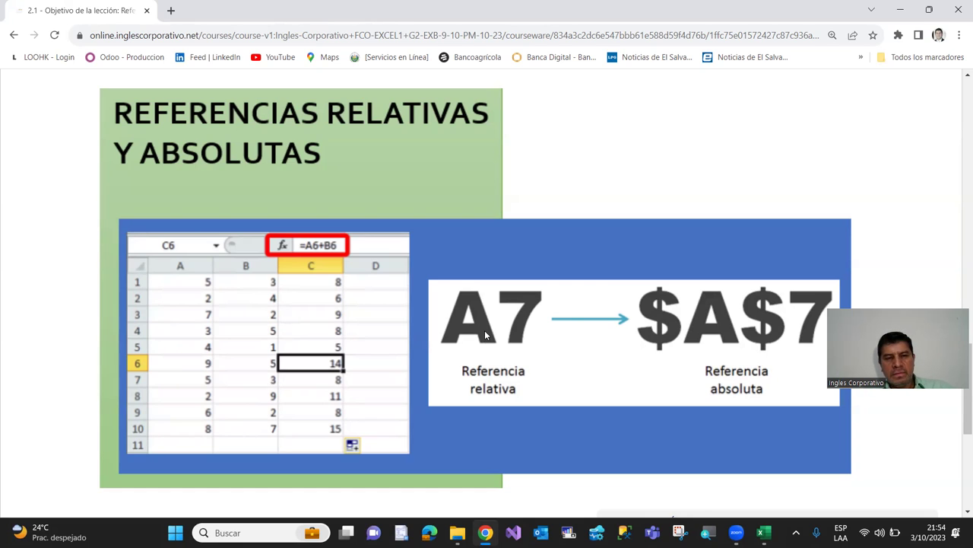
key("alt+Tab")
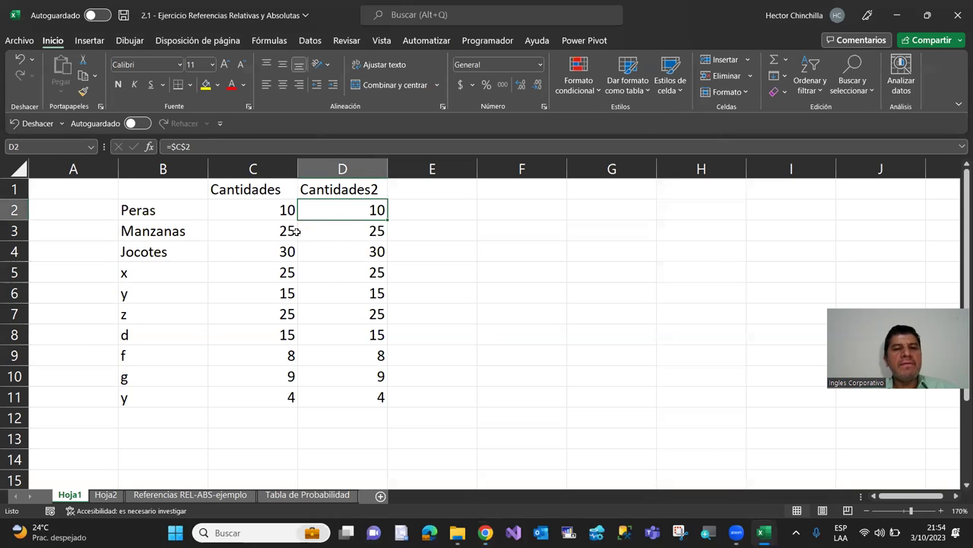
Step: Paste D2's =$C$2 formula into each cell from D3 to D11
key("ctrl+c")
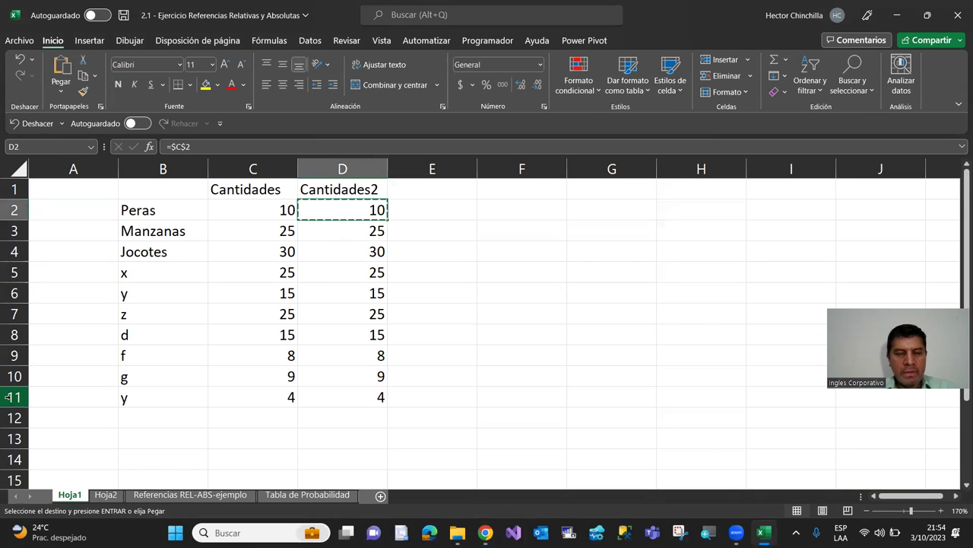
key("Down")
key("ctrl+v")
key("Down")
key("ctrl+v")
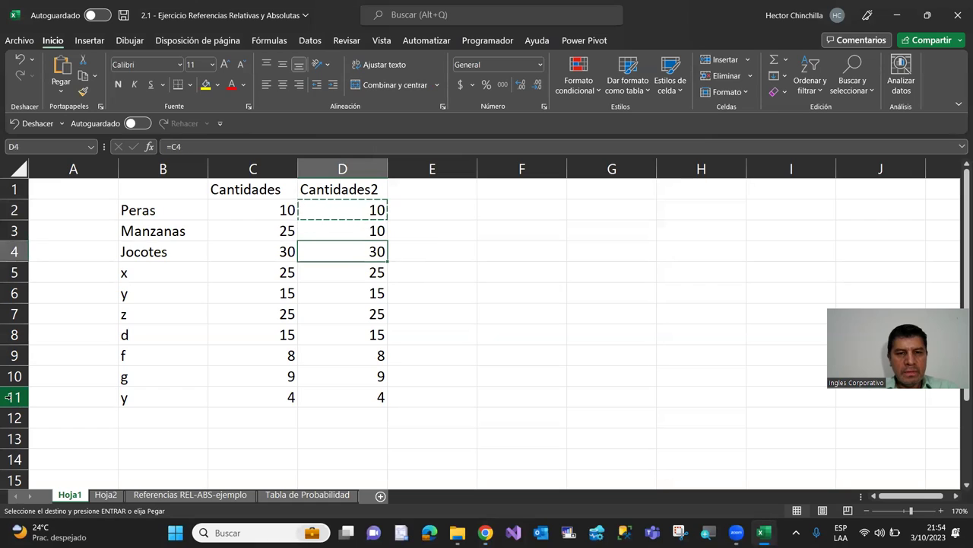
key("Down")
key("ctrl+v")
key("Down")
key("ctrl+v")
key("Down")
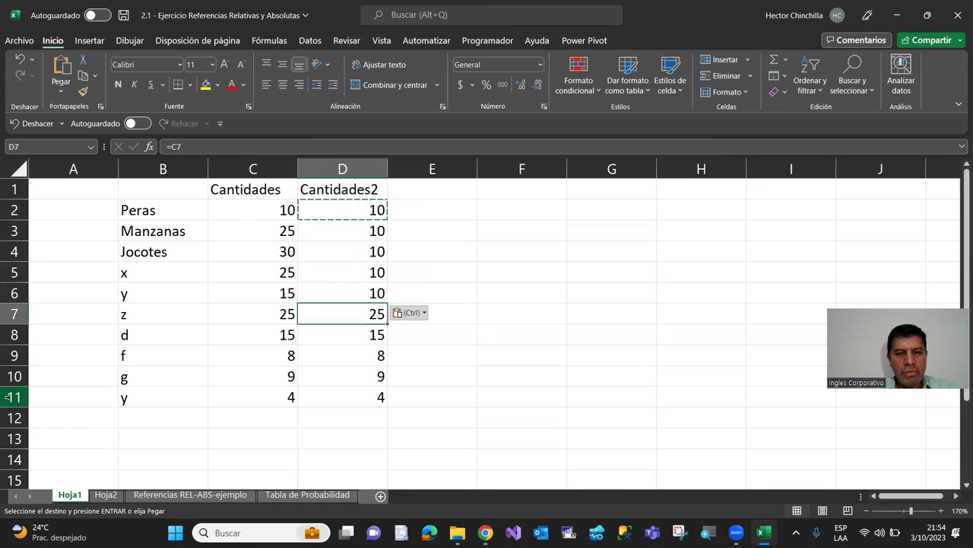
key("ctrl+v")
key("Down")
key("ctrl+v")
key("Down")
key("ctrl+v")
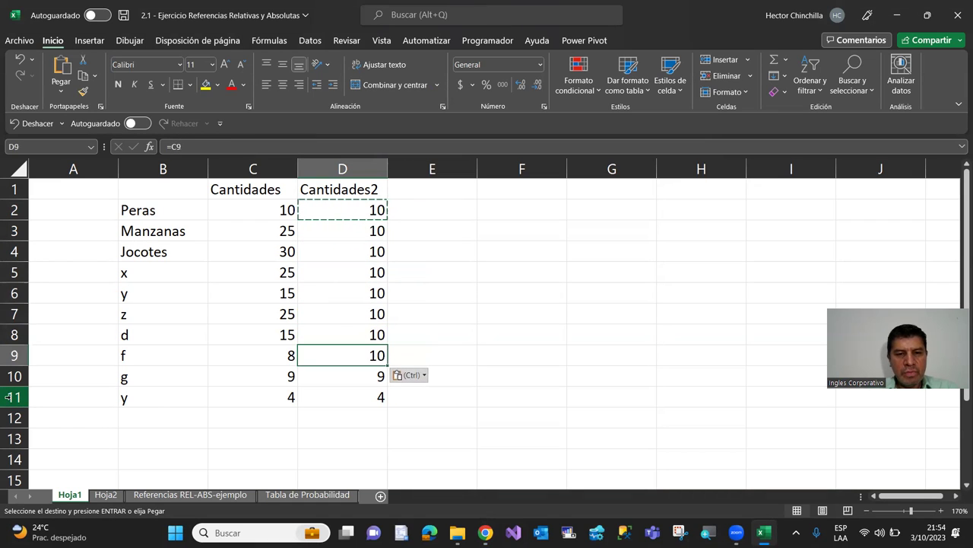
key("Down")
key("ctrl+v")
key("Down")
key("ctrl+v")
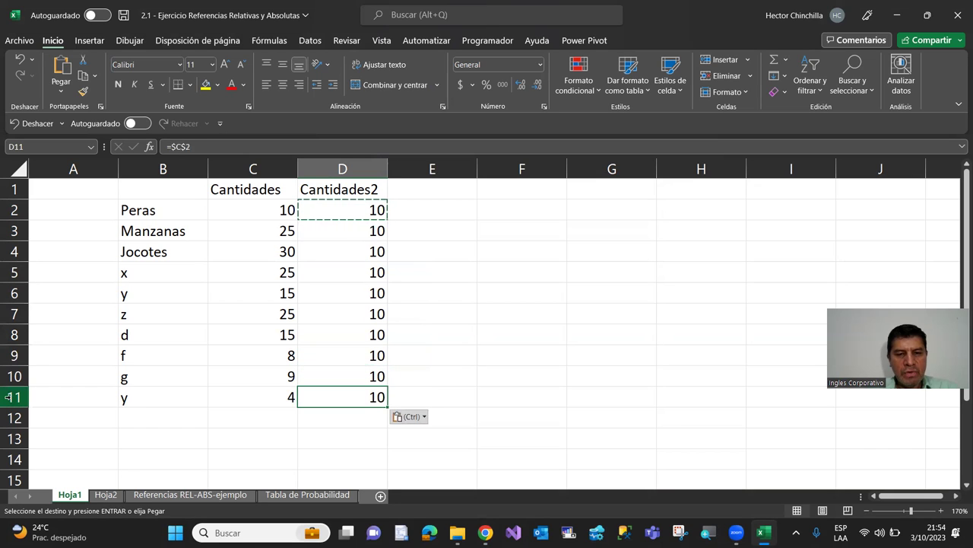
Step: Step through column D checking the pasted formulas, opening D3 to show =$C$2
key("Escape")
key("Up")
key("Up")
key("Up")
key("Up")
key("Up")
key("Up")
key("Up")
key("Up")
key("Down")
key("Down")
key("Up")
key("Up")
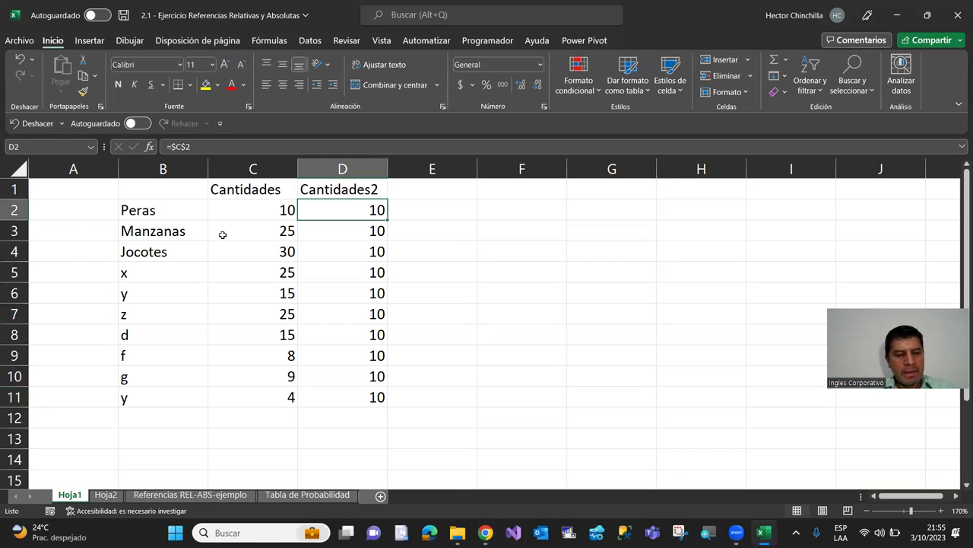
key("Down")
key("F2")
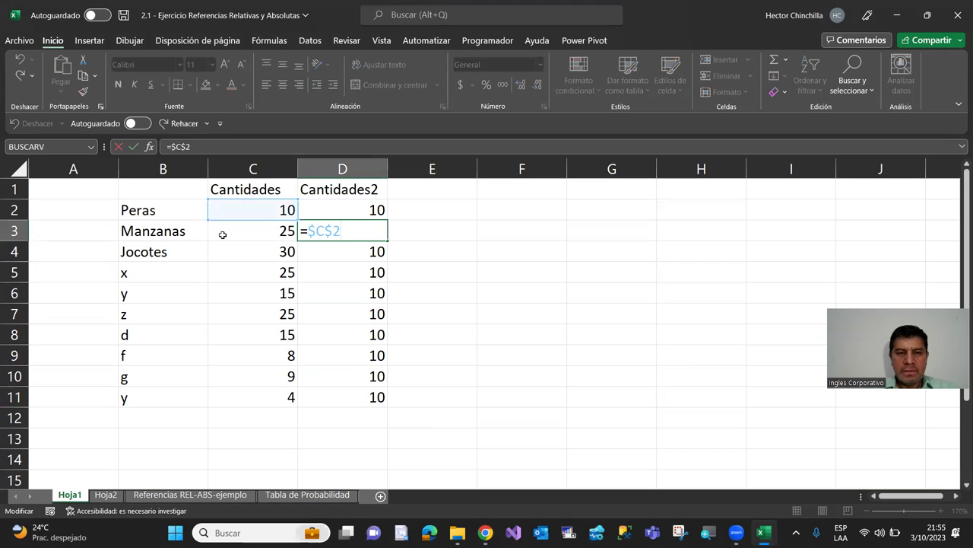
key("Return")
key("Up")
key("Down")
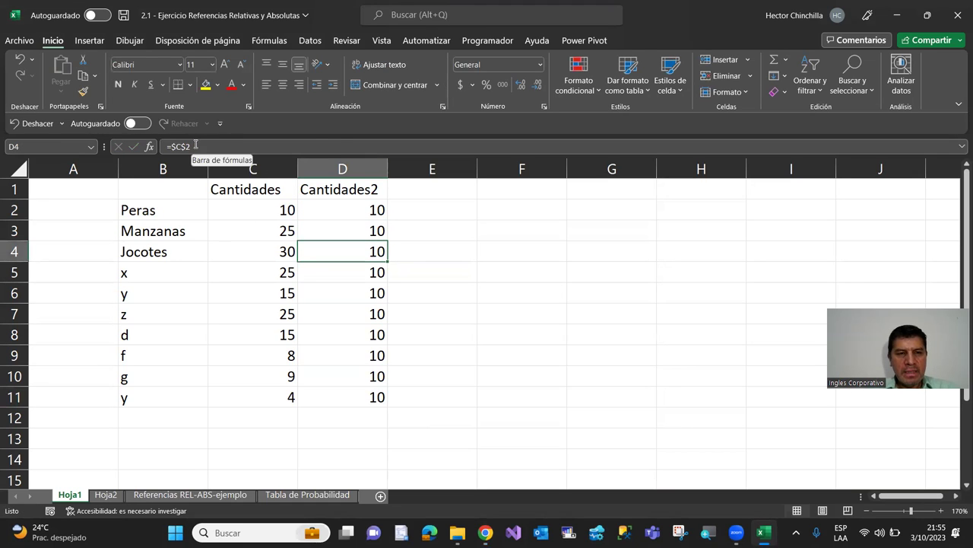
key("Down")
key("Down")
key("Down")
key("Down")
key("Down")
key("Down")
key("Down")
key("Up")
key("Up")
key("Up")
key("Up")
key("Up")
key("Up")
key("Up")
key("Up")
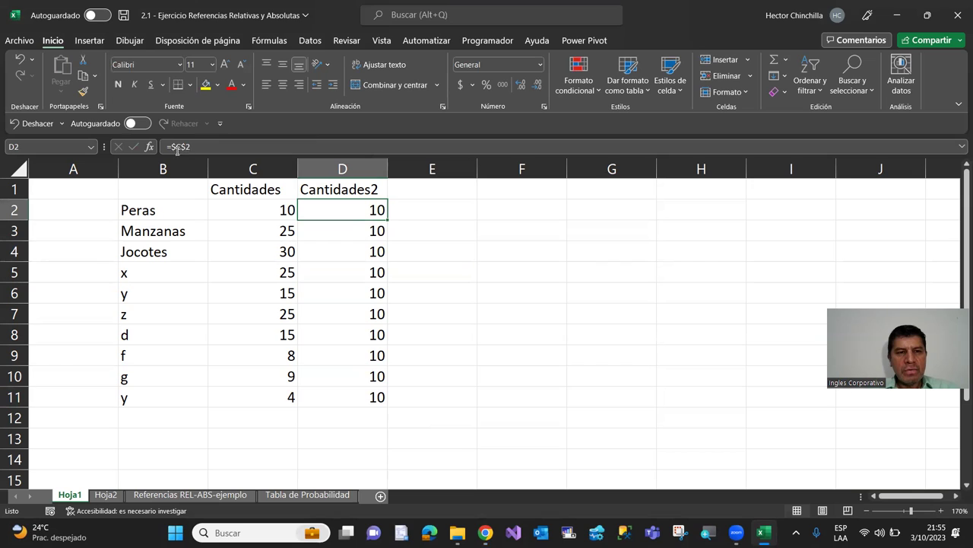
key("Down")
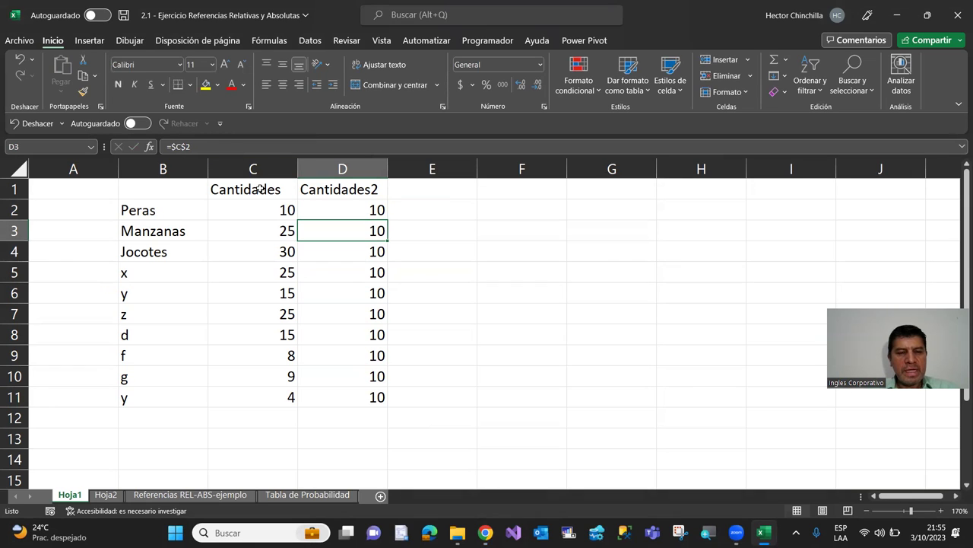
Step: Compare C3's value against D3's absolute formula, then move back up to C2
key("Left")
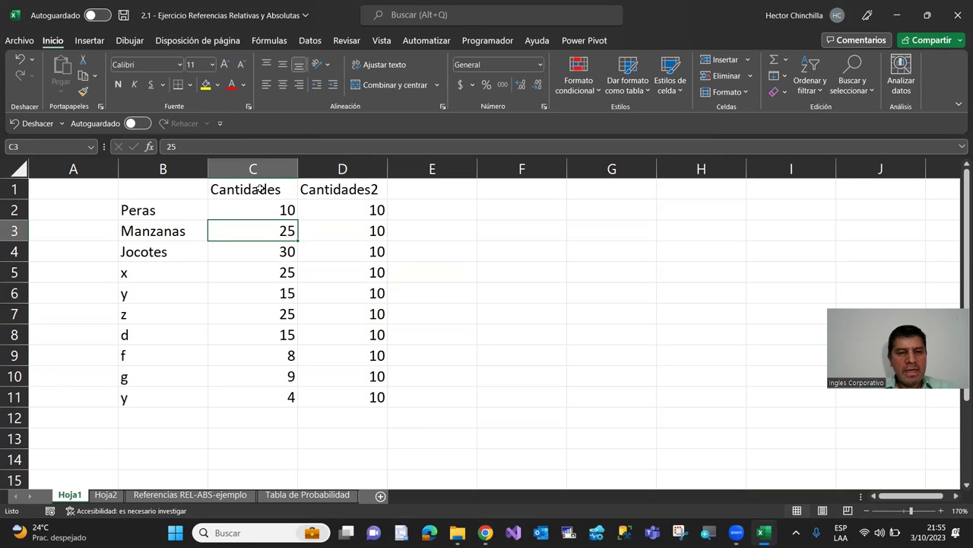
key("Right")
key("Left")
key("Right")
key("Left")
key("Right")
key("Left")
key("Right")
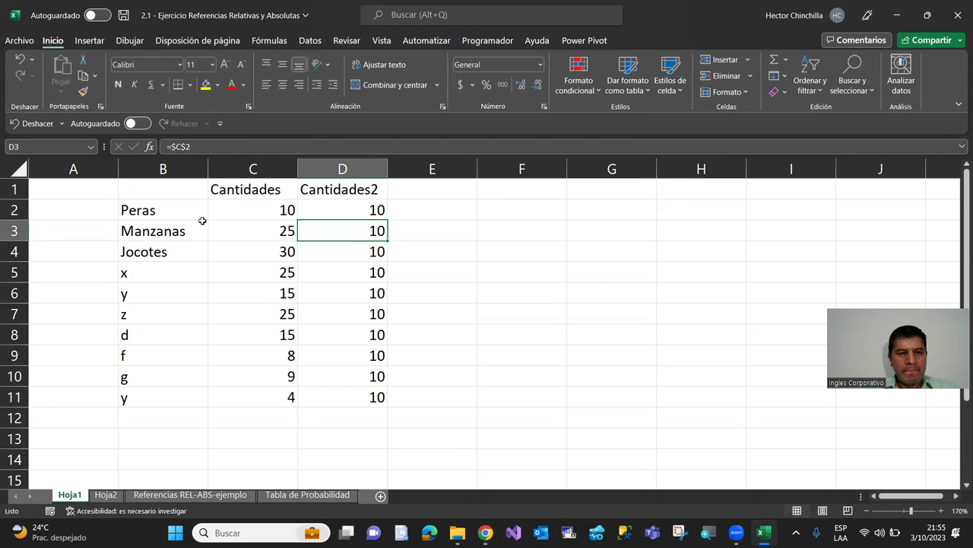
key("Down")
key("Up")
key("Up")
key("Down")
key("Down")
key("Down")
key("Down")
key("Down")
key("Down")
key("Down")
key("Down")
key("Down")
key("Up")
key("Up")
key("Up")
key("Up")
key("Up")
key("Up")
key("Up")
key("Up")
key("Up")
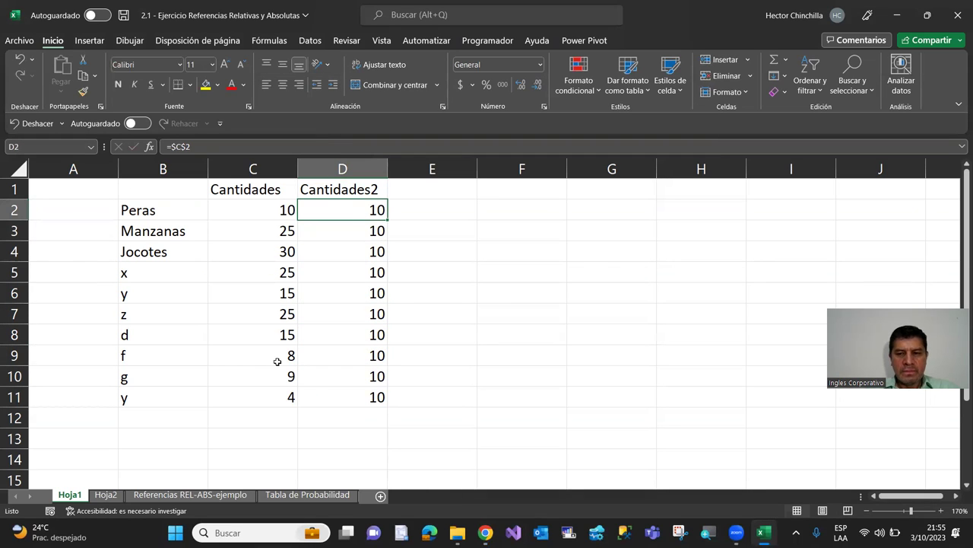
key("Left")
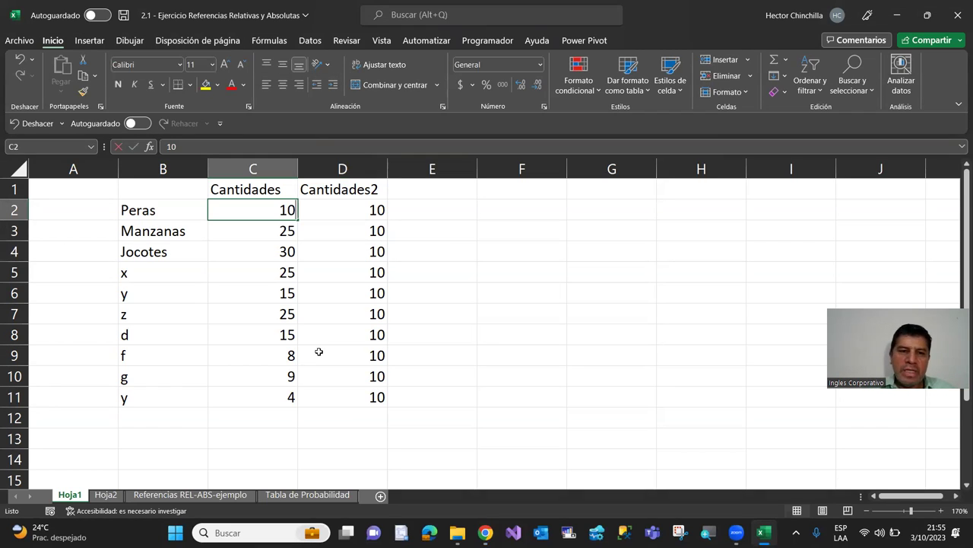
Step: Enter 15 in C2 and confirm D2 and D3 now show 15 via =$C$2
type("15")
key("Return")
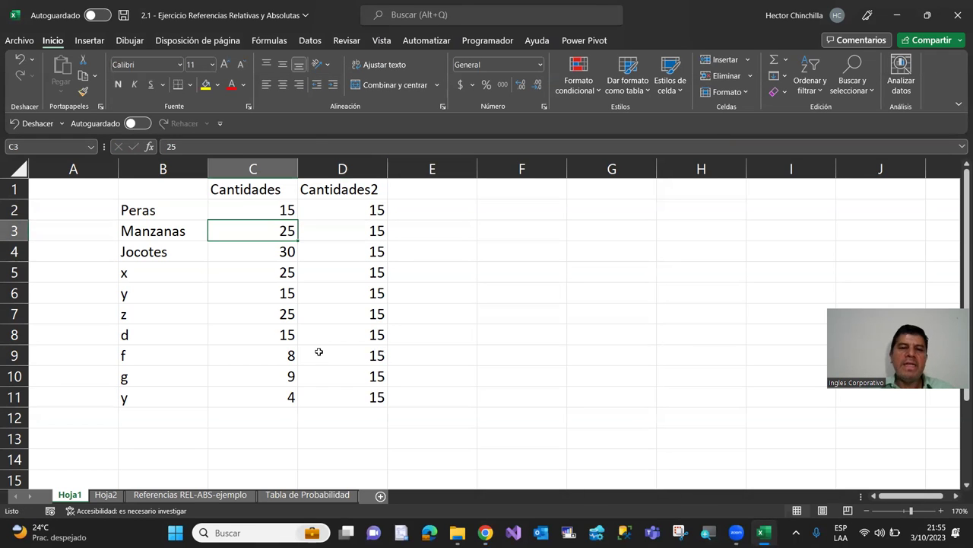
left_click(328, 213)
left_click(326, 226)
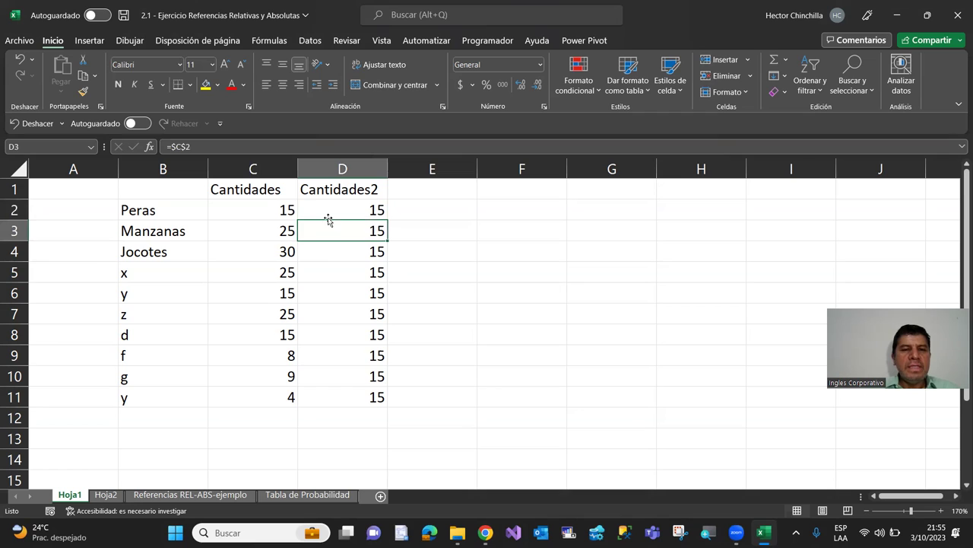
left_click(326, 211)
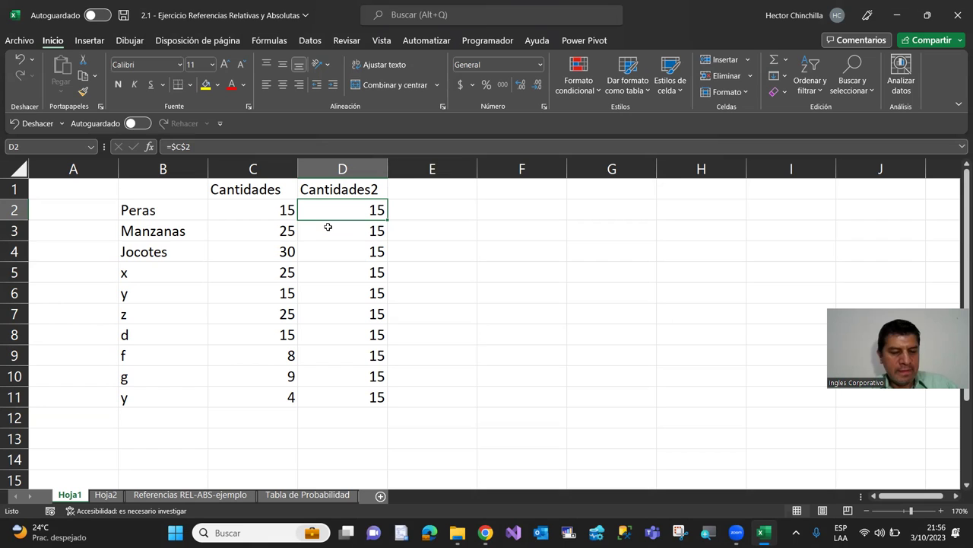
key("alt+Tab")
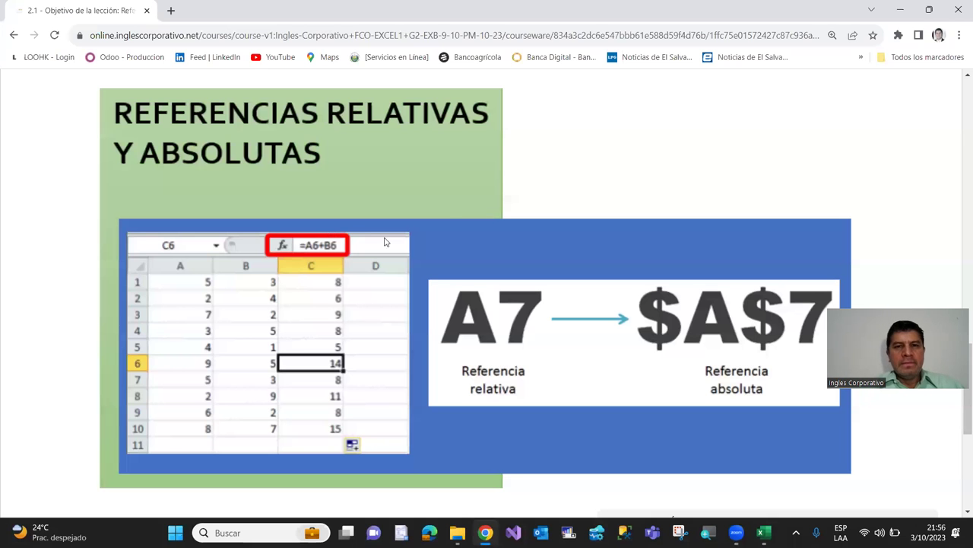
scroll(451, 220, "down", 1)
scroll(451, 219, "down", 2)
scroll(451, 218, "up", 3)
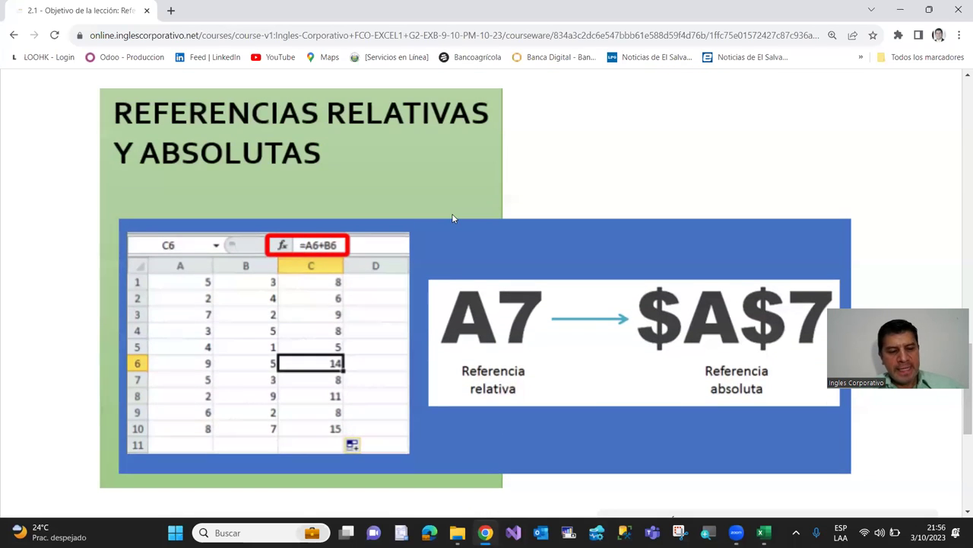
key("alt+Tab")
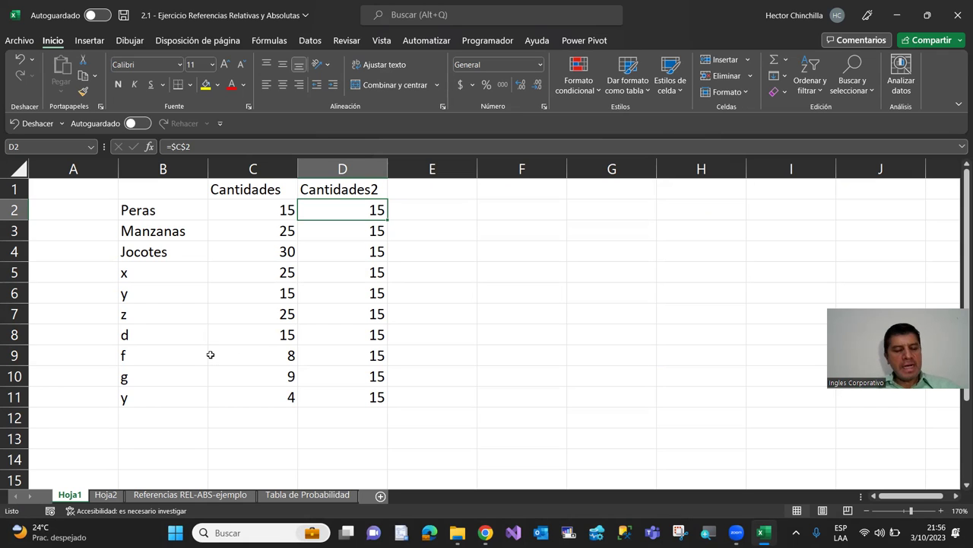
key("alt+Tab")
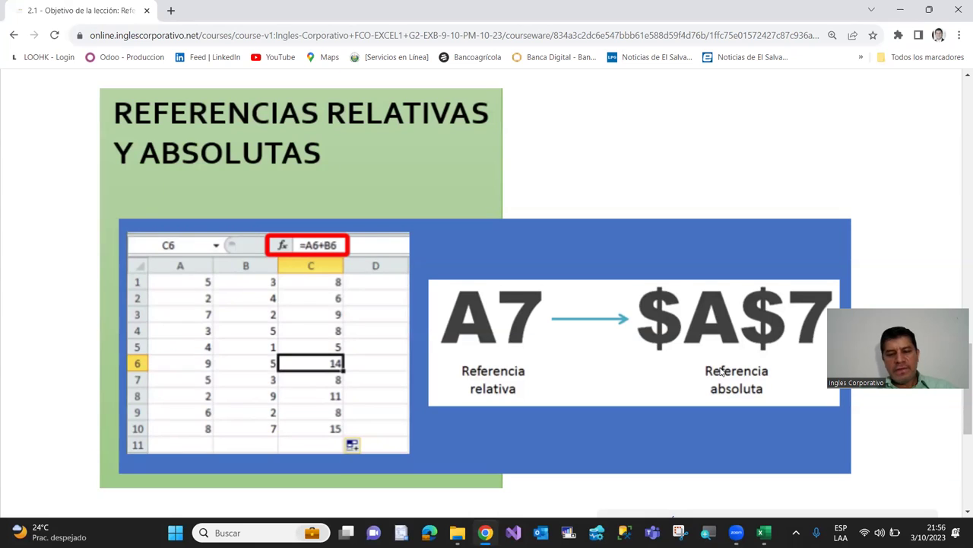
key("alt+Tab")
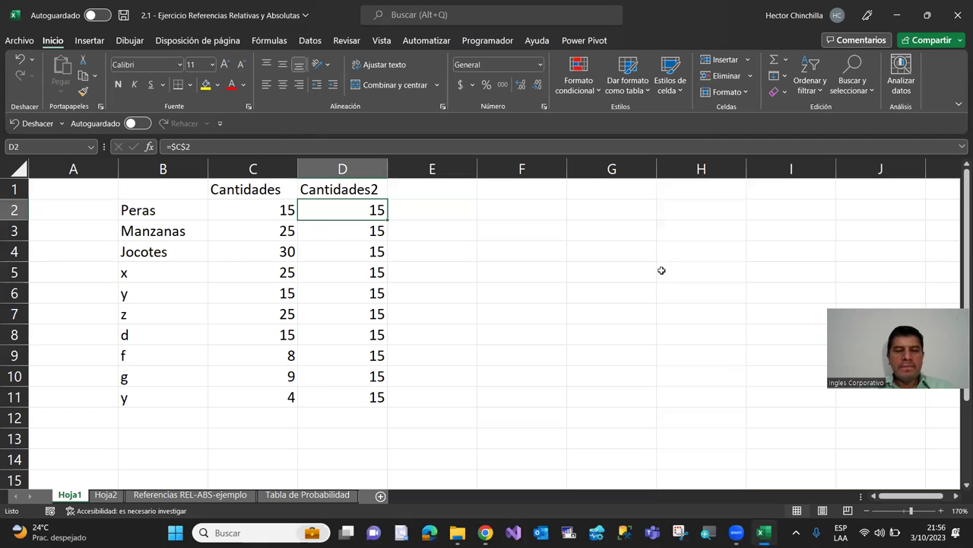
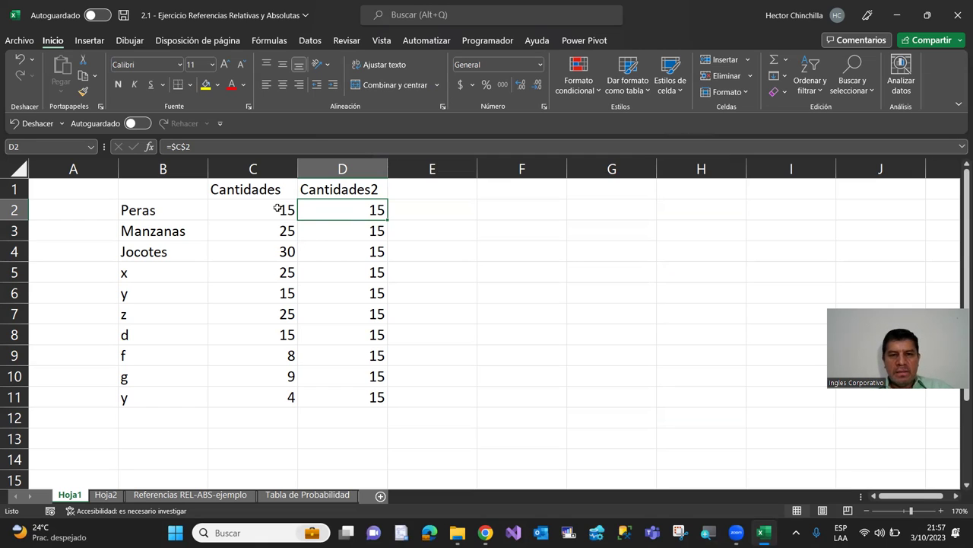
Step: Compare the quantity in C2 with the absolute formula =$C$2 in D2
key("Right")
key("Right")
key("Left")
key("Left")
key("Left")
key("Right")
key("Left")
key("Right")
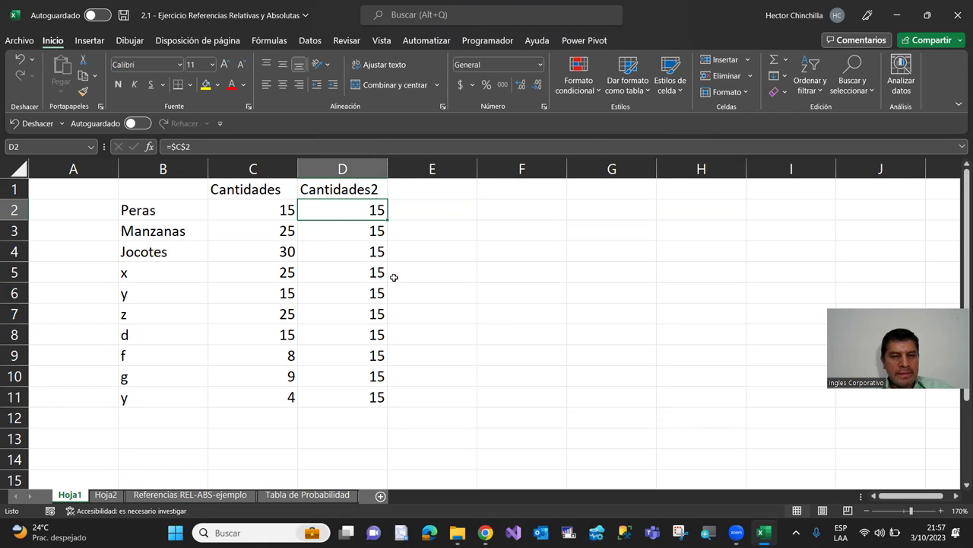
key("Left")
key("Right")
key("Left")
key("Right")
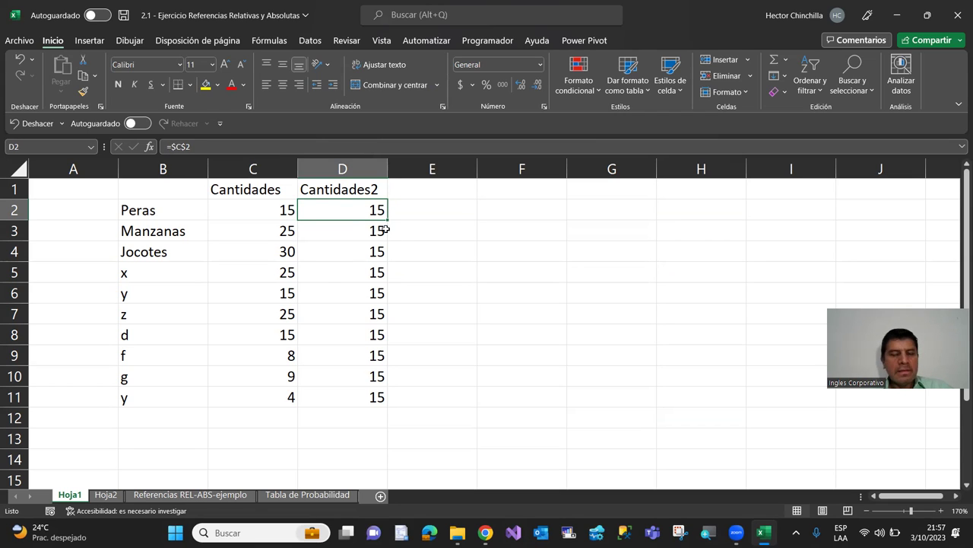
key("Up")
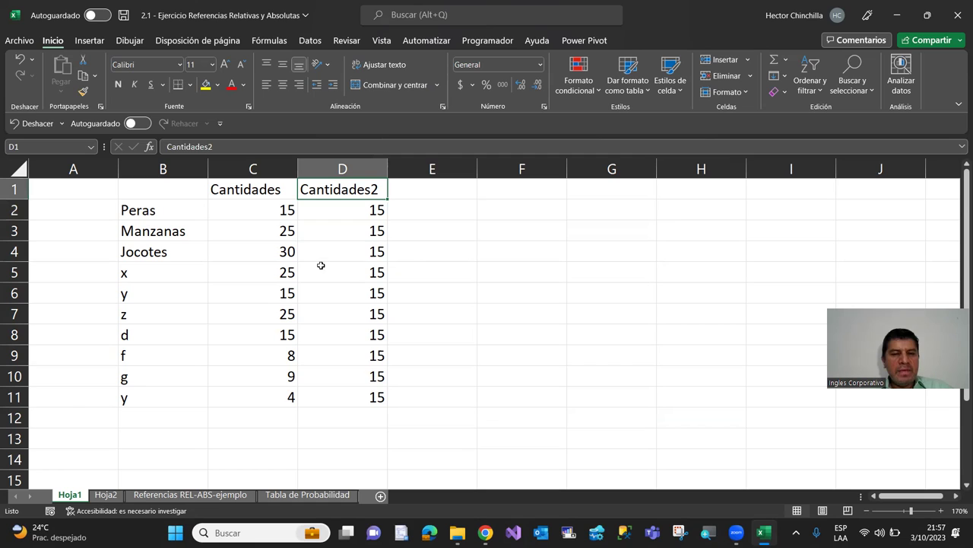
key("Down")
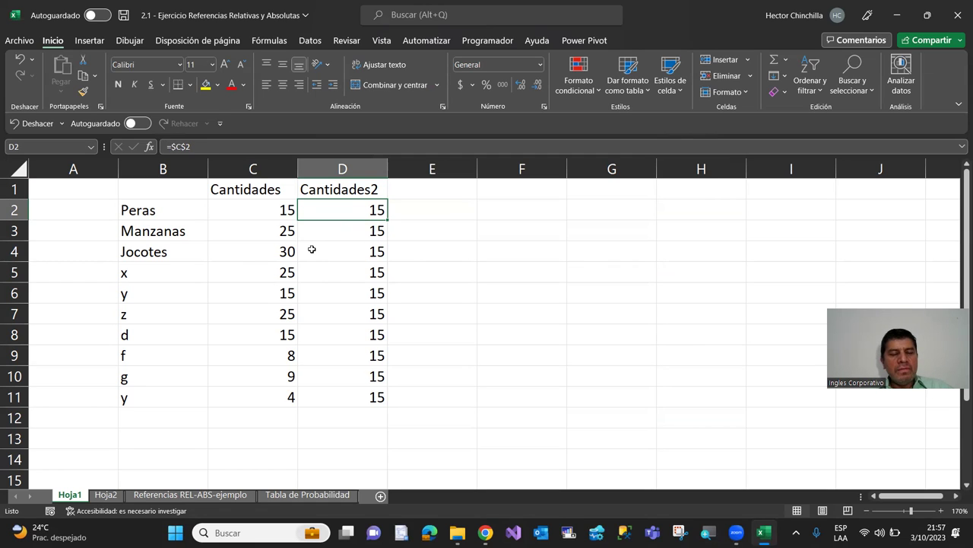
key("Left")
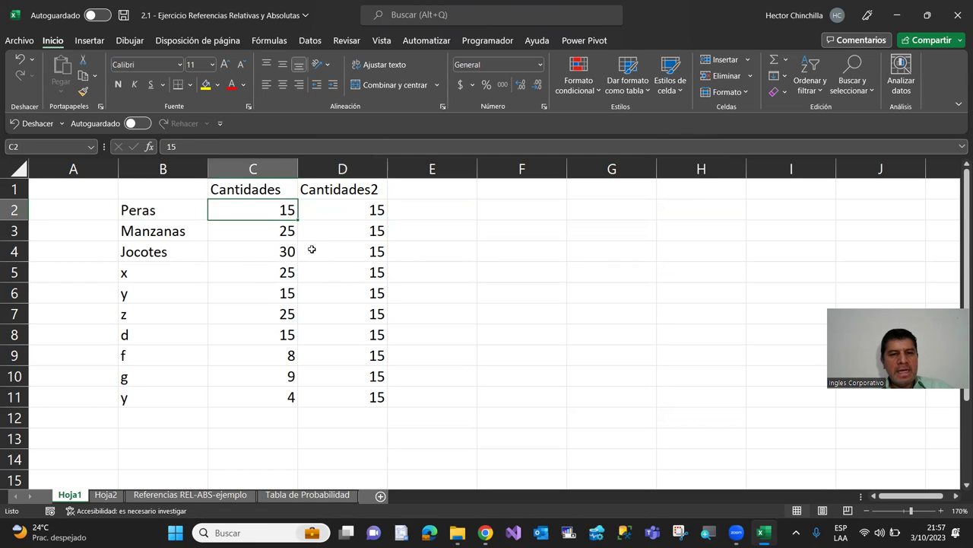
key("Right")
Step: Select the Cantidades2 column D from its header down
key("Up")
key("shift+Down")
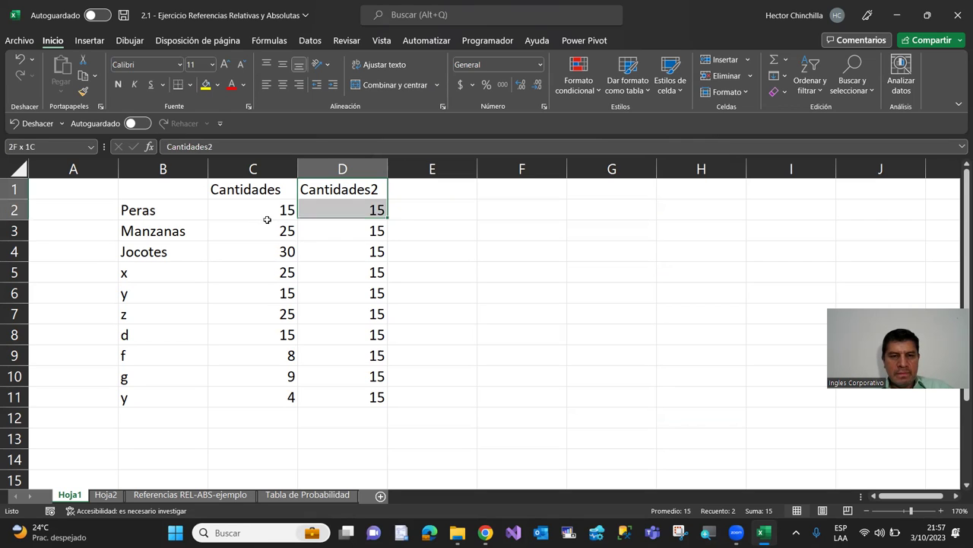
key("shift+Down")
key("shift+Down")
key("shift+Down")
key("shift+Down")
key("shift+Down")
key("Delete")
scroll(266, 244, "up", 1)
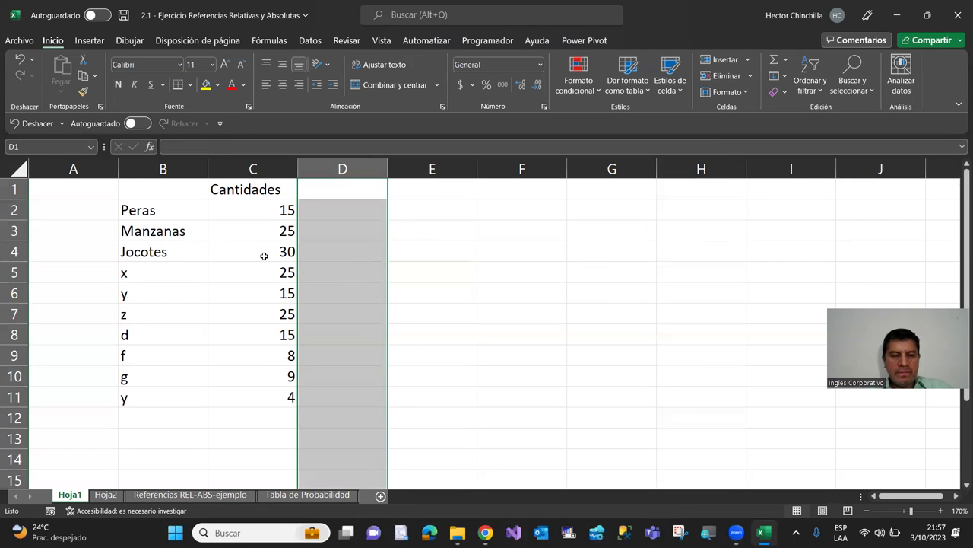
left_click(258, 211)
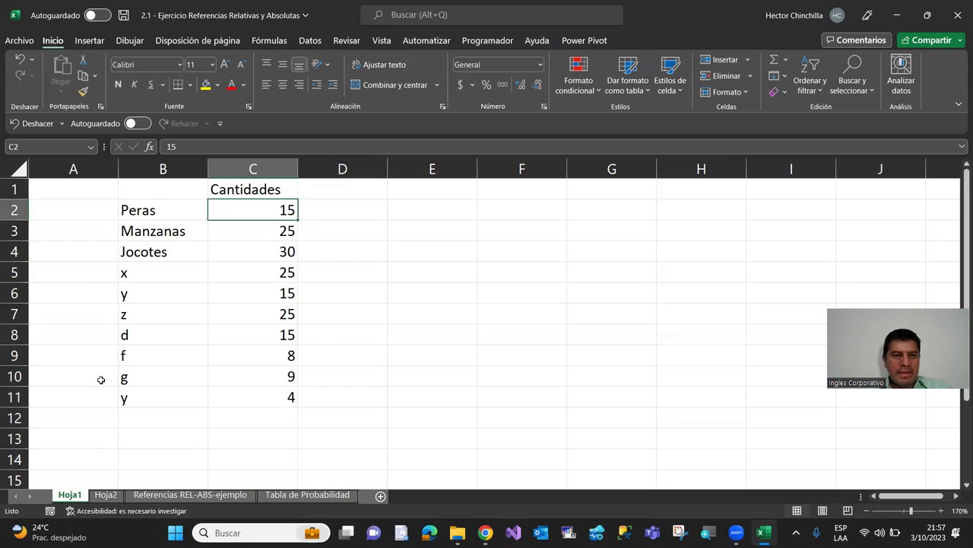
key("Down")
key("Down")
key("Down")
key("Up")
key("Up")
key("Up")
key("Down")
key("Down")
key("Down")
key("Up")
key("Up")
key("Up")
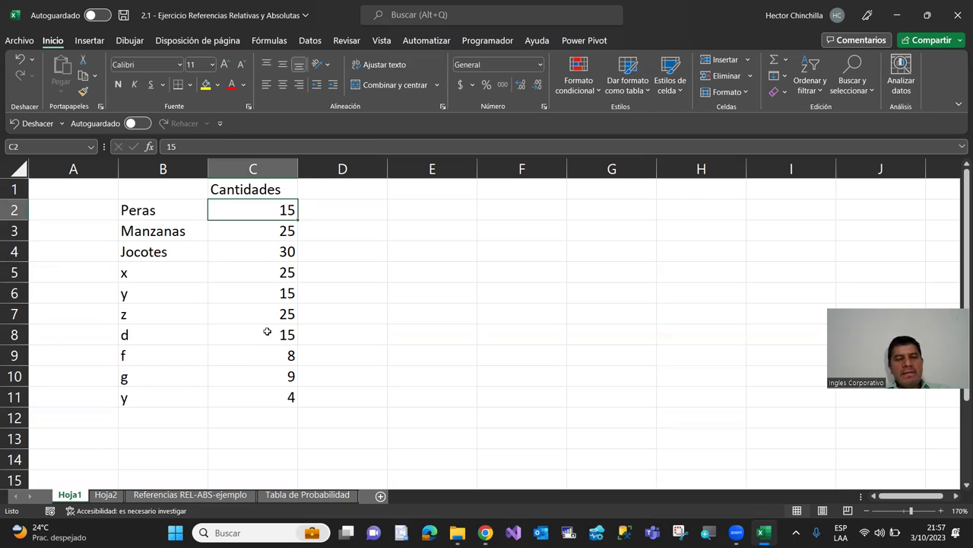
Step: Type the label 'Cantidad para frutas:' in E1, then move along row 1 to G1
left_click(443, 190)
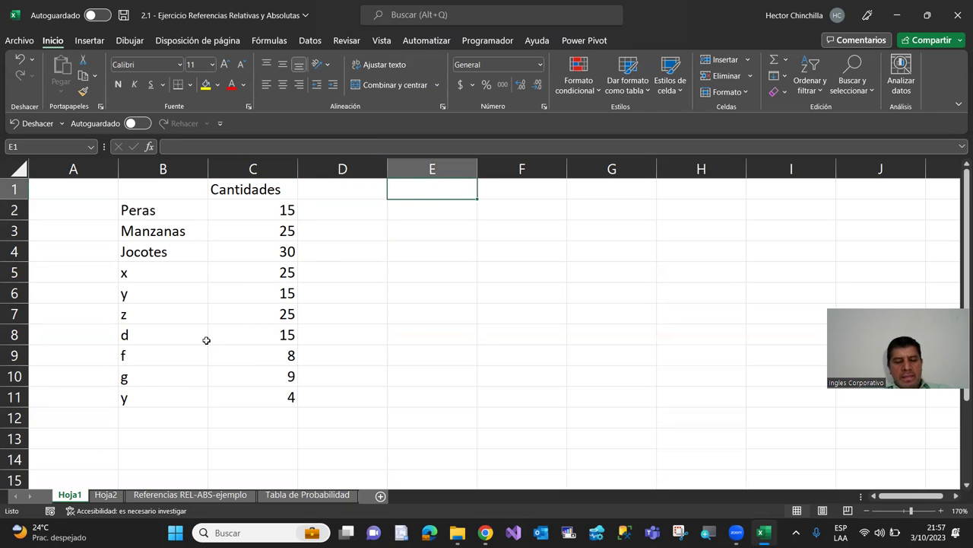
type("Cantid")
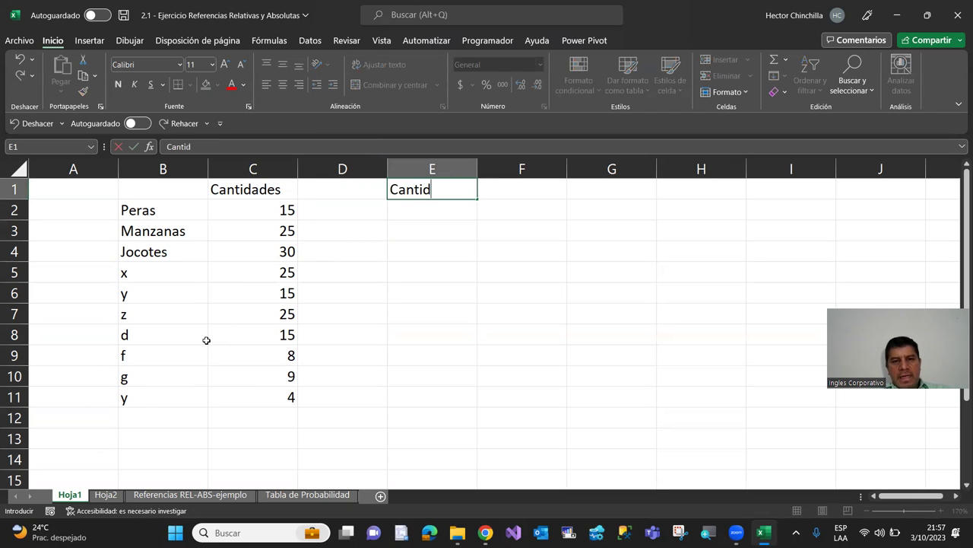
type("ad ")
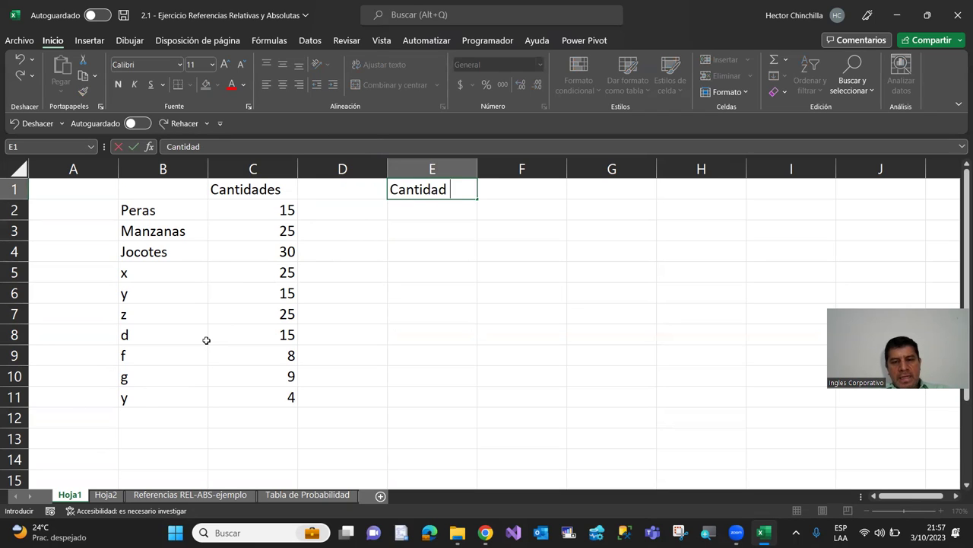
type("para frutas:")
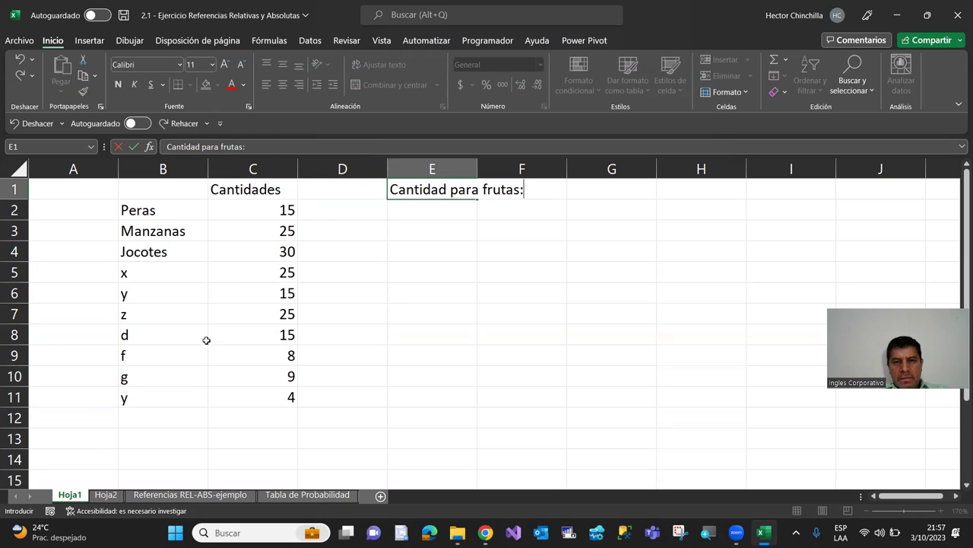
key("Return")
key("Up")
key("Right")
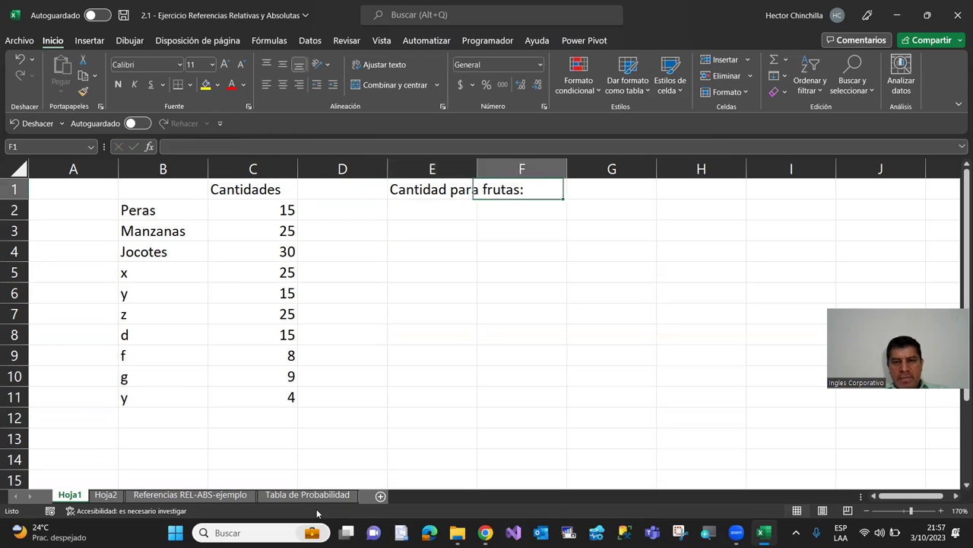
key("Right")
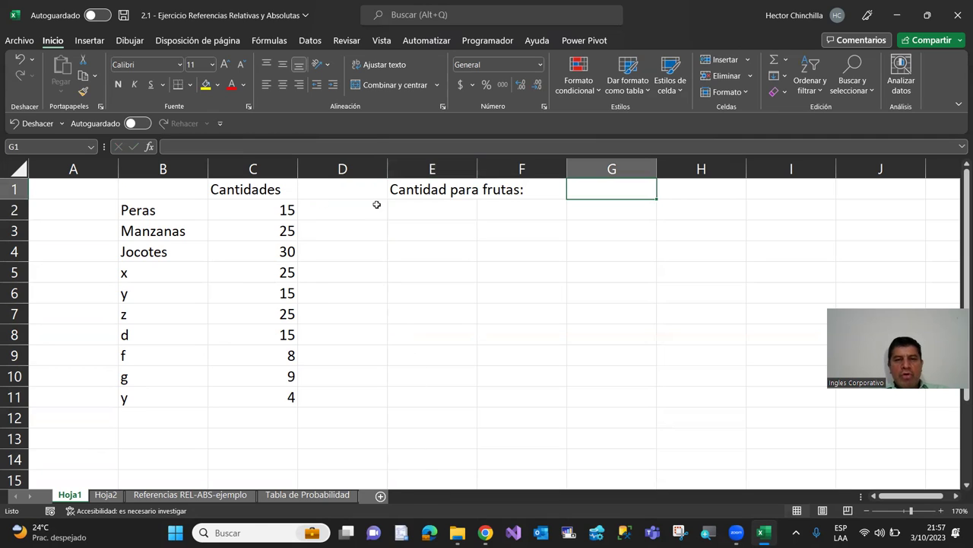
key("Left")
key("Right")
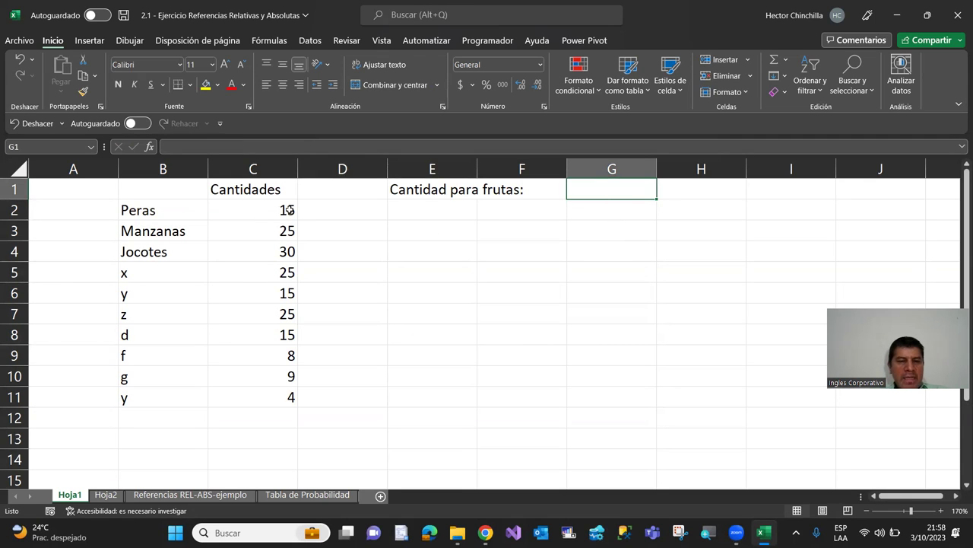
Step: Point out the quantities down column C, then select G1 for the input value
left_click(251, 210)
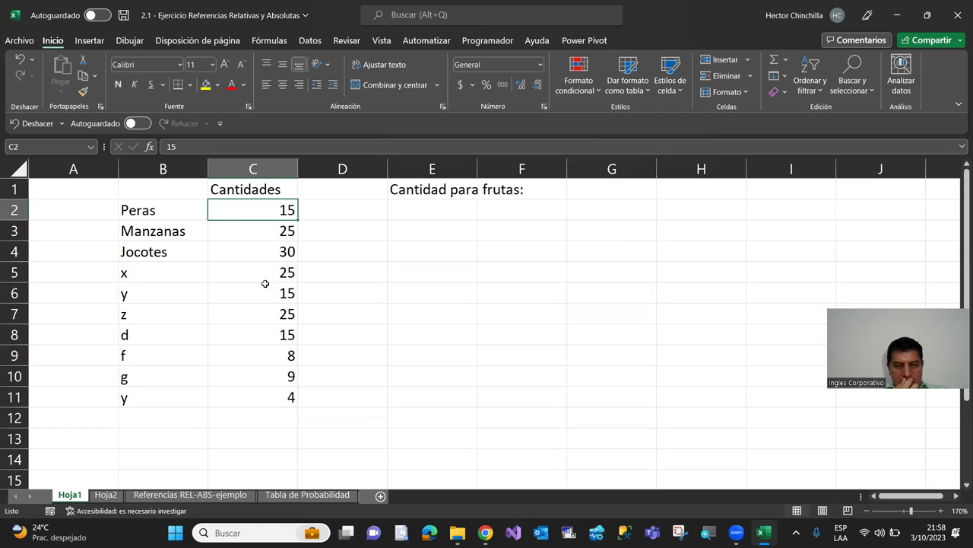
left_click(252, 228)
left_click(243, 273)
left_click(245, 295)
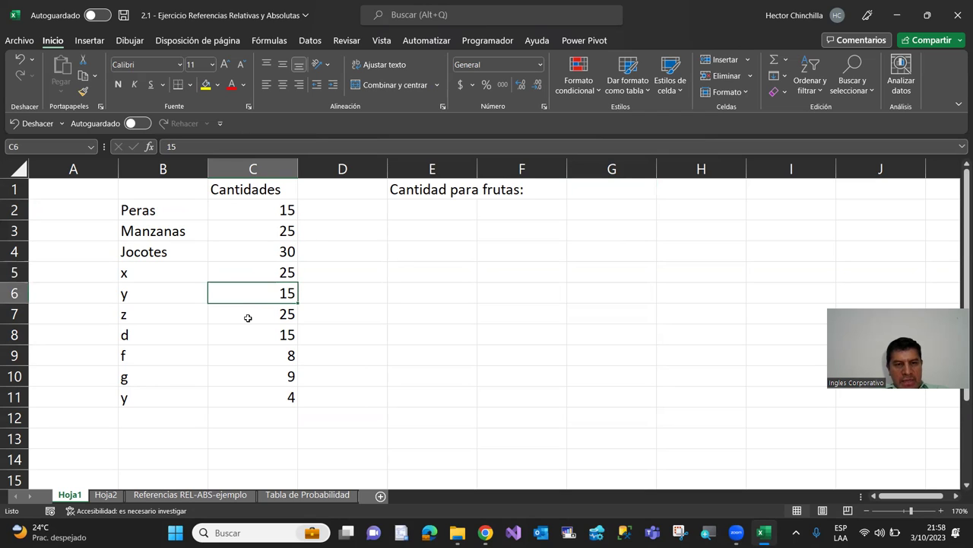
left_click(600, 187)
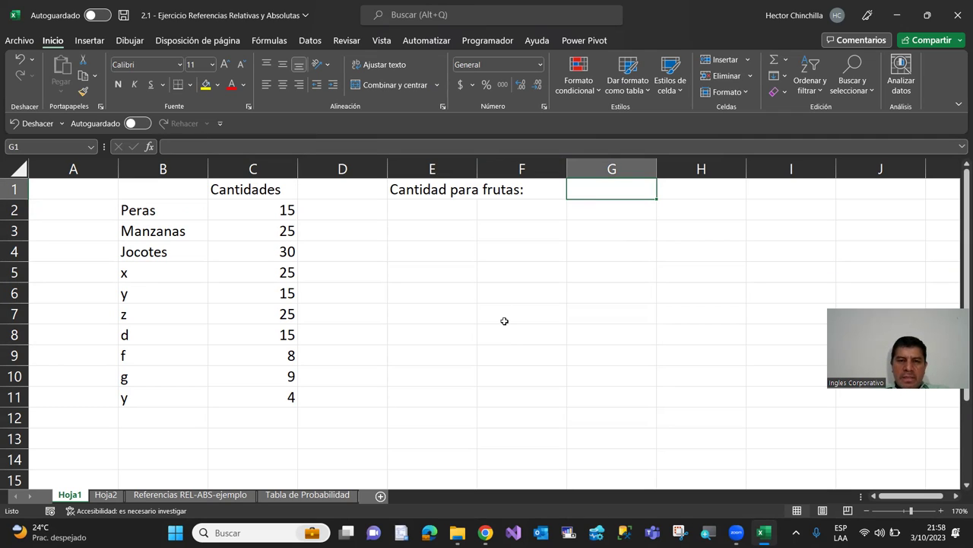
Step: Enter 50 in G1 as the fruit quantity
type("50")
key("Return")
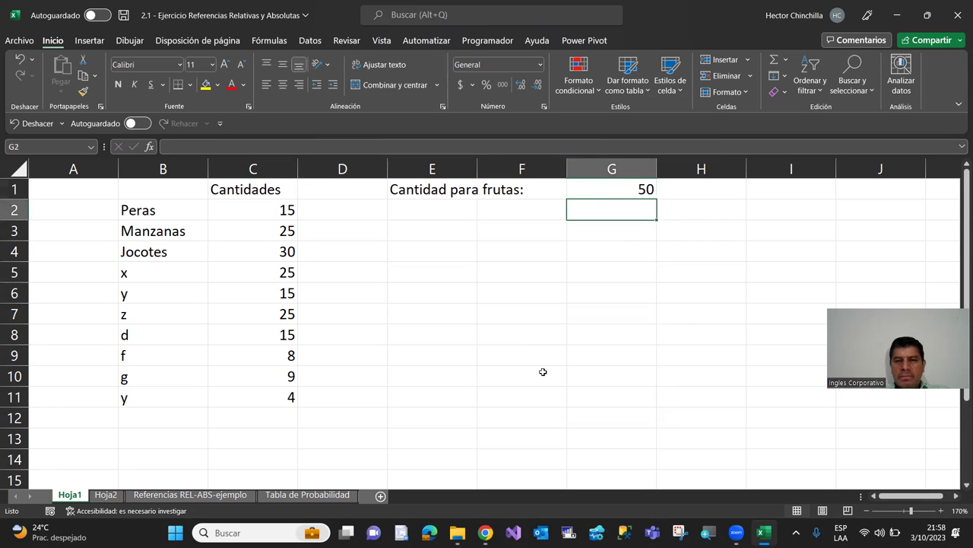
key("Up")
key("Left")
key("Left")
key("Left")
key("Left")
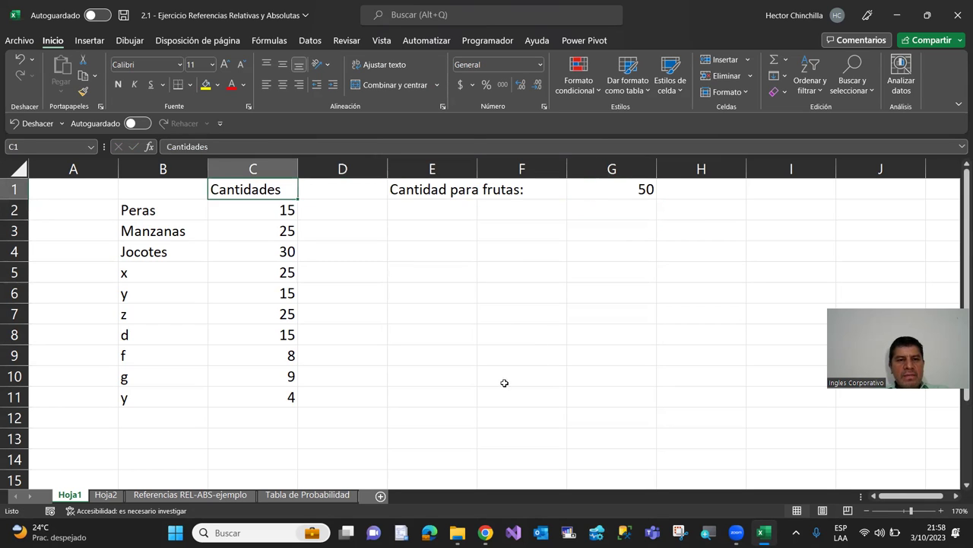
key("Down")
Step: Replace the quantities in C2 through C5 with 50
key("Return")
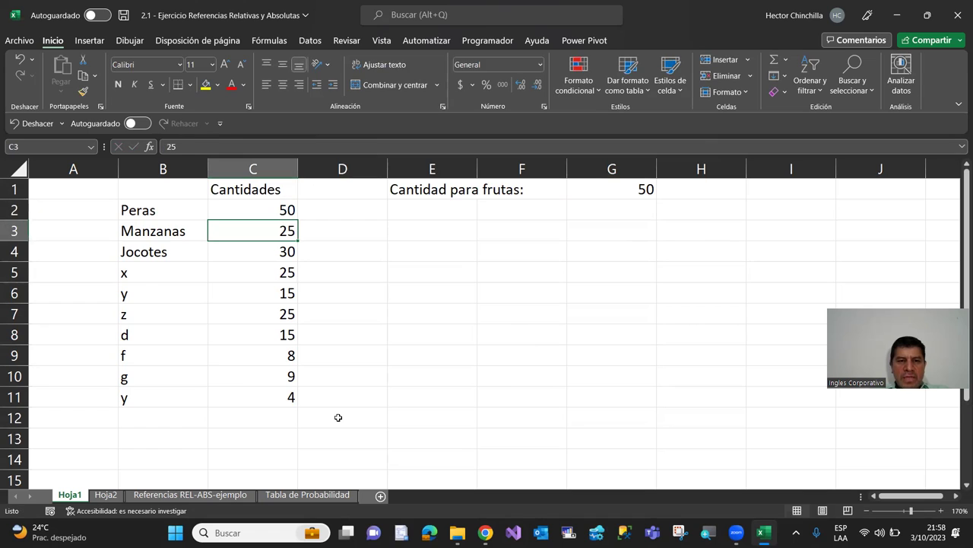
type("50")
key("Return")
type("50")
key("Return")
type("50")
key("Return")
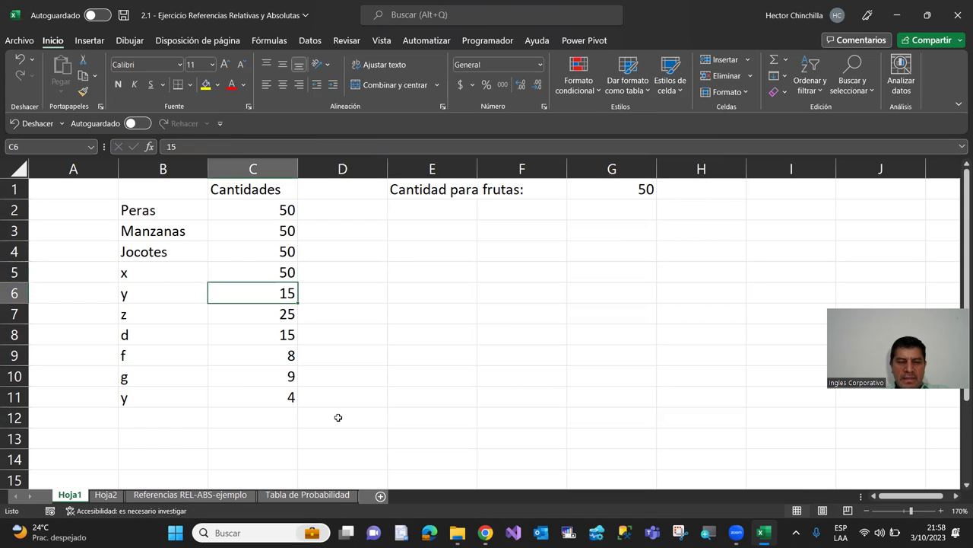
scroll(246, 434, "down", 1)
scroll(246, 428, "up", 1)
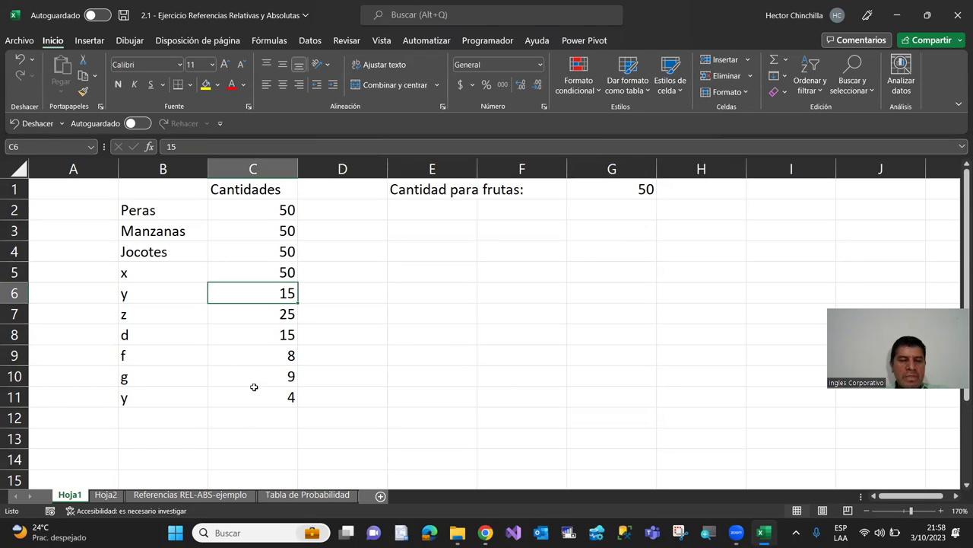
Step: Select the label across E1:F1 and apply an outside border (Bordes externos)
left_click(262, 215)
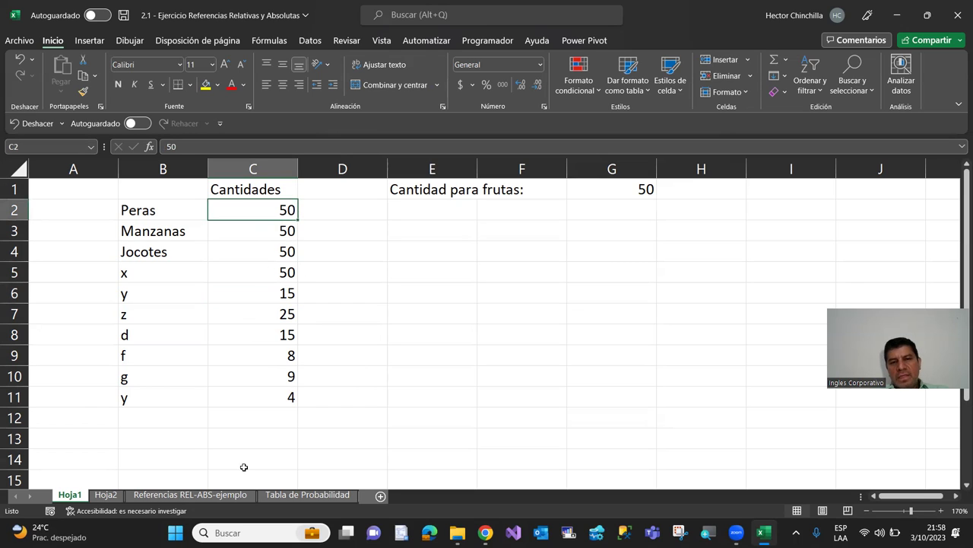
key("Right")
key("Up")
key("Right")
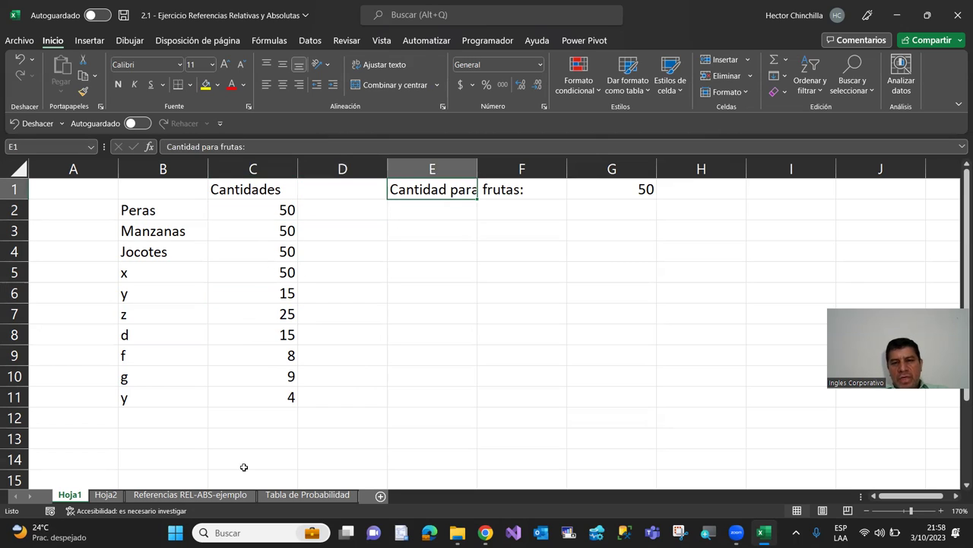
key("shift+Right")
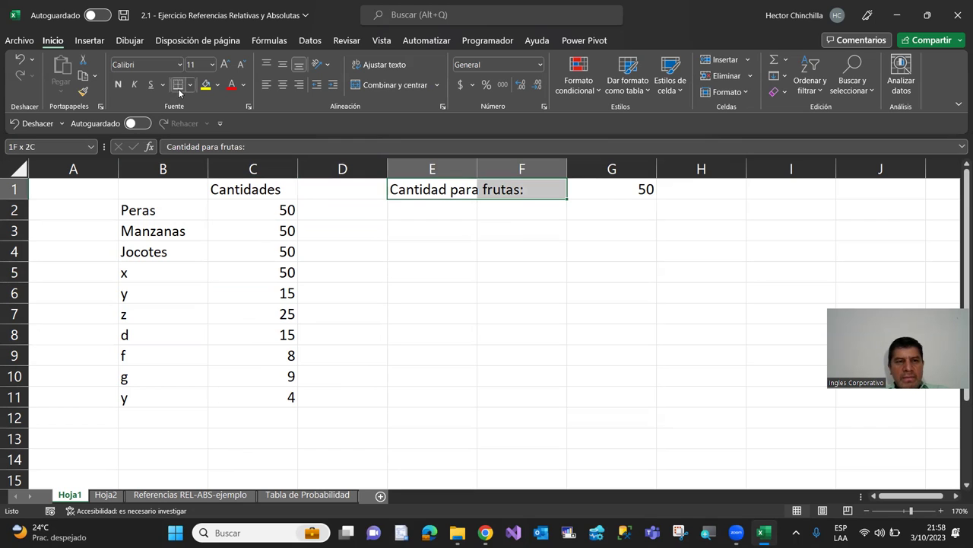
left_click(189, 84)
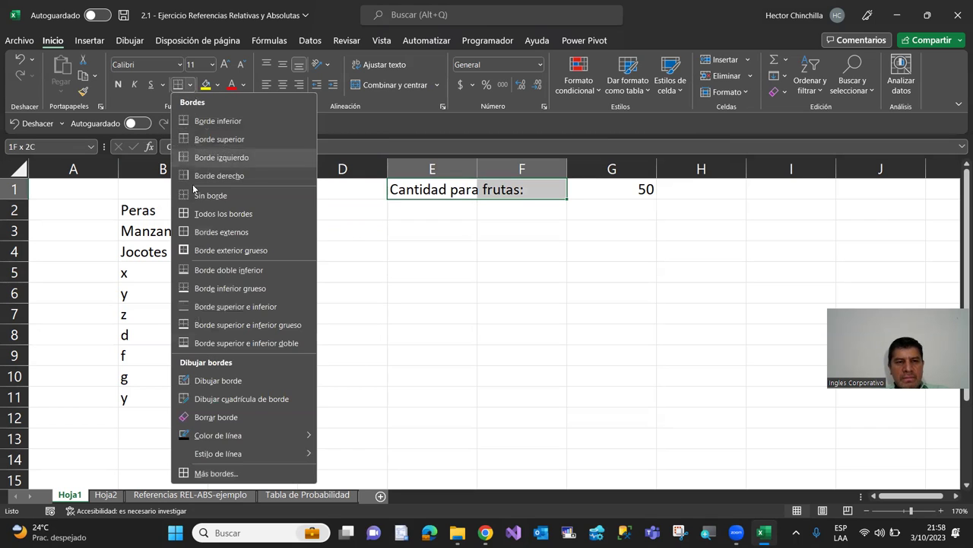
left_click(203, 229)
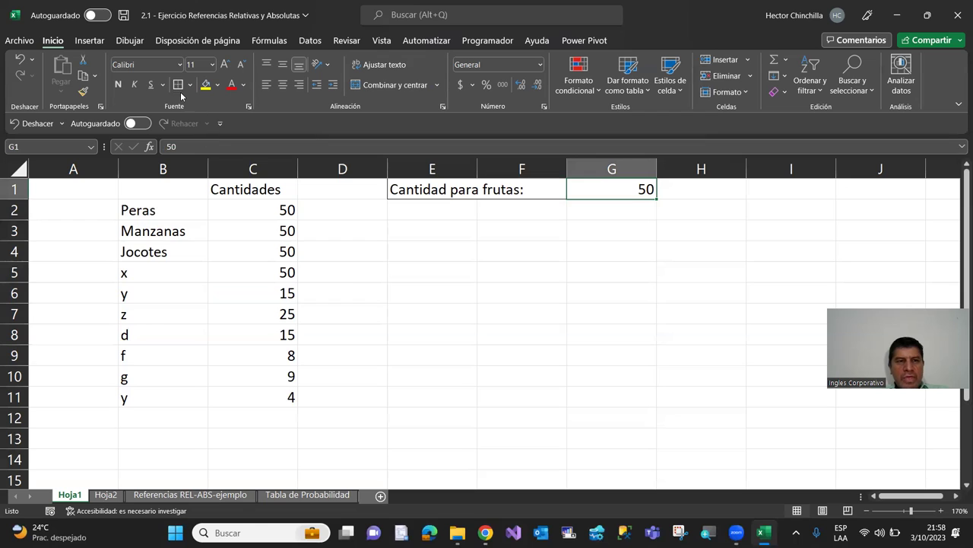
key("Down")
key("Up")
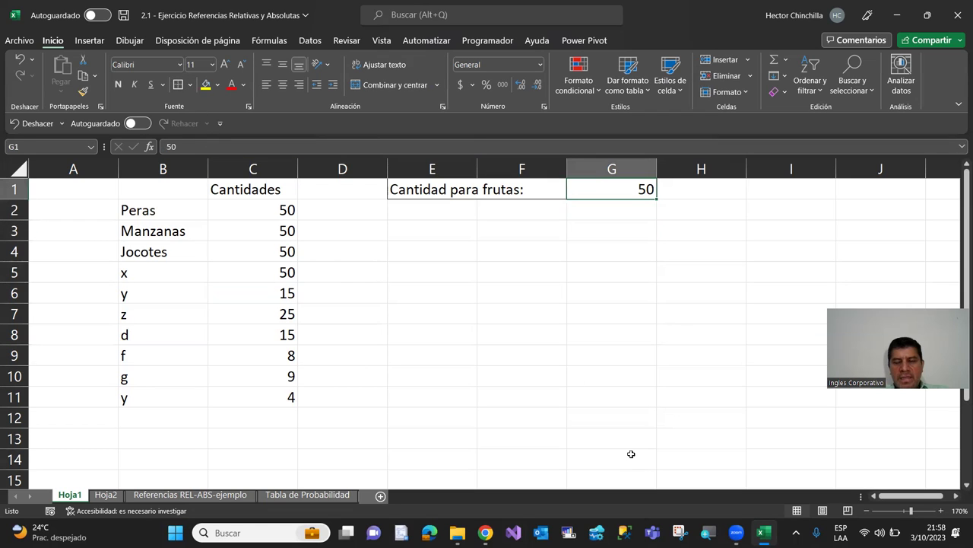
key("Left")
key("Left")
key("Right")
key("Right")
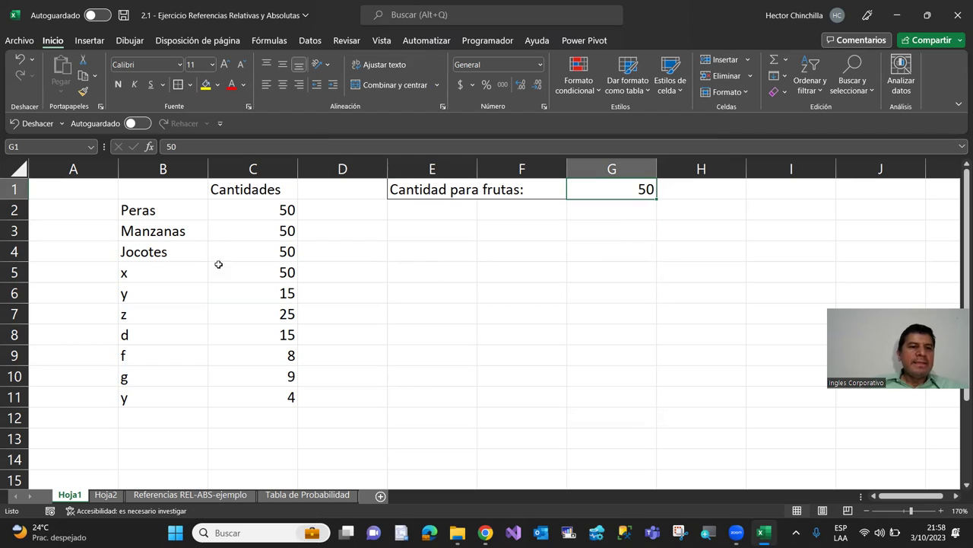
left_click(291, 210)
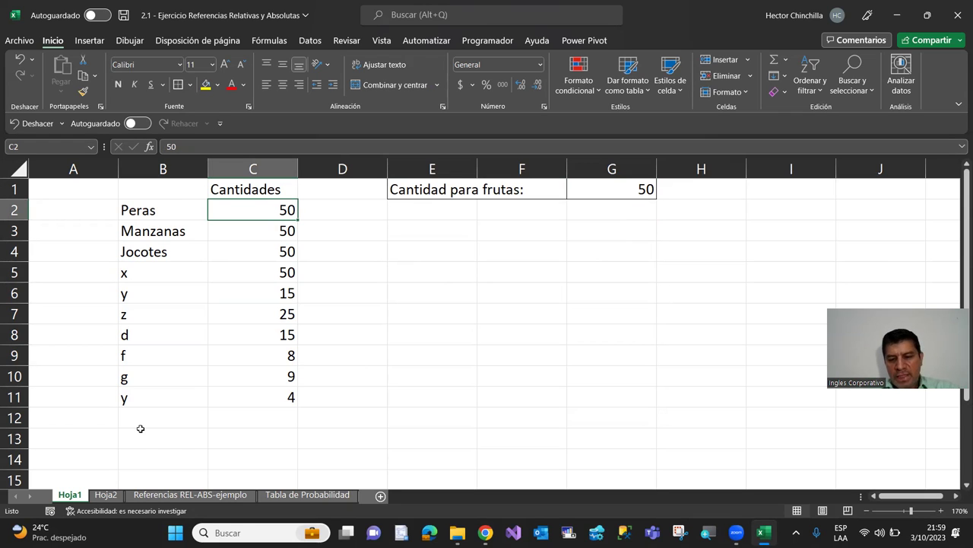
Step: Enter =$G$1 in C2, using F4 to lock the G1 reference
type("=")
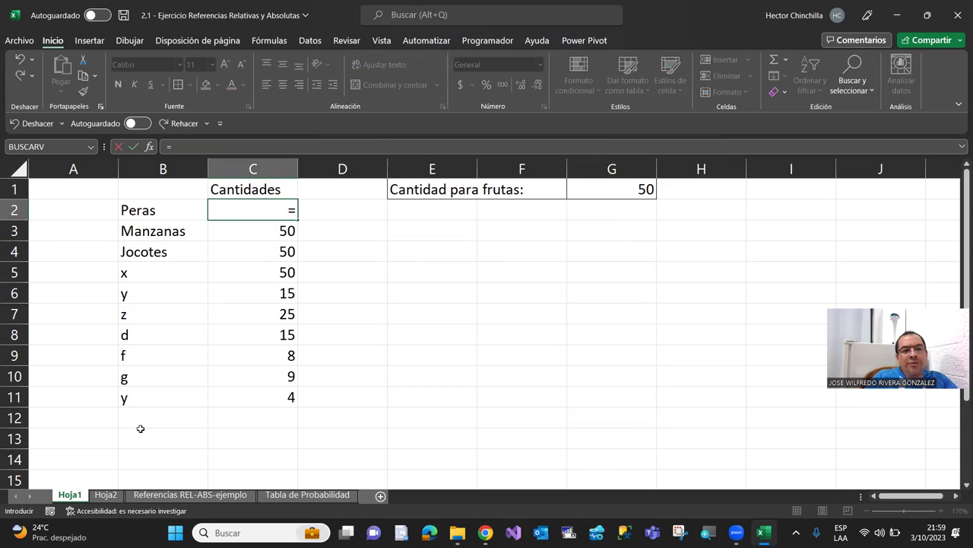
type("G1")
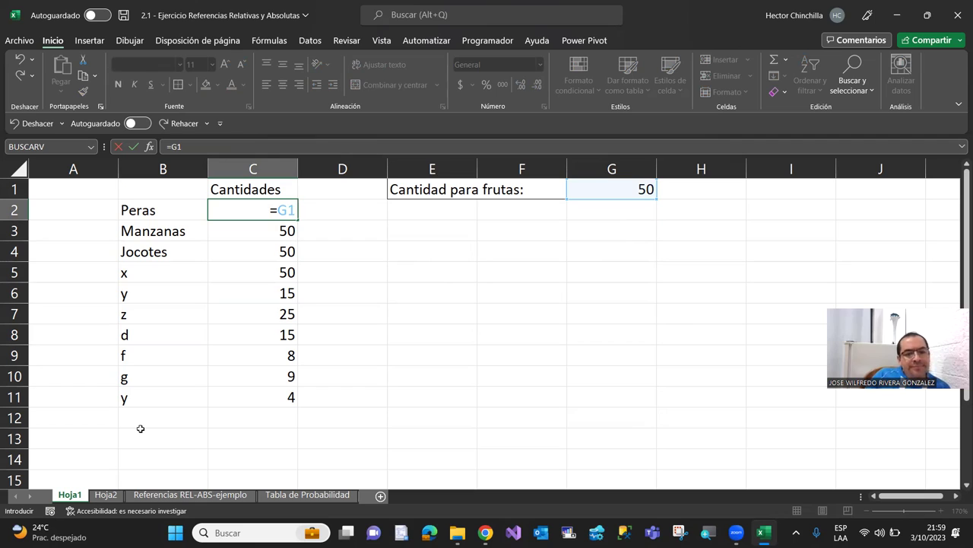
key("F4")
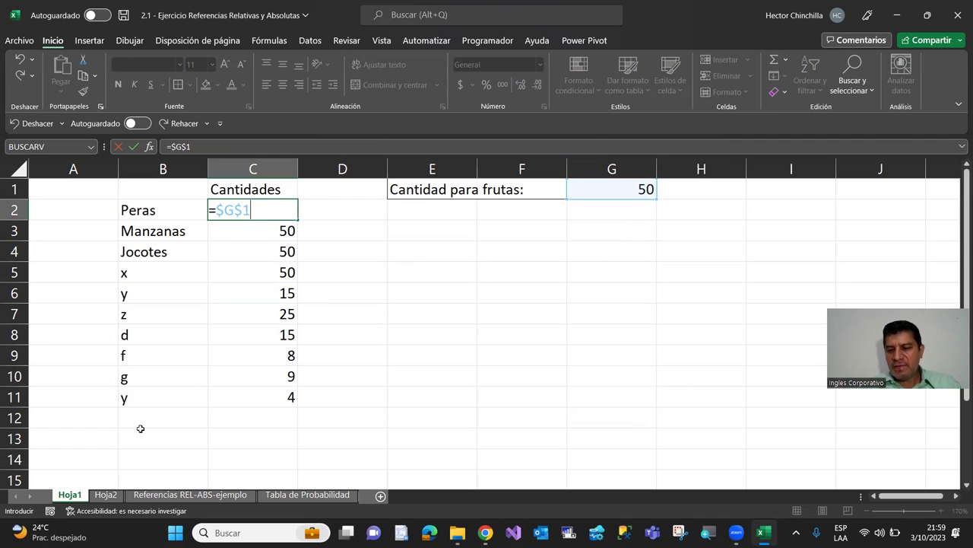
key("Return")
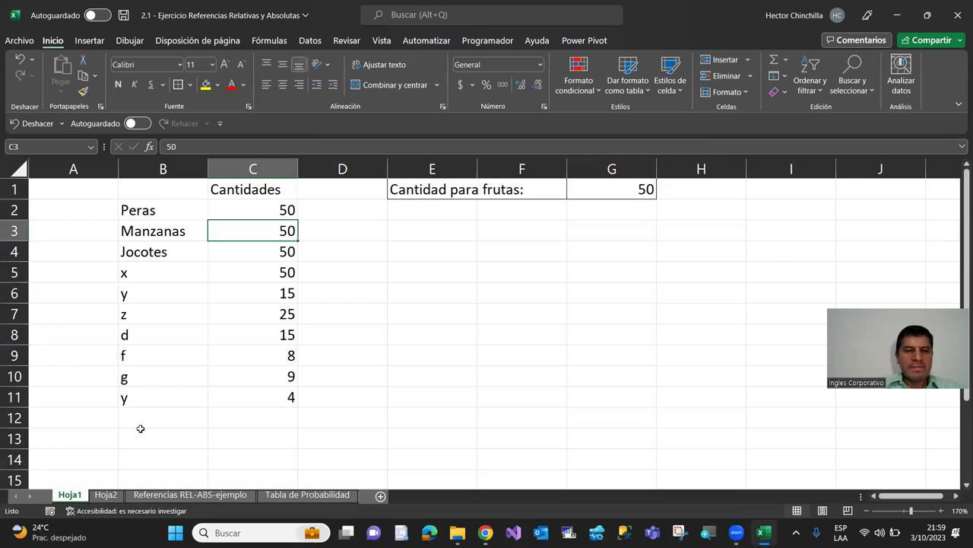
key("Up")
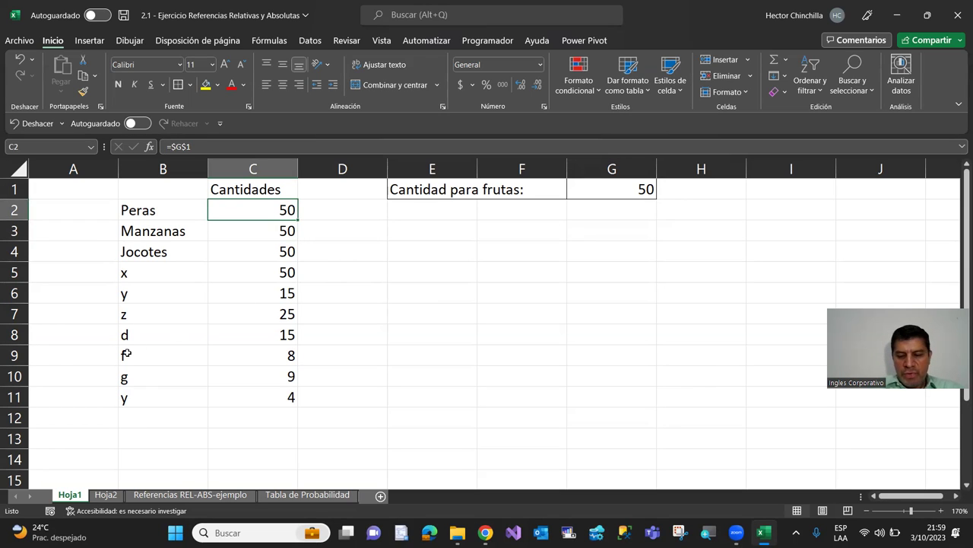
Step: Copy C2's =$G$1 formula and paste it into C3 through C11
key("ctrl+c")
key("Down")
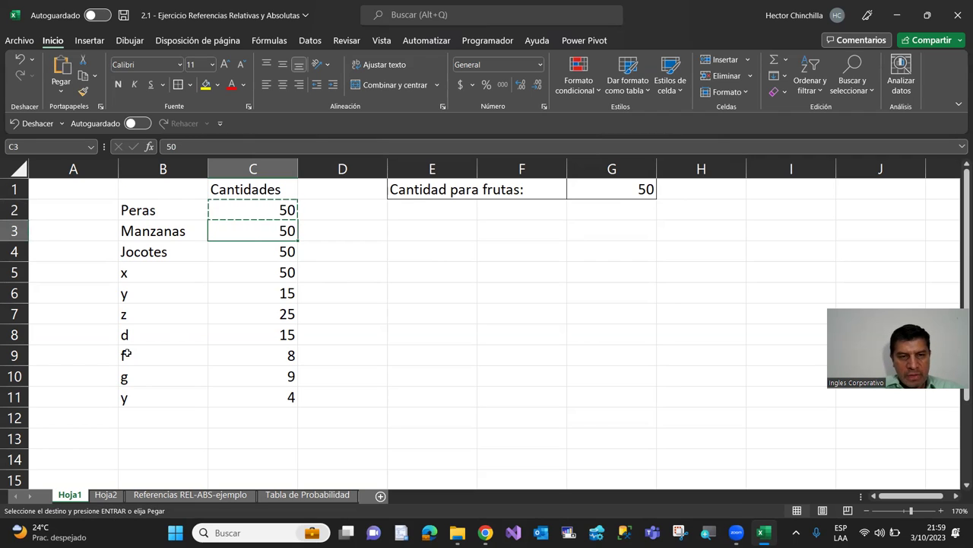
key("shift+Down")
key("shift+Down")
key("shift+Down")
key("shift+Down")
key("shift+Down")
key("shift+Down")
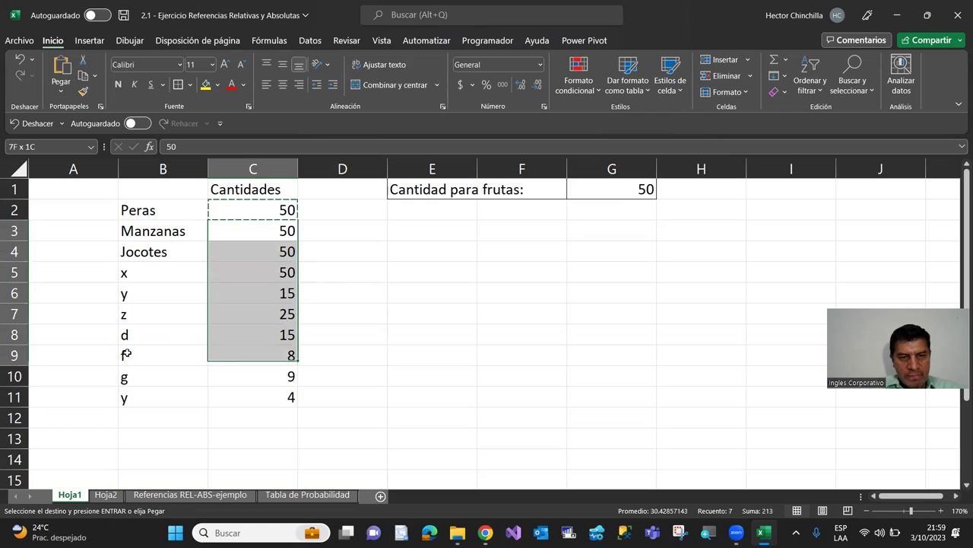
key("shift+Down")
key("shift+Down")
key("ctrl+v")
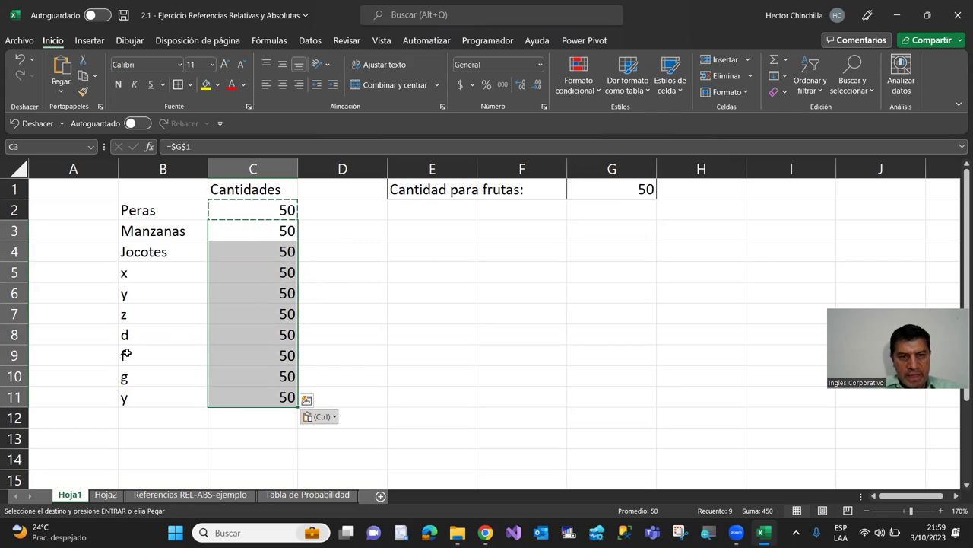
key("Escape")
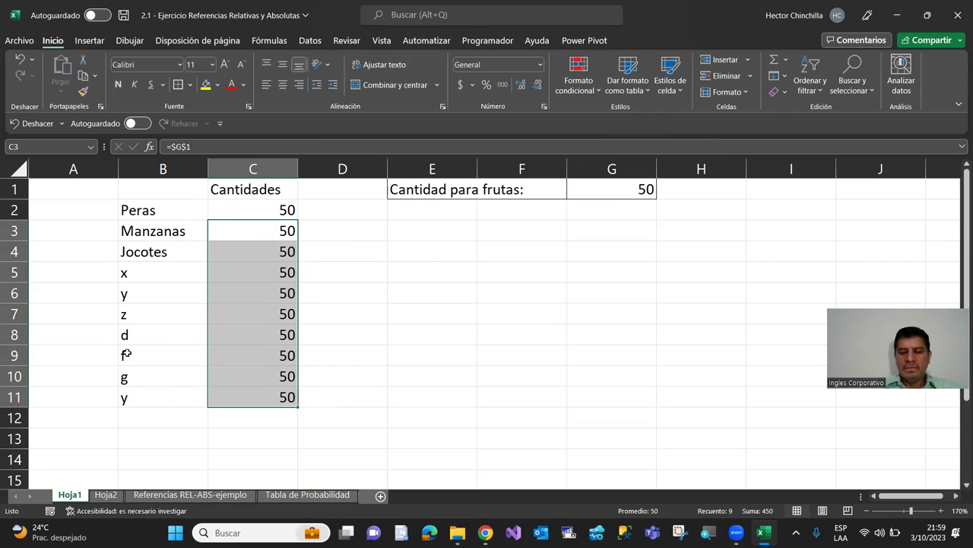
key("Up")
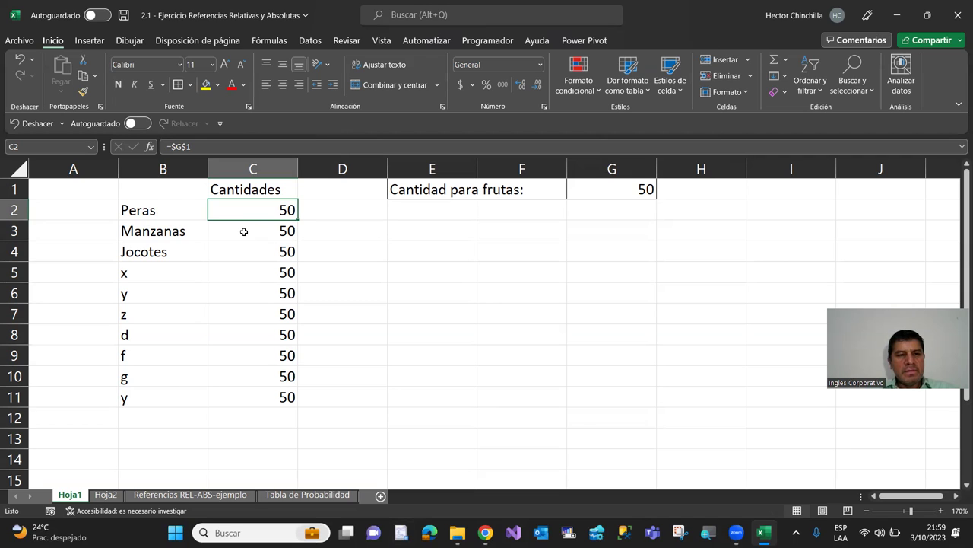
left_click(243, 231)
left_click(245, 251)
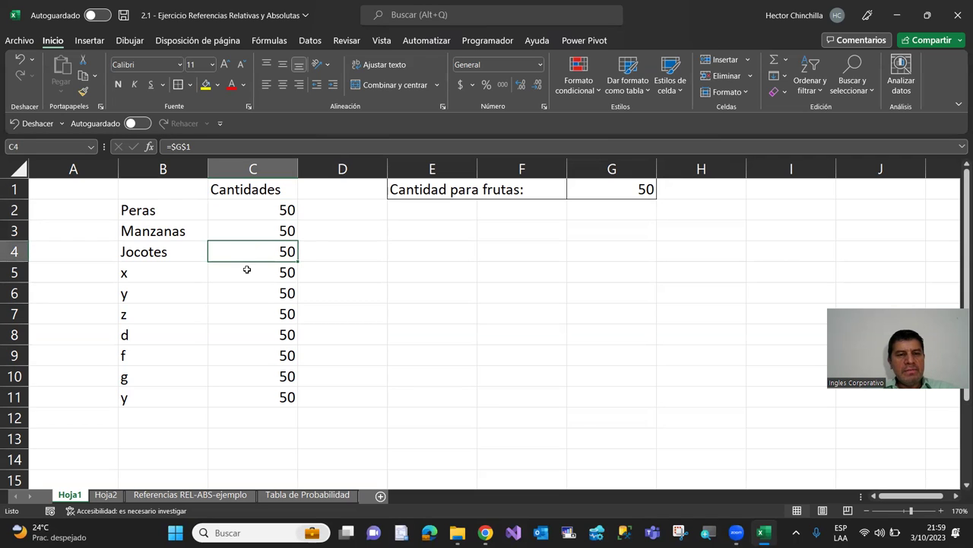
left_click(247, 271)
left_click(250, 297)
left_click(250, 313)
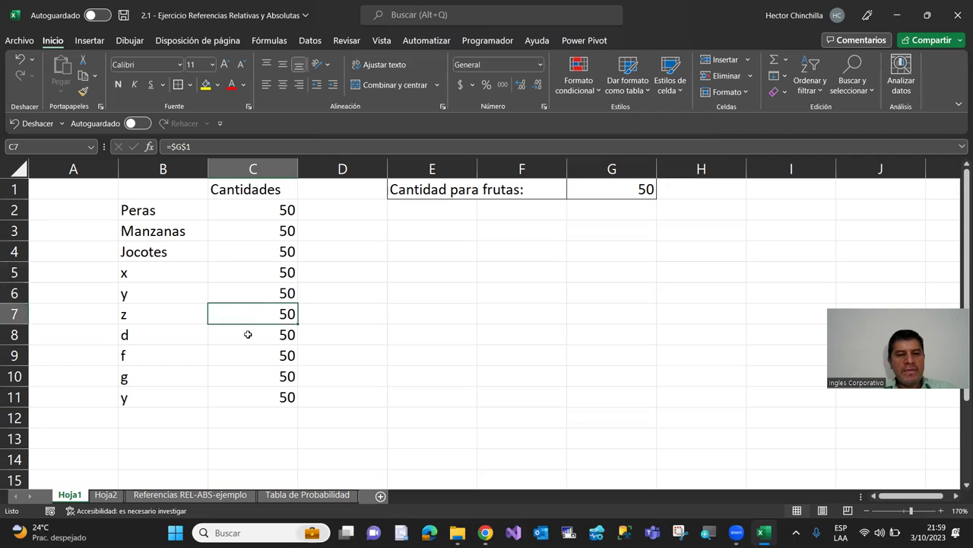
left_click(248, 335)
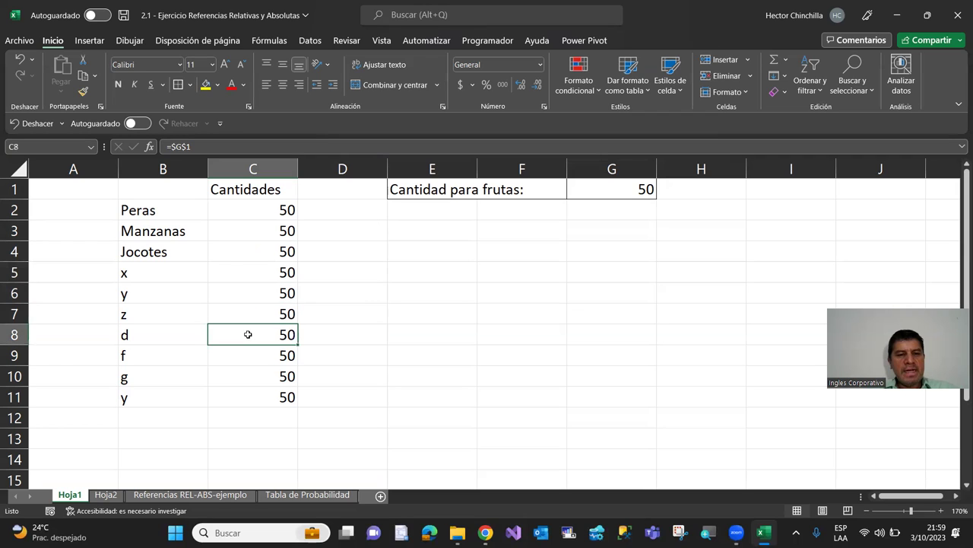
left_click(244, 210)
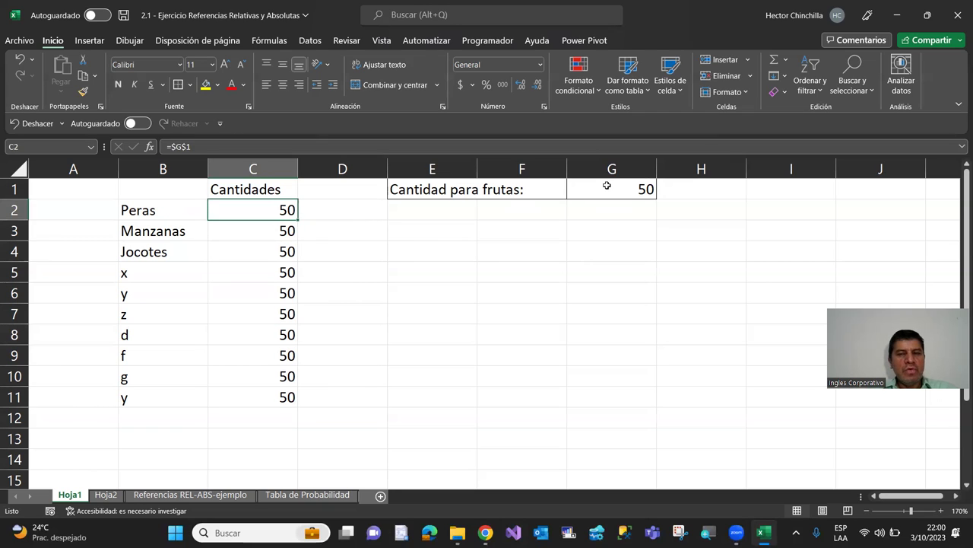
left_click(606, 187)
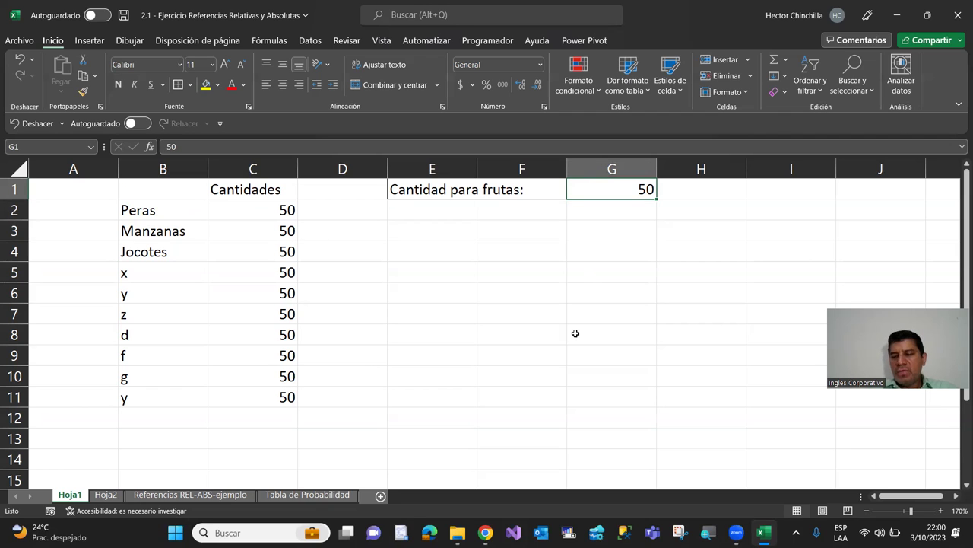
Step: Enter 45, then 25 in G1, watching the quantities follow
type("45")
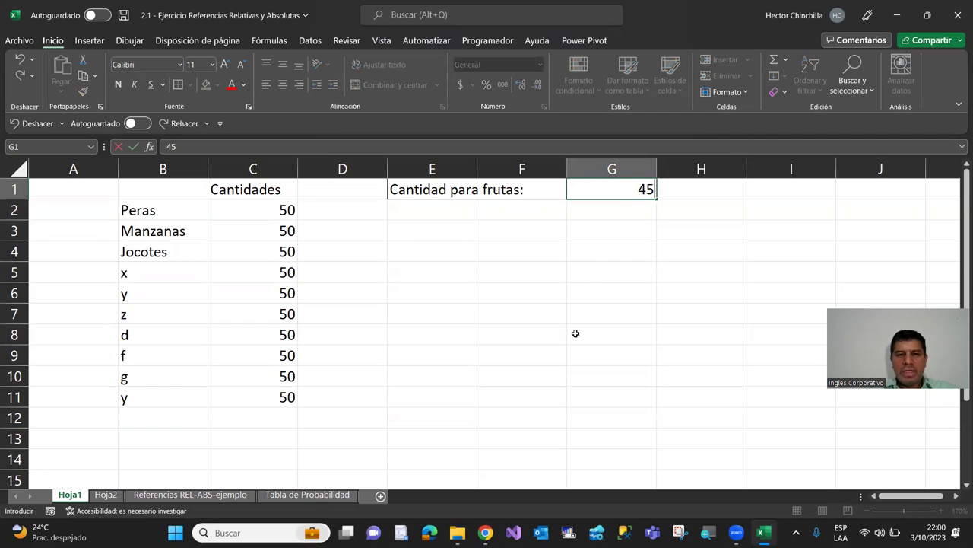
key("Return")
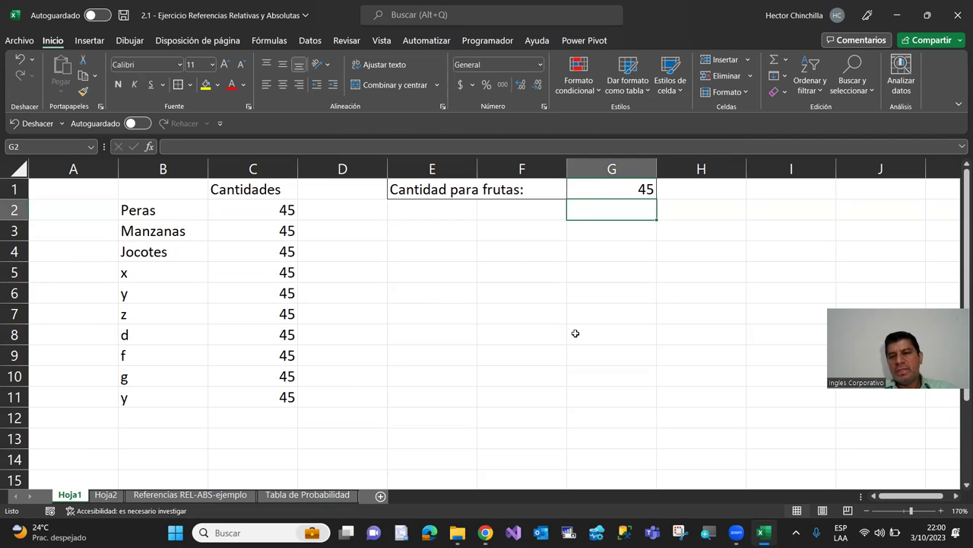
key("Up")
type("25")
key("Return")
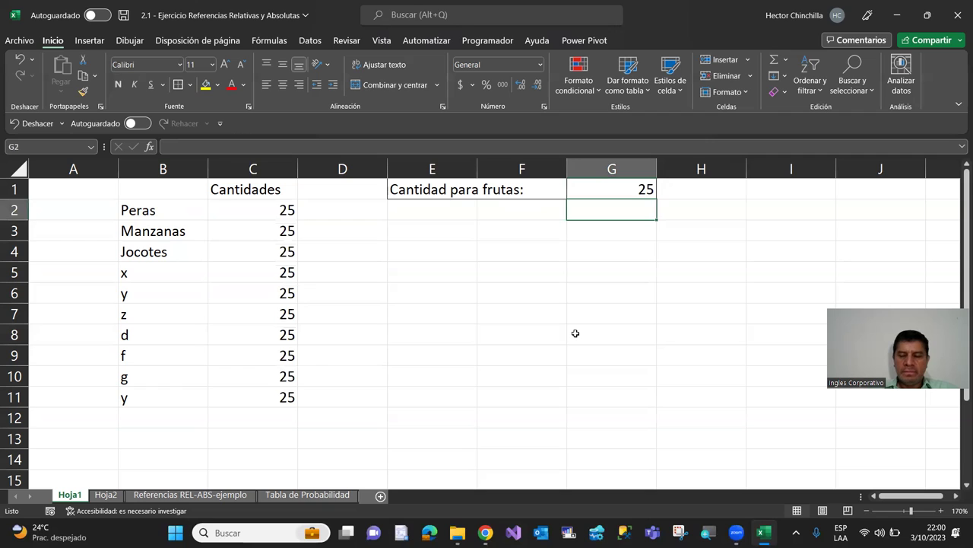
key("Up")
Step: Set G1 to 30, check C2's formula, and switch to the Chrome course slide
type("30")
key("Return")
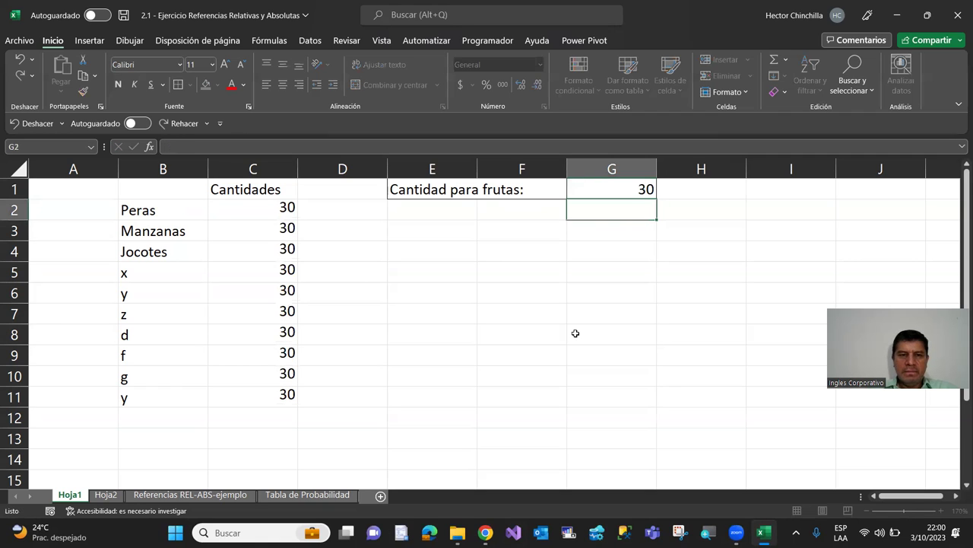
left_click(217, 210)
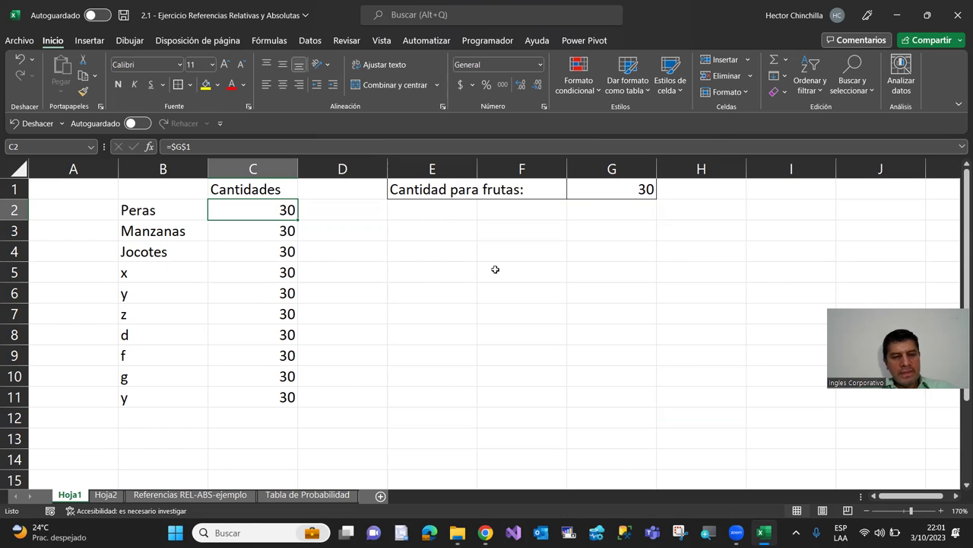
key("alt+Tab")
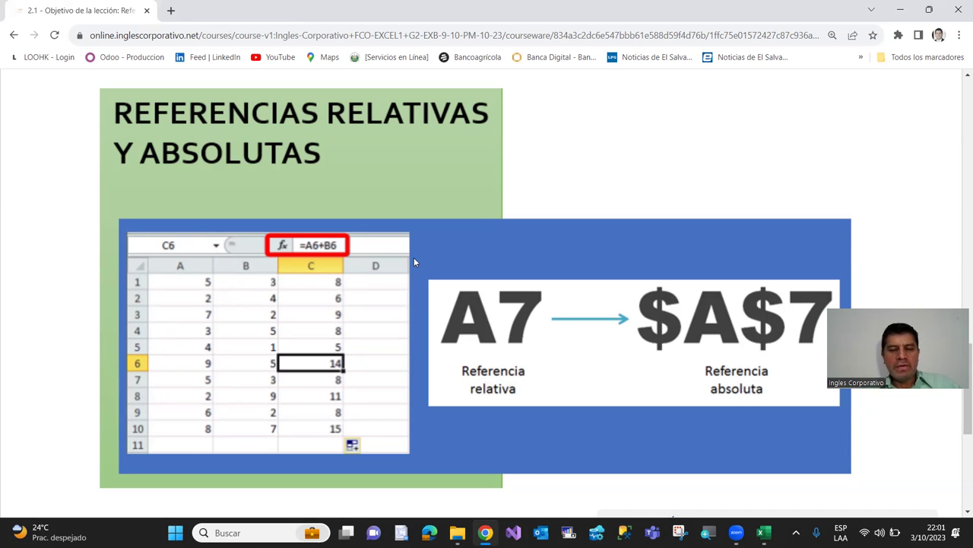
scroll(269, 286, "up", 3)
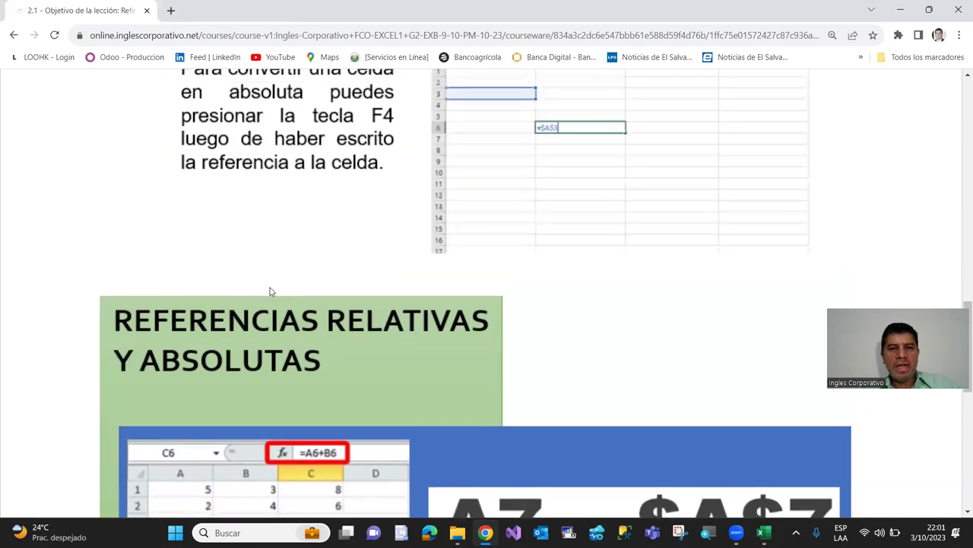
scroll(270, 291, "up", 1)
scroll(270, 291, "down", 2)
scroll(269, 291, "down", 1)
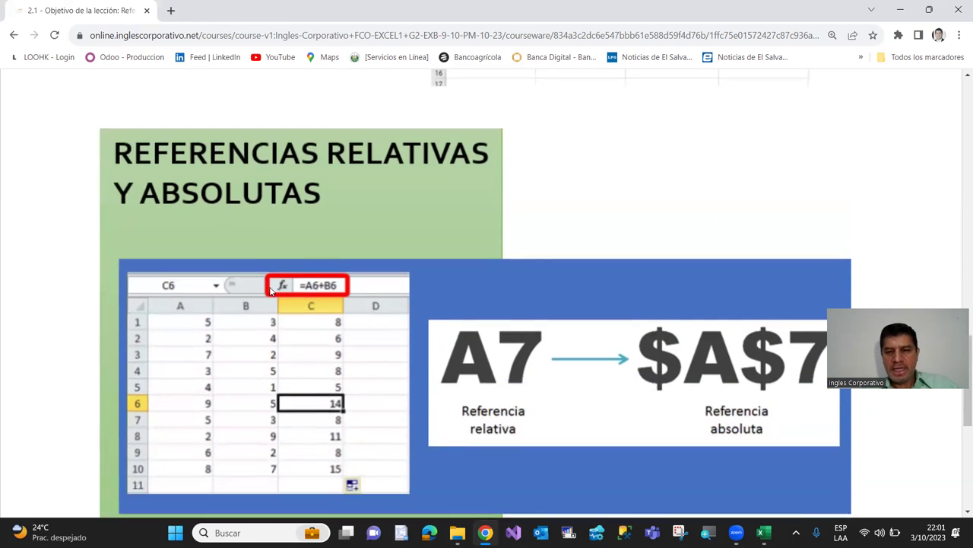
scroll(269, 291, "down", 1)
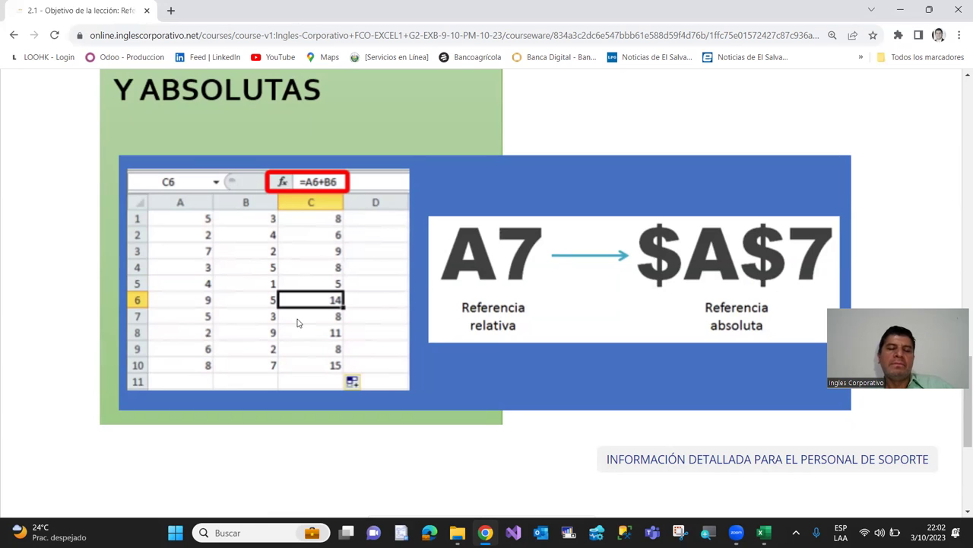
scroll(237, 366, "up", 1)
right_click(237, 367)
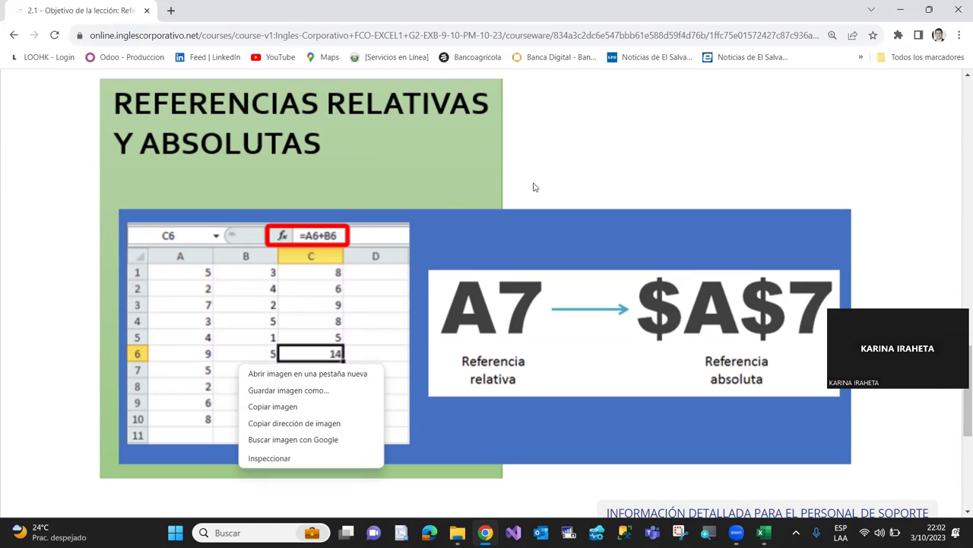
left_click(63, 255)
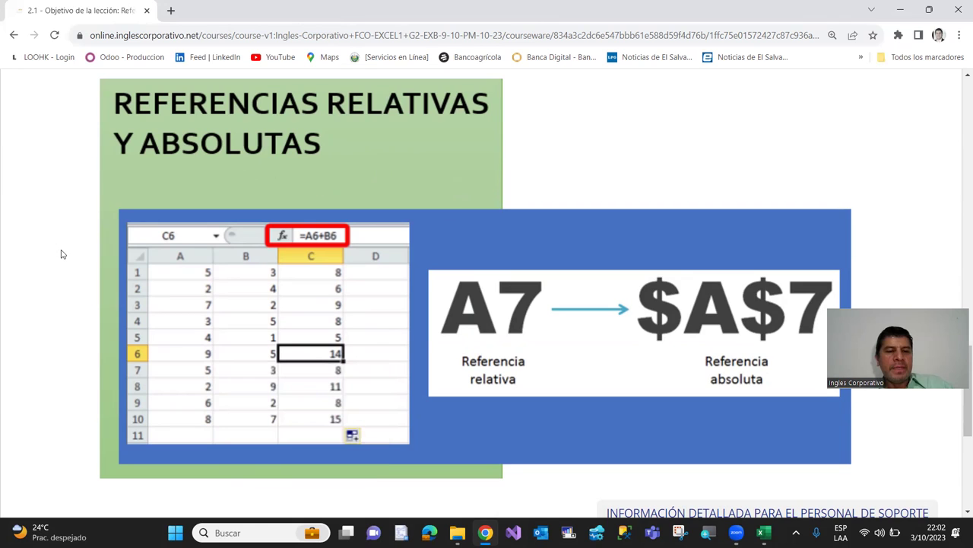